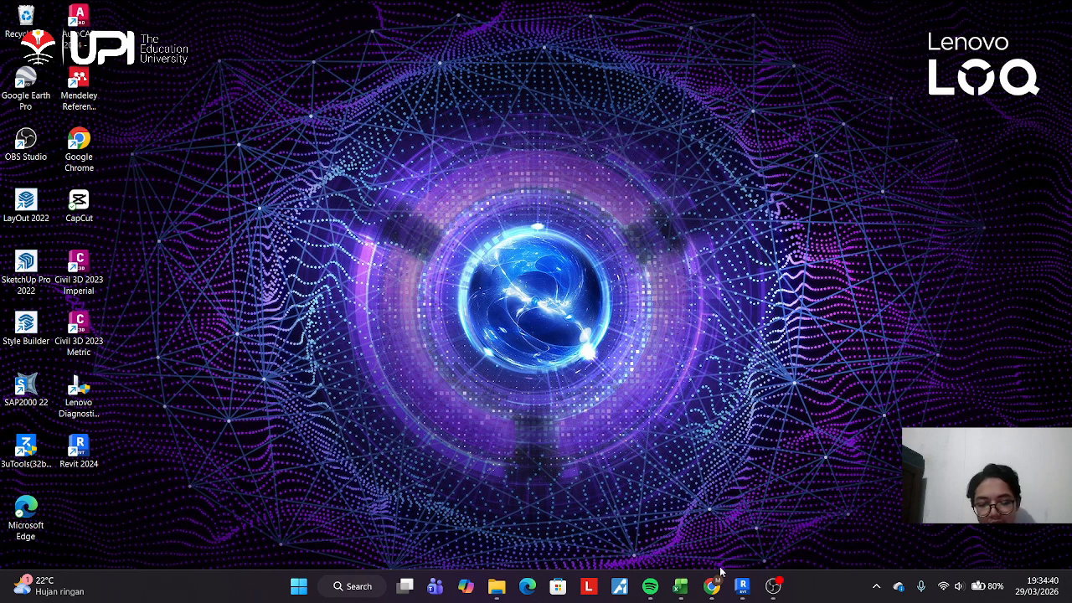
Switch to Revit, create a new project from the Structural Template, and keep only its Level 1 structural plan open.
{"action": "left_click", "coordinate": [742, 586]}
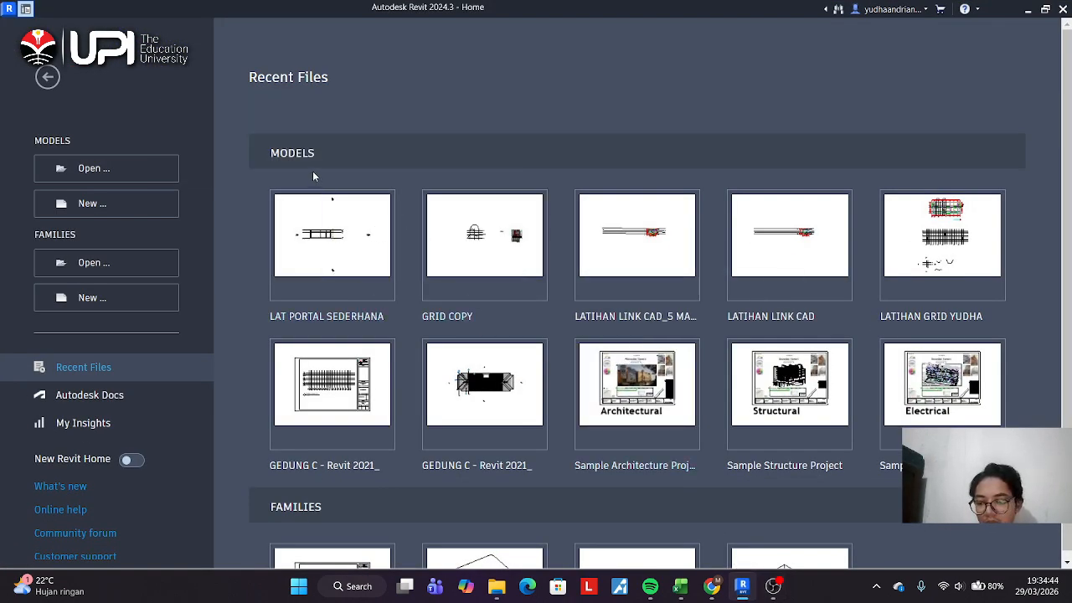
{"action": "left_click", "coordinate": [114, 208]}
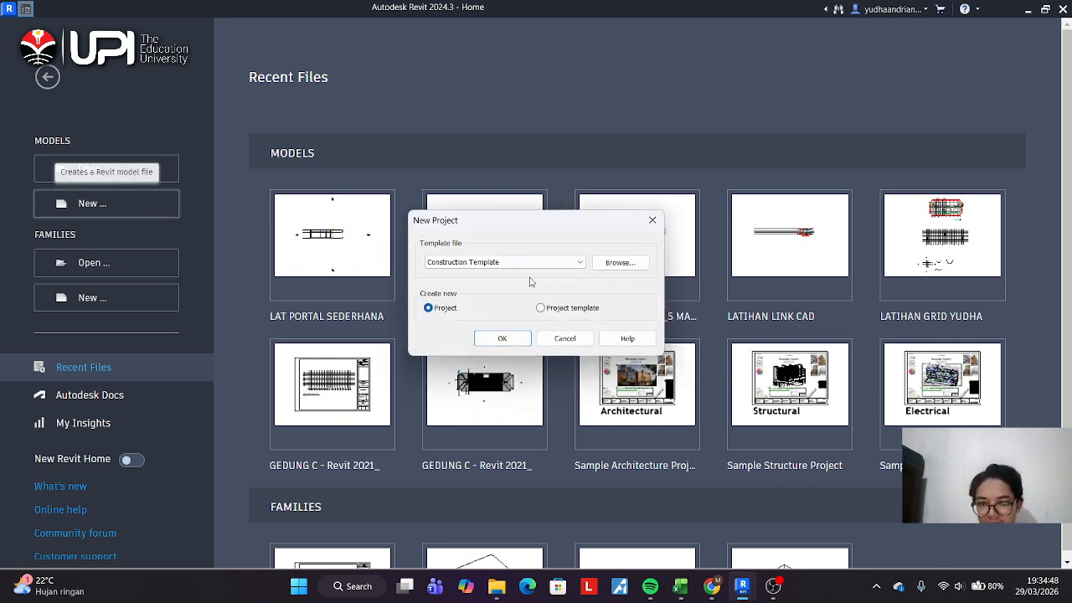
{"action": "left_click", "coordinate": [525, 264]}
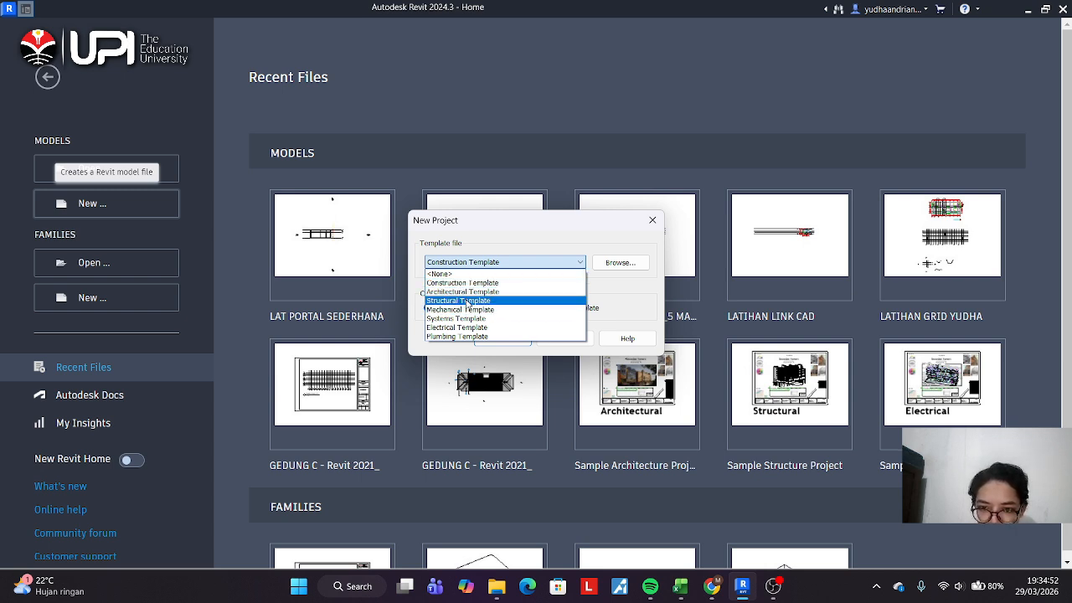
{"action": "left_click", "coordinate": [467, 302]}
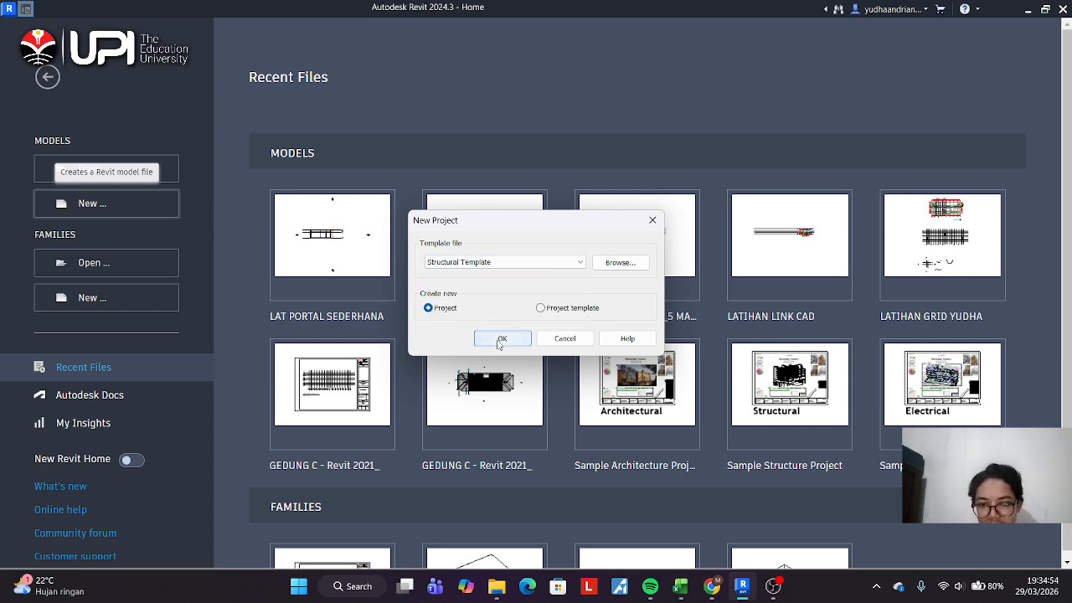
{"action": "left_click", "coordinate": [501, 339]}
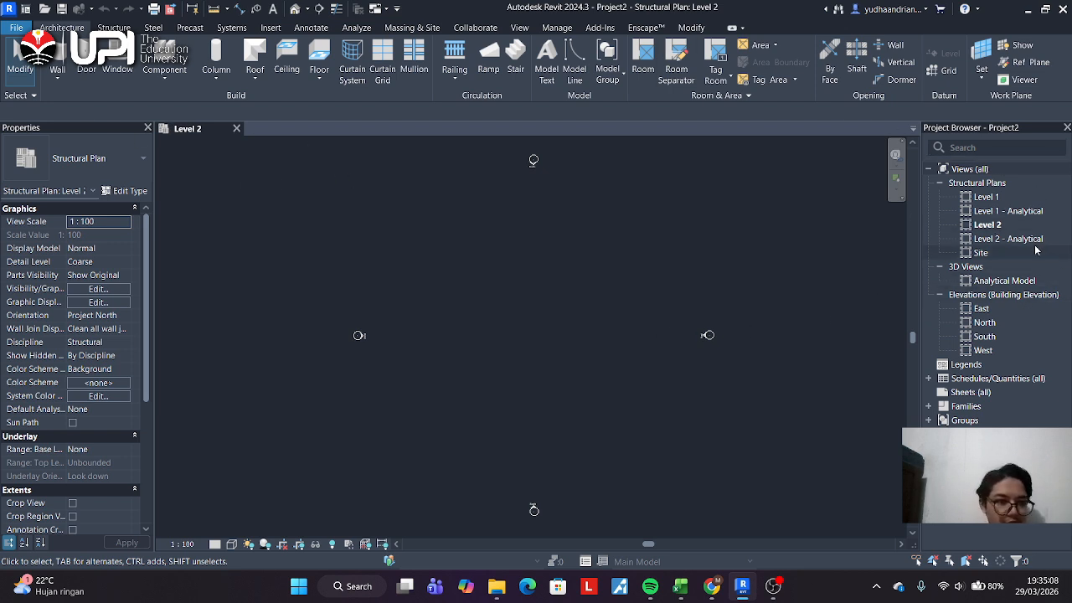
{"action": "double_click", "coordinate": [994, 199]}
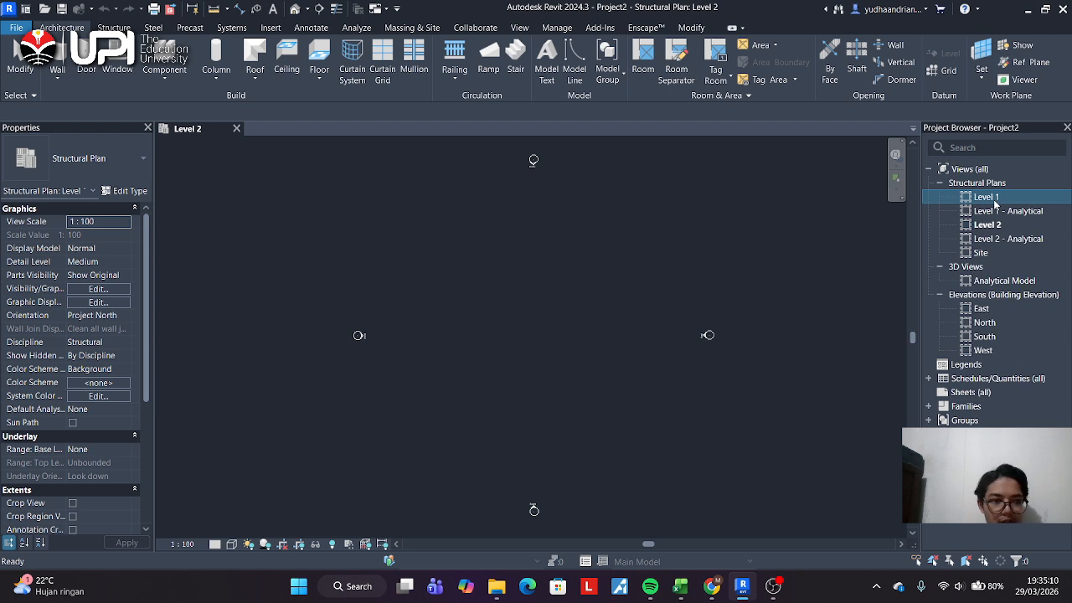
{"action": "left_click", "coordinate": [237, 128]}
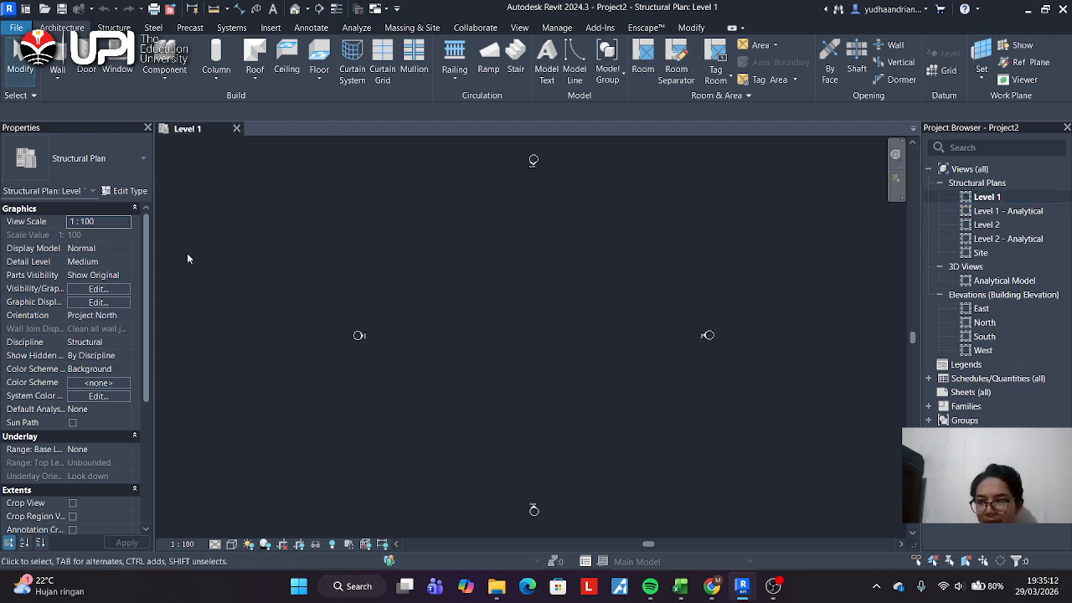
Try linking PORTAL KOSTAN Denah.dwg from the Portal Sederhana folder in Downloads with auto-detected import units, and undo the link.
{"action": "left_click", "coordinate": [275, 30]}
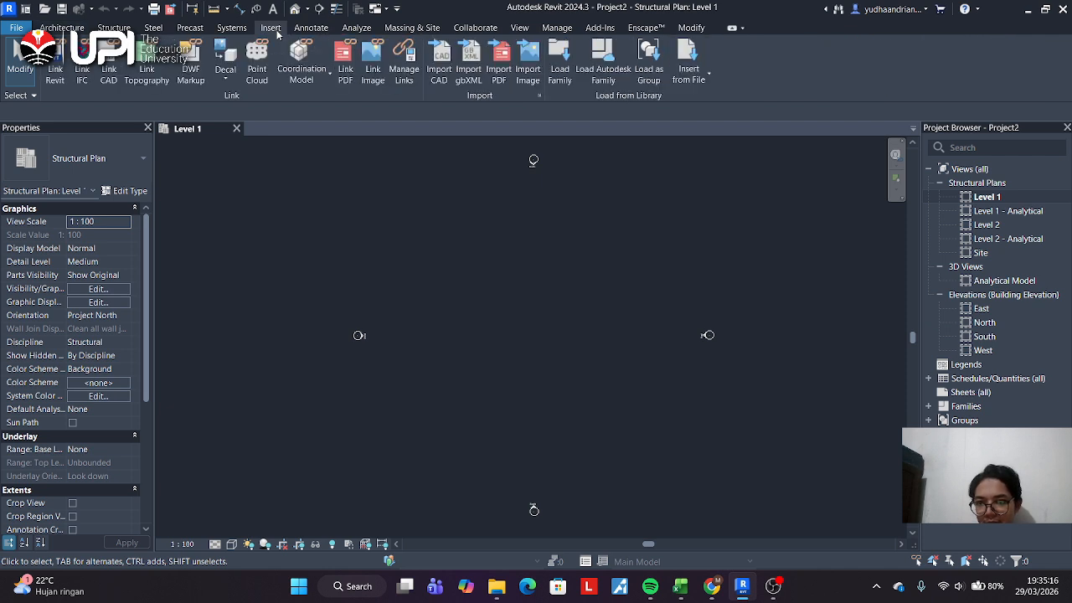
{"action": "left_click", "coordinate": [107, 69]}
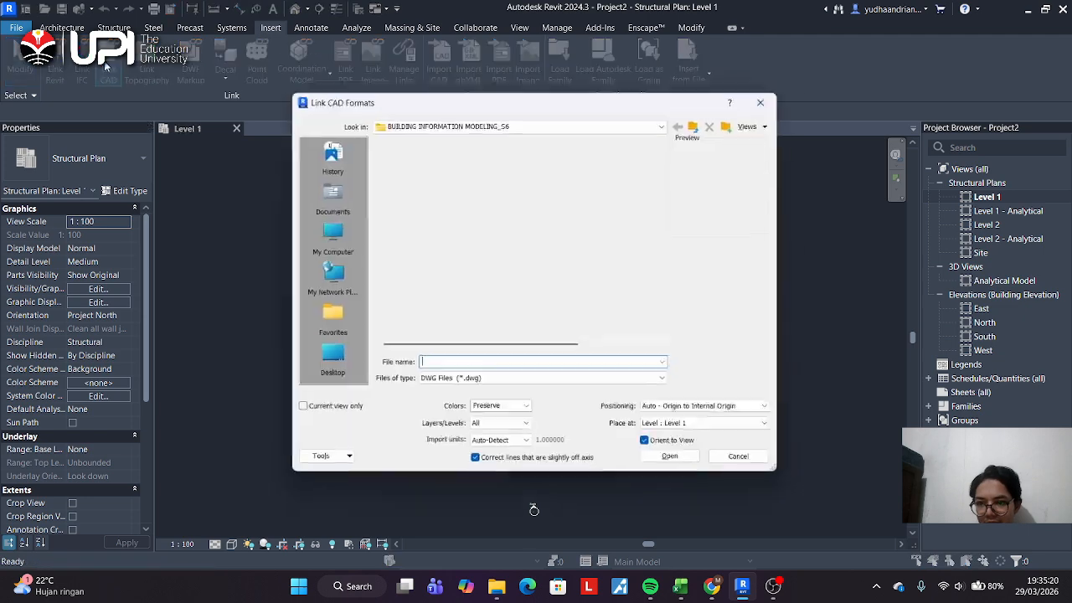
{"action": "left_click", "coordinate": [434, 122]}
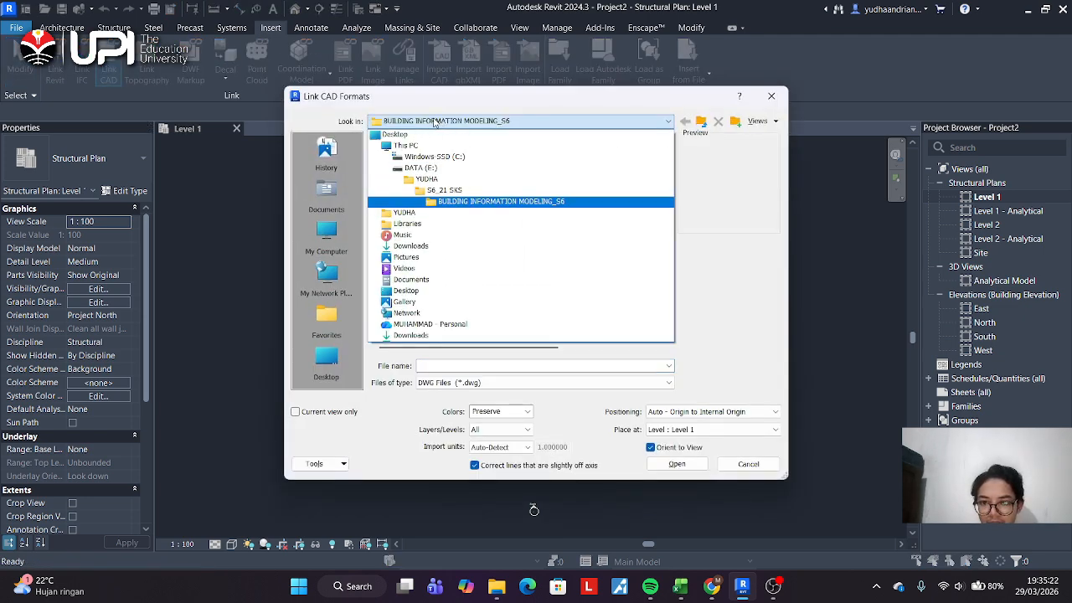
{"action": "left_click", "coordinate": [410, 245]}
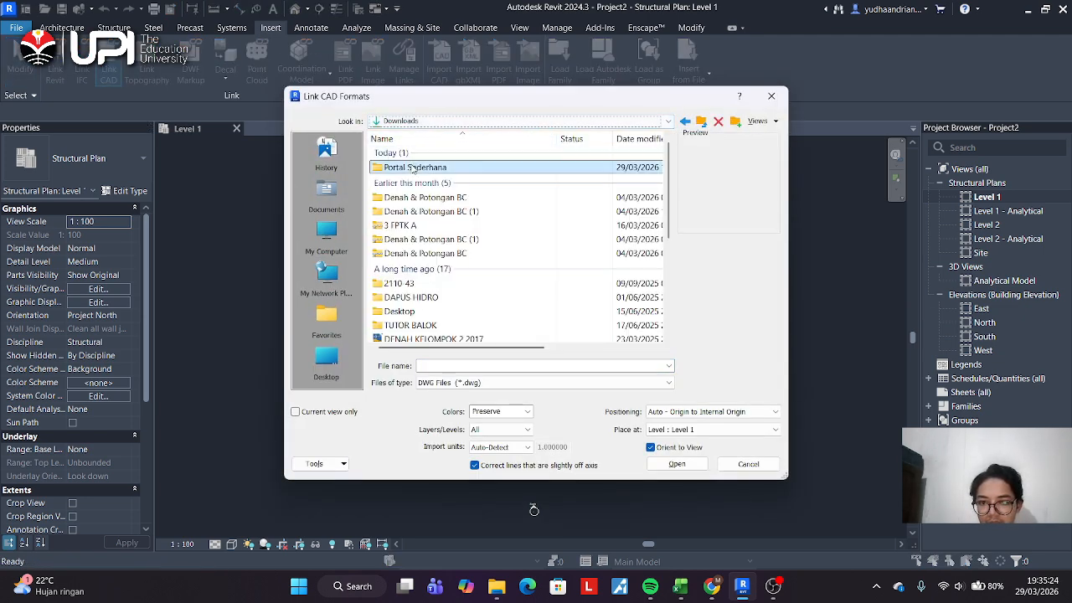
{"action": "double_click", "coordinate": [412, 167]}
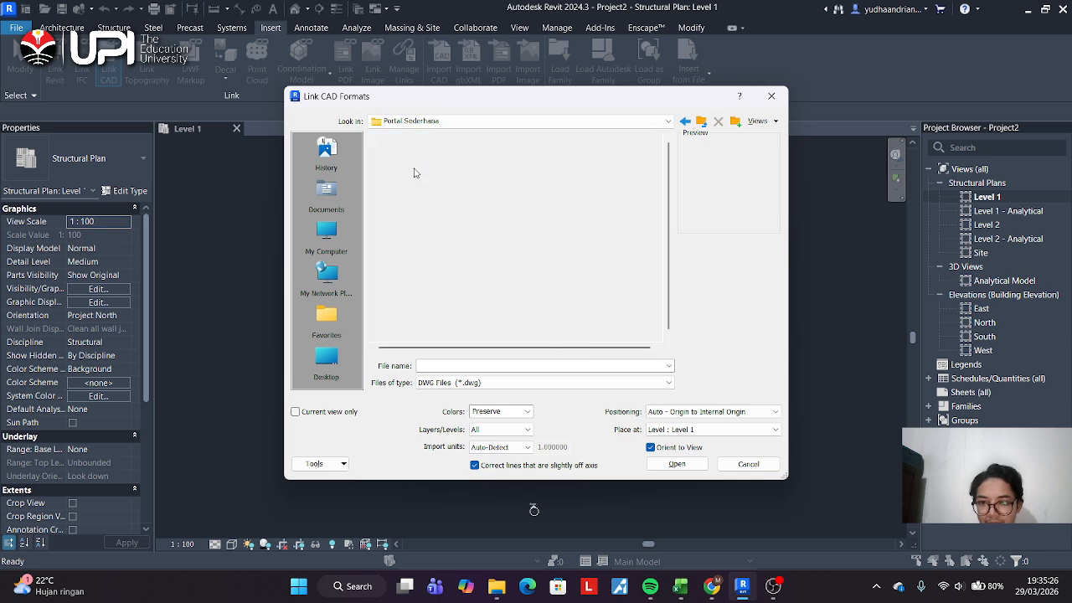
{"action": "left_click", "coordinate": [427, 169]}
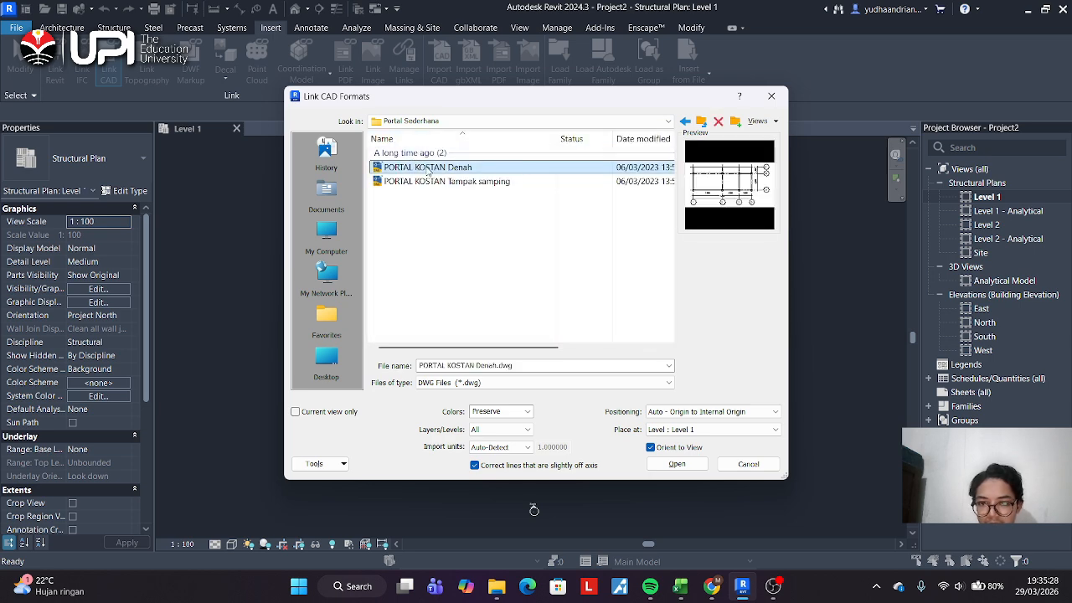
{"action": "double_click", "coordinate": [426, 169]}
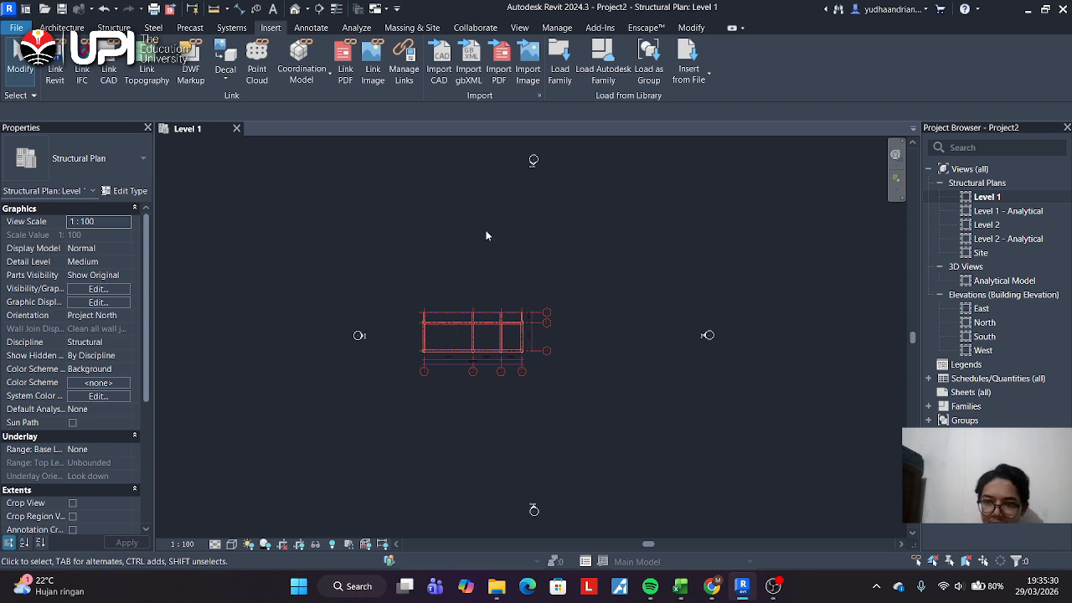
{"action": "key", "text": "ctrl+z"}
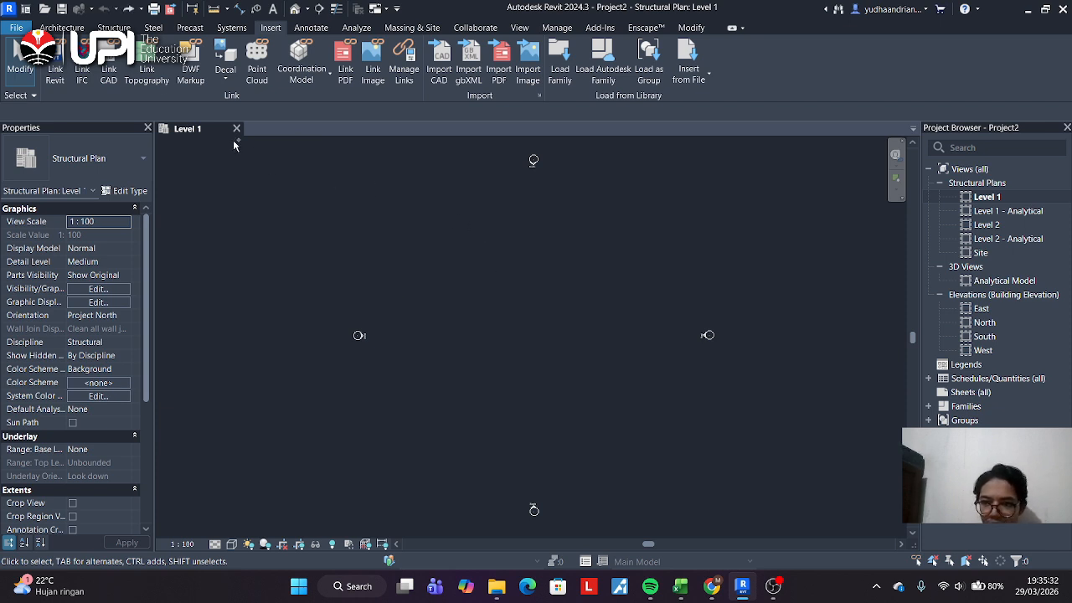
Link PORTAL KOSTAN Denah.dwg into the Level 1 plan with the import units set to millimeter.
{"action": "left_click", "coordinate": [110, 67]}
{"action": "left_click", "coordinate": [423, 168]}
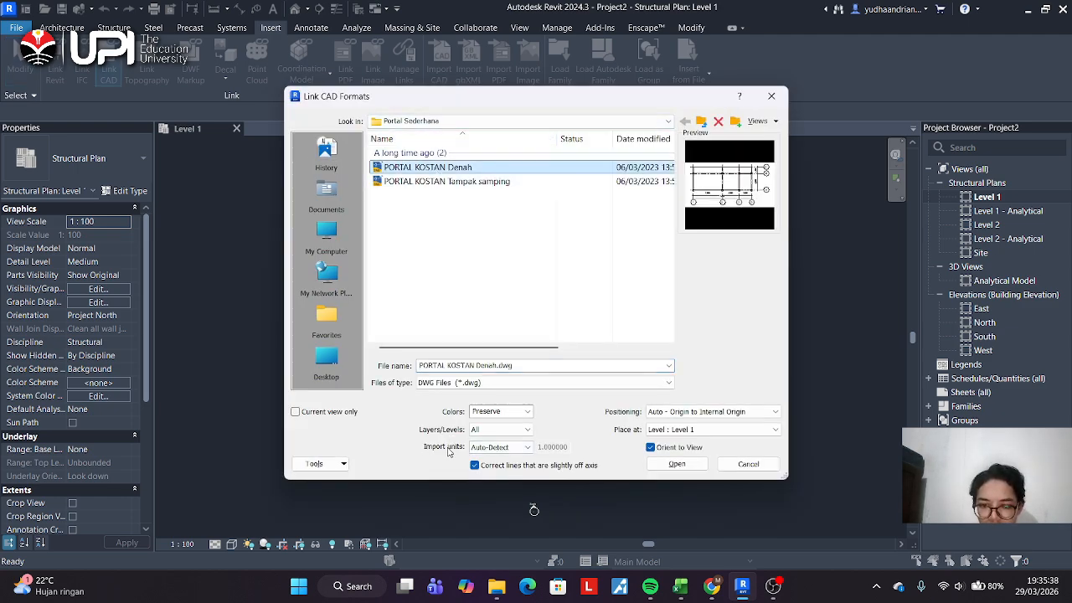
{"action": "left_click", "coordinate": [513, 450]}
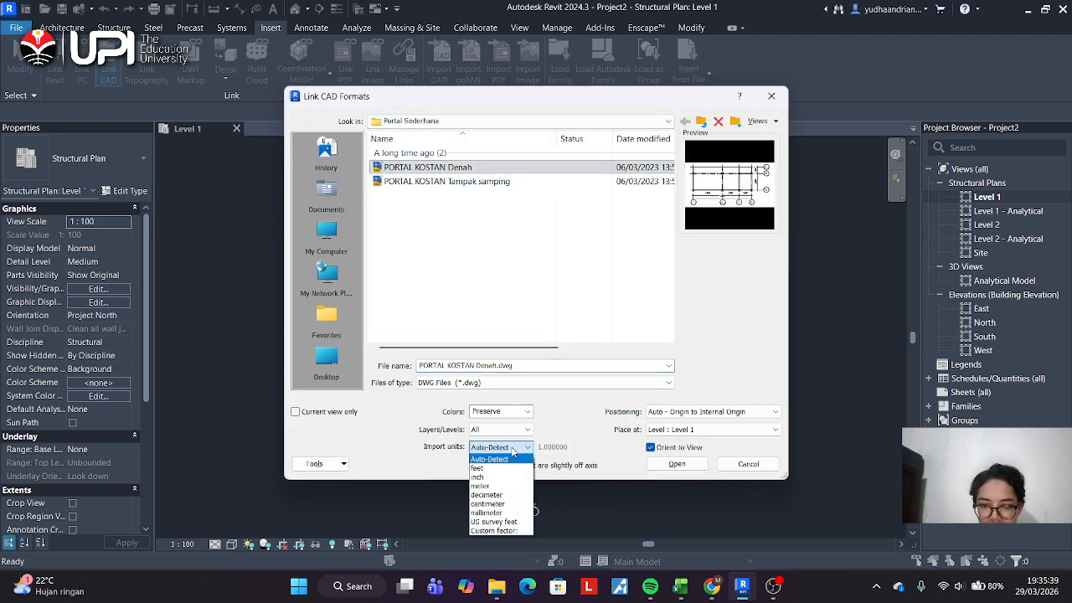
{"action": "left_click", "coordinate": [496, 513]}
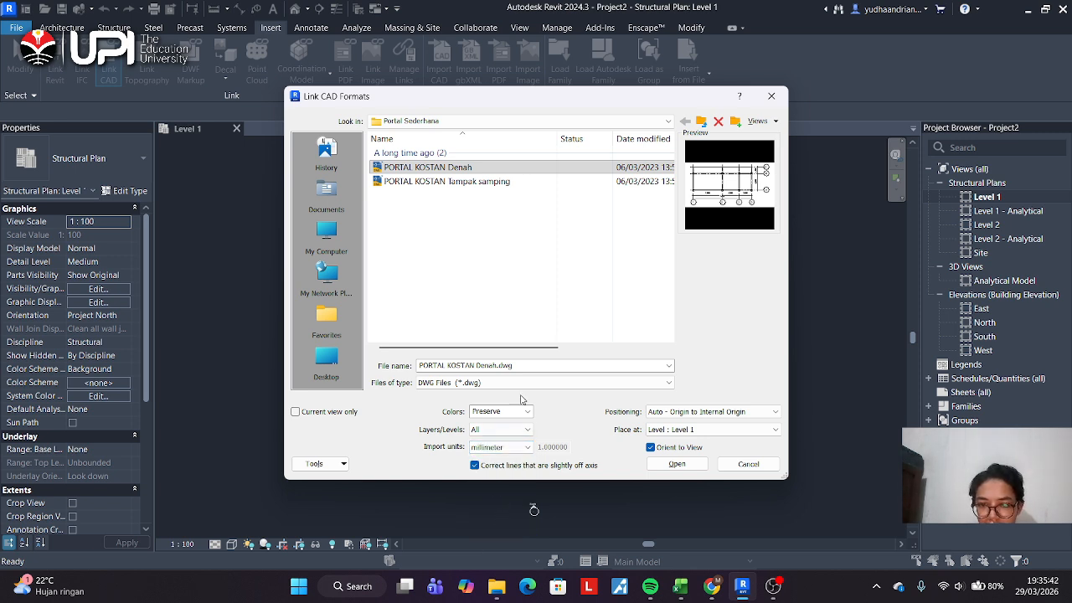
{"action": "left_click", "coordinate": [677, 463]}
Check the spacing between axes 1 and 2 of the linked plan with a temporary aligned dimension.
{"action": "scroll", "coordinate": [421, 368], "scroll_direction": "up", "scroll_amount": 5}
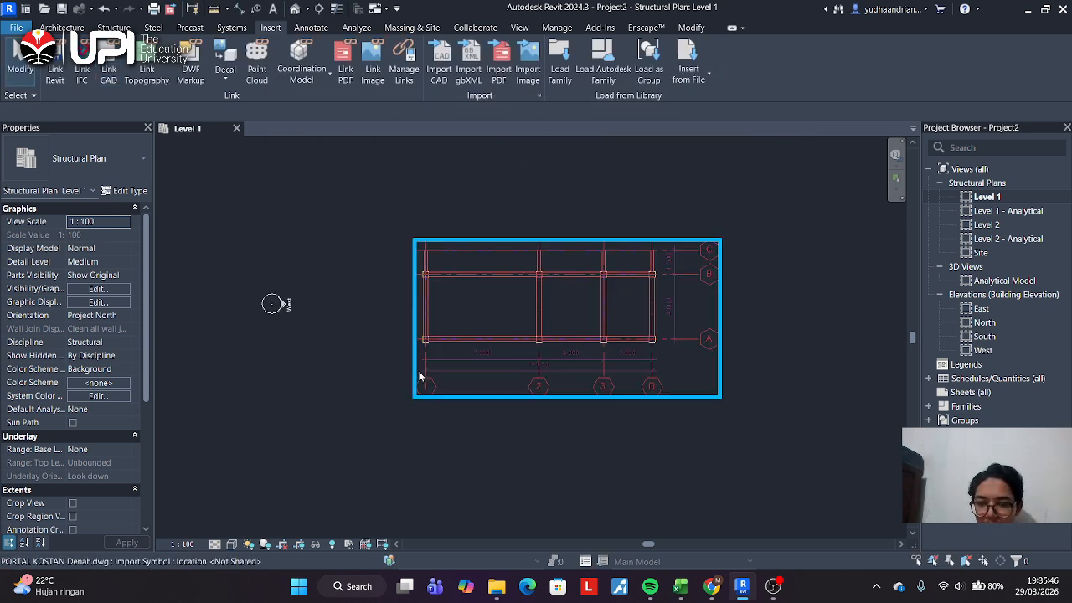
{"action": "left_click", "coordinate": [326, 30]}
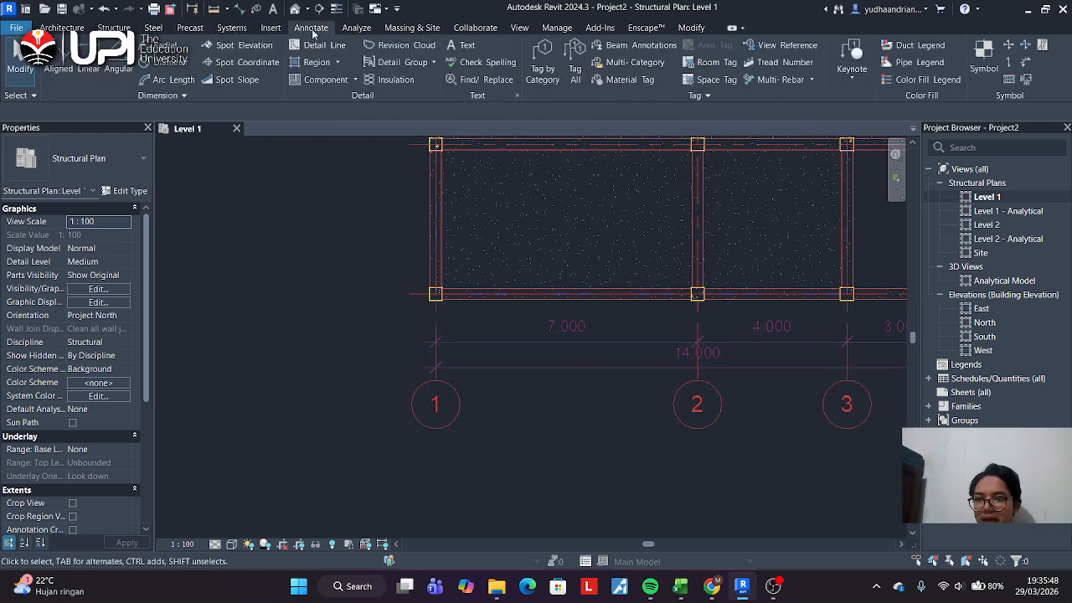
{"action": "left_click", "coordinate": [56, 61]}
{"action": "left_click", "coordinate": [435, 338]}
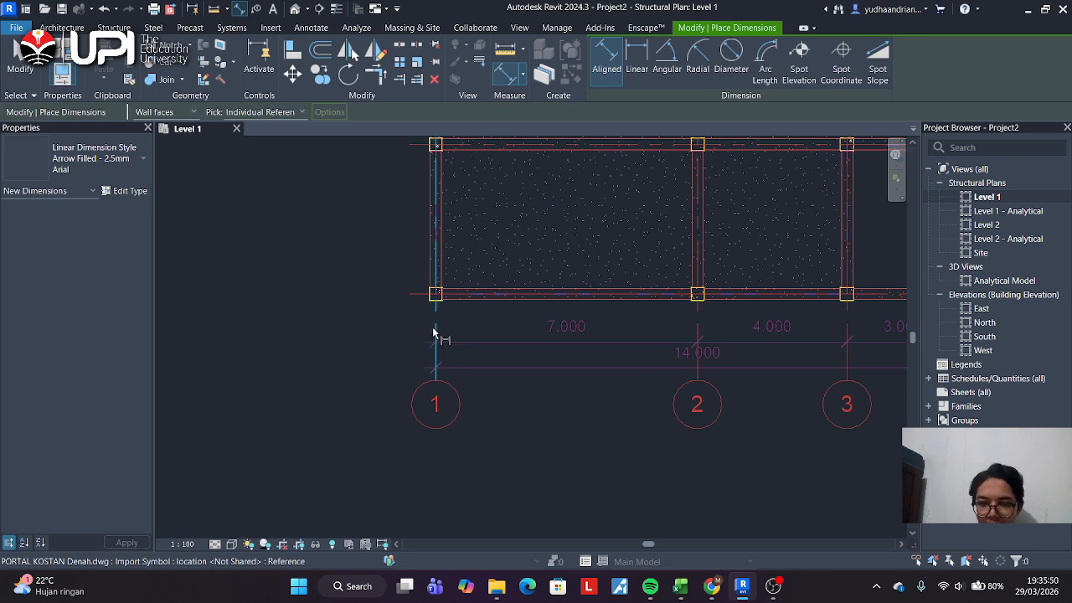
{"action": "left_click", "coordinate": [697, 362]}
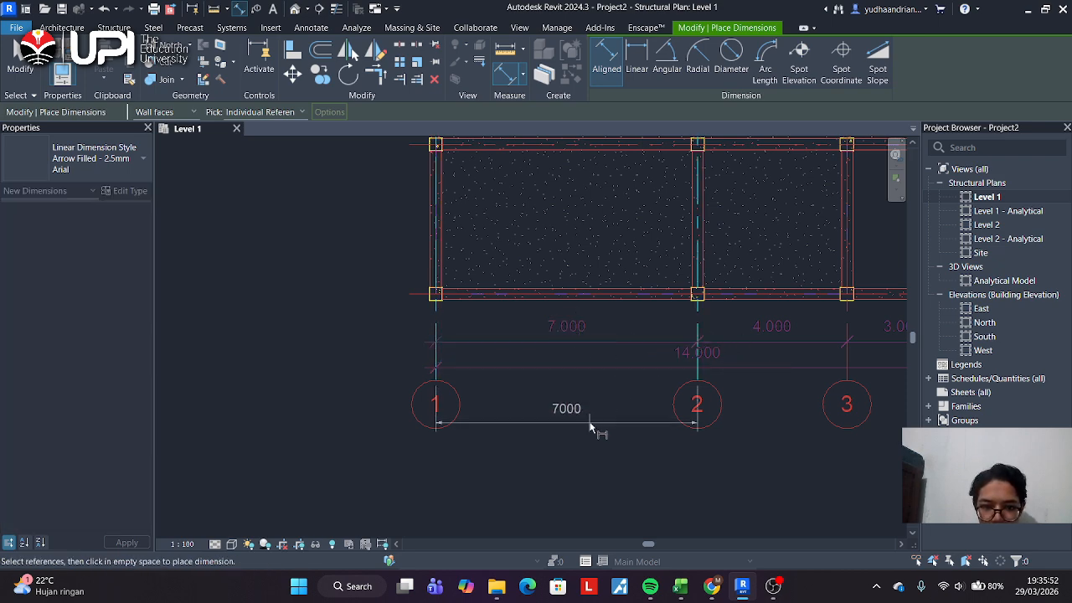
{"action": "key", "text": "Escape"}
{"action": "key", "text": "Escape"}
Draw four vertical grid lines of equal length, two beside the linked plan about 1400 mm apart and two crossing its first bay.
{"action": "scroll", "coordinate": [550, 411], "scroll_direction": "down", "scroll_amount": 5}
{"action": "scroll", "coordinate": [550, 412], "scroll_direction": "down", "scroll_amount": 1}
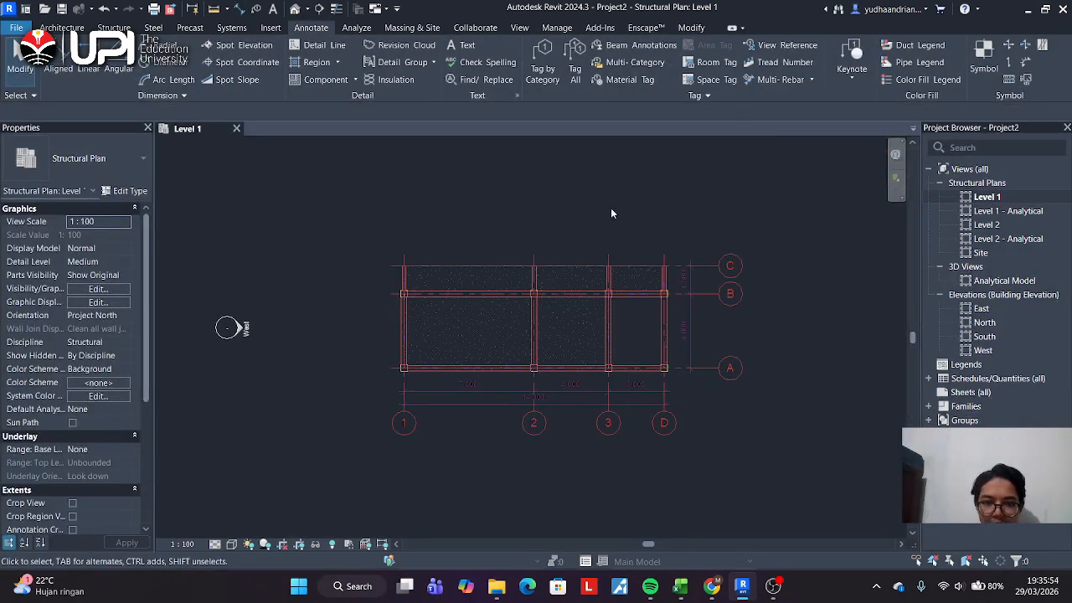
{"action": "scroll", "coordinate": [569, 227], "scroll_direction": "up", "scroll_amount": 2}
{"action": "middle_click_drag", "start_coordinate": [462, 299], "coordinate": [453, 272]}
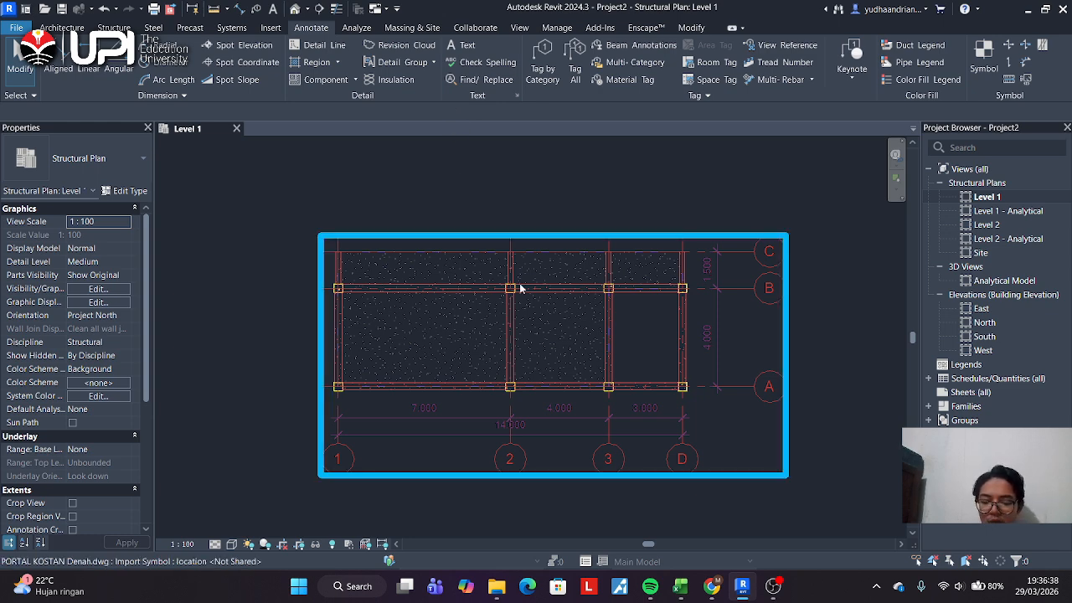
{"action": "left_click", "coordinate": [114, 27]}
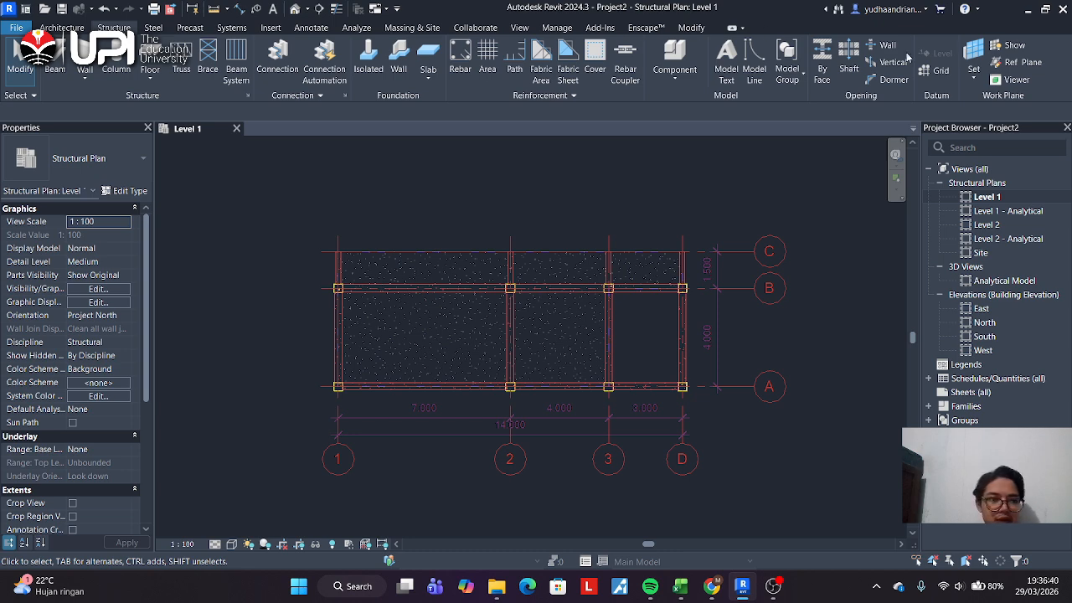
{"action": "left_click", "coordinate": [933, 71]}
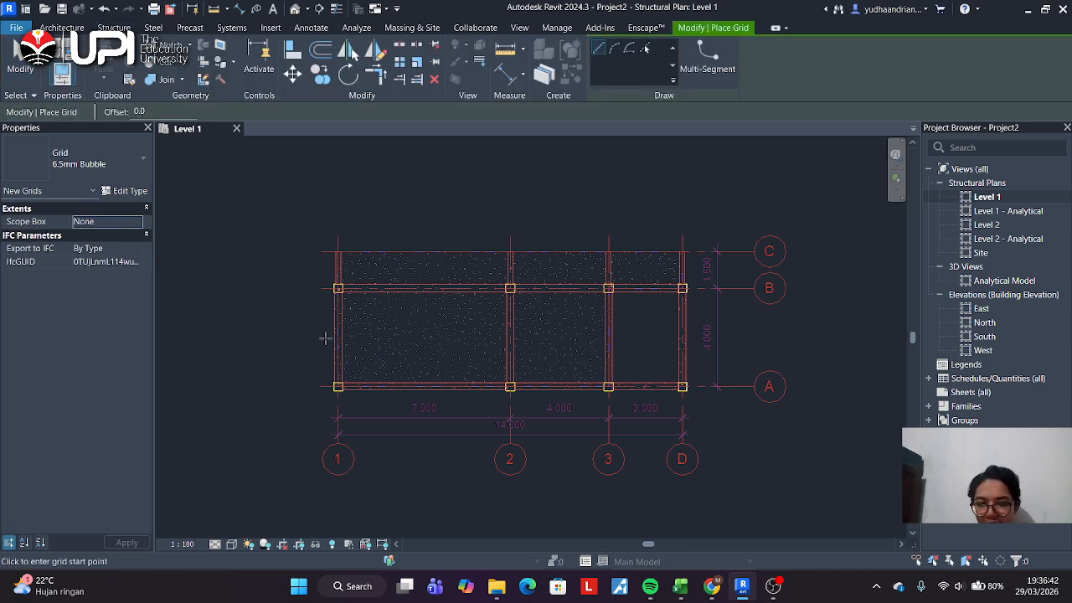
{"action": "scroll", "coordinate": [339, 283], "scroll_direction": "down", "scroll_amount": 1}
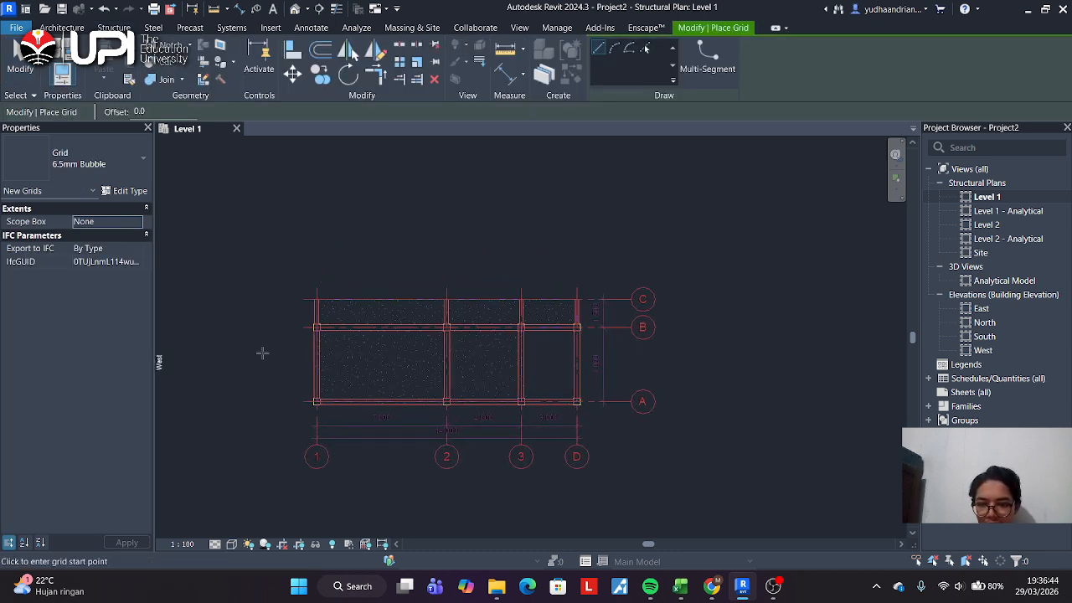
{"action": "left_click", "coordinate": [260, 293]}
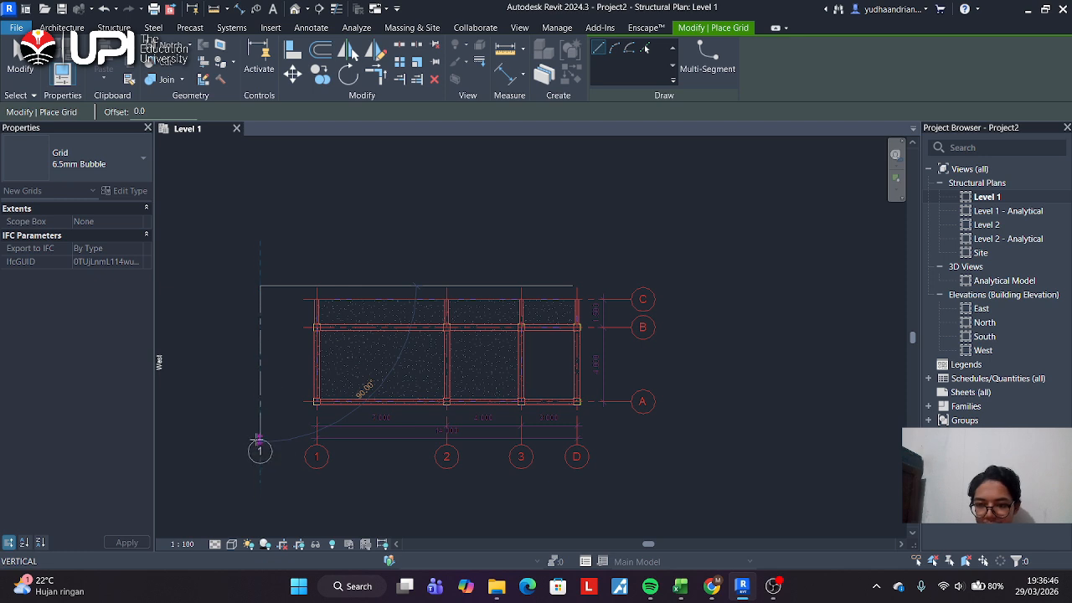
{"action": "left_click", "coordinate": [260, 441]}
{"action": "left_click", "coordinate": [286, 286]}
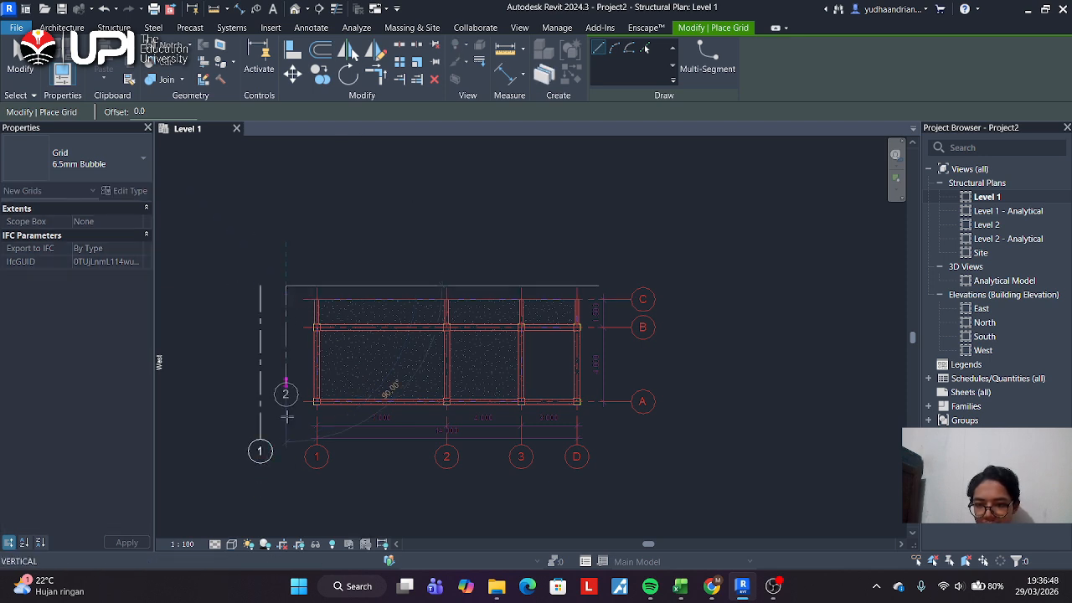
{"action": "left_click", "coordinate": [286, 439]}
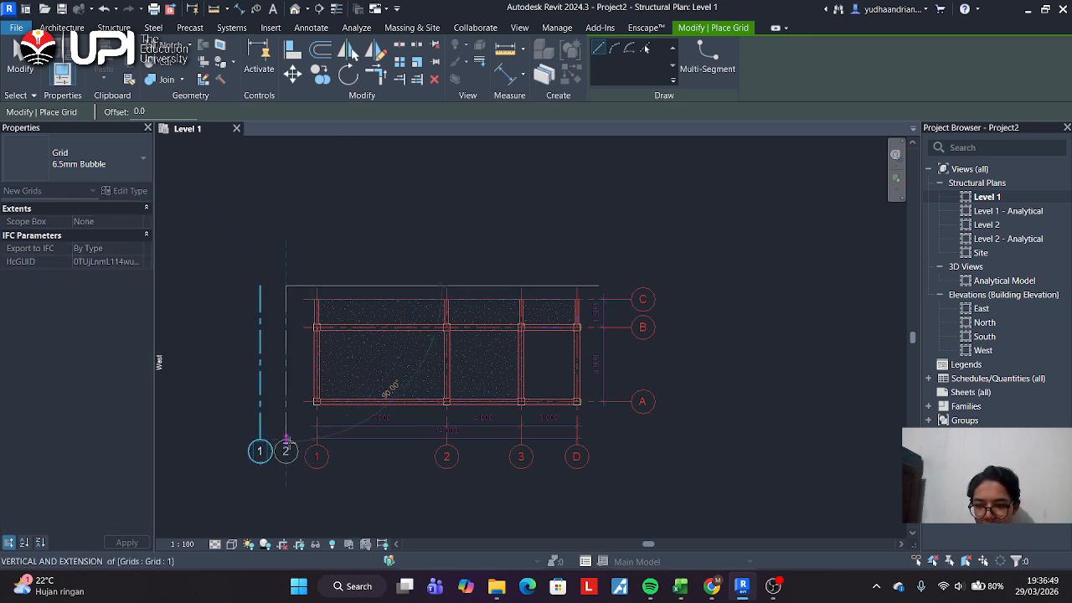
{"action": "left_click", "coordinate": [360, 286]}
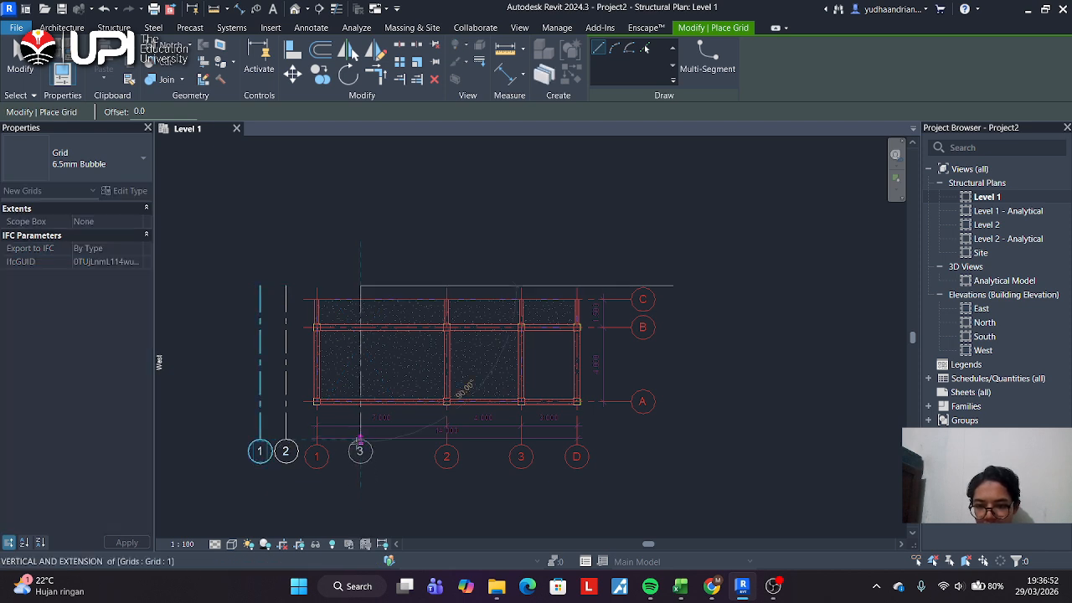
{"action": "left_click", "coordinate": [361, 439]}
{"action": "left_click", "coordinate": [425, 288]}
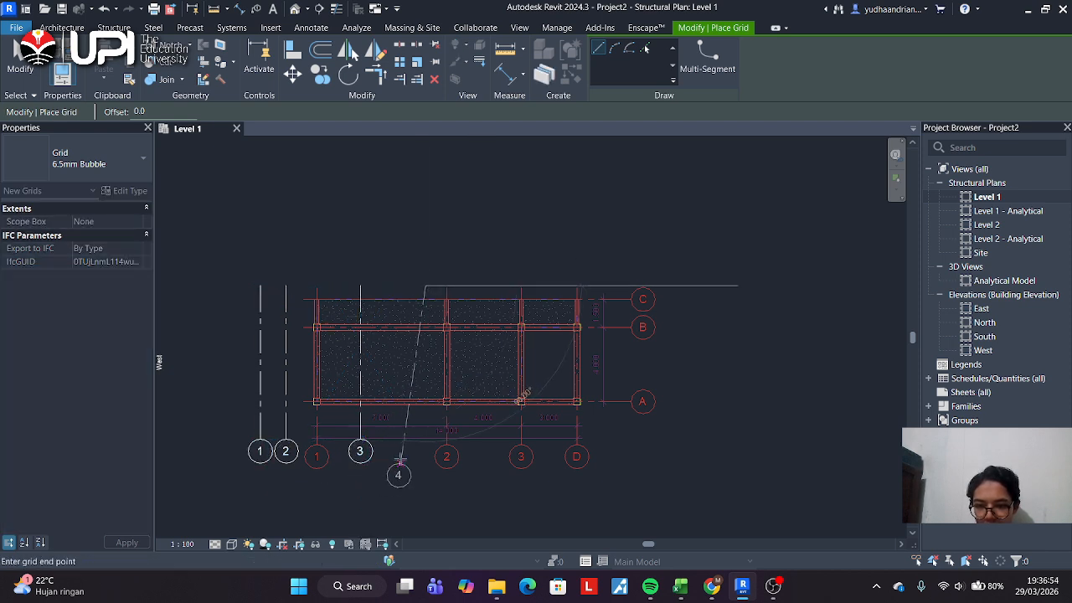
{"action": "left_click", "coordinate": [425, 444]}
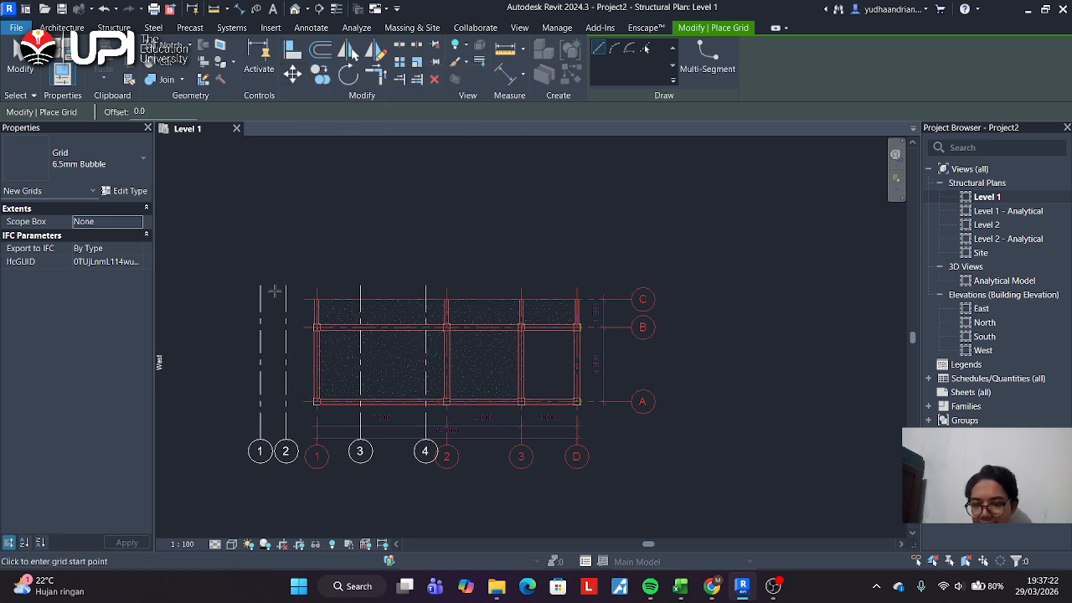
{"action": "key", "text": "Escape"}
{"action": "key", "text": "Escape"}
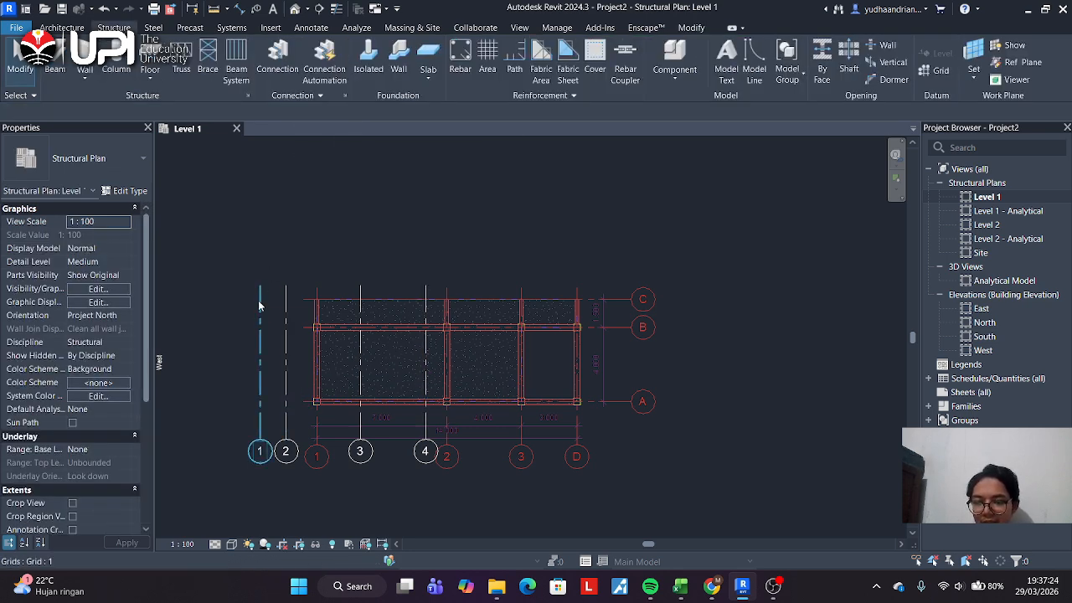
Align the four vertical grids 1 to 4 with axes 1, 2, 3 and D of the linked floor plan.
{"action": "left_click", "coordinate": [260, 306]}
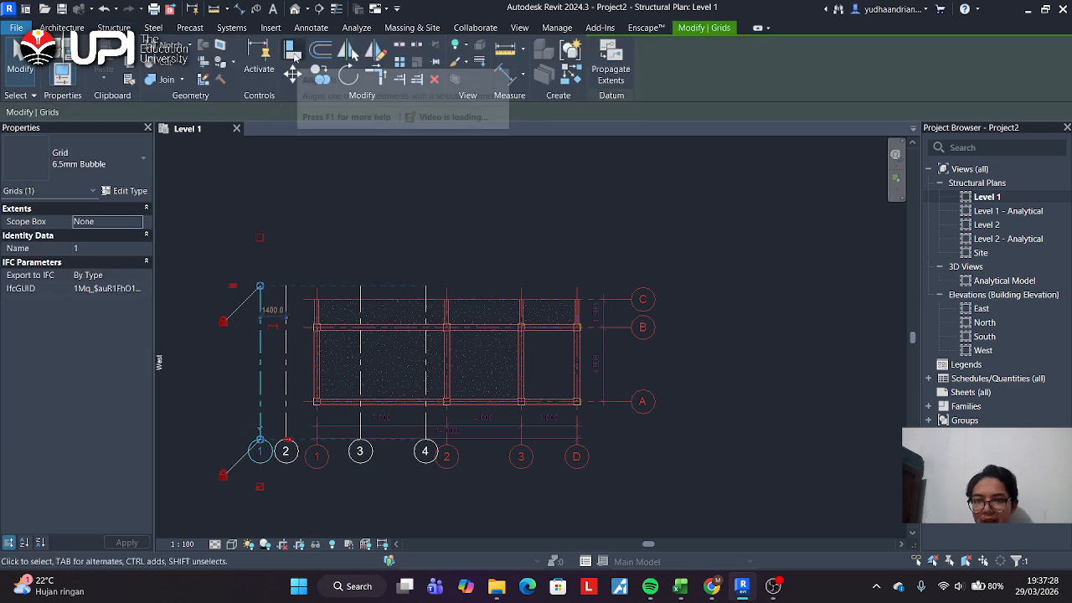
{"action": "key", "text": "a"}
{"action": "key", "text": "l"}
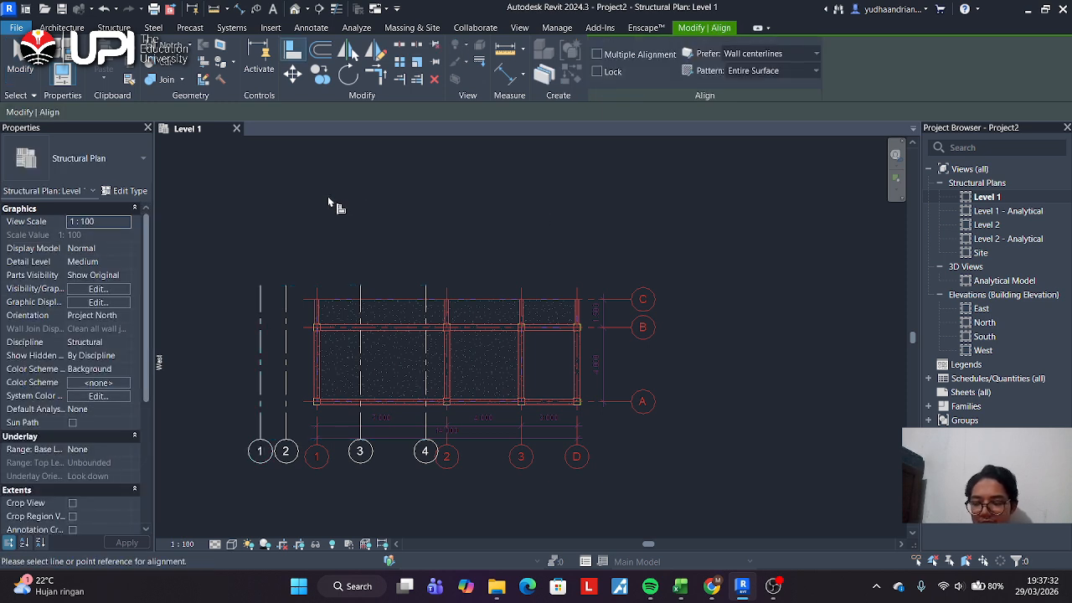
{"action": "left_click", "coordinate": [317, 293]}
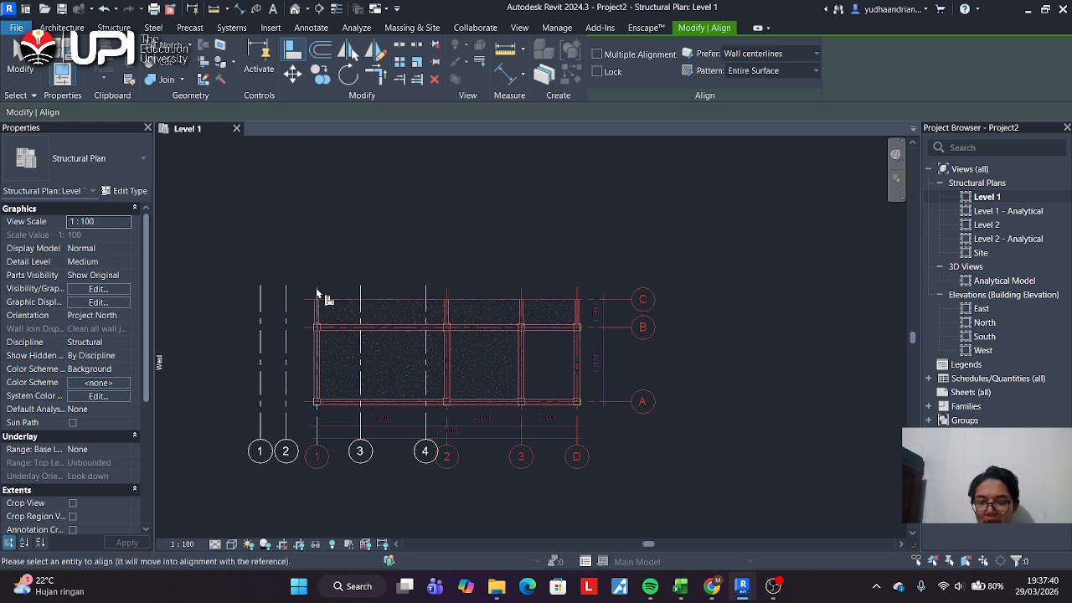
{"action": "left_click", "coordinate": [260, 319]}
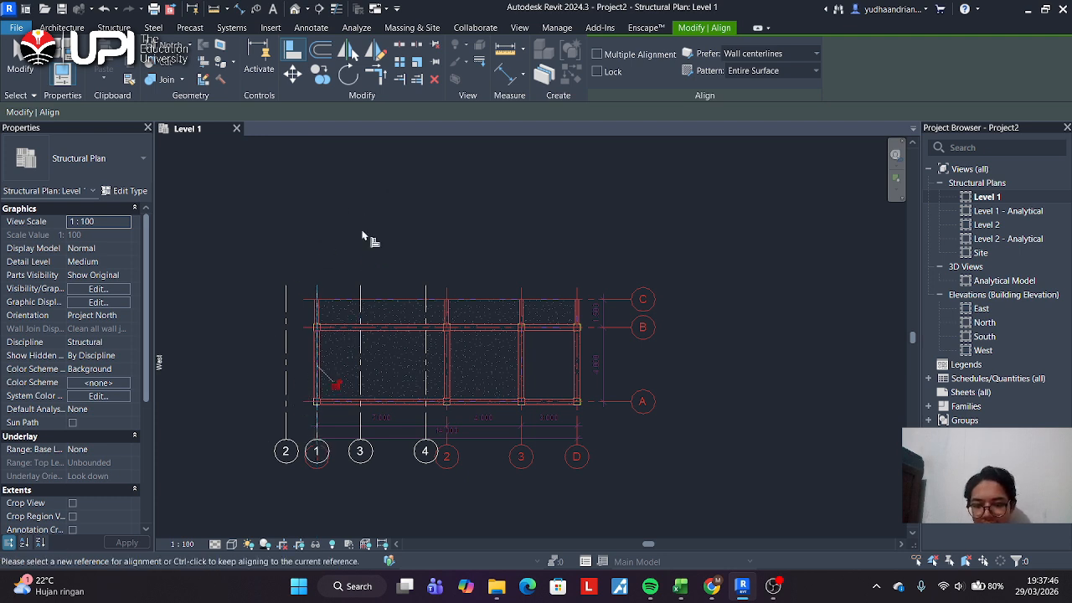
{"action": "left_click", "coordinate": [448, 423]}
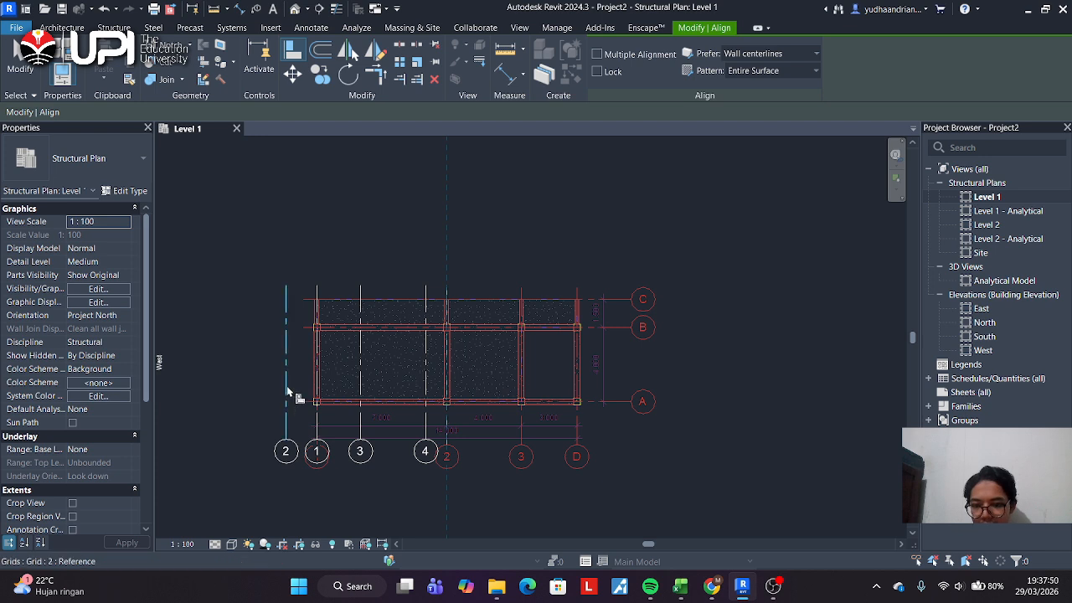
{"action": "left_click", "coordinate": [285, 391]}
{"action": "left_click", "coordinate": [522, 429]}
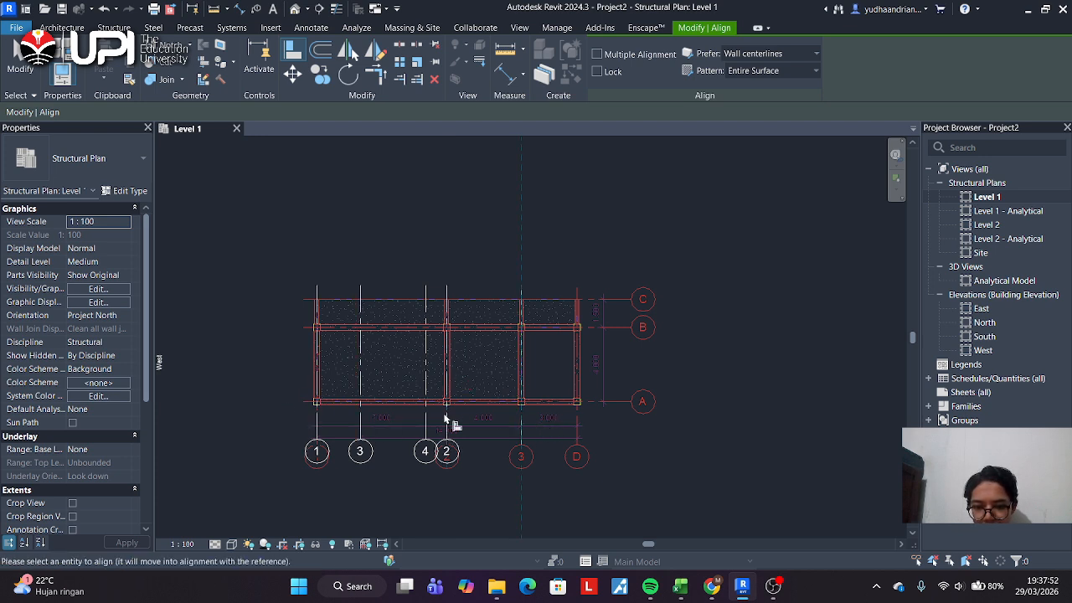
{"action": "left_click", "coordinate": [361, 411]}
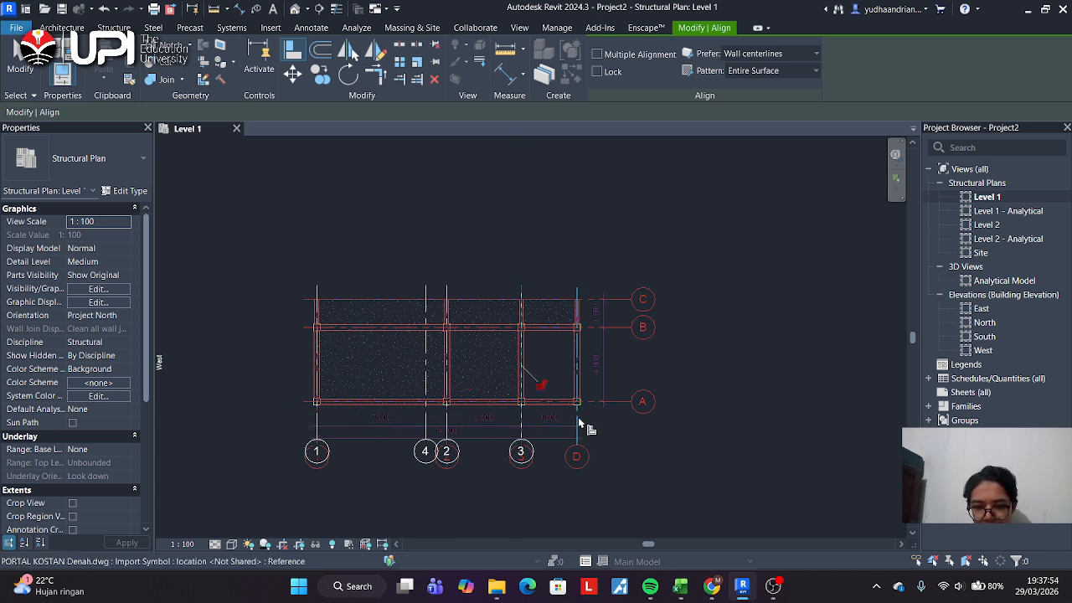
{"action": "left_click", "coordinate": [578, 417]}
{"action": "left_click", "coordinate": [425, 431]}
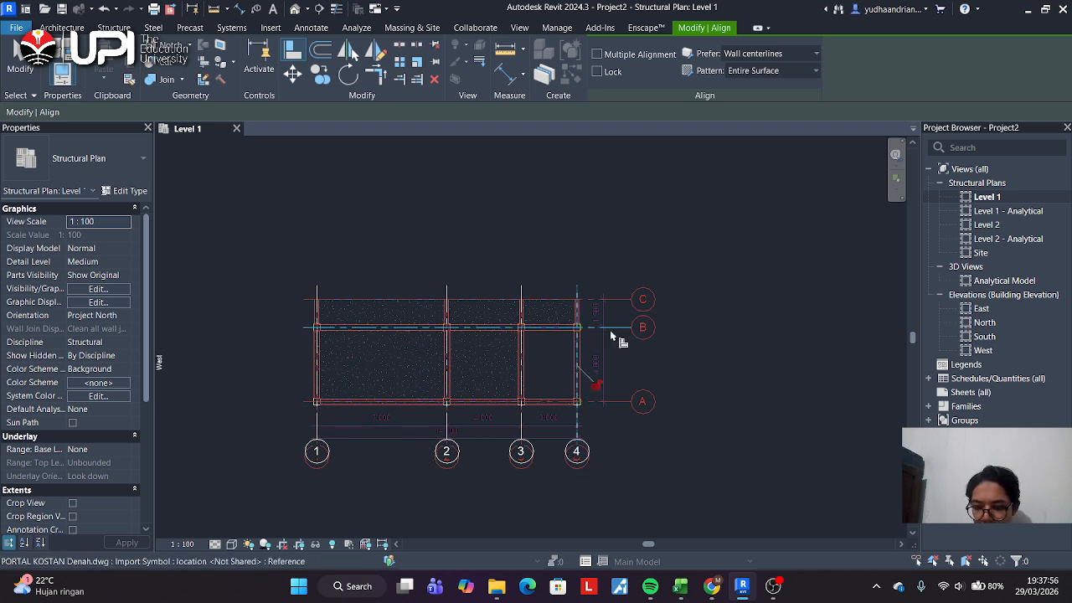
{"action": "key", "text": "Escape"}
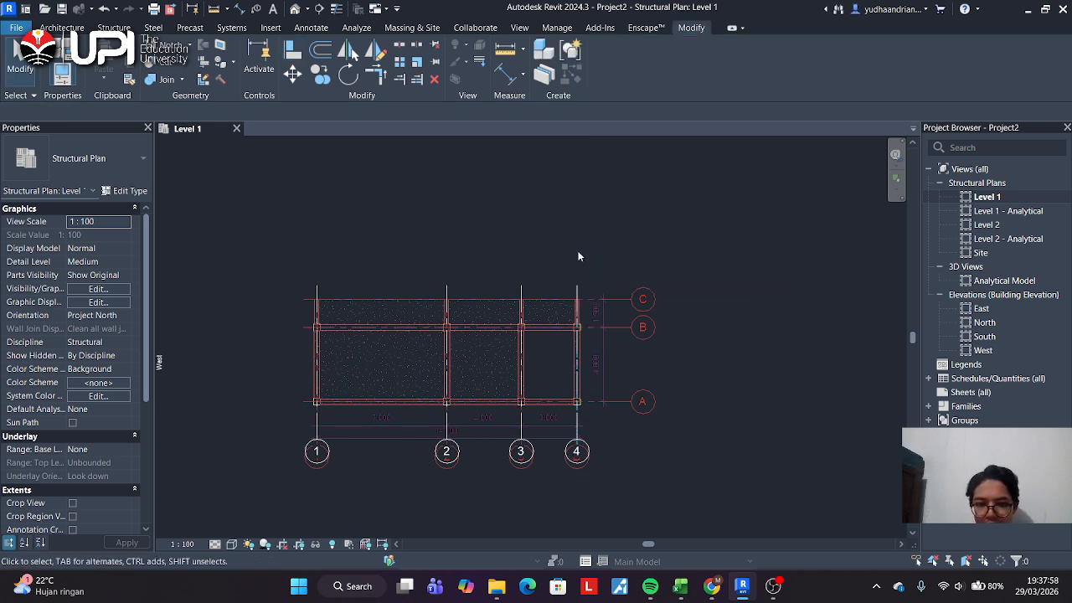
Lengthen the vertical grids at both ends so they extend well past the linked plan and its axis bubbles.
{"action": "left_click_drag", "start_coordinate": [617, 251], "coordinate": [316, 216]}
{"action": "left_click", "coordinate": [317, 289]}
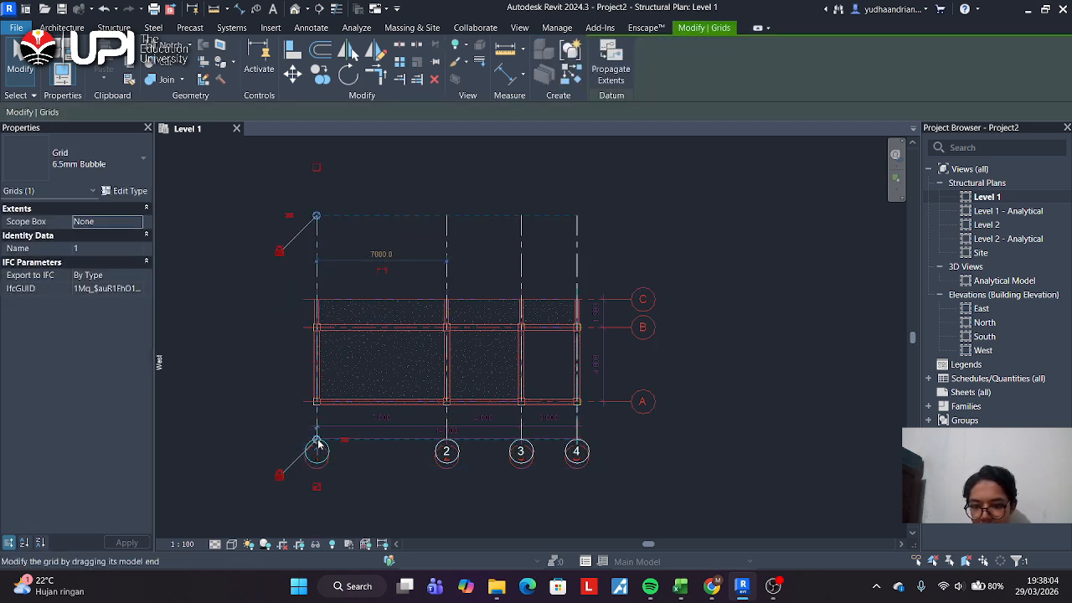
{"action": "left_click_drag", "start_coordinate": [316, 442], "coordinate": [317, 508]}
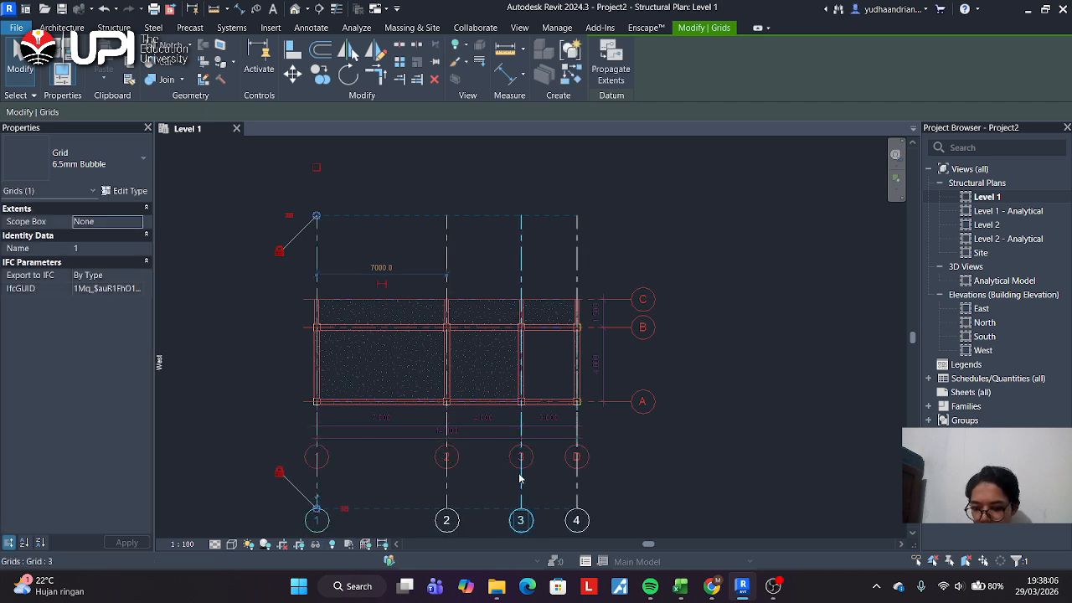
{"action": "key", "text": "Escape"}
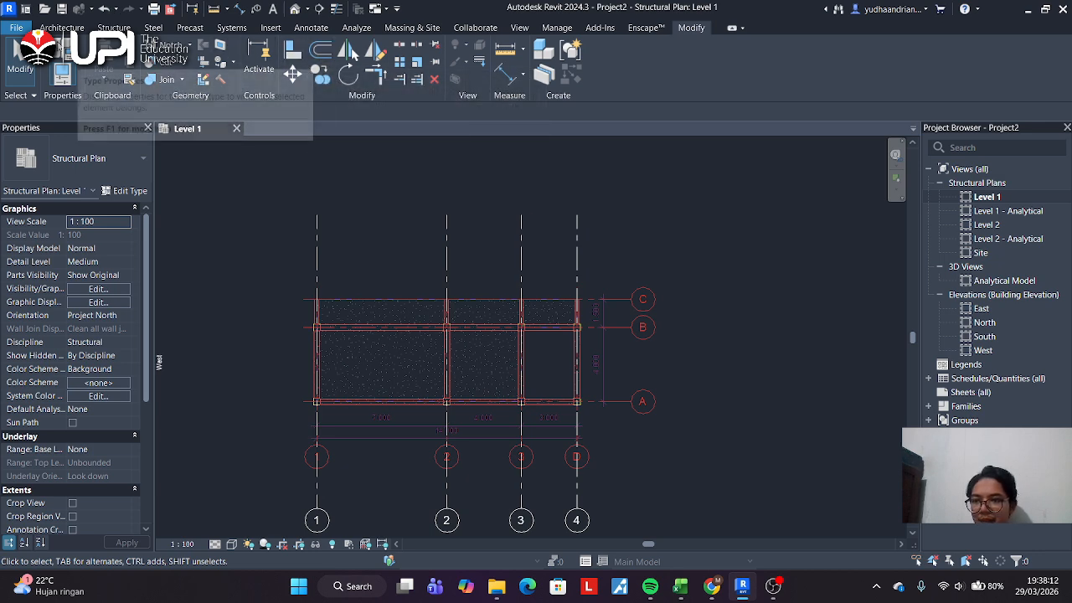
Draw a horizontal grid above the linked plan, extending beyond all vertical grids, and name it A.
{"action": "left_click", "coordinate": [113, 28]}
{"action": "left_click", "coordinate": [933, 70]}
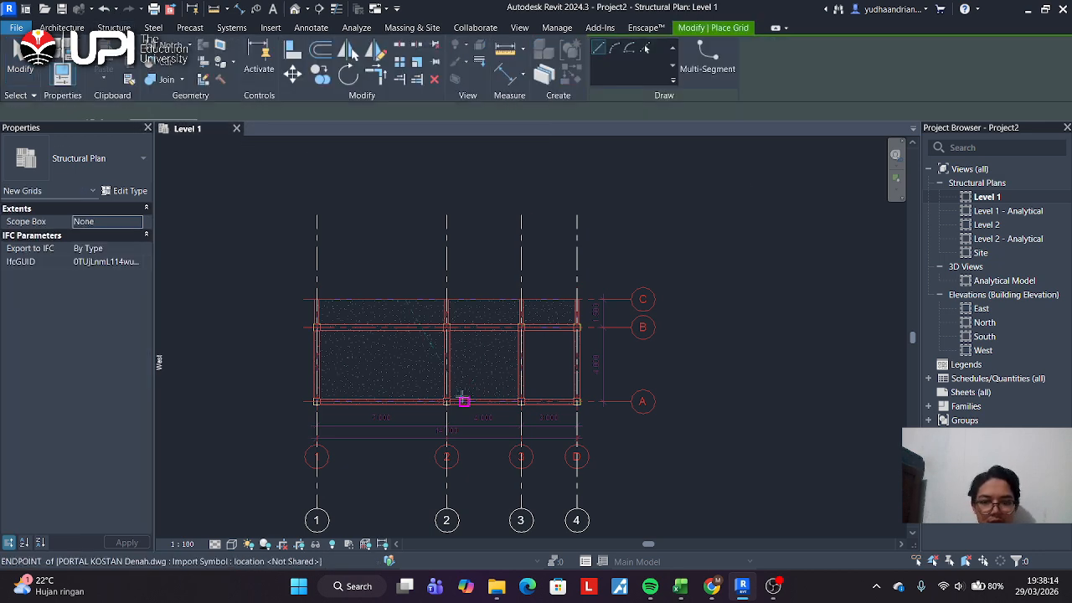
{"action": "left_click", "coordinate": [249, 241]}
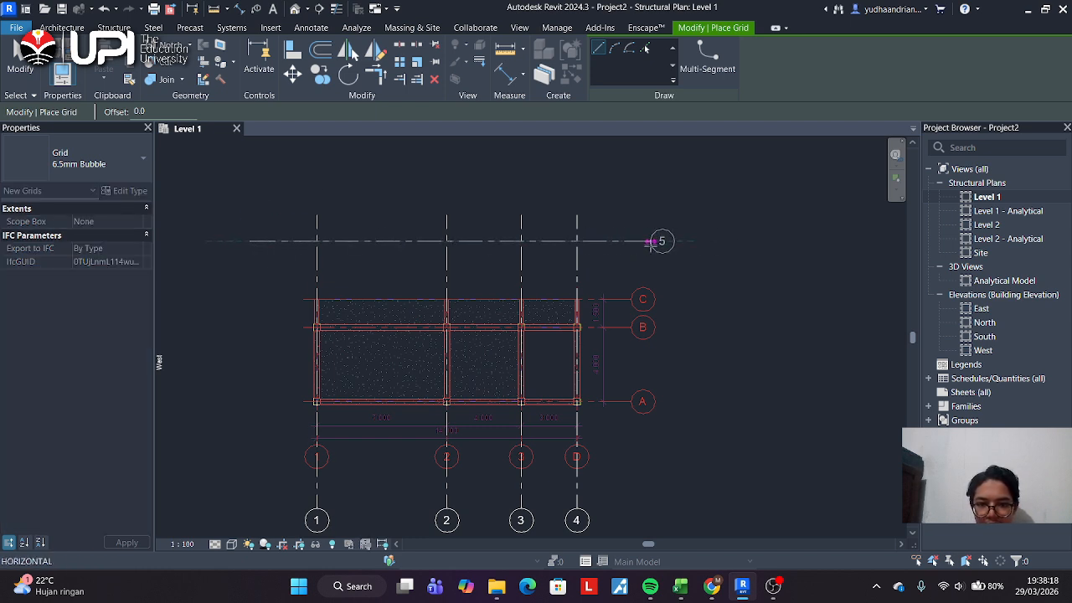
{"action": "left_click", "coordinate": [770, 241]}
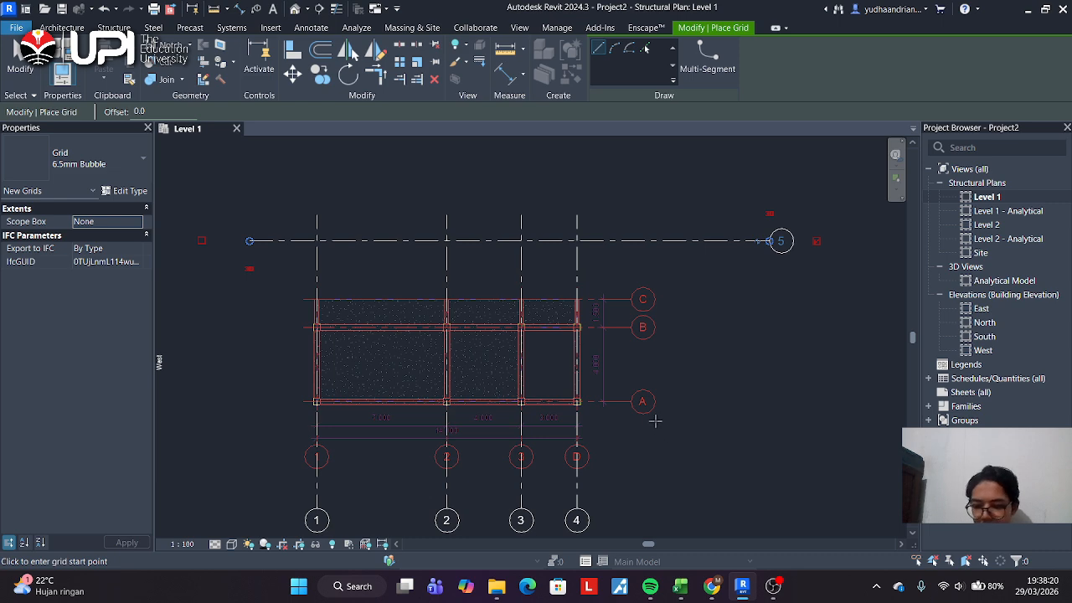
{"action": "key", "text": "Escape"}
{"action": "double_click", "coordinate": [783, 242]}
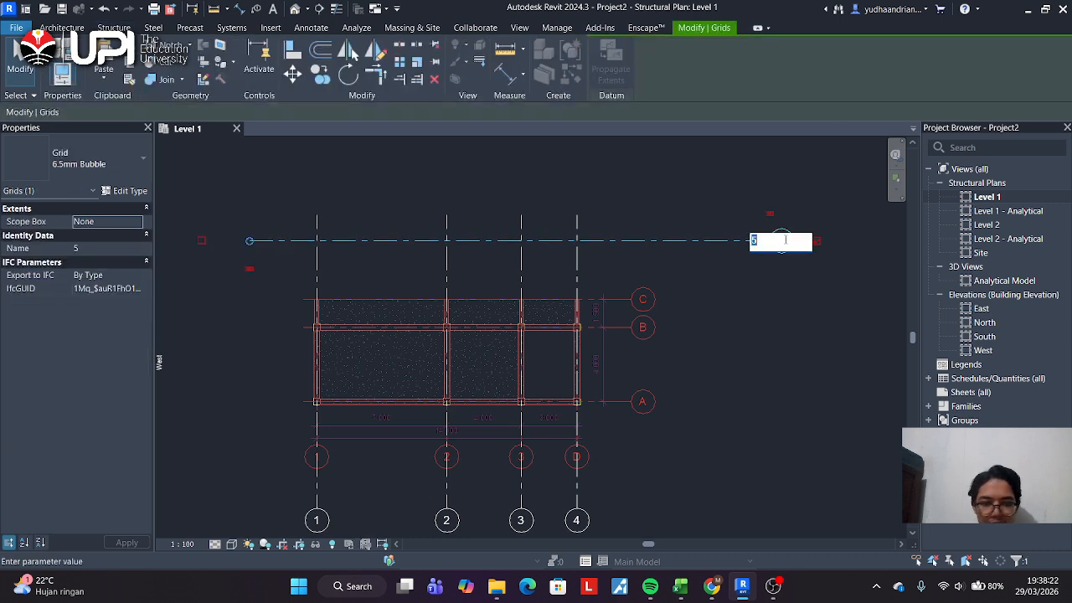
{"action": "type", "text": "A"}
{"action": "key", "text": "Return"}
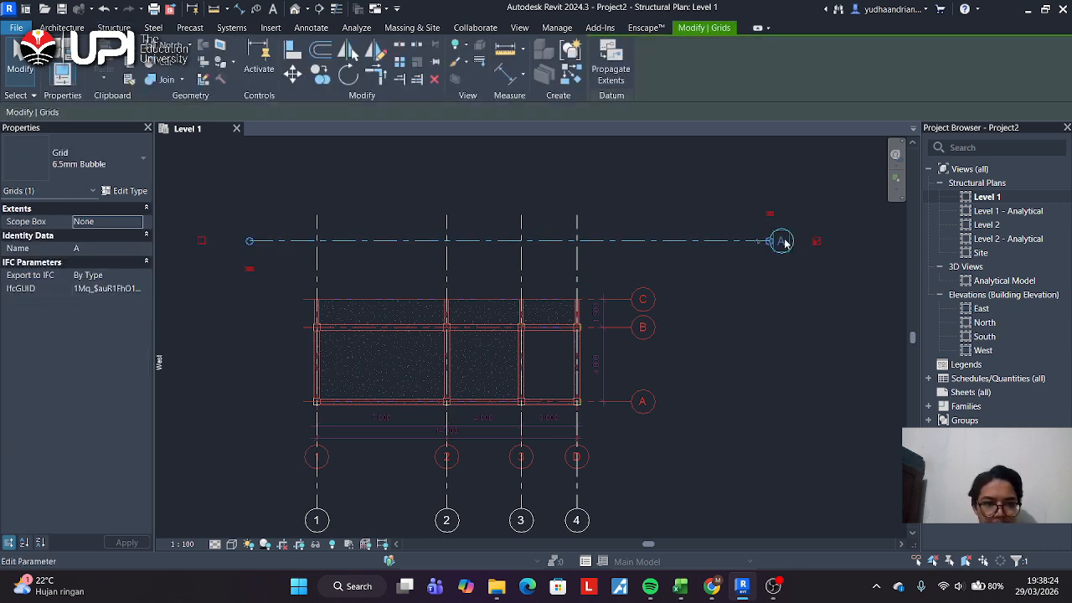
{"action": "key", "text": "Escape"}
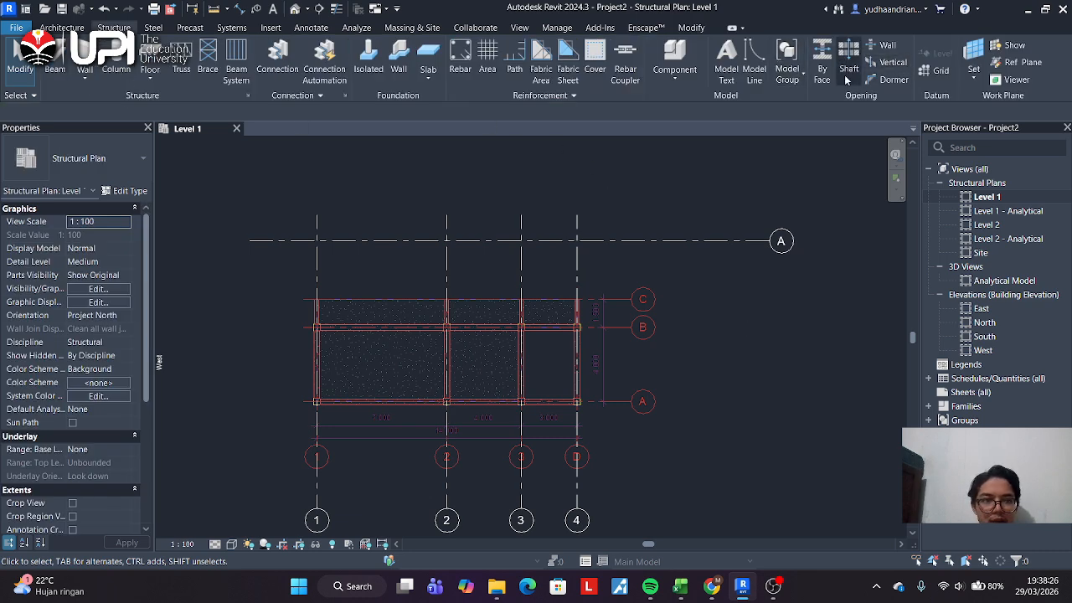
Draw two more horizontal grids above grid A, with their ends lined up with it.
{"action": "left_click", "coordinate": [936, 69]}
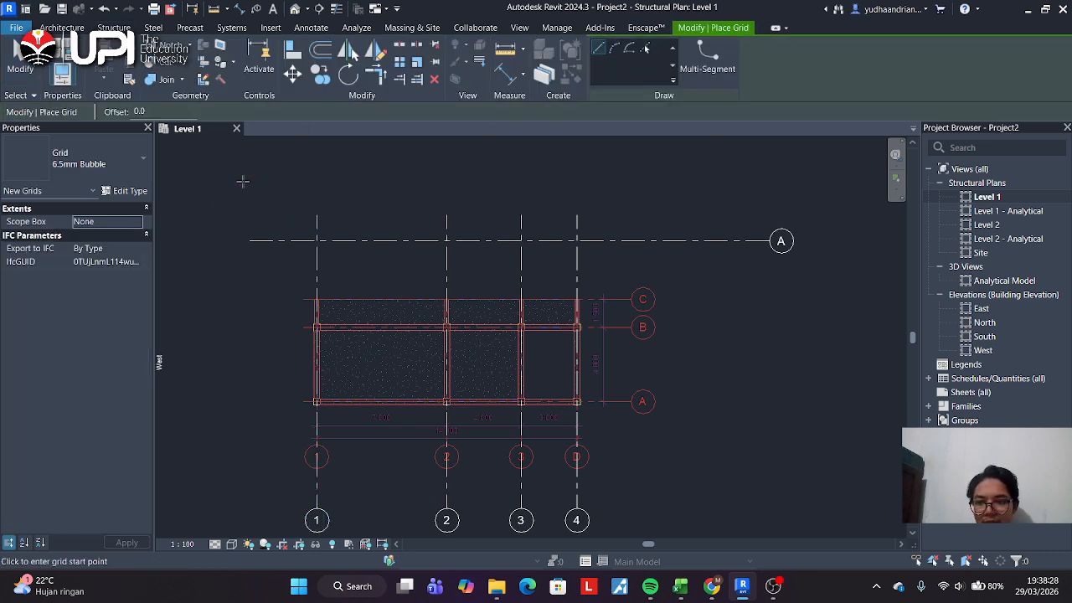
{"action": "left_click", "coordinate": [243, 180]}
{"action": "key", "text": "Escape"}
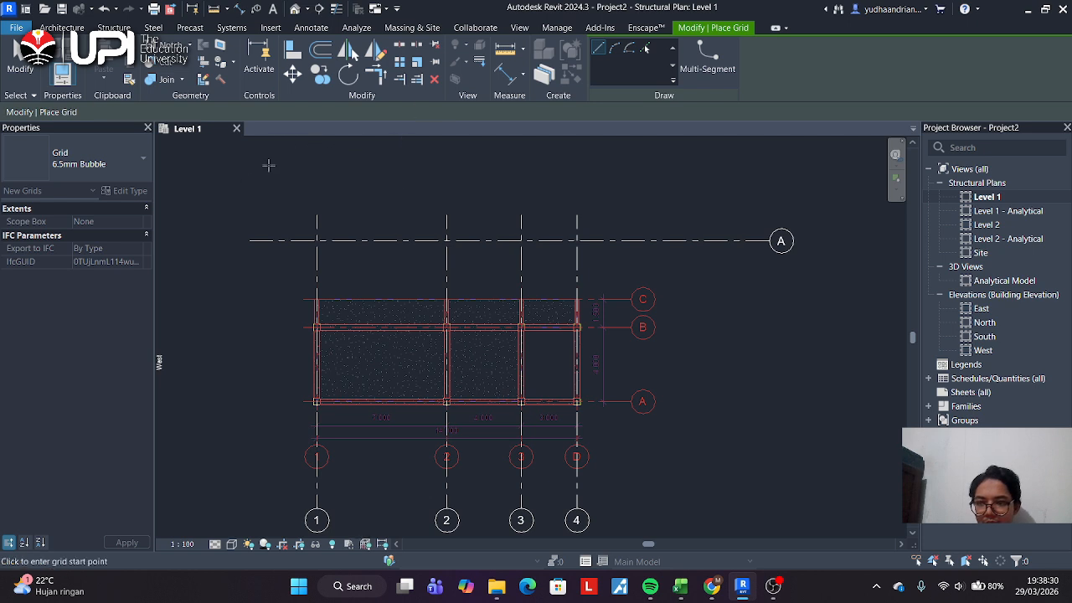
{"action": "left_click", "coordinate": [250, 192]}
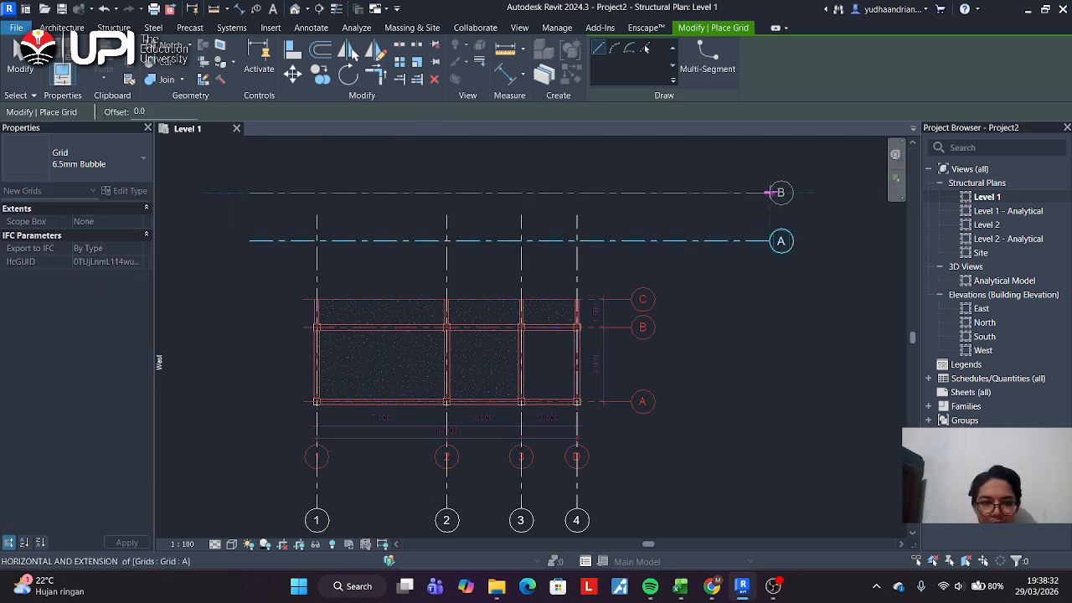
{"action": "left_click", "coordinate": [768, 193]}
{"action": "left_click", "coordinate": [250, 159]}
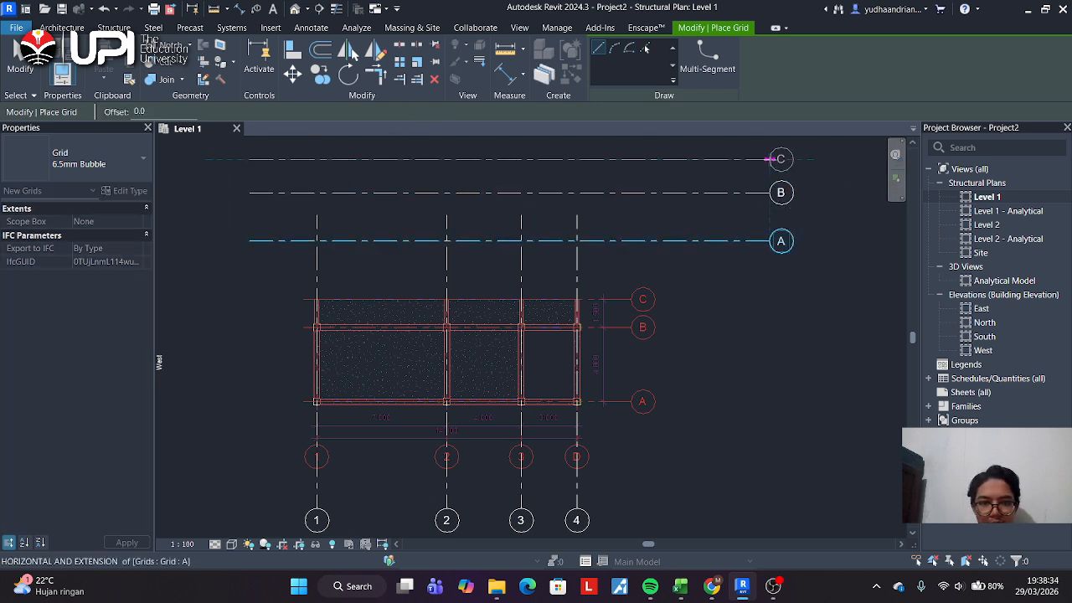
{"action": "left_click", "coordinate": [769, 159]}
{"action": "key", "text": "Escape"}
{"action": "key", "text": "Escape"}
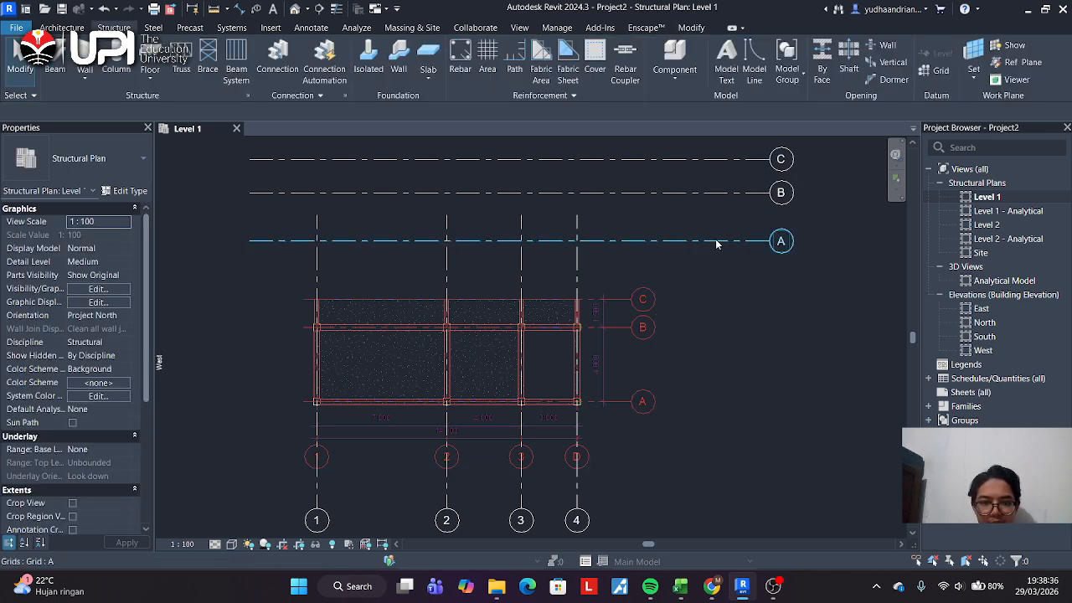
Align horizontal grids A, B and C with the matching axes of the linked floor plan.
{"action": "left_click", "coordinate": [716, 242]}
{"action": "key", "text": "a"}
{"action": "key", "text": "l"}
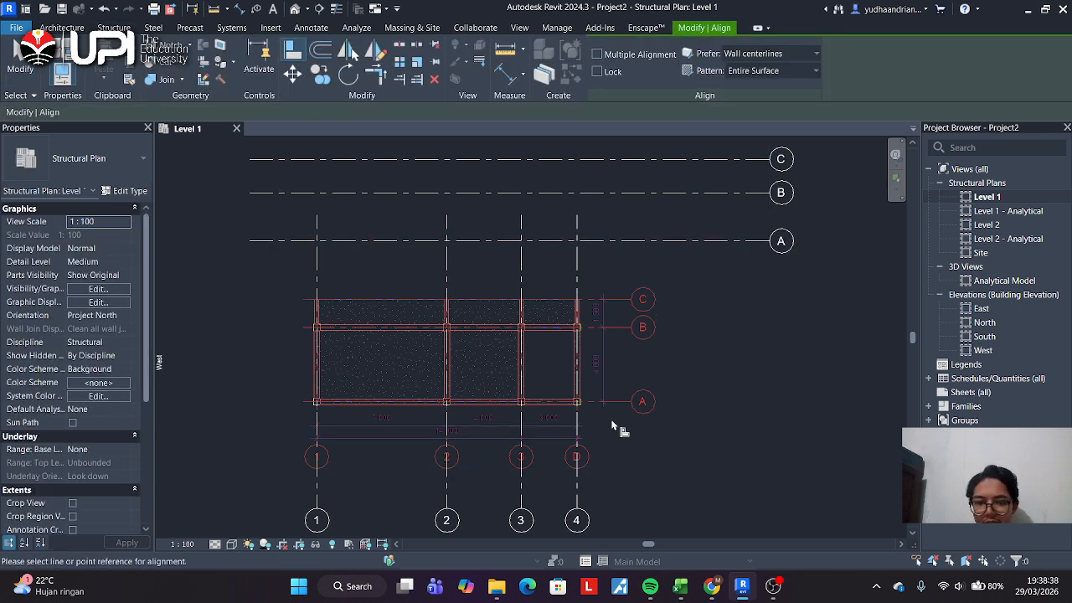
{"action": "left_click", "coordinate": [627, 403]}
{"action": "left_click", "coordinate": [692, 242]}
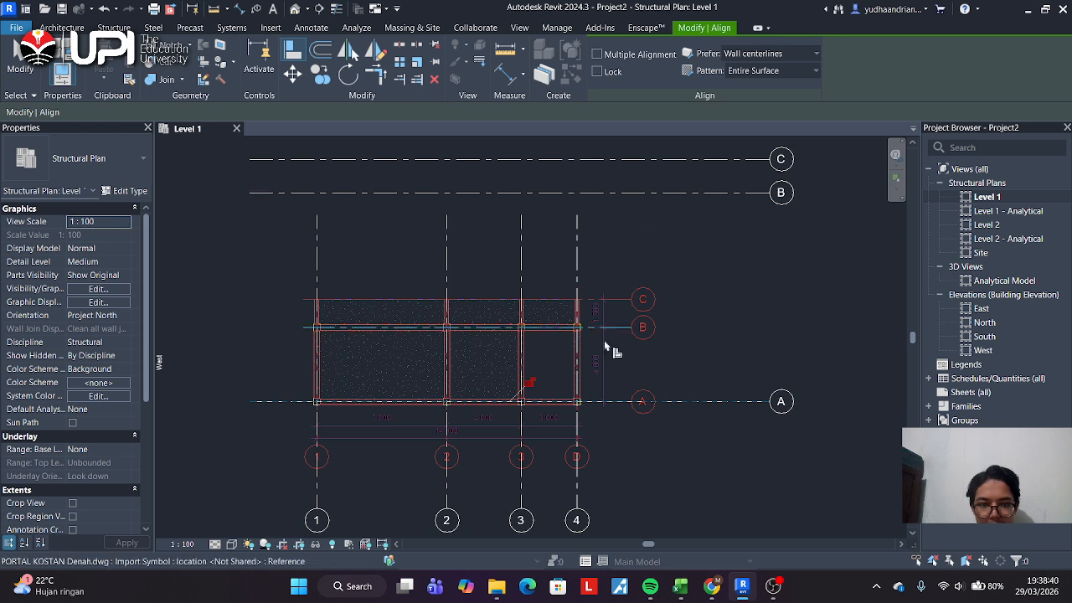
{"action": "left_click", "coordinate": [629, 327]}
{"action": "left_click", "coordinate": [696, 193]}
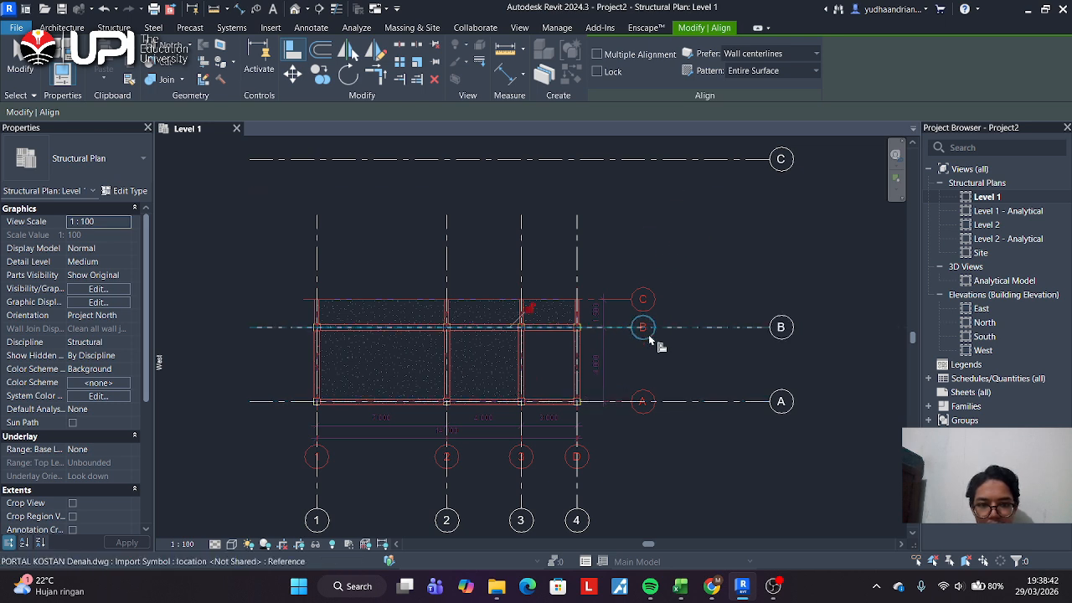
{"action": "left_click", "coordinate": [622, 300]}
{"action": "left_click", "coordinate": [681, 160]}
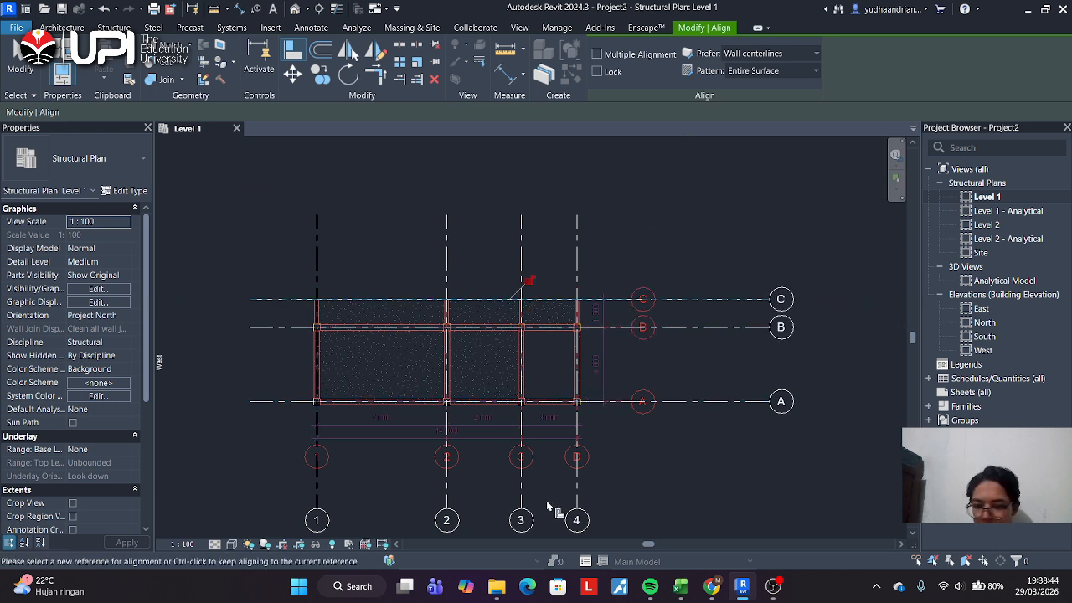
{"action": "key", "text": "Escape"}
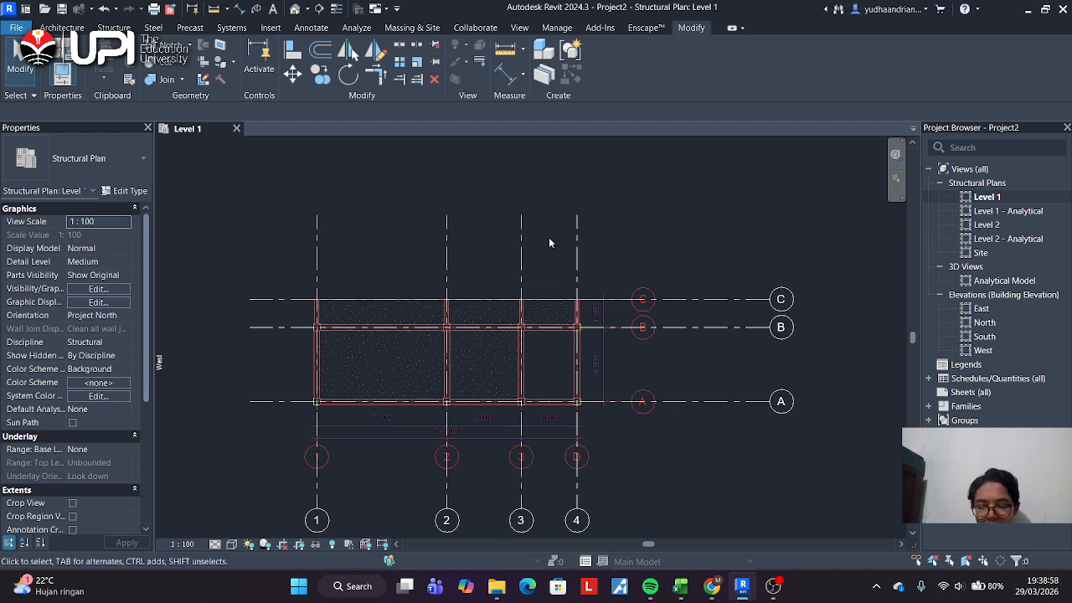
Open the East elevation and extend grids A, B and C upward, well above Level 2.
{"action": "double_click", "coordinate": [986, 309]}
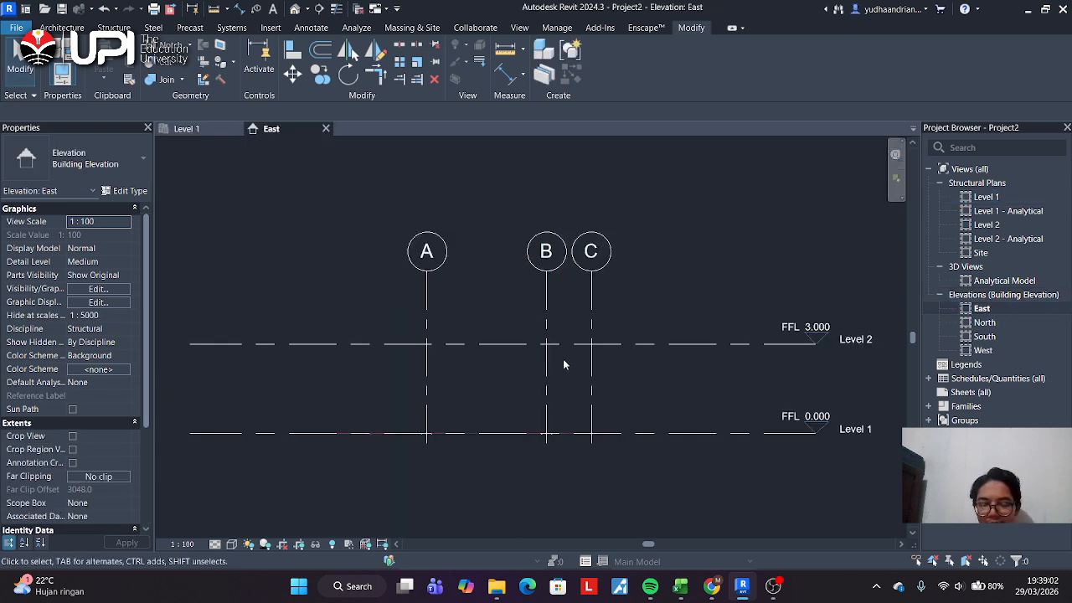
{"action": "scroll", "coordinate": [629, 307], "scroll_direction": "down", "scroll_amount": 3}
{"action": "left_click_drag", "start_coordinate": [665, 240], "coordinate": [506, 170]}
{"action": "left_click", "coordinate": [498, 327]}
{"action": "left_click", "coordinate": [655, 198]}
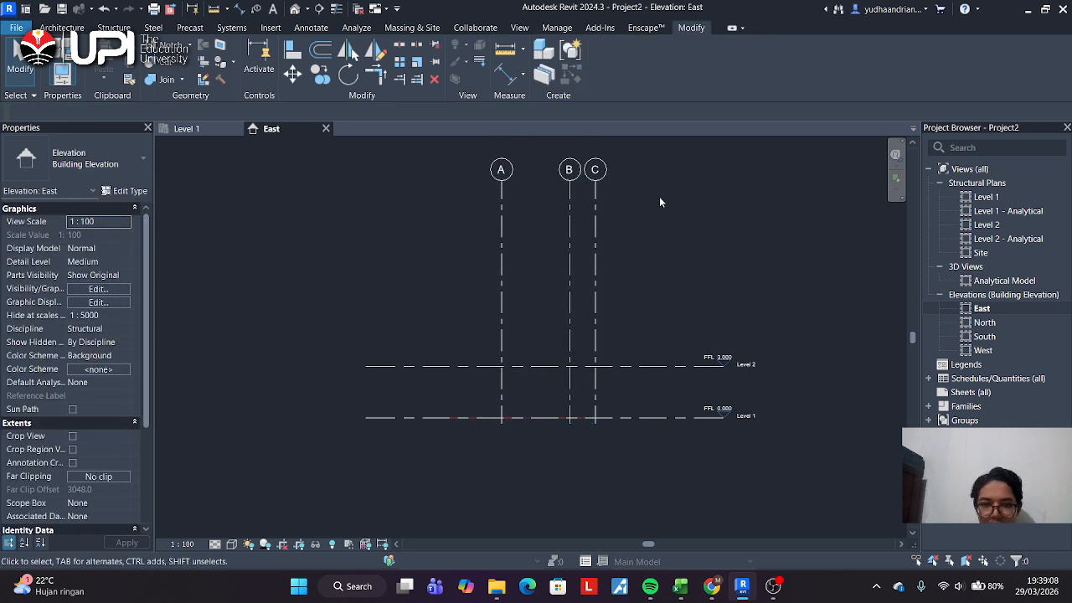
Link PORTAL KOSTAN Tampak samping.dwg into the East elevation in millimeter units with Auto - Origin to Internal Origin positioning.
{"action": "scroll", "coordinate": [660, 201], "scroll_direction": "down", "scroll_amount": 1}
{"action": "middle_click_drag", "start_coordinate": [701, 221], "coordinate": [633, 260]}
{"action": "scroll", "coordinate": [606, 344], "scroll_direction": "up", "scroll_amount": 1}
{"action": "middle_click_drag", "start_coordinate": [594, 362], "coordinate": [628, 342]}
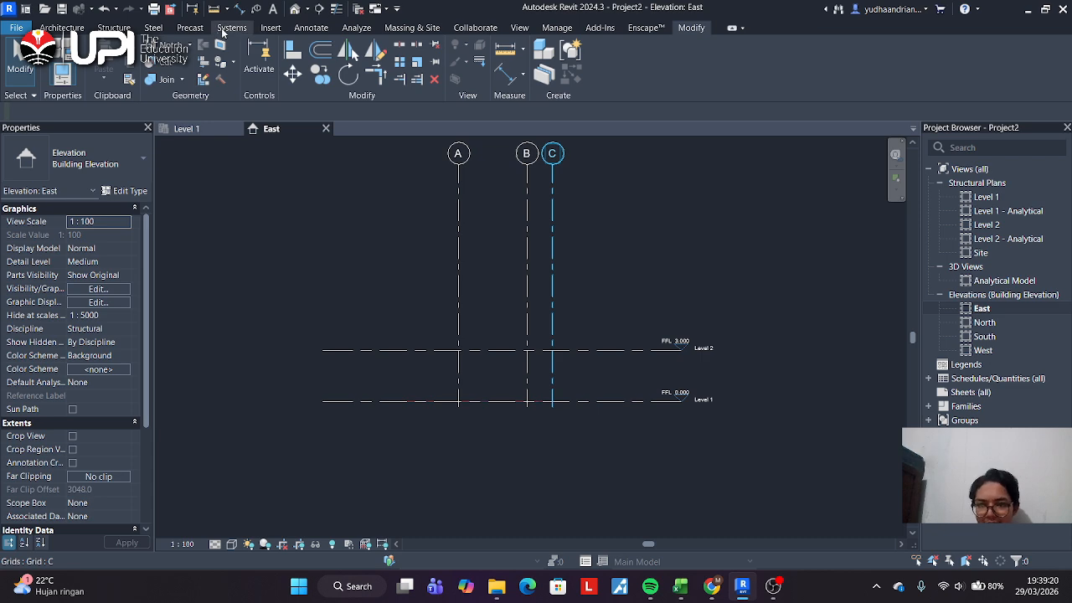
{"action": "left_click", "coordinate": [268, 28]}
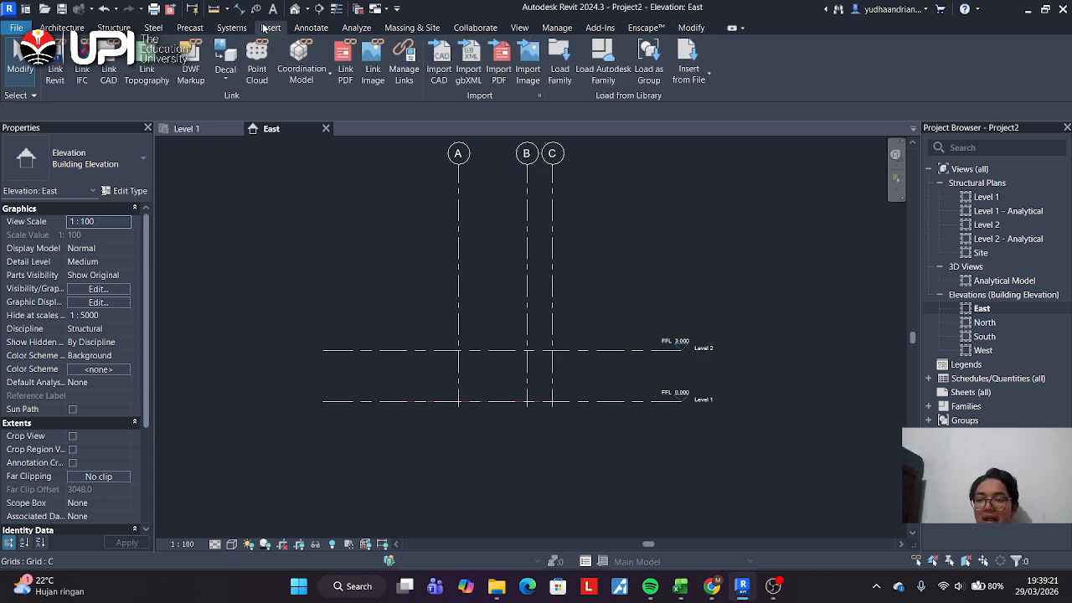
{"action": "left_click", "coordinate": [108, 71]}
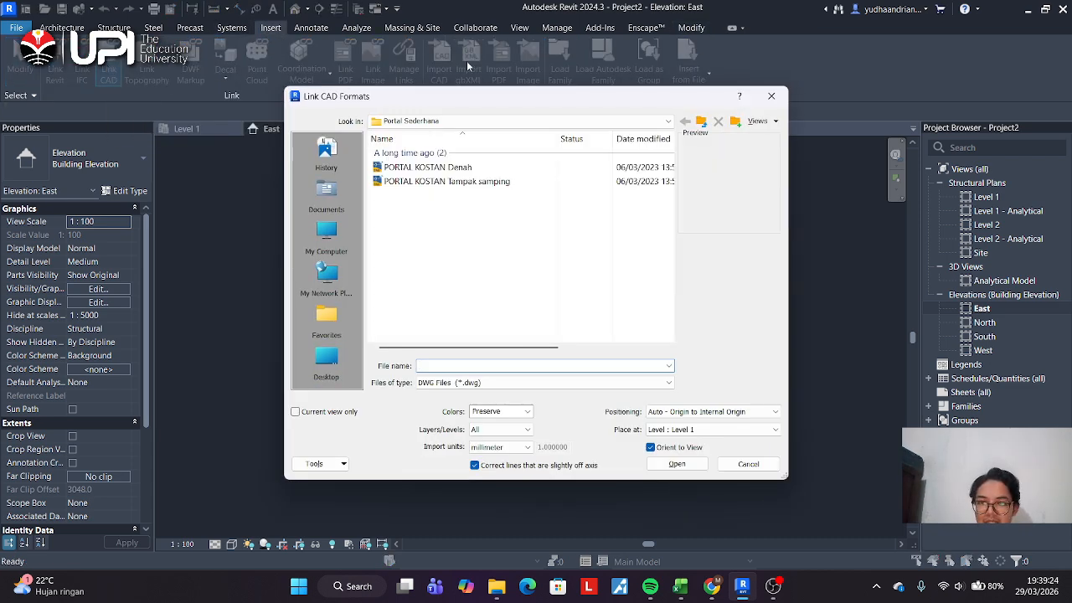
{"action": "double_click", "coordinate": [475, 182]}
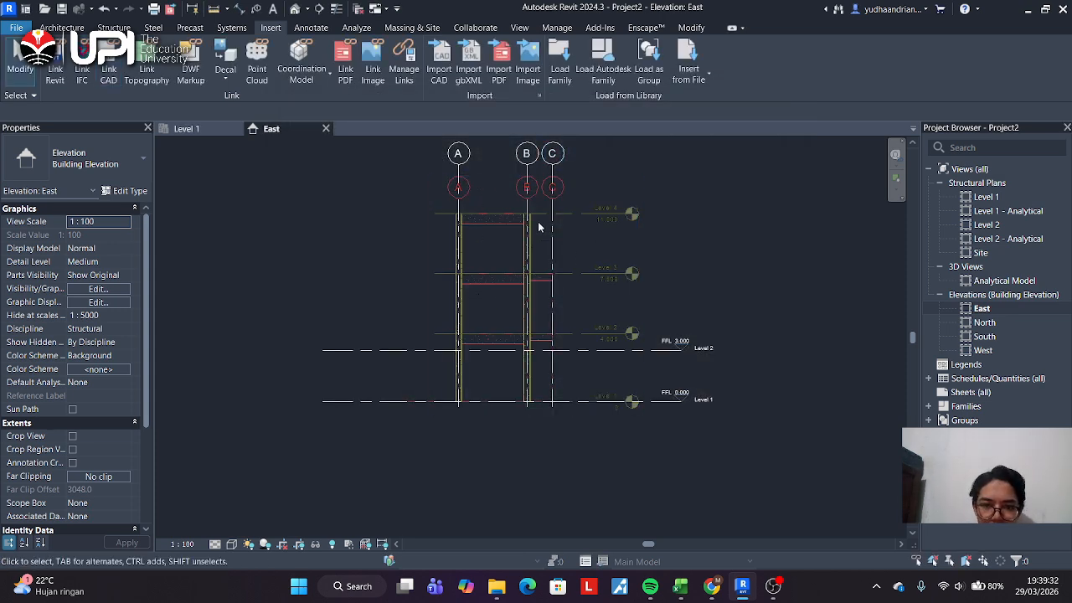
{"action": "scroll", "coordinate": [548, 232], "scroll_direction": "up", "scroll_amount": 2}
{"action": "middle_click_drag", "start_coordinate": [551, 234], "coordinate": [557, 308]}
{"action": "scroll", "coordinate": [556, 310], "scroll_direction": "down", "scroll_amount": 2}
{"action": "middle_click_drag", "start_coordinate": [621, 361], "coordinate": [569, 319]}
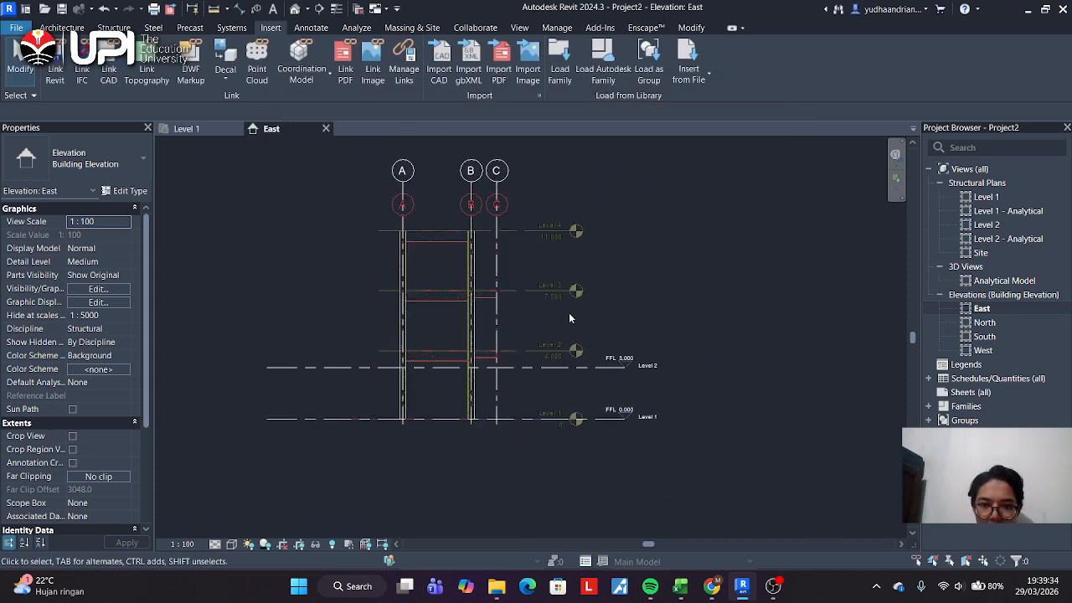
Draw a new level above Level 2 at about 6.100 in the East elevation, with its ends lined up with the existing levels.
{"action": "scroll", "coordinate": [568, 369], "scroll_direction": "up", "scroll_amount": 2}
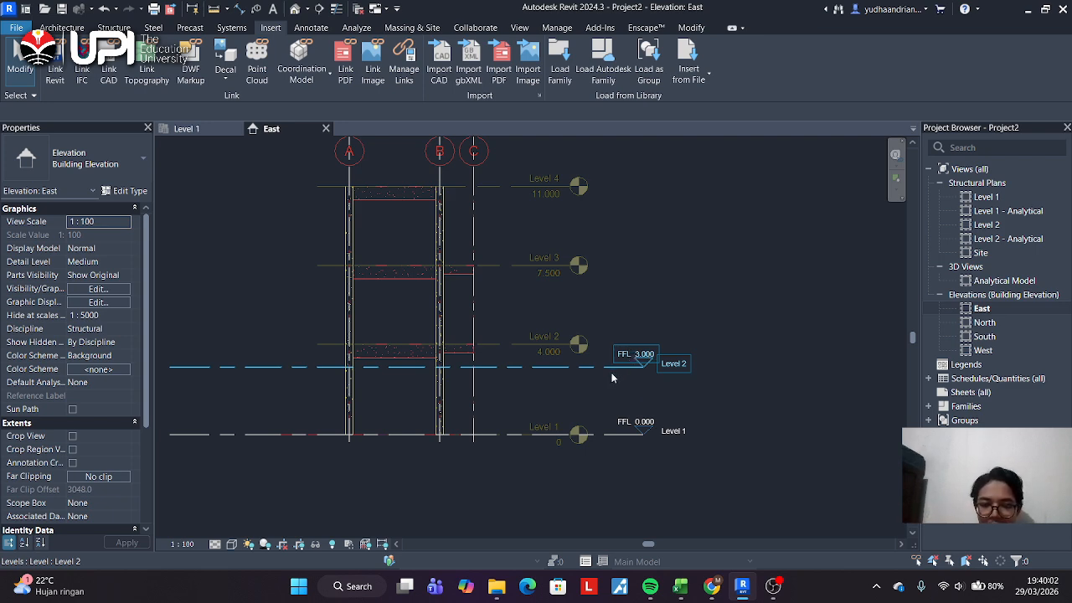
{"action": "middle_click_drag", "start_coordinate": [399, 382], "coordinate": [462, 428]}
{"action": "scroll", "coordinate": [414, 379], "scroll_direction": "down", "scroll_amount": 1}
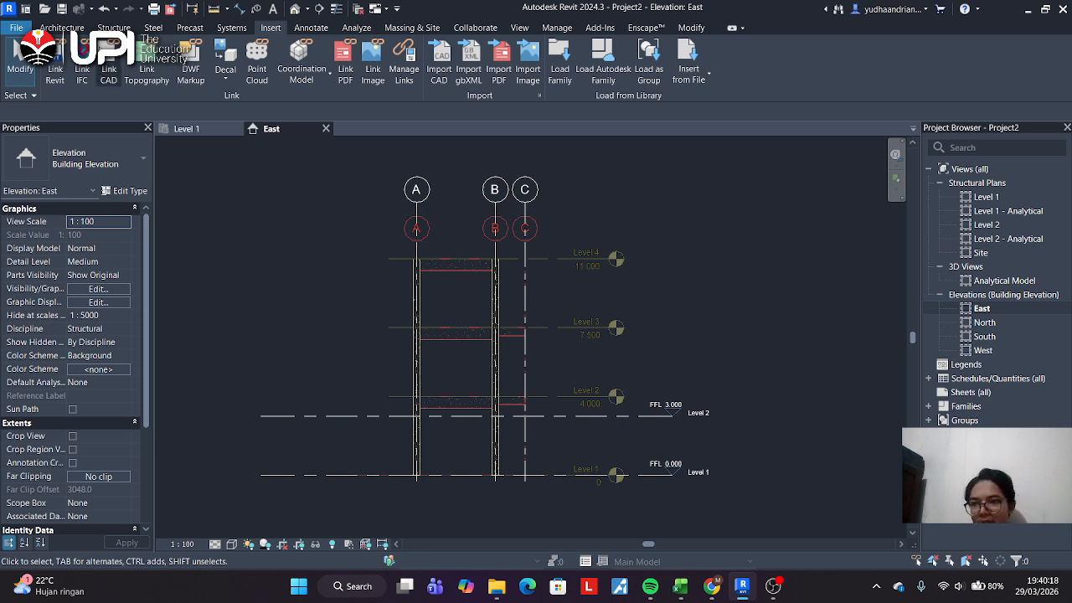
{"action": "left_click", "coordinate": [113, 28]}
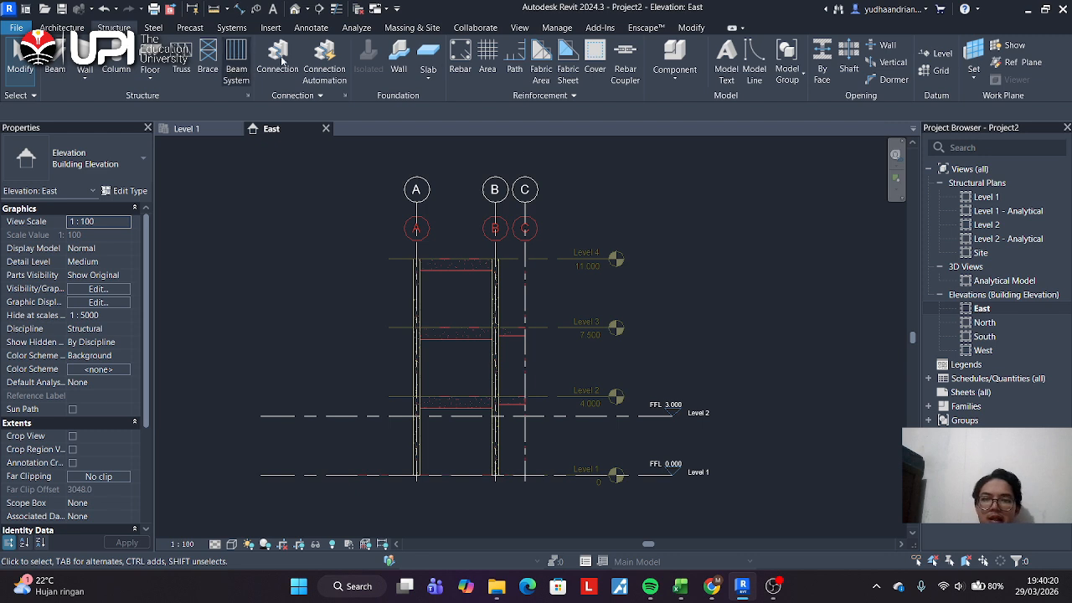
{"action": "left_click", "coordinate": [940, 52]}
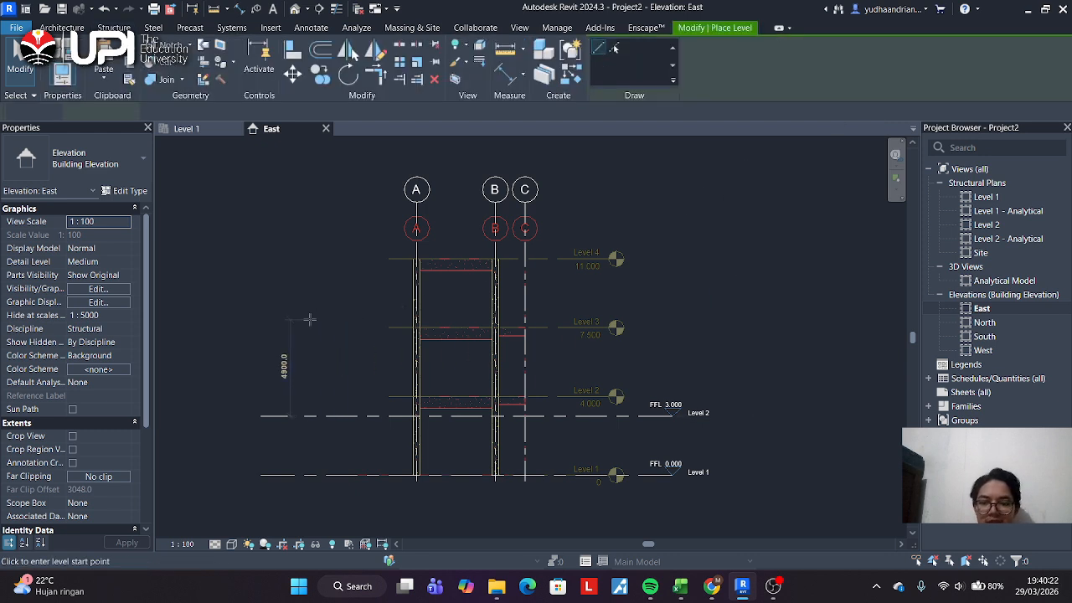
{"action": "left_click", "coordinate": [261, 355]}
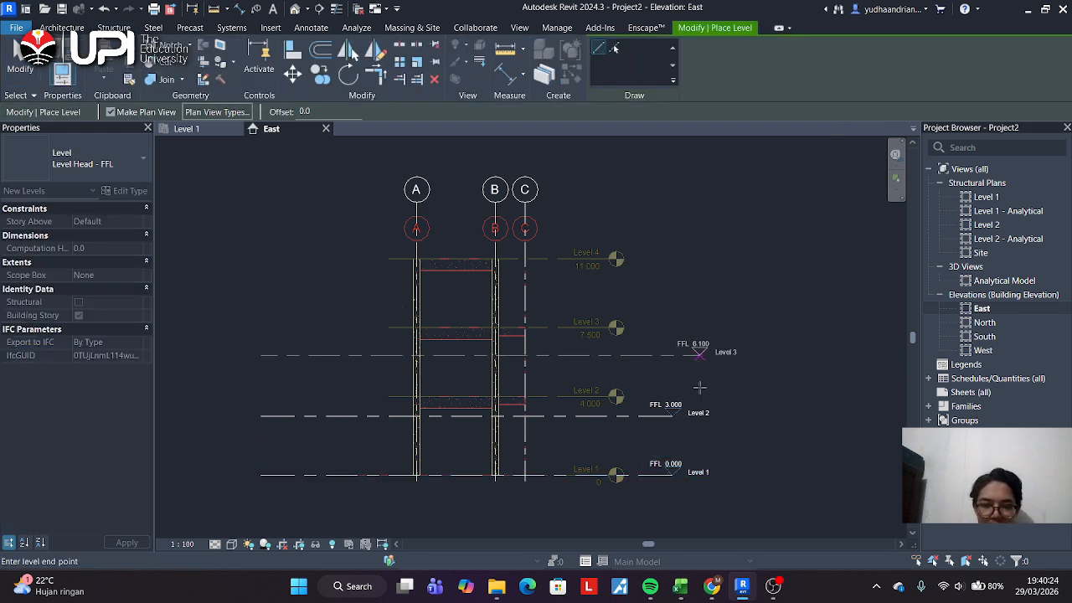
{"action": "left_click", "coordinate": [673, 354]}
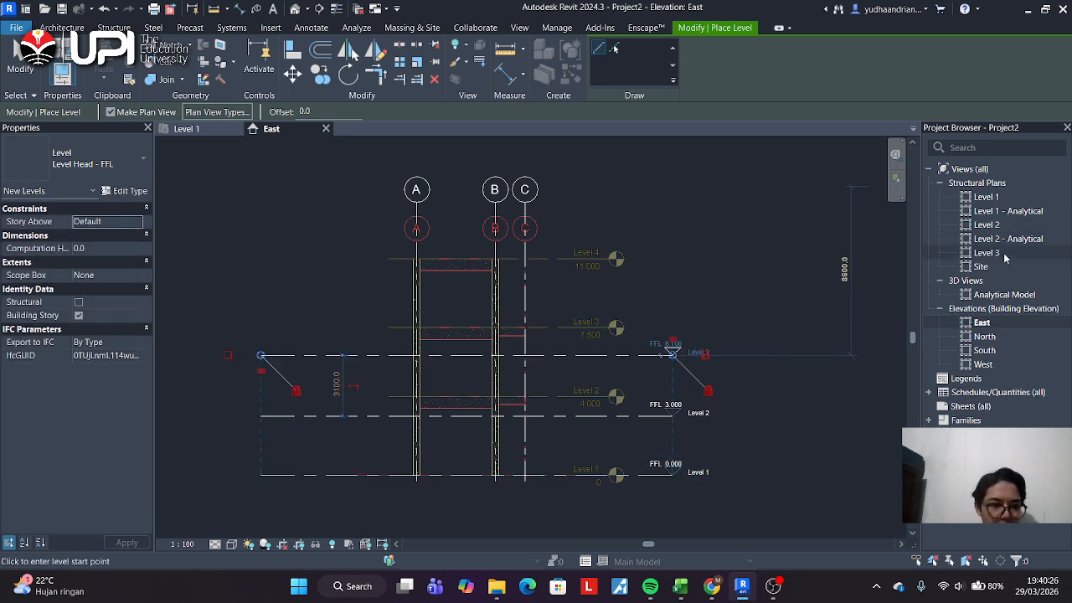
{"action": "key", "text": "Escape"}
{"action": "key", "text": "Escape"}
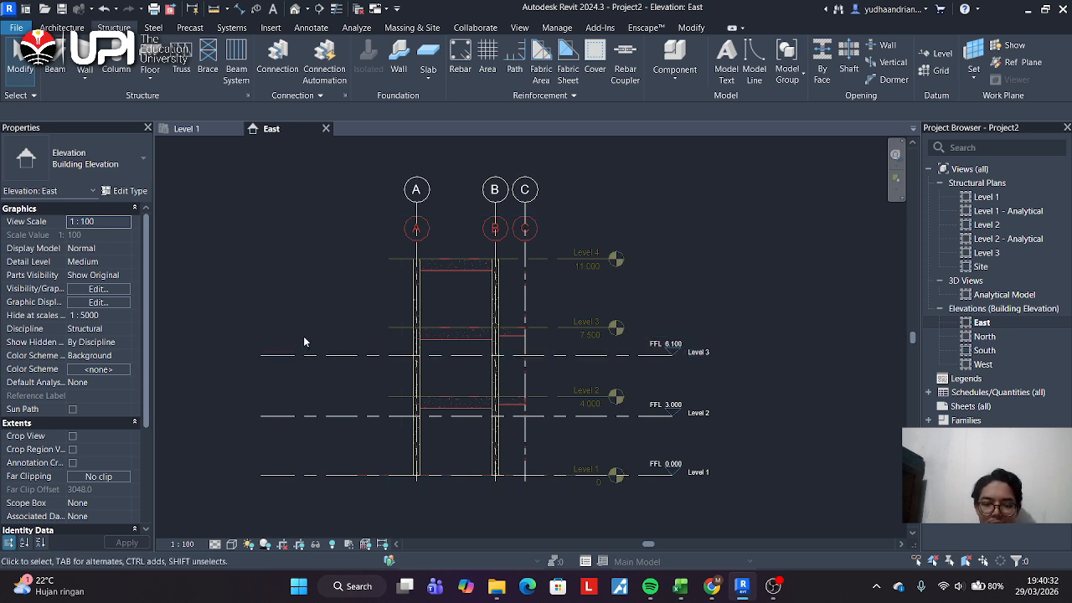
Try to create another level by copying Level 3 with the Copy tool, and undo the copy.
{"action": "left_click_drag", "start_coordinate": [304, 338], "coordinate": [274, 376]}
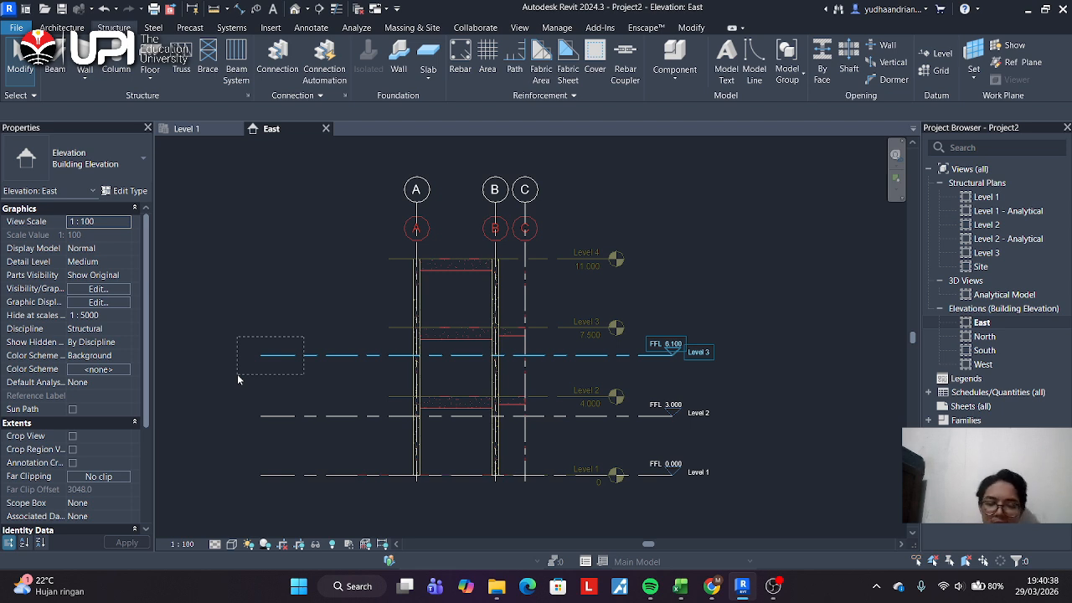
{"action": "left_click_drag", "start_coordinate": [237, 373], "coordinate": [237, 374]}
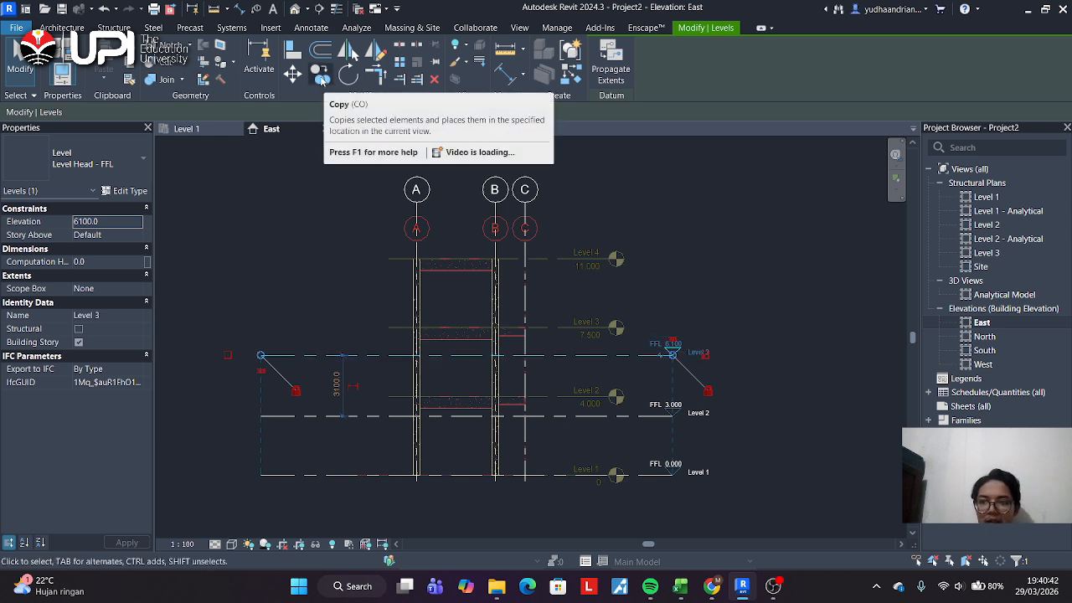
{"action": "left_click", "coordinate": [322, 77]}
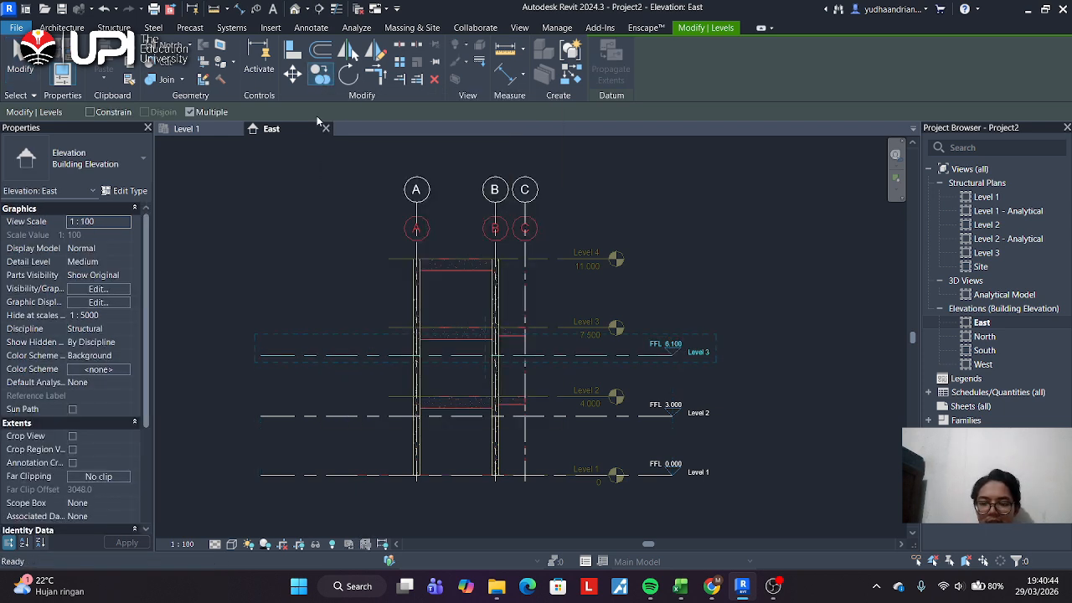
{"action": "left_click", "coordinate": [263, 293]}
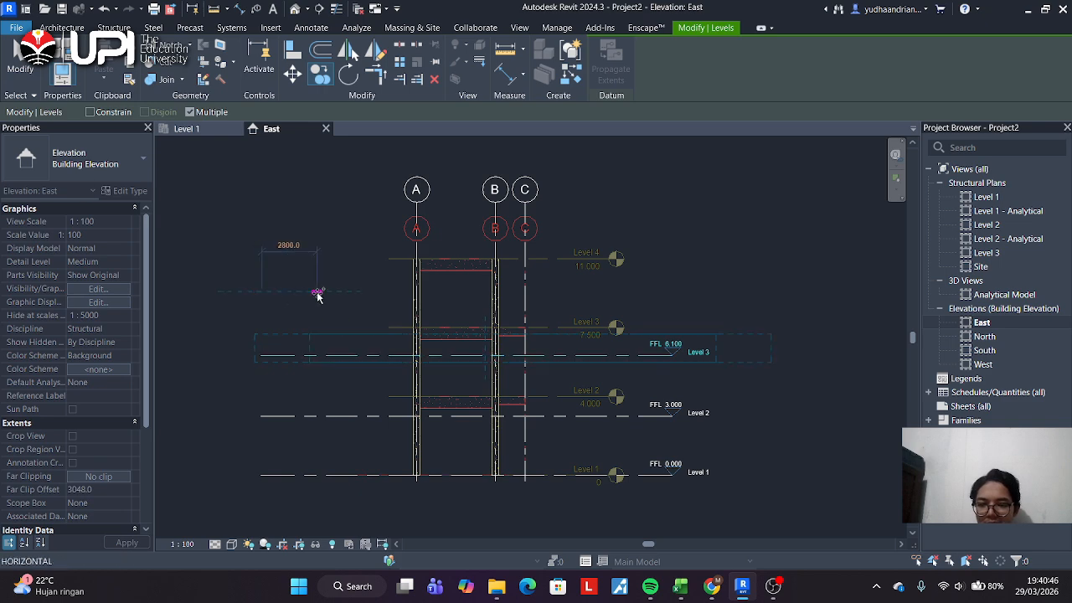
{"action": "left_click", "coordinate": [687, 299]}
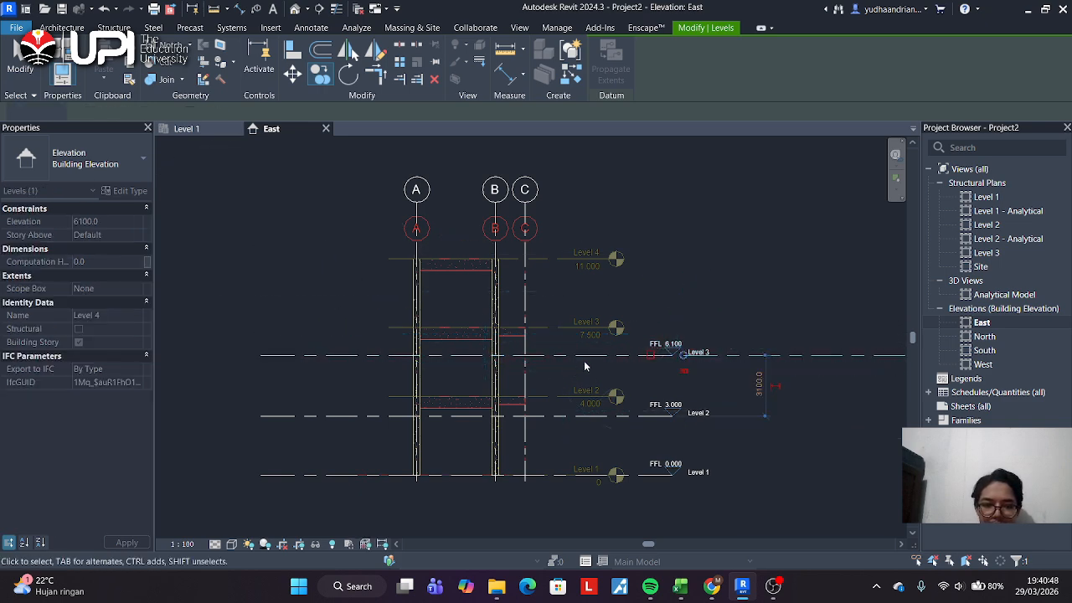
{"action": "middle_click_drag", "start_coordinate": [759, 308], "coordinate": [468, 300]}
{"action": "key", "text": "Escape"}
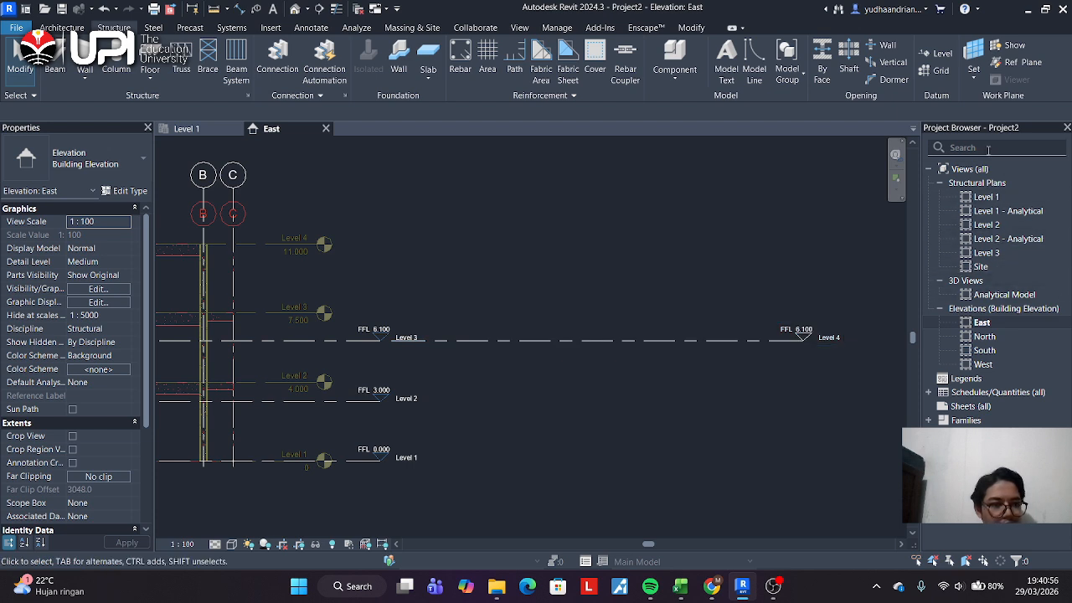
{"action": "key", "text": "ctrl+z"}
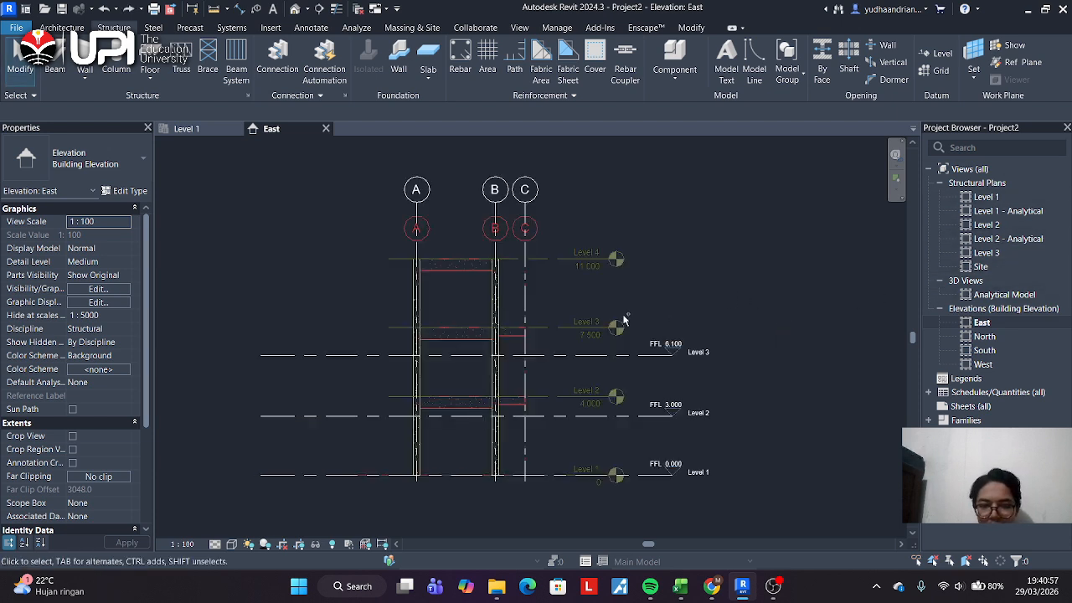
Create a level similar to Level 3 above it at about 9.100, with its ends lined up with the levels below.
{"action": "left_click", "coordinate": [296, 358]}
{"action": "right_click", "coordinate": [284, 355]}
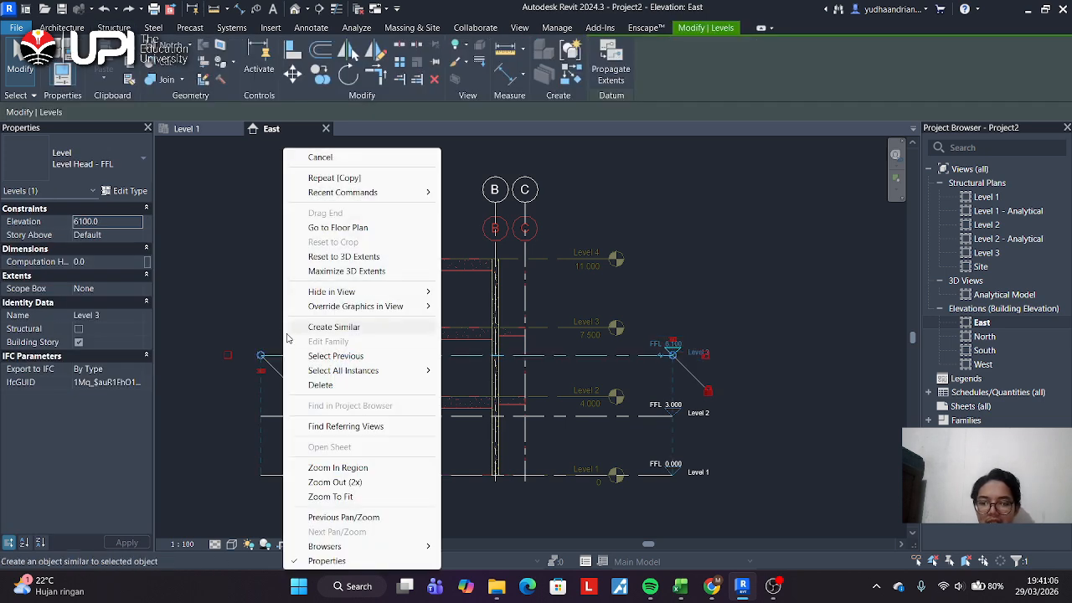
{"action": "left_click", "coordinate": [335, 328]}
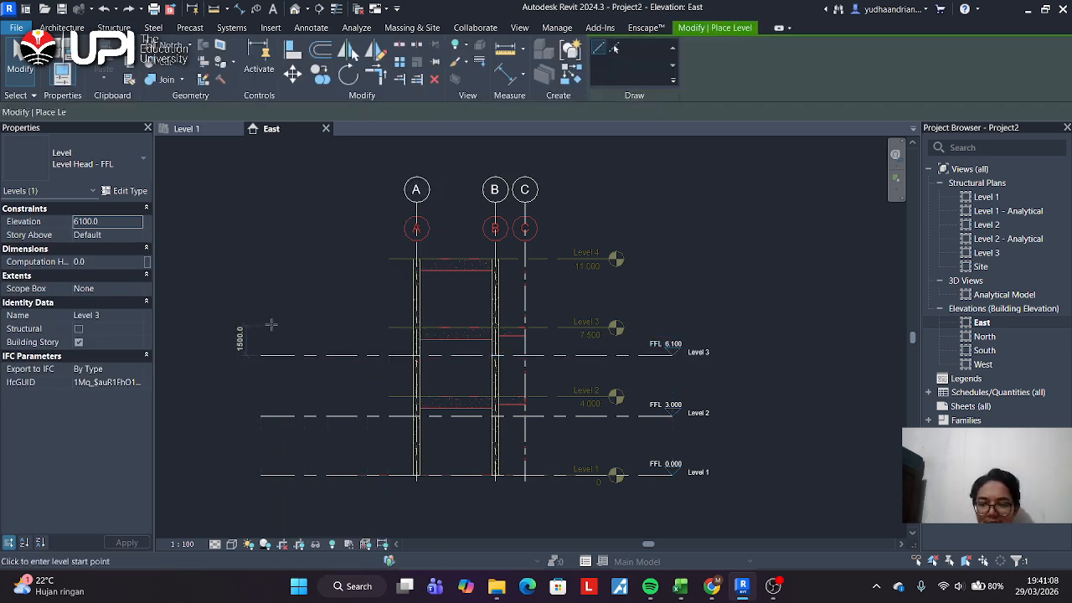
{"action": "left_click", "coordinate": [261, 296]}
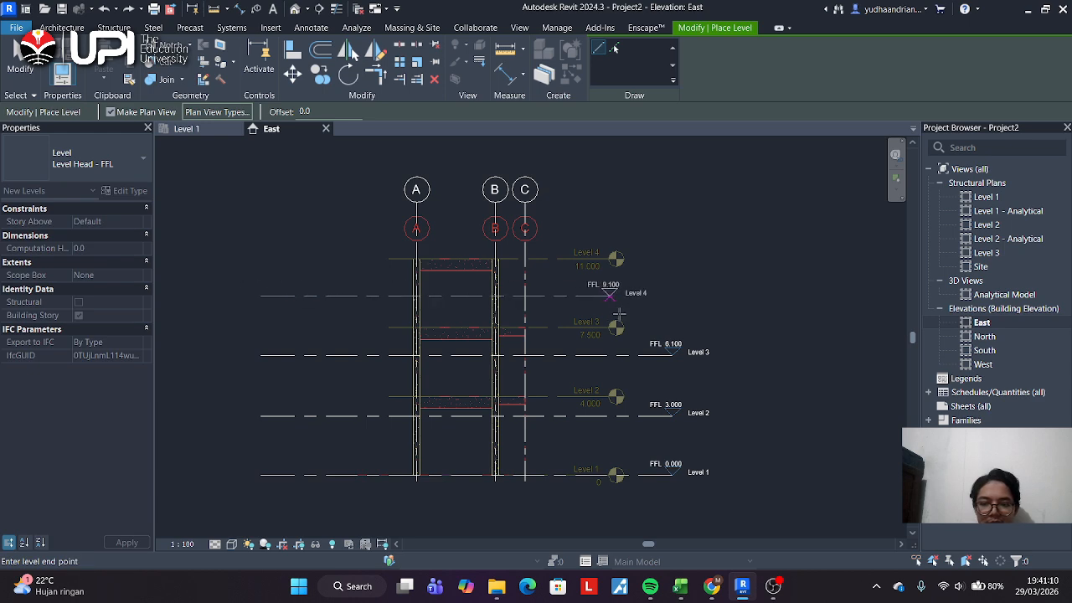
{"action": "left_click", "coordinate": [673, 296]}
{"action": "key", "text": "Escape"}
{"action": "key", "text": "Escape"}
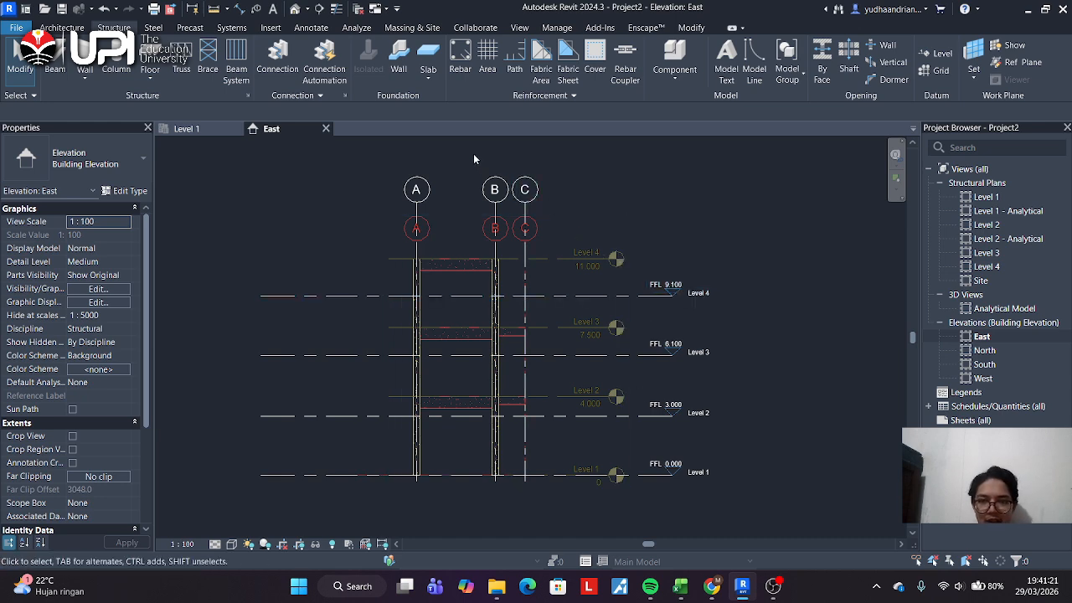
Align Levels 4, 3 and 2 with the matching level lines of the linked side elevation at 11.000, 7.500 and 4.000.
{"action": "left_click", "coordinate": [624, 296]}
{"action": "key", "text": "a"}
{"action": "key", "text": "l"}
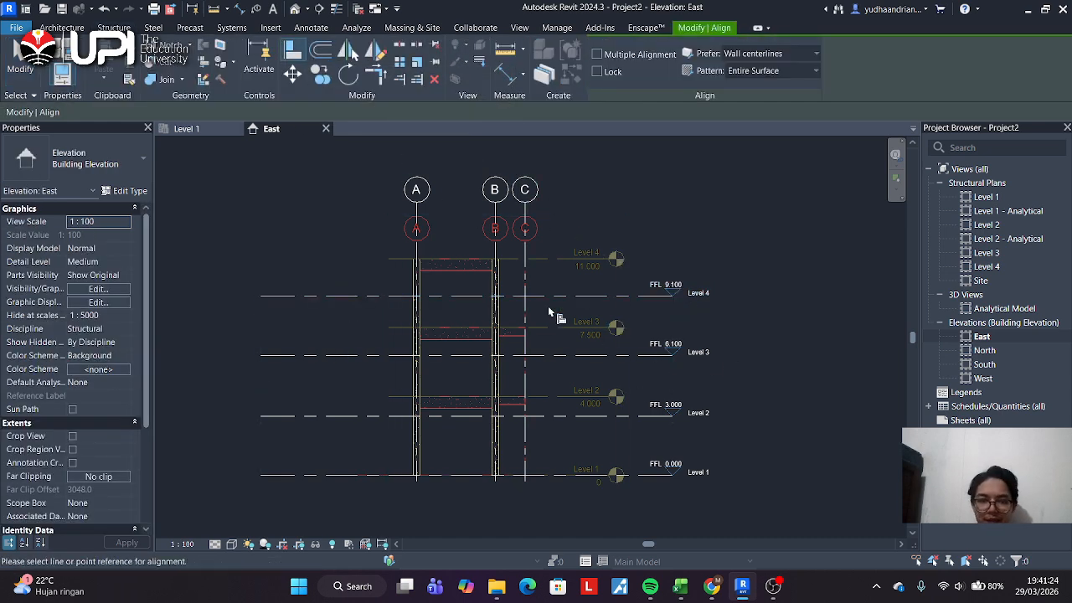
{"action": "left_click", "coordinate": [549, 258]}
{"action": "left_click", "coordinate": [633, 296]}
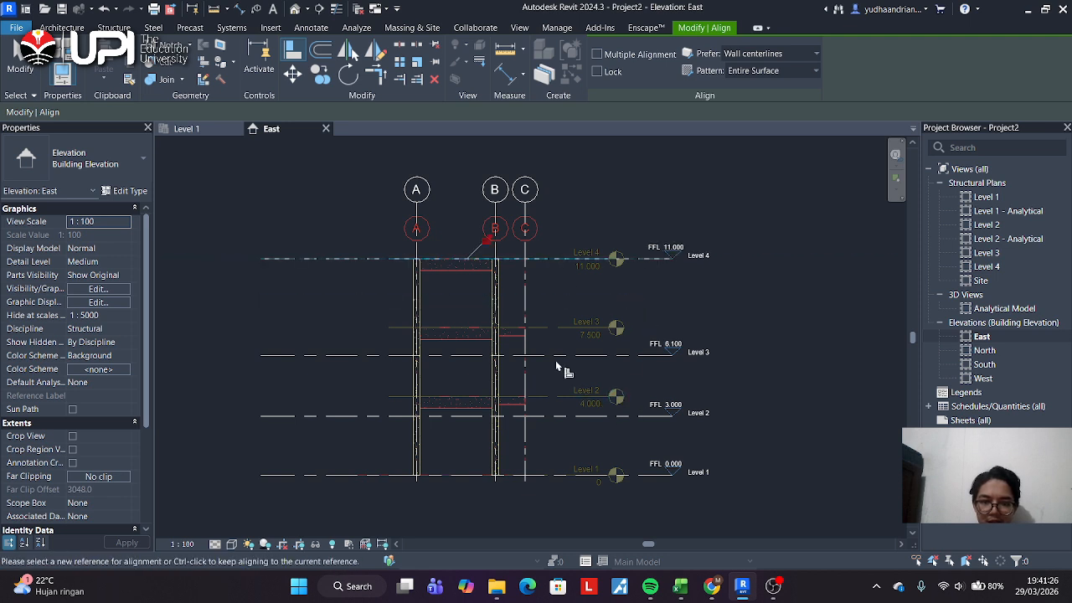
{"action": "left_click", "coordinate": [542, 327]}
{"action": "left_click", "coordinate": [560, 355]}
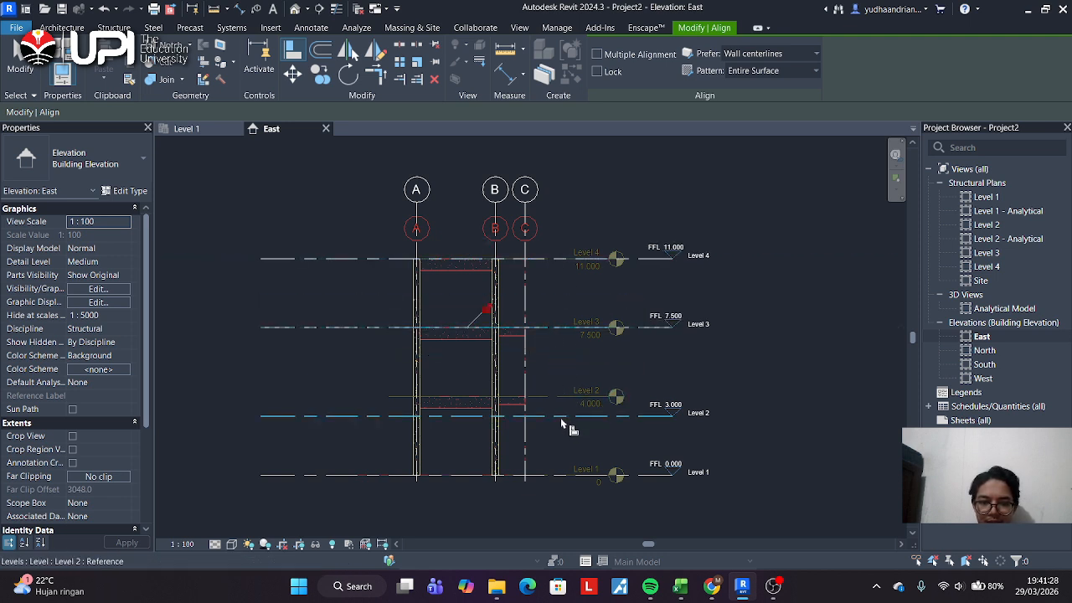
{"action": "left_click", "coordinate": [557, 396]}
{"action": "left_click", "coordinate": [559, 415]}
{"action": "key", "text": "Escape"}
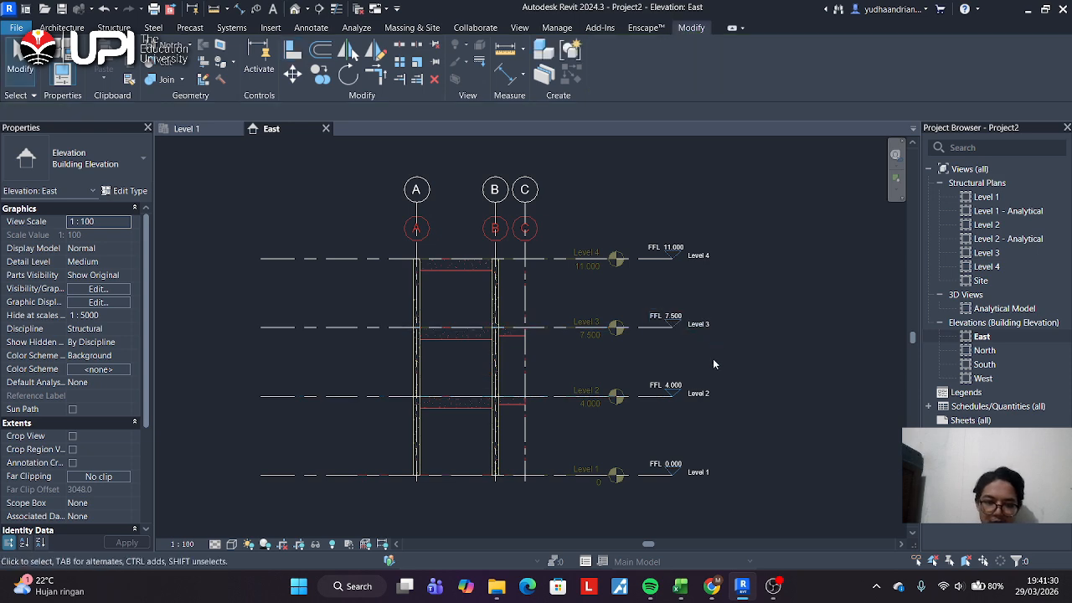
{"action": "scroll", "coordinate": [617, 485], "scroll_direction": "up", "scroll_amount": 2}
{"action": "scroll", "coordinate": [614, 451], "scroll_direction": "down", "scroll_amount": 4}
{"action": "scroll", "coordinate": [615, 450], "scroll_direction": "up", "scroll_amount": 1}
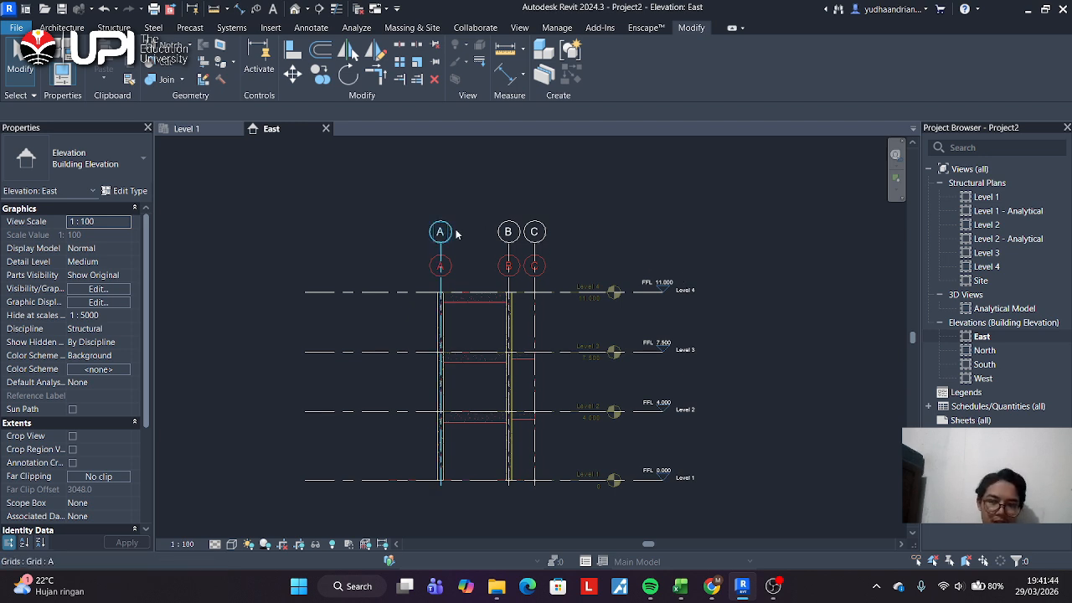
In the Level 1 plan, start a structural column of type Concrete-Rectangular-Column 300 x 450mm and try it at the intersection of grids 1 and B.
{"action": "left_click", "coordinate": [201, 130]}
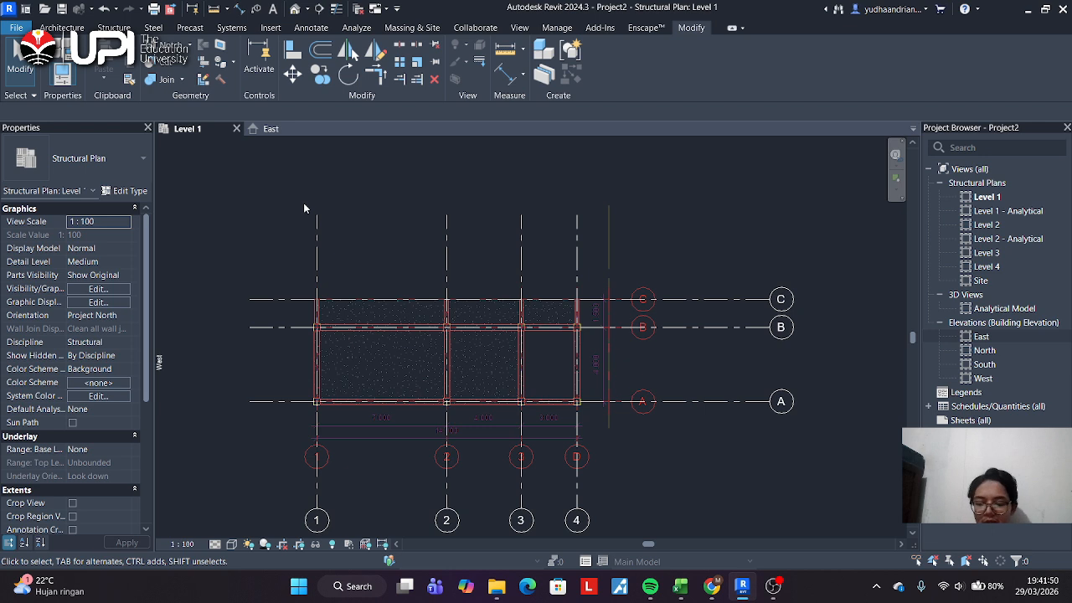
{"action": "left_click", "coordinate": [113, 27]}
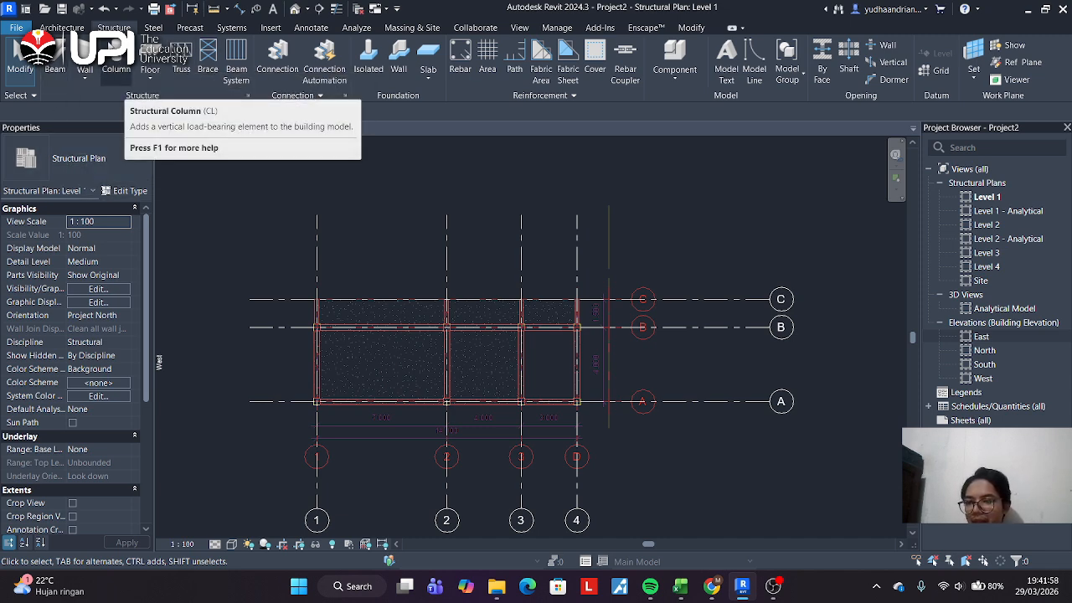
{"action": "left_click", "coordinate": [115, 60]}
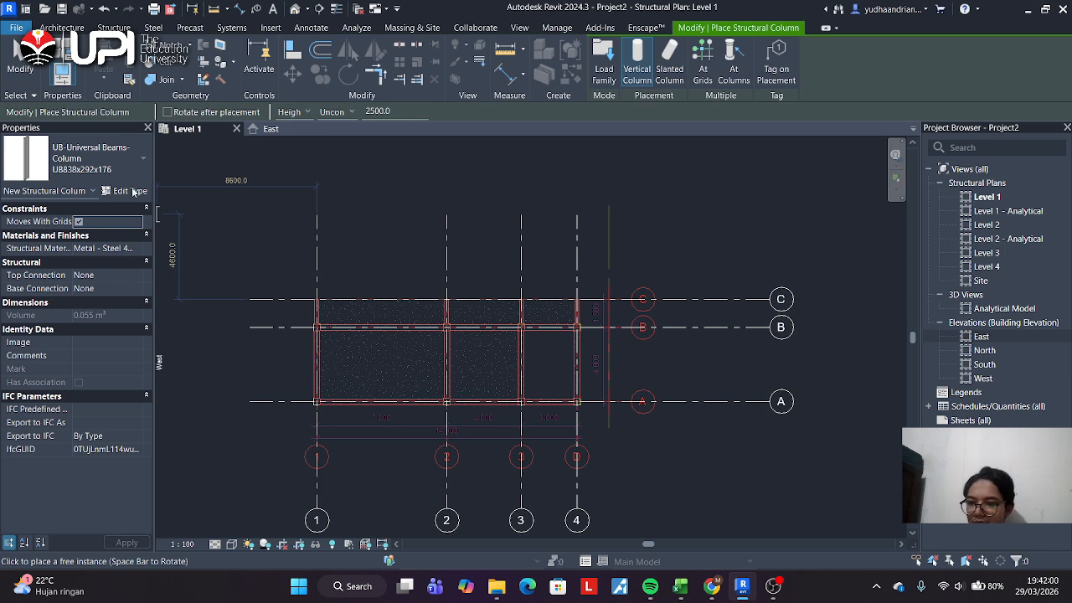
{"action": "left_click", "coordinate": [100, 159]}
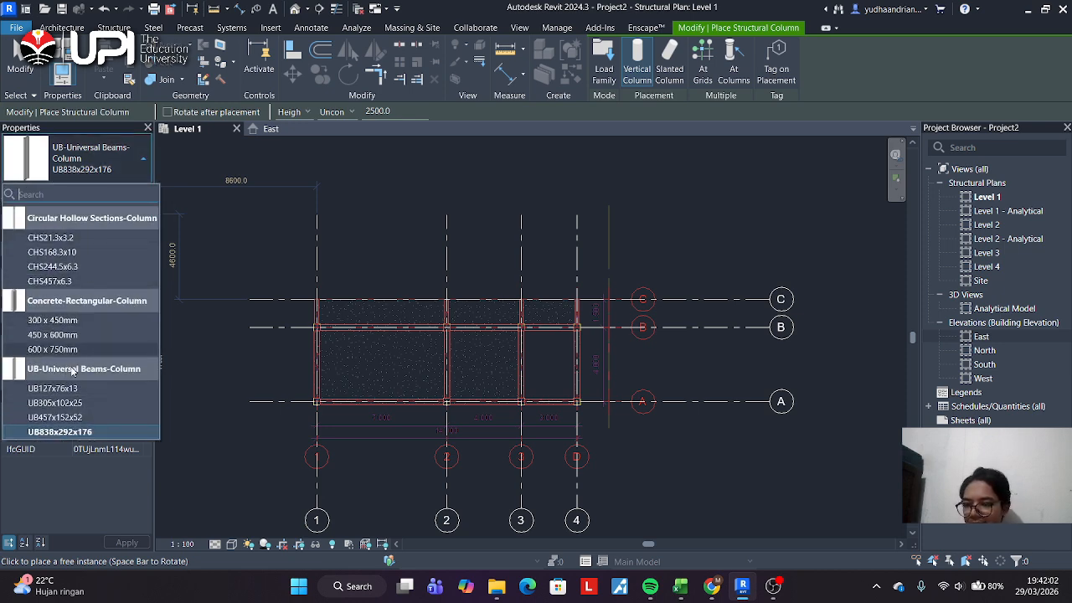
{"action": "left_click", "coordinate": [67, 320]}
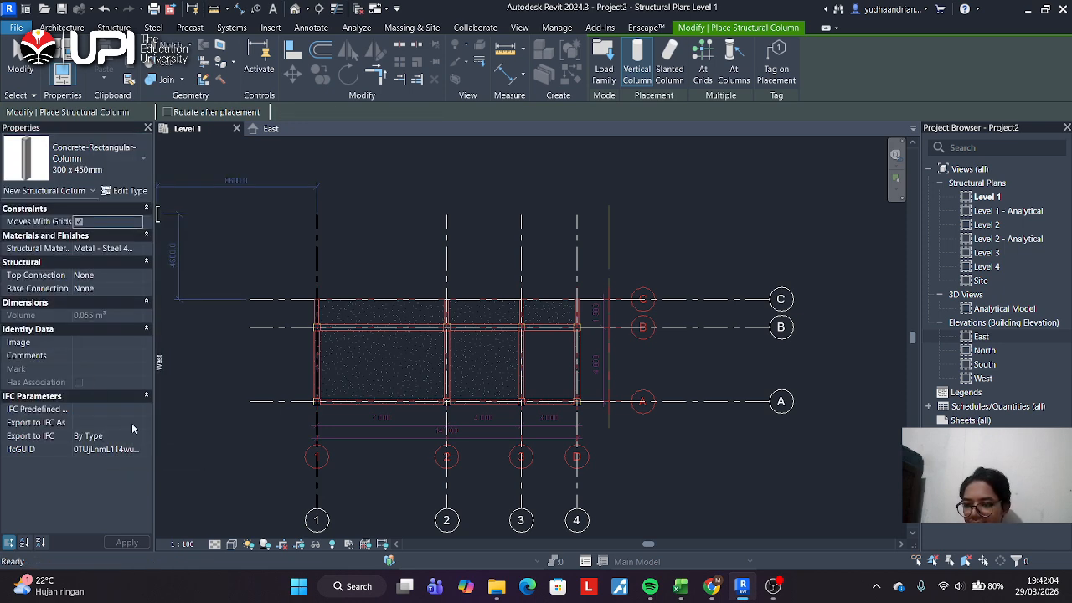
{"action": "scroll", "coordinate": [316, 325], "scroll_direction": "up", "scroll_amount": 5}
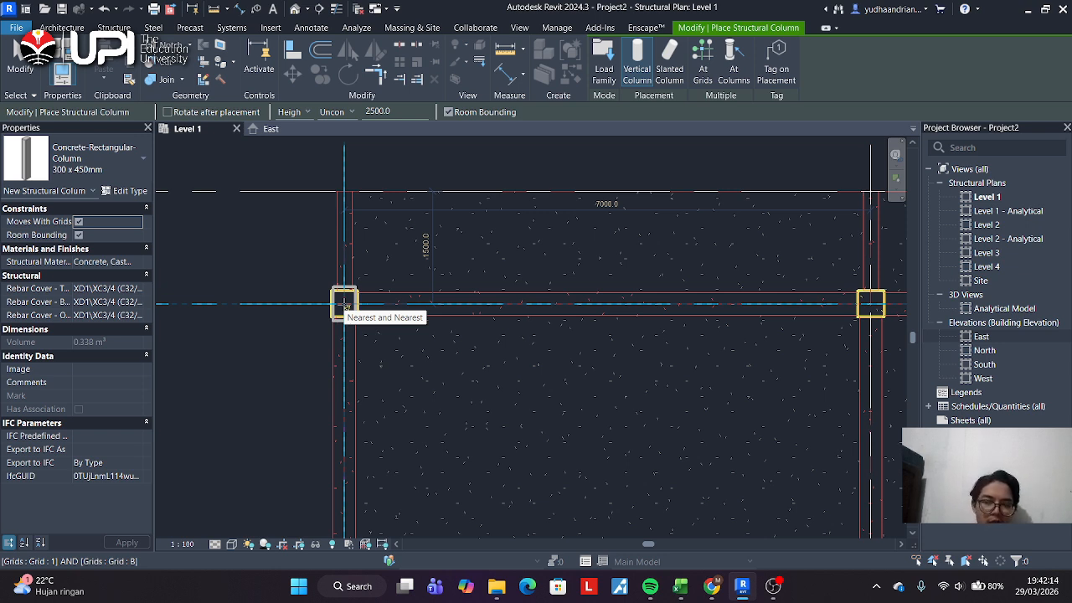
{"action": "left_click", "coordinate": [344, 307]}
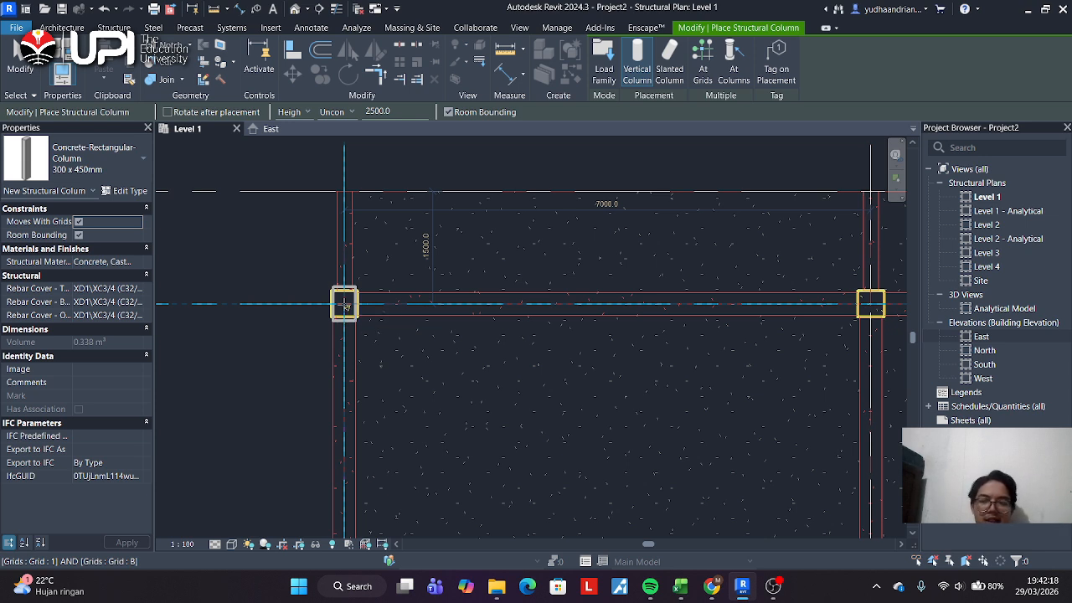
Duplicate the 300 x 450mm rectangular concrete column type under the name KOLOM 40X40.
{"action": "left_click", "coordinate": [124, 192]}
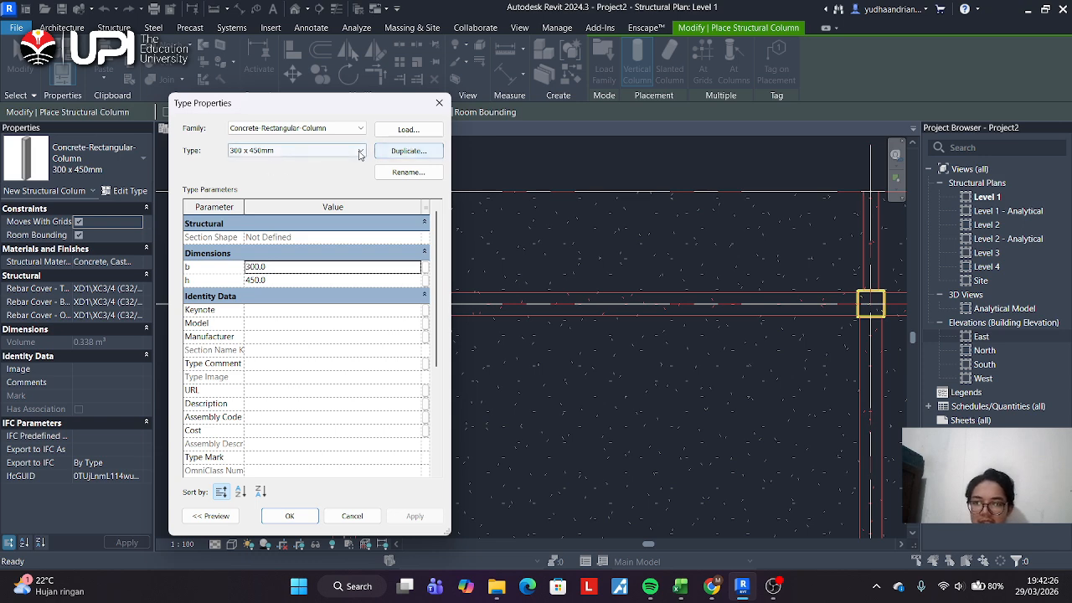
{"action": "left_click", "coordinate": [439, 103]}
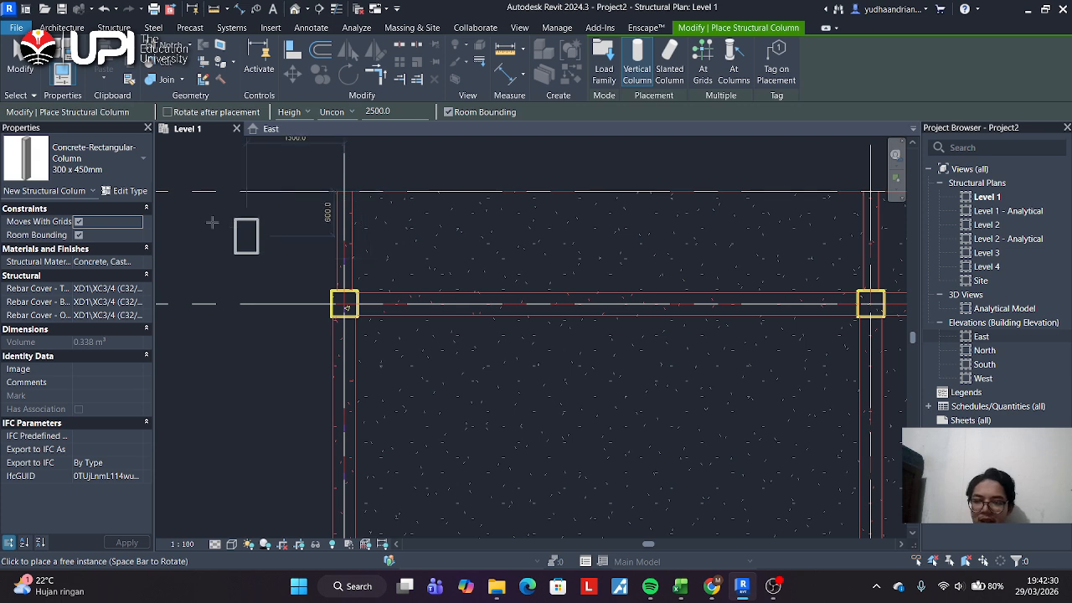
{"action": "left_click", "coordinate": [125, 191]}
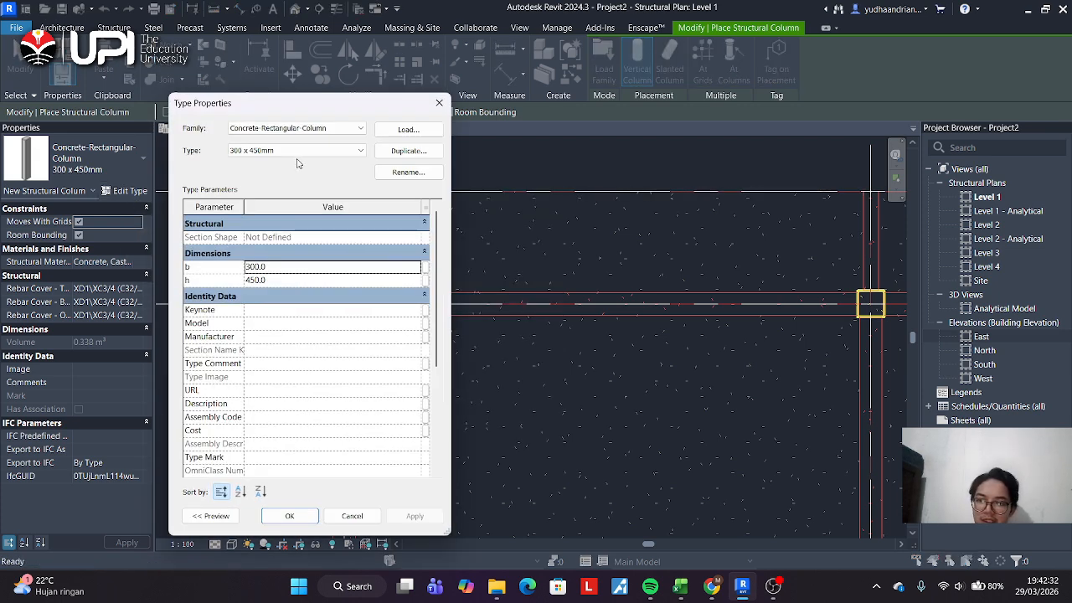
{"action": "left_click", "coordinate": [398, 154]}
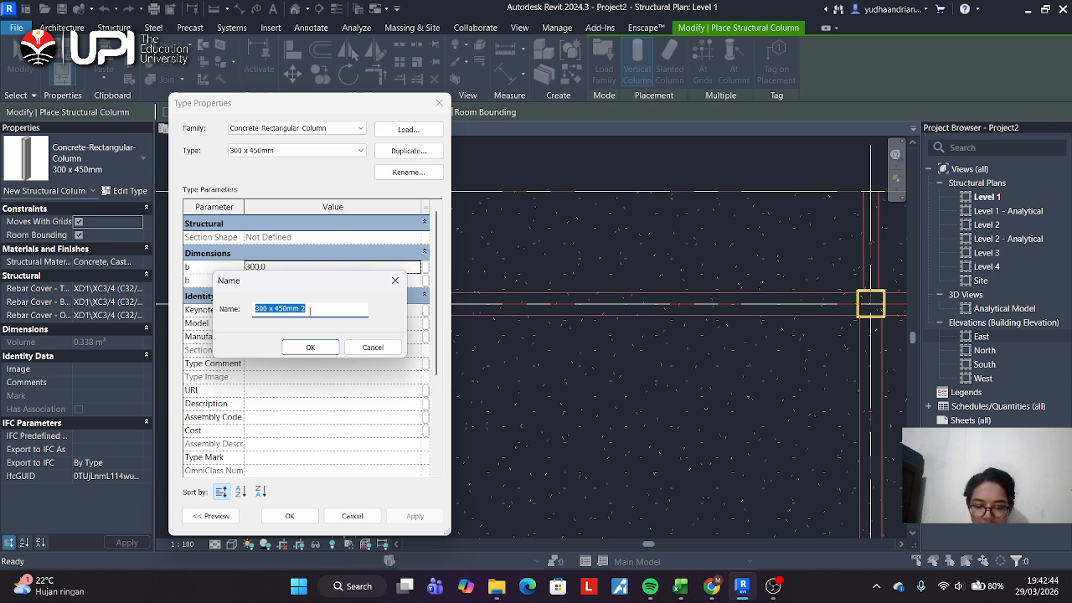
{"action": "type", "text": "KOLOM 40X40"}
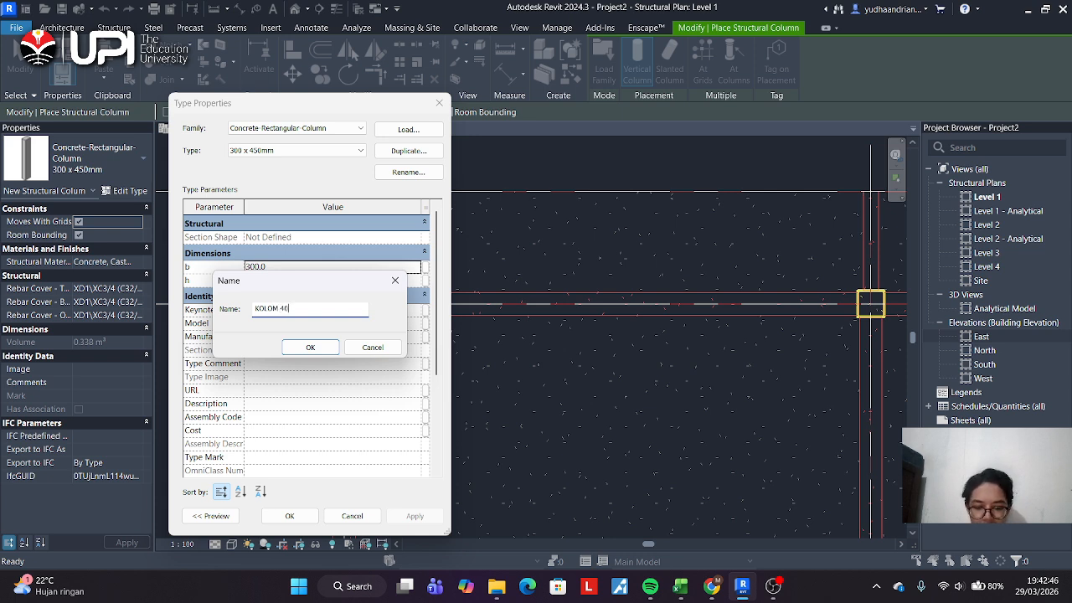
{"action": "left_click", "coordinate": [309, 346]}
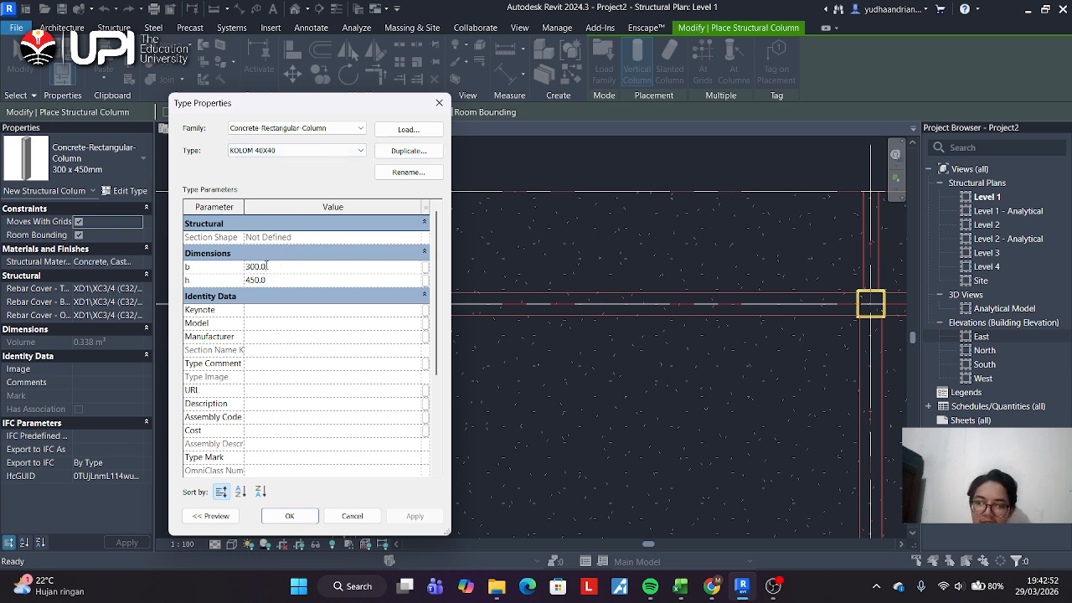
Set both the b and h dimensions of the KOLOM 40X40 type to 400 and accept the type properties.
{"action": "left_click", "coordinate": [266, 267]}
{"action": "type", "text": "400"}
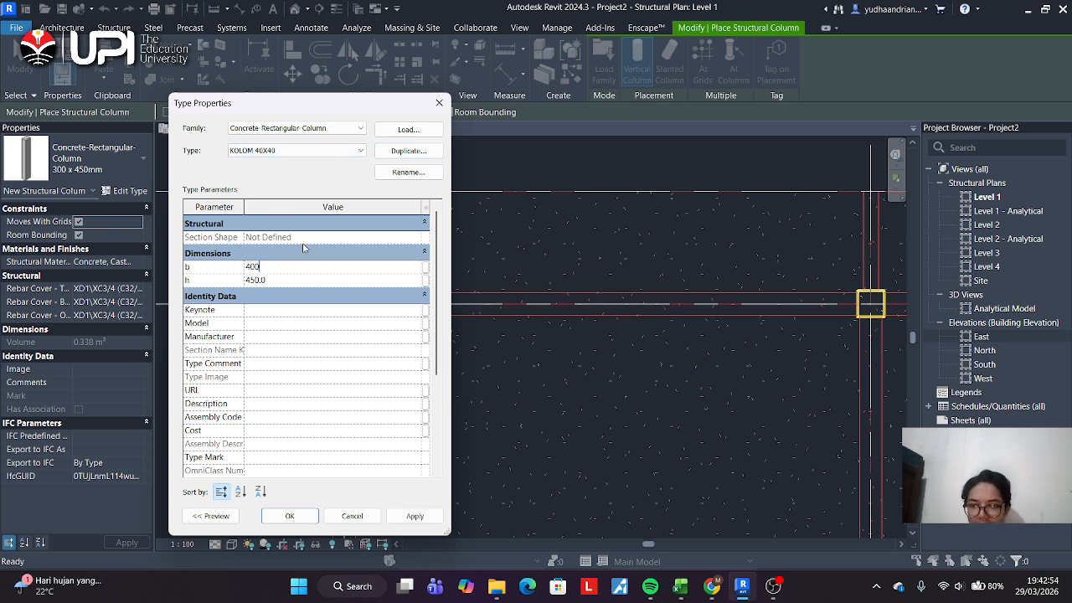
{"action": "left_click", "coordinate": [287, 280]}
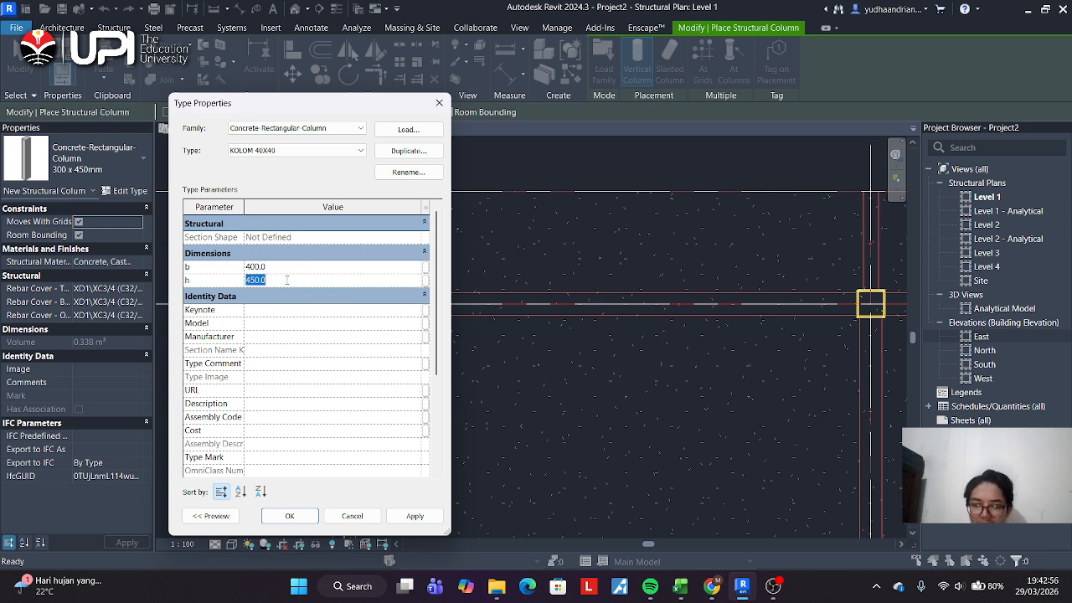
{"action": "type", "text": "4"}
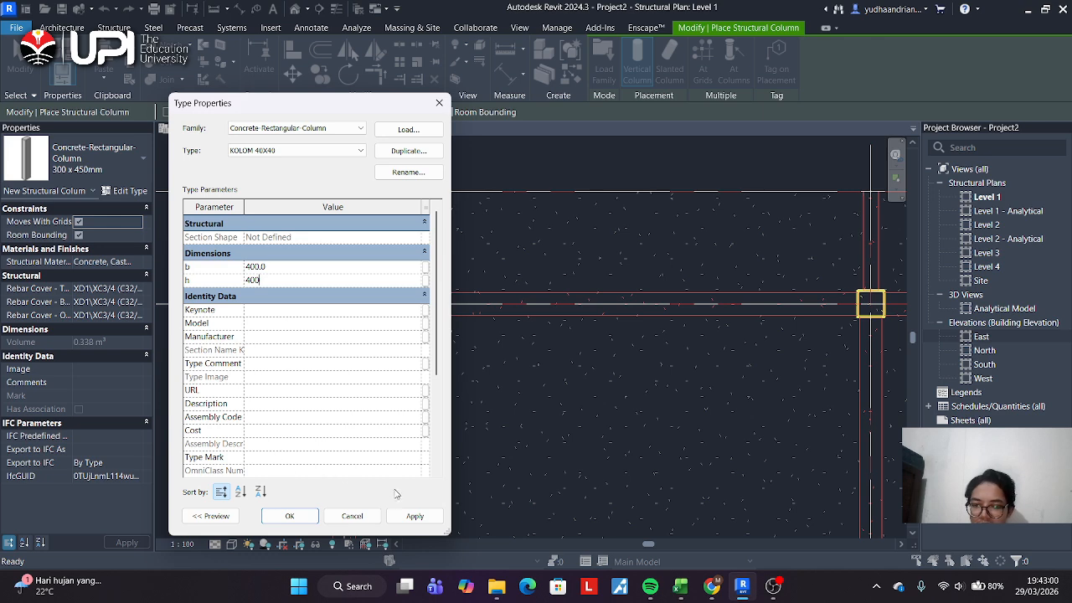
{"action": "left_click", "coordinate": [422, 519]}
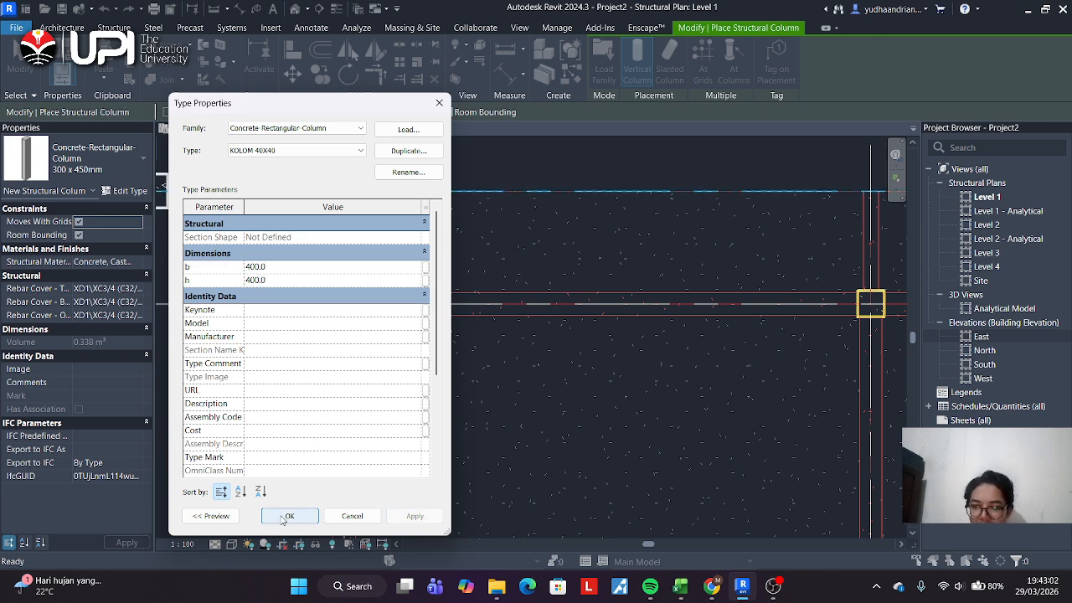
{"action": "left_click", "coordinate": [285, 516]}
Place a KOLOM 40X40 column at the intersection of grids 1 and B, using an unconnected Height of 2500.
{"action": "scroll", "coordinate": [352, 298], "scroll_direction": "up", "scroll_amount": 5}
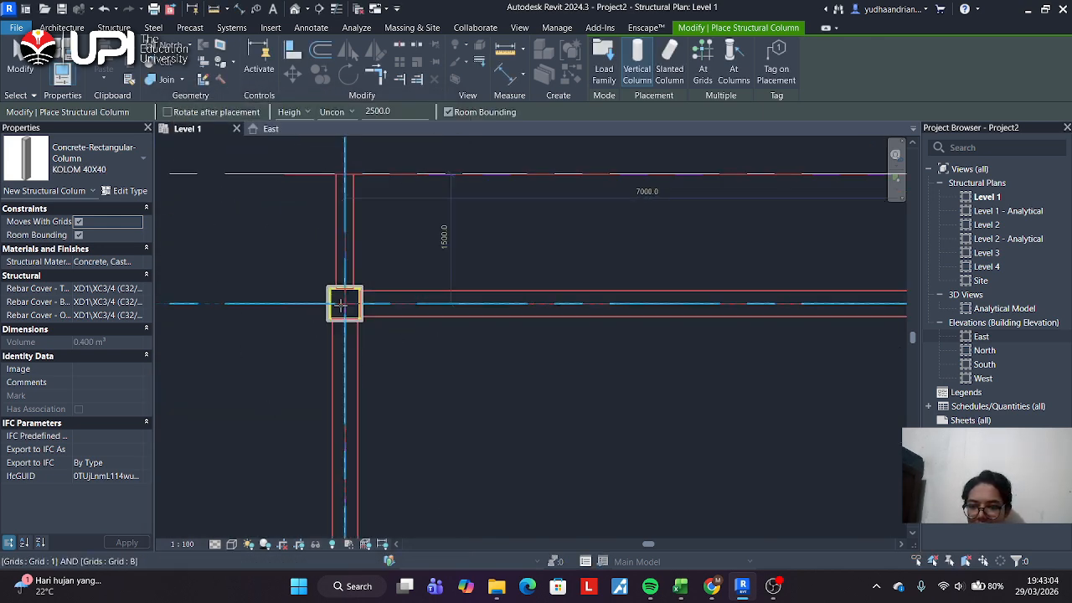
{"action": "scroll", "coordinate": [330, 269], "scroll_direction": "up", "scroll_amount": 2}
{"action": "scroll", "coordinate": [346, 318], "scroll_direction": "down", "scroll_amount": 2}
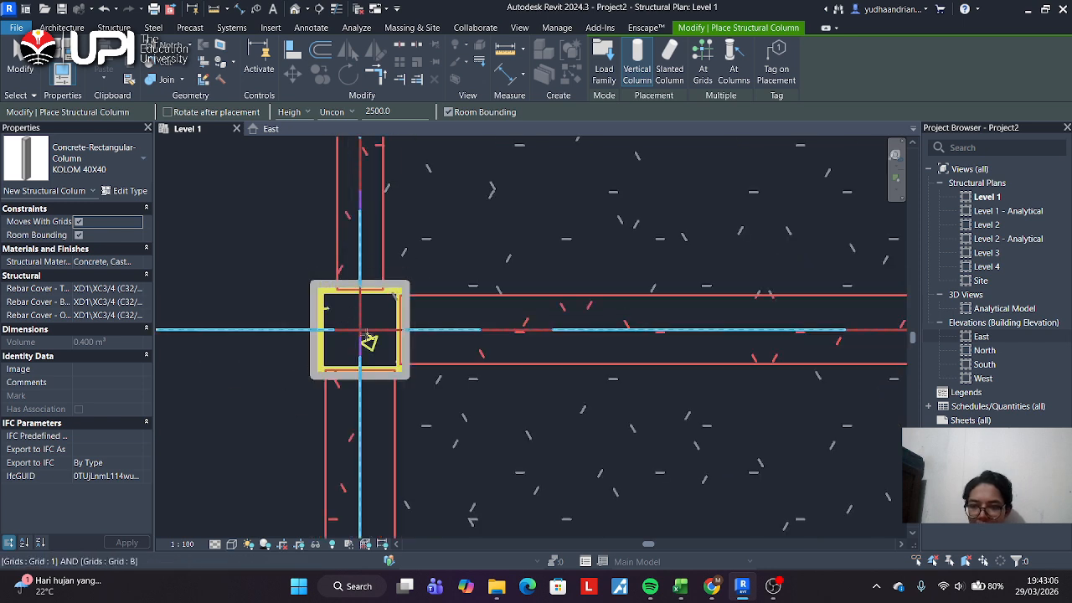
{"action": "scroll", "coordinate": [365, 338], "scroll_direction": "up", "scroll_amount": 2}
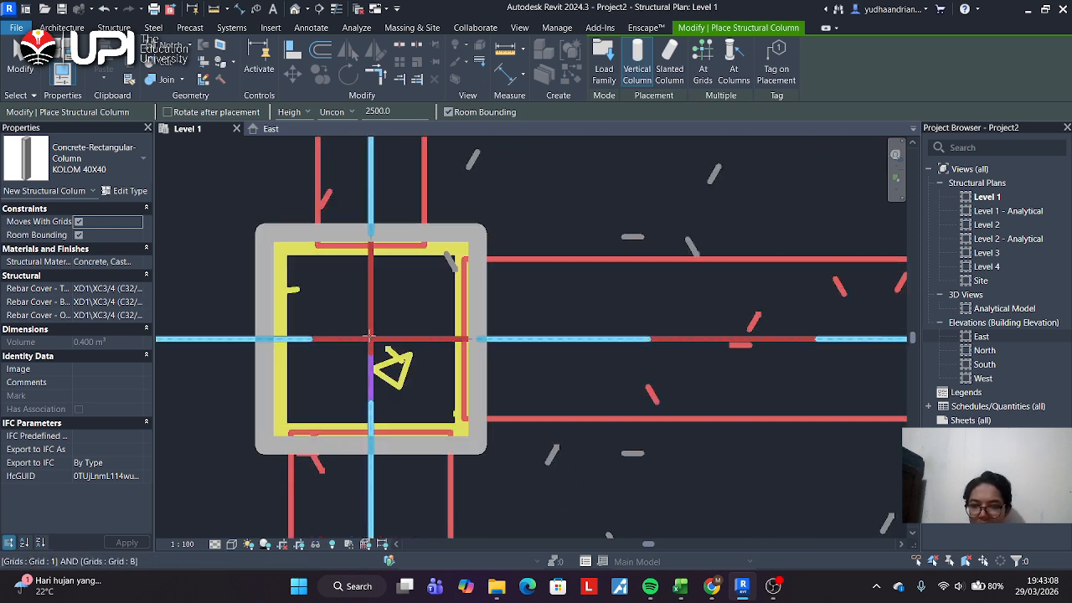
{"action": "scroll", "coordinate": [371, 339], "scroll_direction": "up", "scroll_amount": 2}
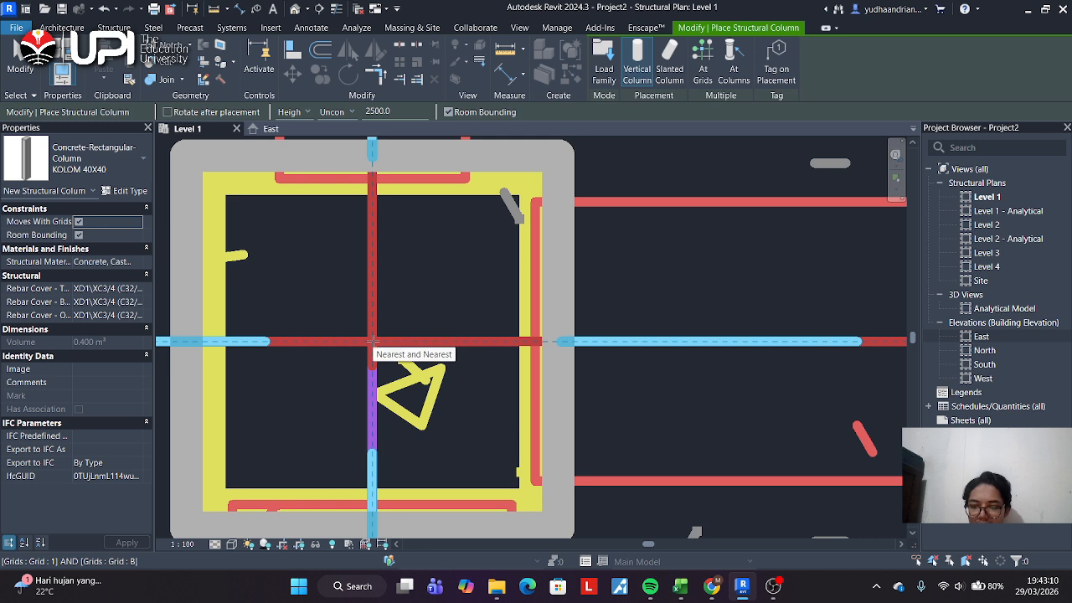
{"action": "scroll", "coordinate": [373, 341], "scroll_direction": "up", "scroll_amount": 4}
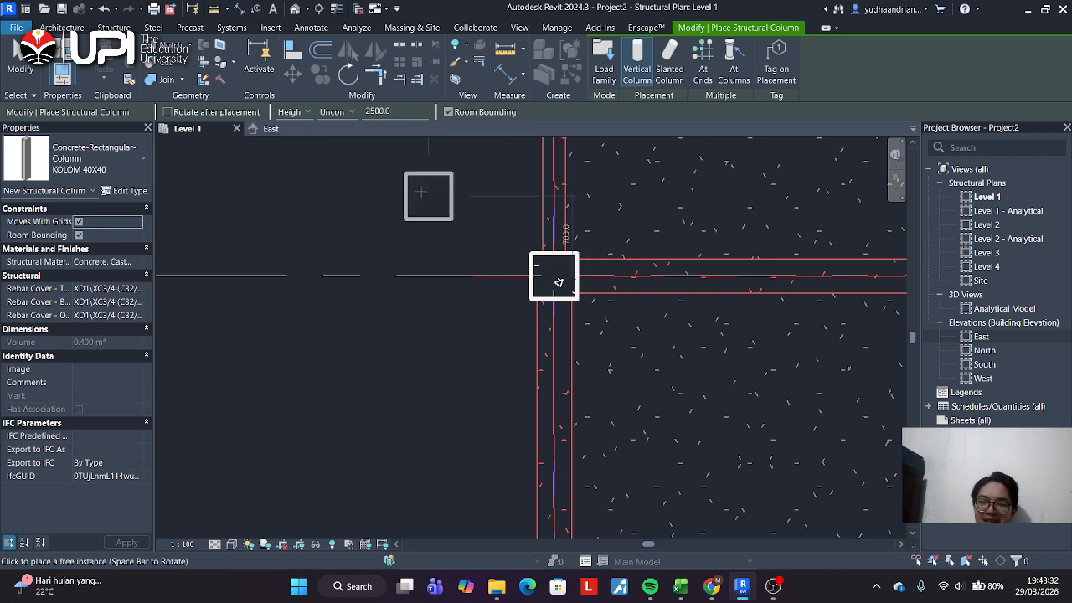
Switch the column placement from Height to Depth and place a KOLOM 40X40 column at the intersection of grids 1 and A.
{"action": "scroll", "coordinate": [474, 276], "scroll_direction": "down", "scroll_amount": 3}
{"action": "middle_click_drag", "start_coordinate": [475, 276], "coordinate": [421, 165]}
{"action": "left_click", "coordinate": [307, 111]}
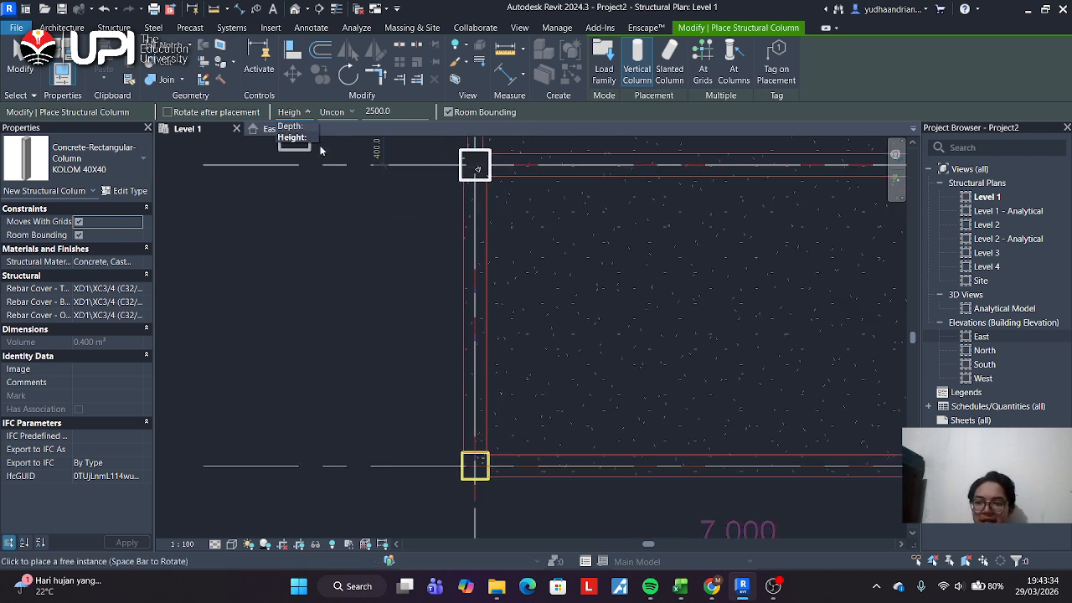
{"action": "left_click", "coordinate": [296, 128]}
{"action": "middle_click_drag", "start_coordinate": [428, 388], "coordinate": [390, 280]}
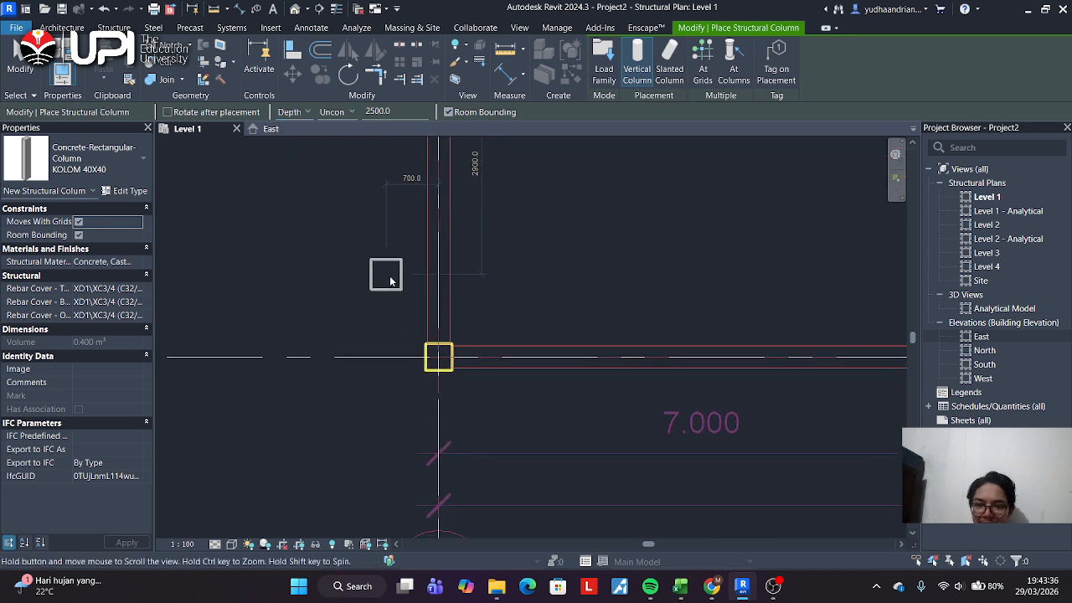
{"action": "scroll", "coordinate": [448, 395], "scroll_direction": "up", "scroll_amount": 3}
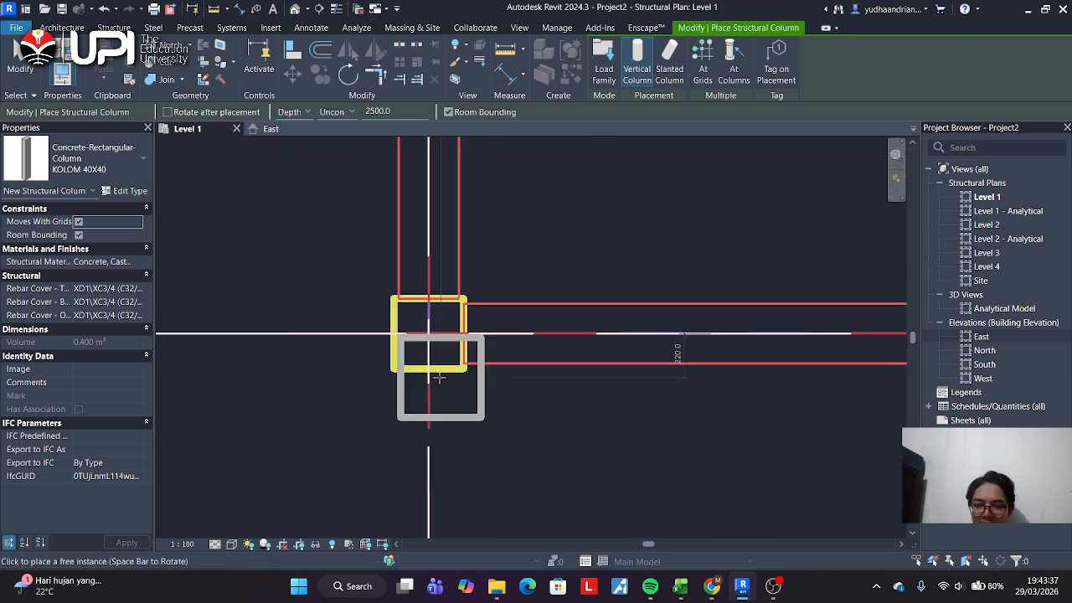
{"action": "left_click", "coordinate": [428, 333]}
{"action": "key", "text": "Escape"}
{"action": "key", "text": "Escape"}
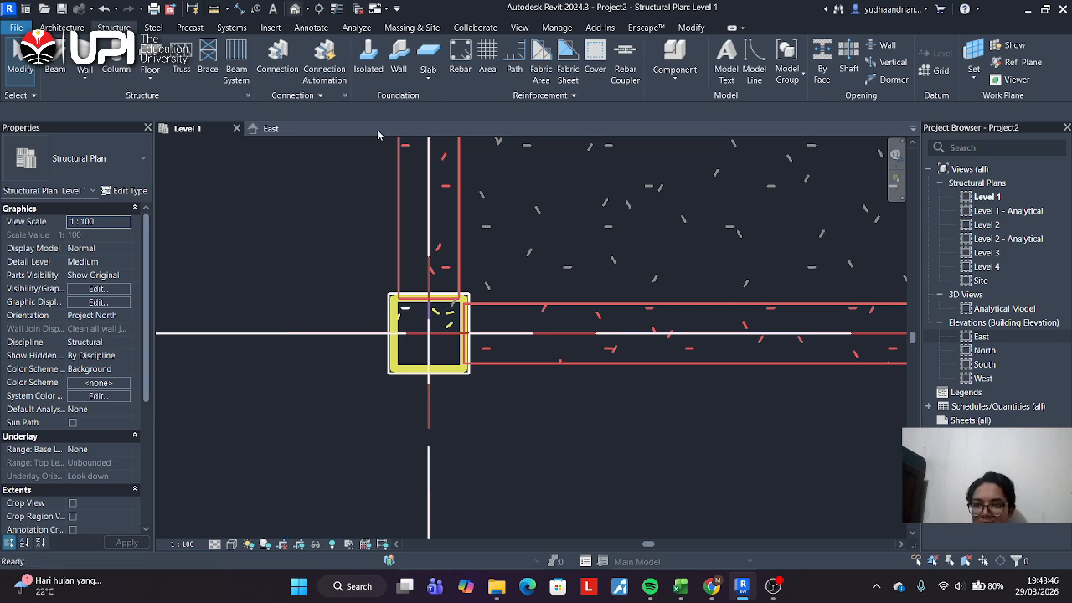
Open the default 3D view and compare how the Height and Depth columns extend from Level 1.
{"action": "left_click", "coordinate": [294, 9]}
{"action": "scroll", "coordinate": [451, 342], "scroll_direction": "up", "scroll_amount": 6}
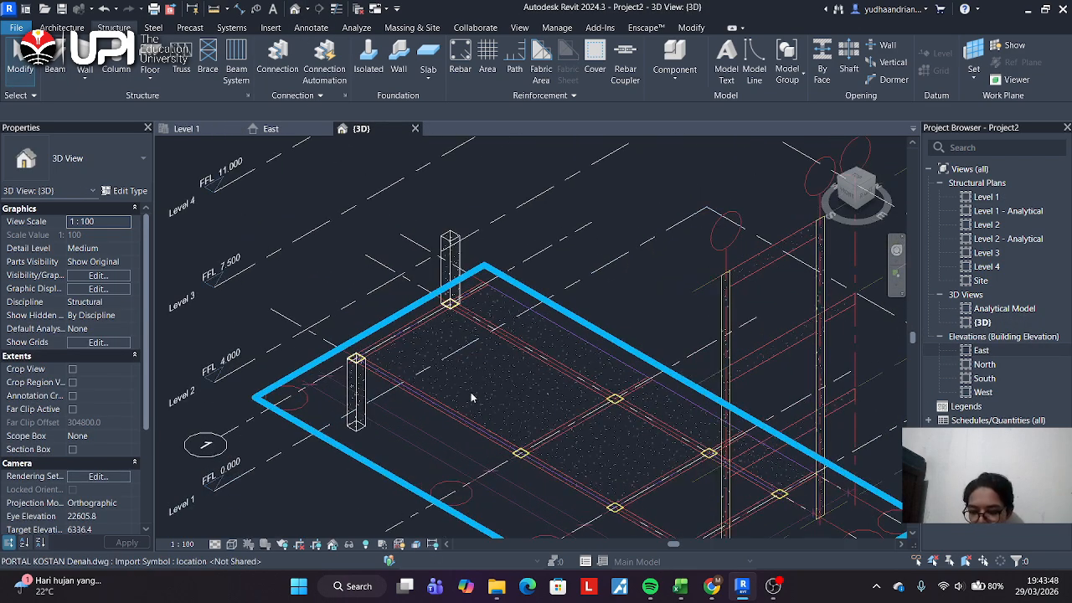
{"action": "scroll", "coordinate": [377, 381], "scroll_direction": "up", "scroll_amount": 1}
{"action": "middle_click_drag", "start_coordinate": [369, 386], "coordinate": [544, 278]}
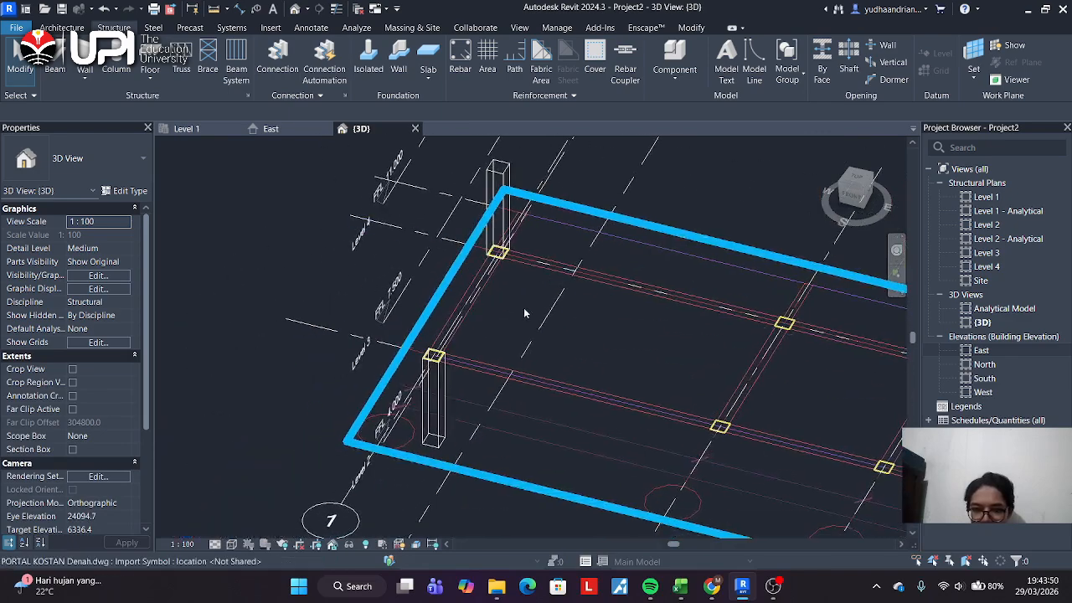
{"action": "middle_click_drag", "start_coordinate": [494, 335], "coordinate": [491, 411], "text": "shift"}
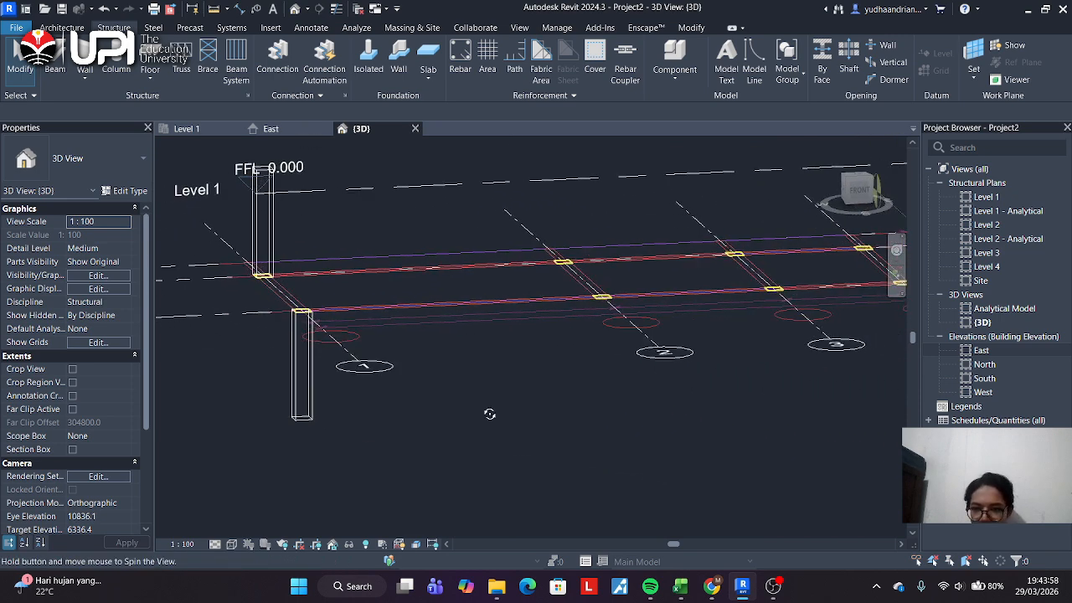
In the Level 1 plan, delete the Height-based column at the intersection of grids 1 and B.
{"action": "left_click", "coordinate": [186, 128]}
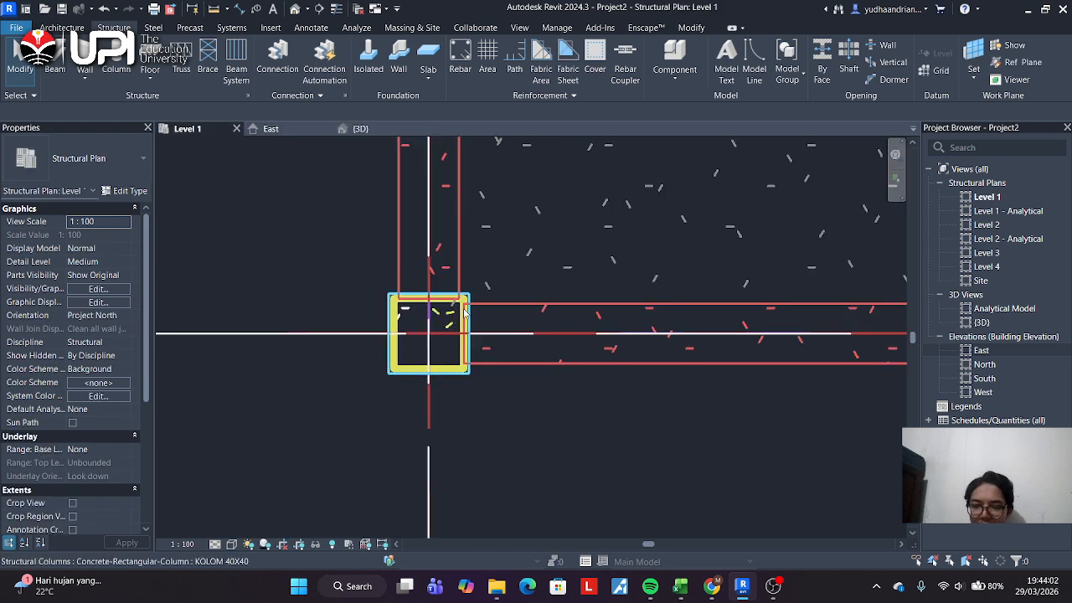
{"action": "left_click", "coordinate": [443, 352]}
{"action": "left_click", "coordinate": [564, 392]}
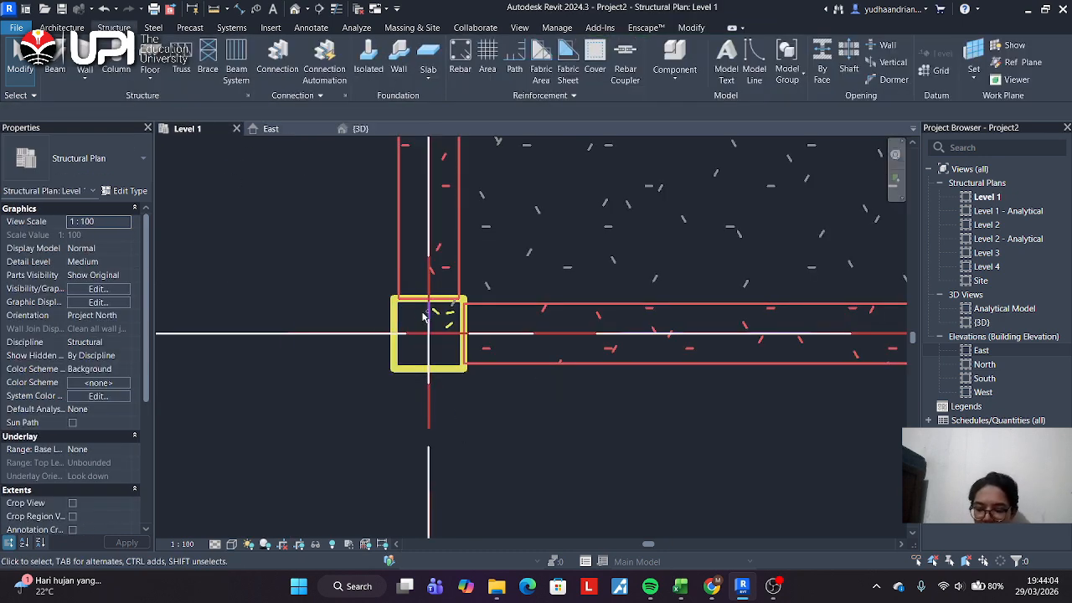
{"action": "scroll", "coordinate": [544, 274], "scroll_direction": "down", "scroll_amount": 2}
{"action": "middle_click_drag", "start_coordinate": [544, 273], "coordinate": [542, 486]}
{"action": "scroll", "coordinate": [544, 171], "scroll_direction": "down", "scroll_amount": 2}
{"action": "middle_click_drag", "start_coordinate": [545, 172], "coordinate": [542, 479]}
{"action": "scroll", "coordinate": [531, 413], "scroll_direction": "down", "scroll_amount": 2}
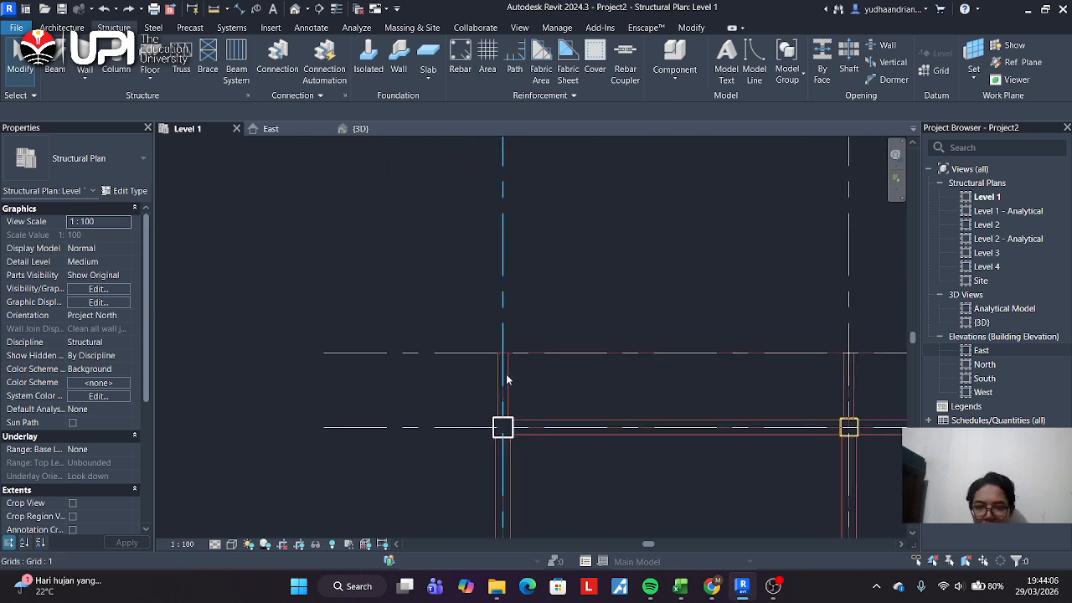
{"action": "scroll", "coordinate": [503, 423], "scroll_direction": "up", "scroll_amount": 4}
{"action": "left_click", "coordinate": [527, 421]}
{"action": "key", "text": "Escape"}
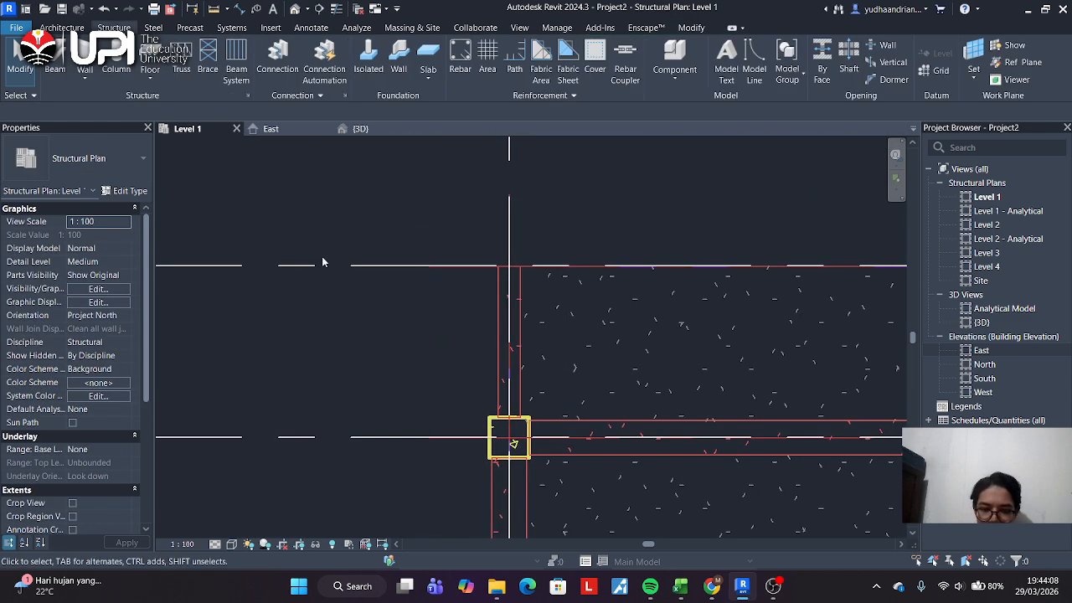
Inspect the remaining column against the project levels in the 3D view and return to the Level 1 plan.
{"action": "left_click", "coordinate": [360, 129]}
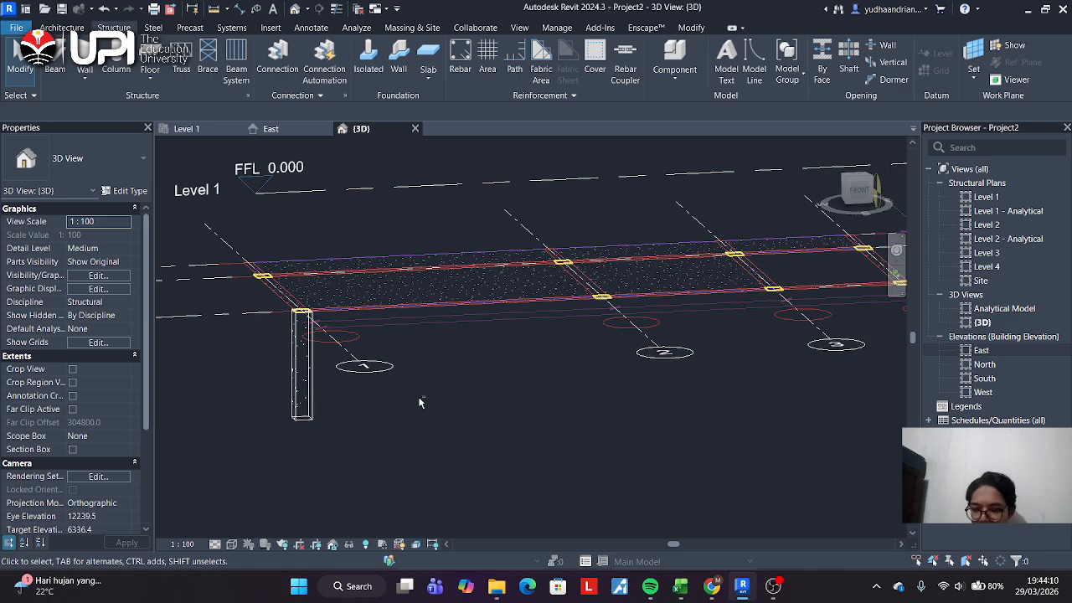
{"action": "middle_click_drag", "start_coordinate": [421, 403], "coordinate": [394, 318], "text": "shift"}
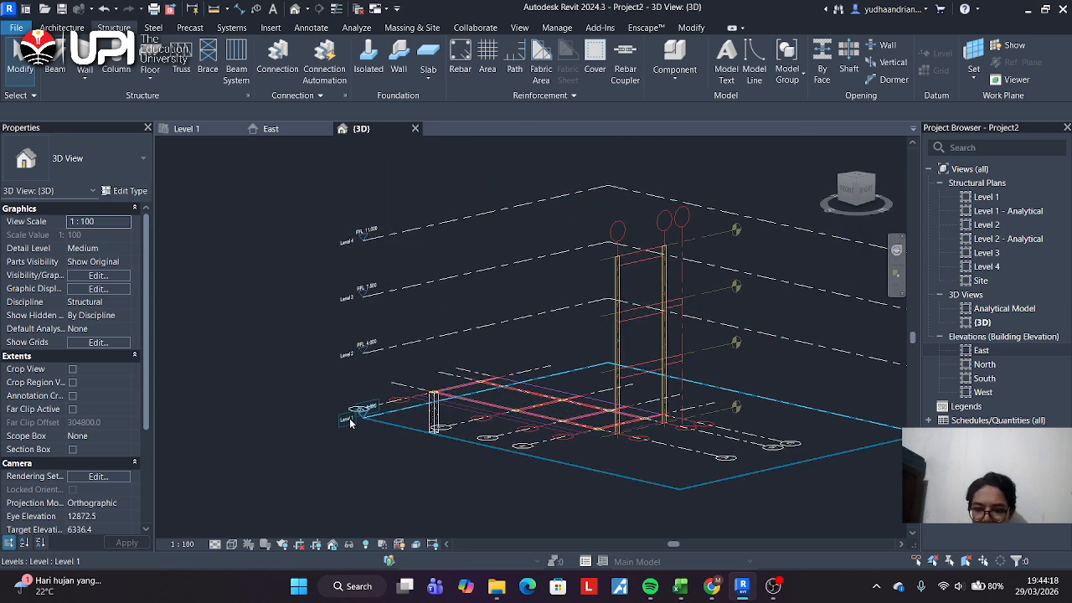
{"action": "left_click", "coordinate": [180, 128]}
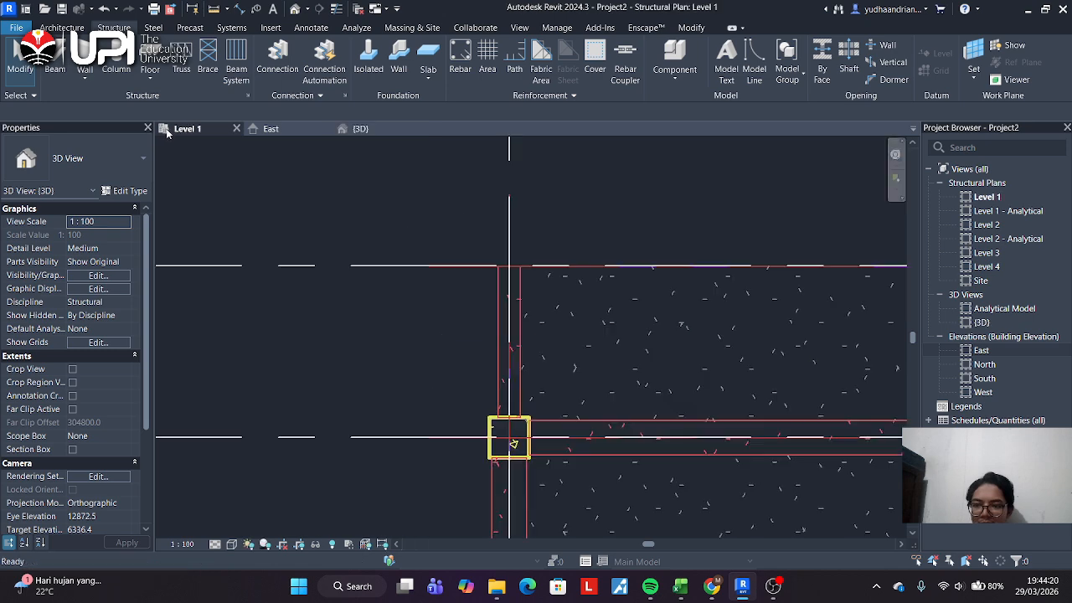
{"action": "scroll", "coordinate": [425, 378], "scroll_direction": "down", "scroll_amount": 4}
{"action": "scroll", "coordinate": [343, 297], "scroll_direction": "up", "scroll_amount": 1}
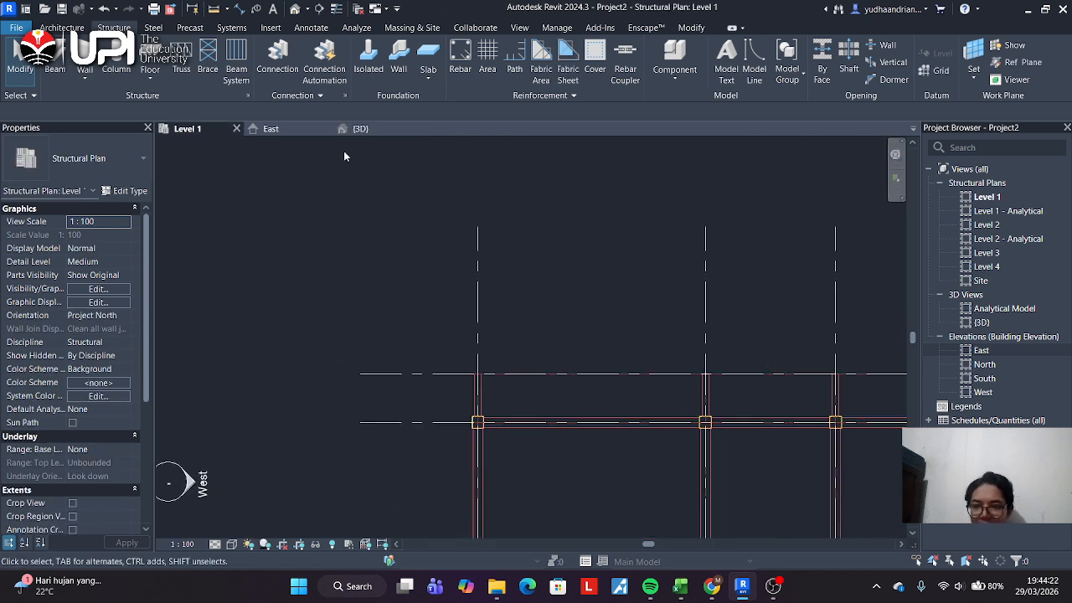
Select the remaining column at grids 1 and A in the 3D view and set its Top Level to Level 2.
{"action": "left_click", "coordinate": [377, 128]}
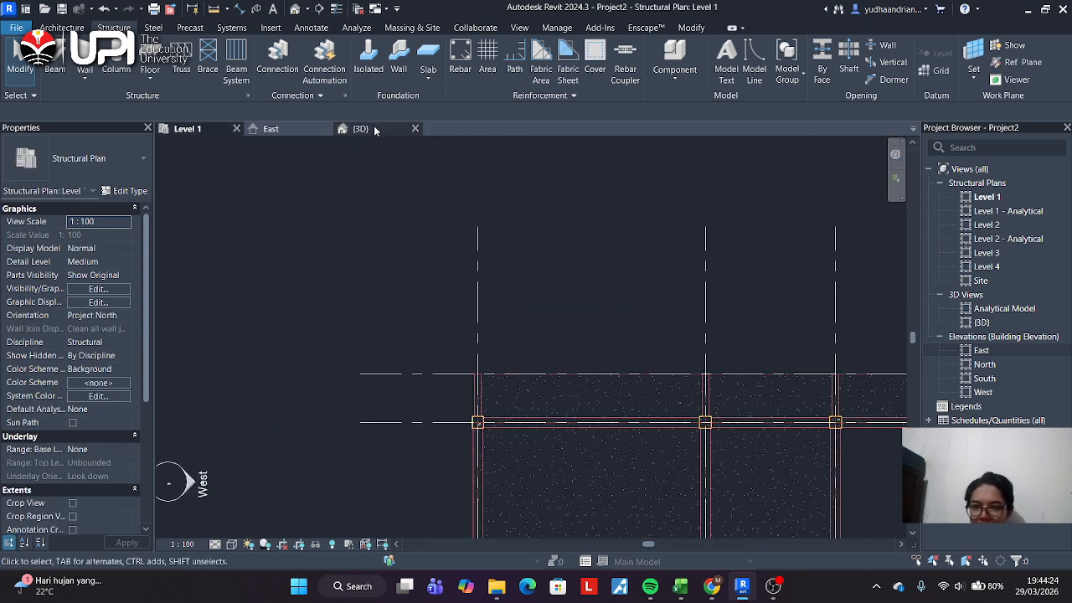
{"action": "left_click", "coordinate": [434, 412]}
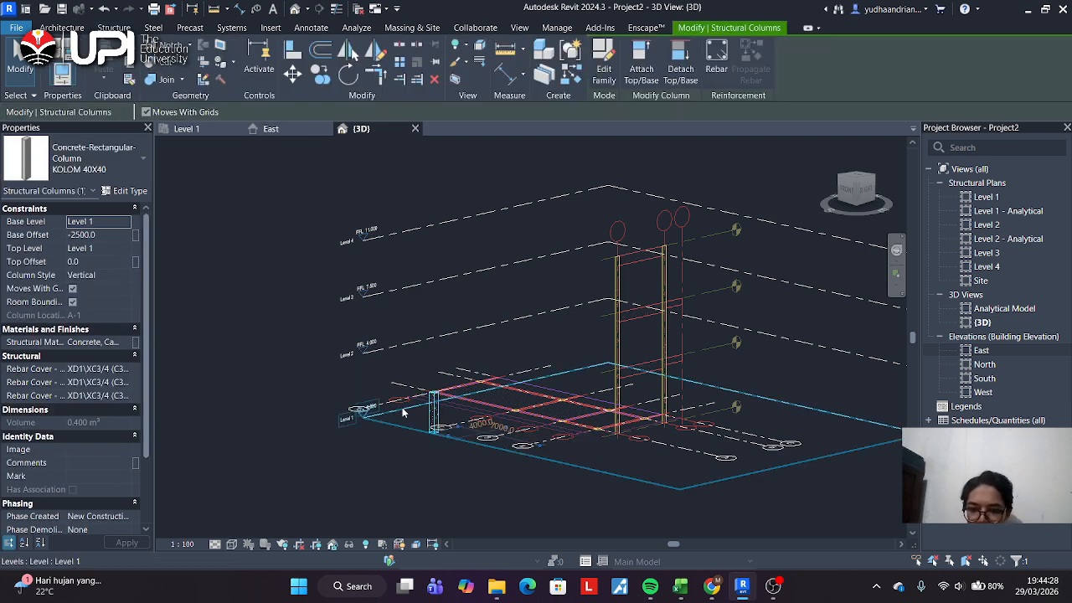
{"action": "left_click", "coordinate": [201, 128]}
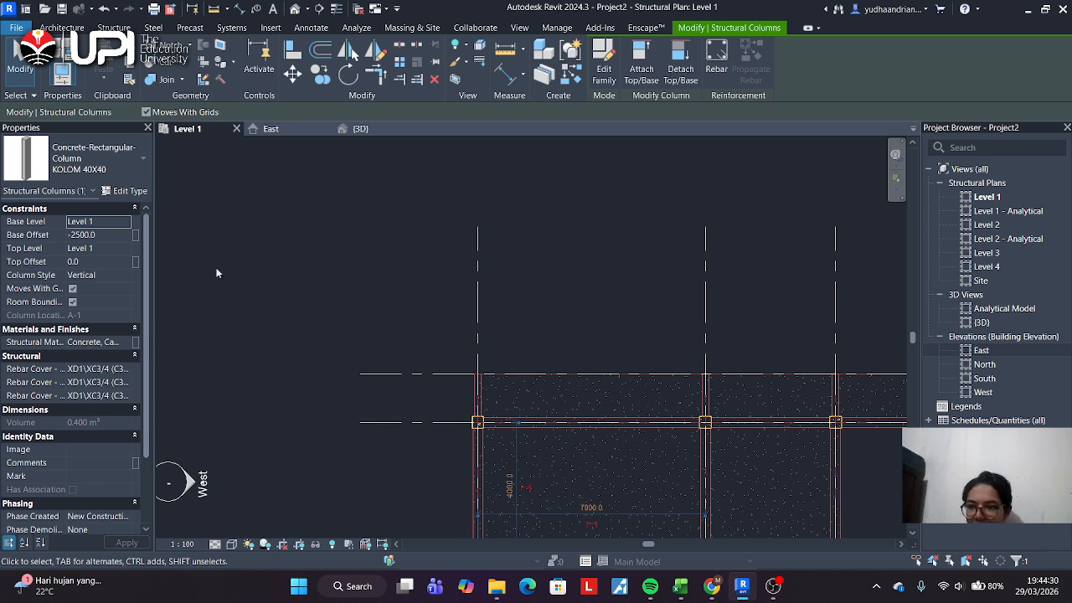
{"action": "scroll", "coordinate": [377, 450], "scroll_direction": "down", "scroll_amount": 3}
{"action": "scroll", "coordinate": [413, 325], "scroll_direction": "up", "scroll_amount": 4}
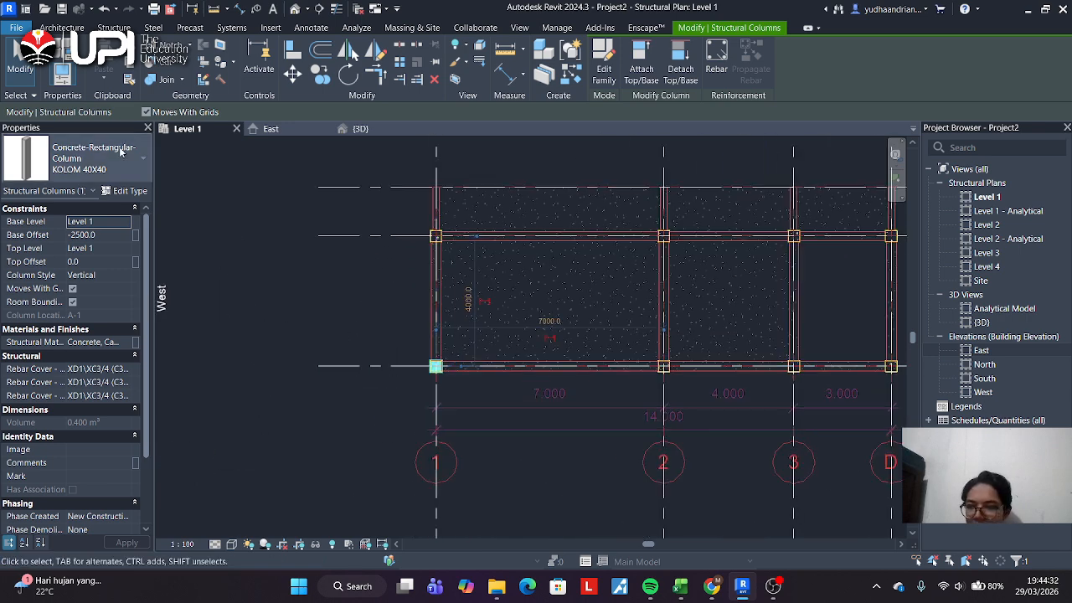
{"action": "left_click", "coordinate": [123, 249]}
{"action": "left_click", "coordinate": [112, 274]}
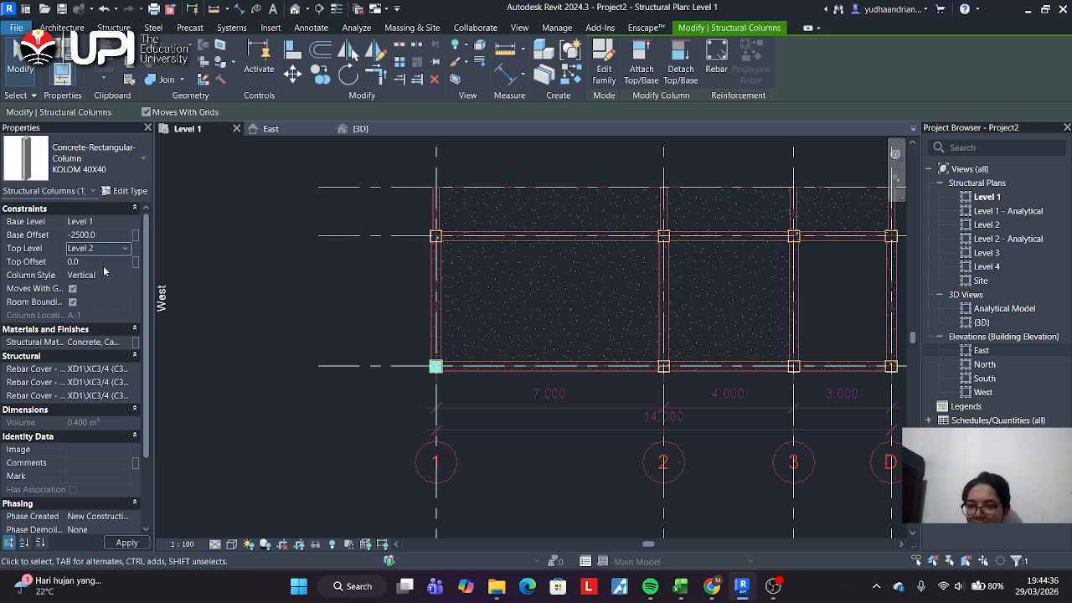
In the 3D view, set the Top Level of the column at grids 1 and A to Level 4.
{"action": "left_click", "coordinate": [359, 128]}
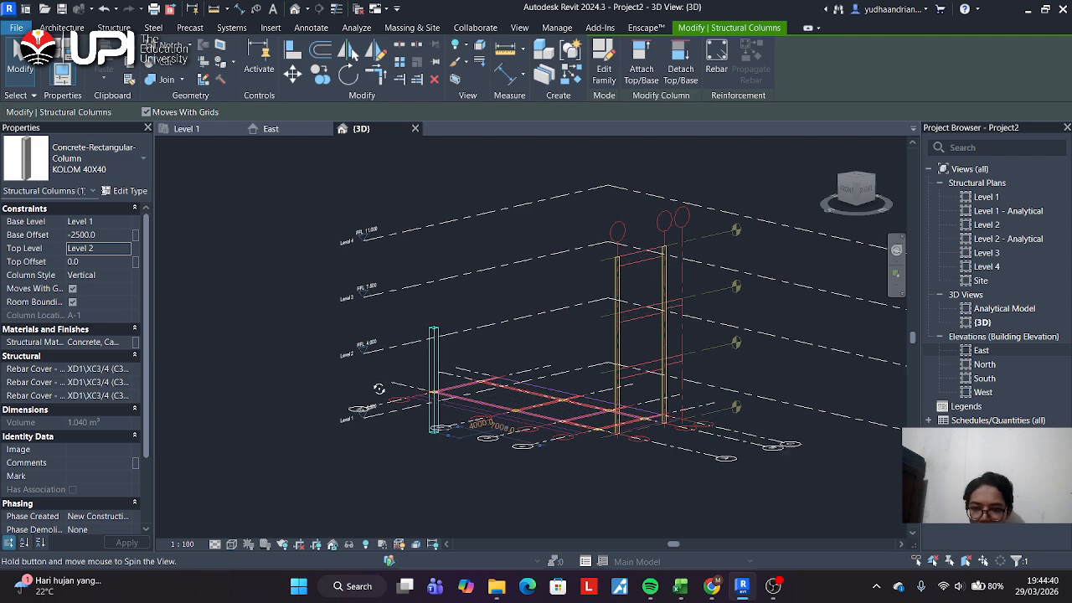
{"action": "mouse_move", "coordinate": [369, 374]}
{"action": "middle_mouse_down"}
{"action": "mouse_move", "coordinate": [386, 389]}
{"action": "mouse_move", "coordinate": [512, 349]}
{"action": "mouse_move", "coordinate": [371, 374]}
{"action": "middle_mouse_up"}
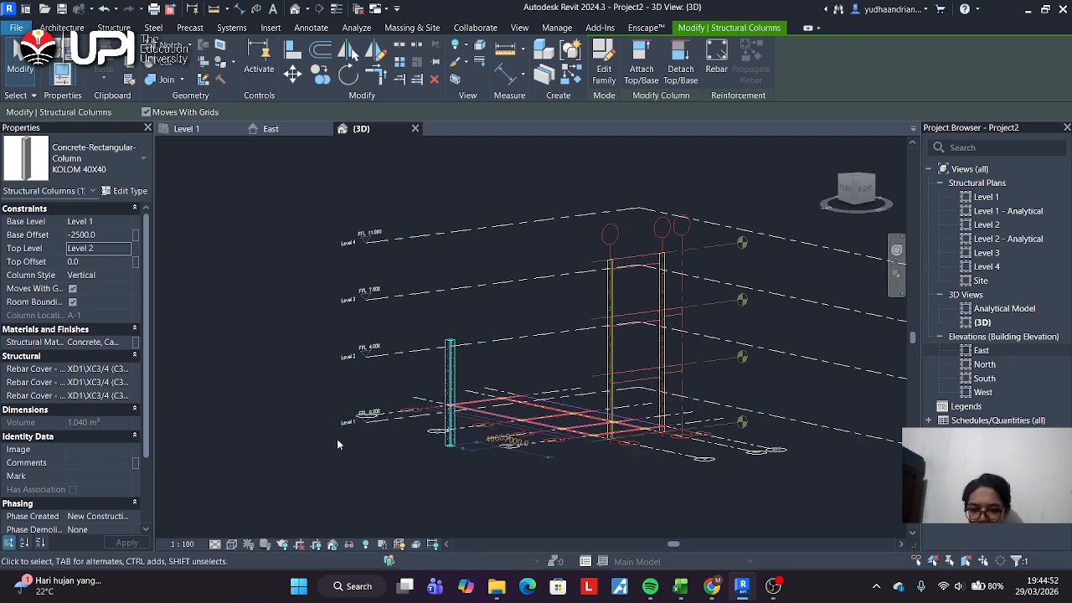
{"action": "left_click", "coordinate": [104, 248]}
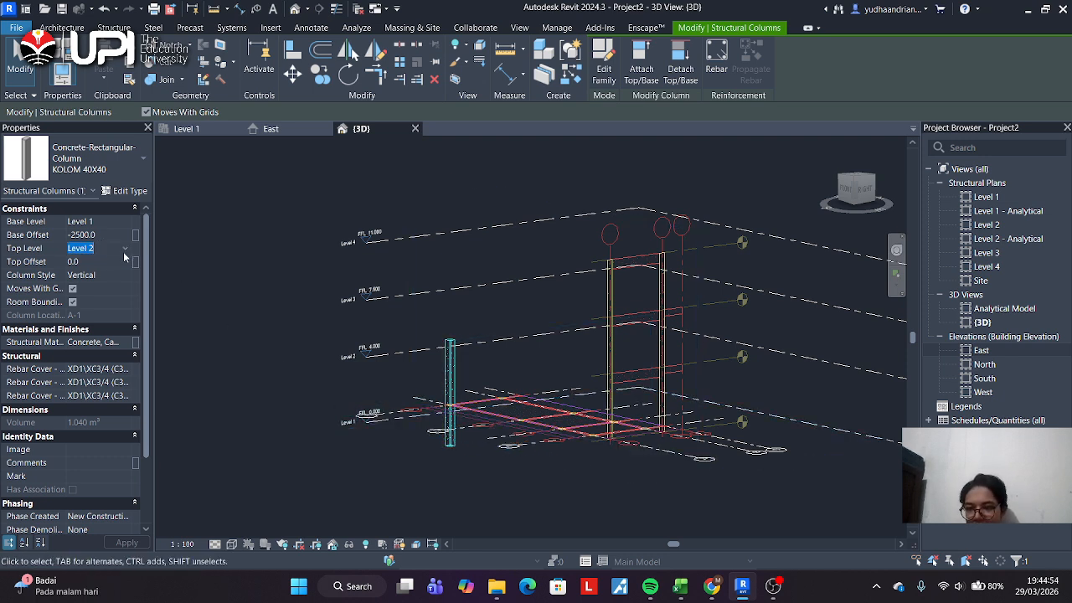
{"action": "left_click", "coordinate": [126, 249]}
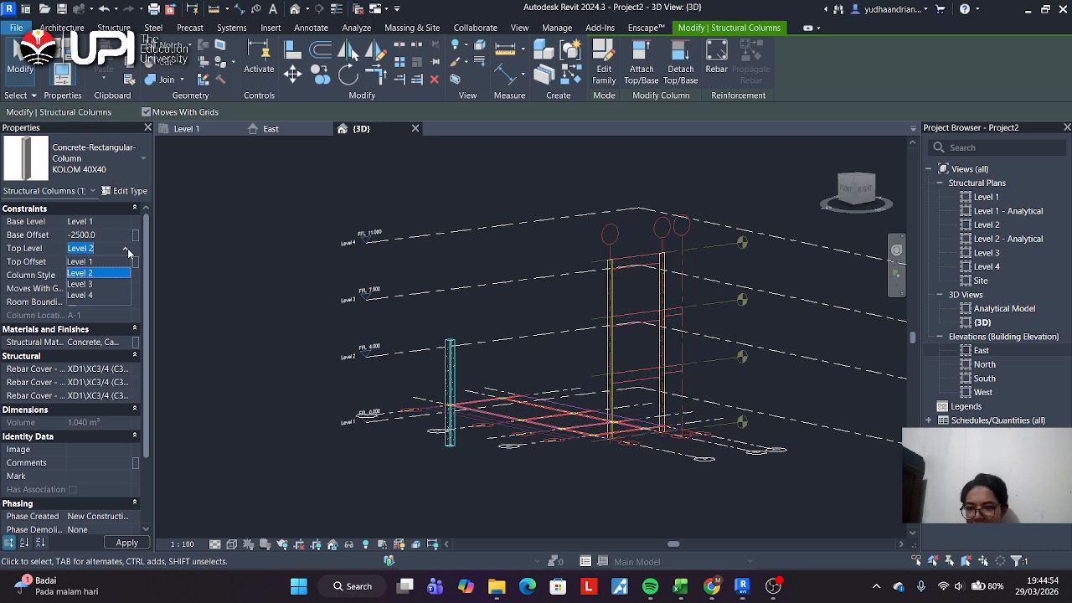
{"action": "left_click", "coordinate": [81, 295]}
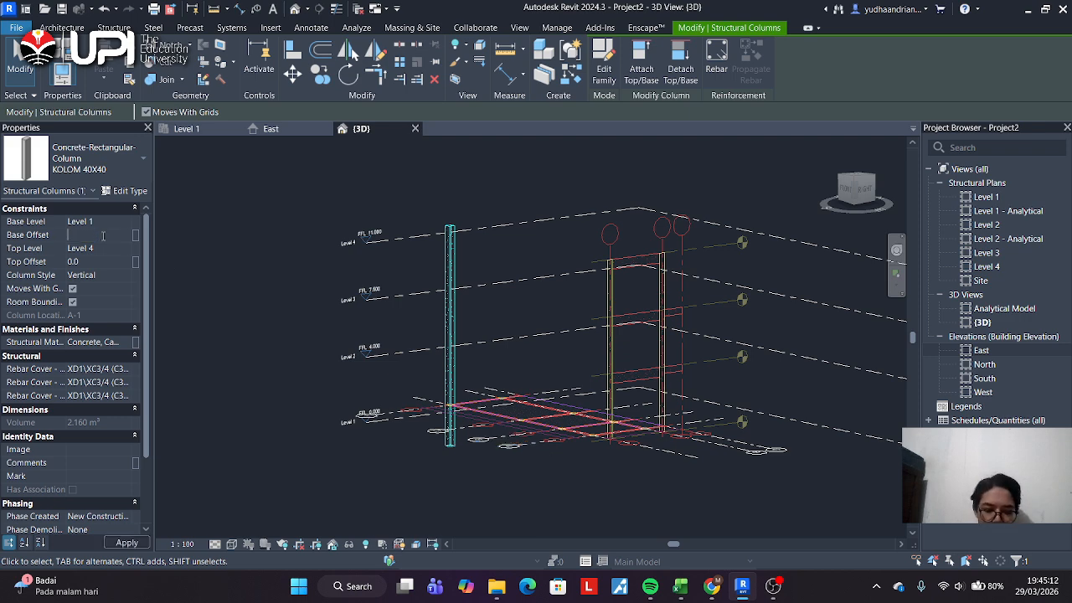
Set the column's Base Offset to 0 and check its base against Level 1 in the 3D view.
{"action": "key", "text": "Return"}
{"action": "scroll", "coordinate": [446, 444], "scroll_direction": "up", "scroll_amount": 5}
{"action": "left_click", "coordinate": [402, 465]}
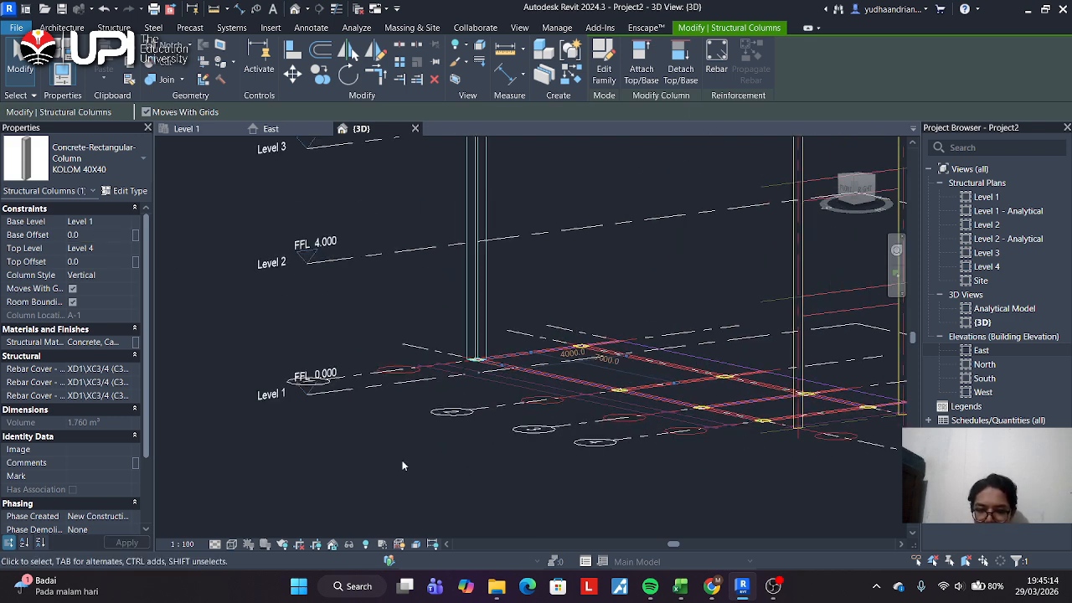
{"action": "scroll", "coordinate": [401, 463], "scroll_direction": "down", "scroll_amount": 4}
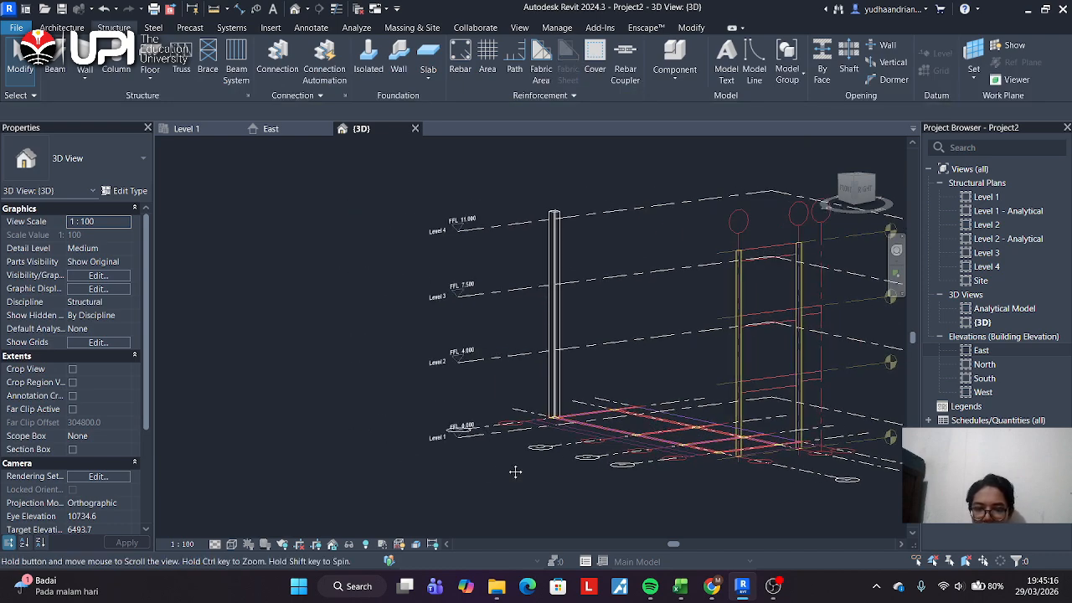
{"action": "middle_click_drag", "start_coordinate": [489, 469], "coordinate": [559, 480], "text": "shift"}
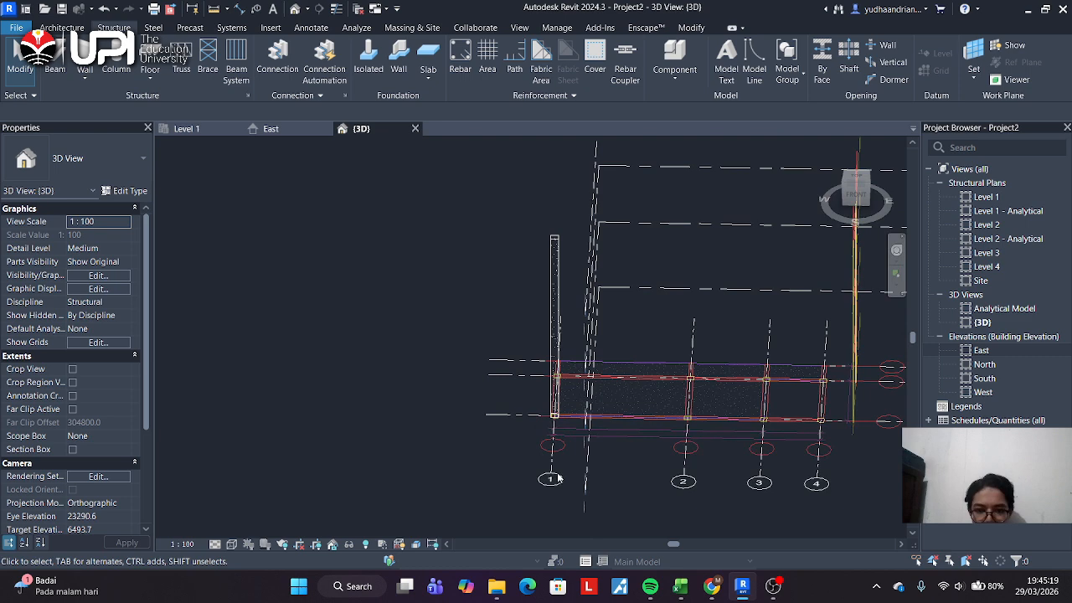
In the Level 1 plan, copy the column from its centre at grids 1 and A to the intersection of grids 1 and B.
{"action": "left_click", "coordinate": [554, 268]}
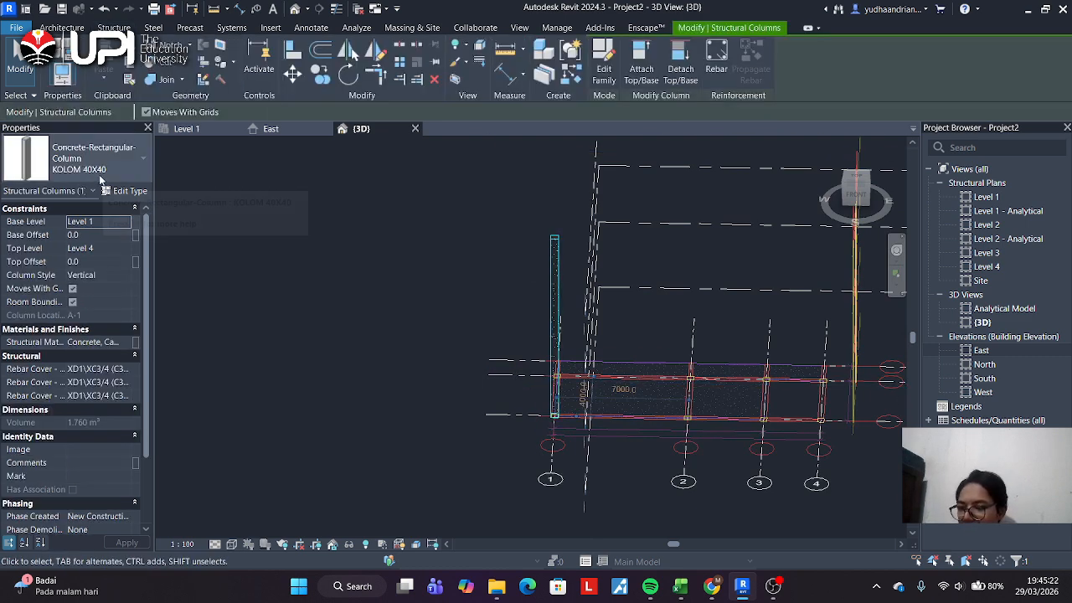
{"action": "left_click", "coordinate": [193, 128]}
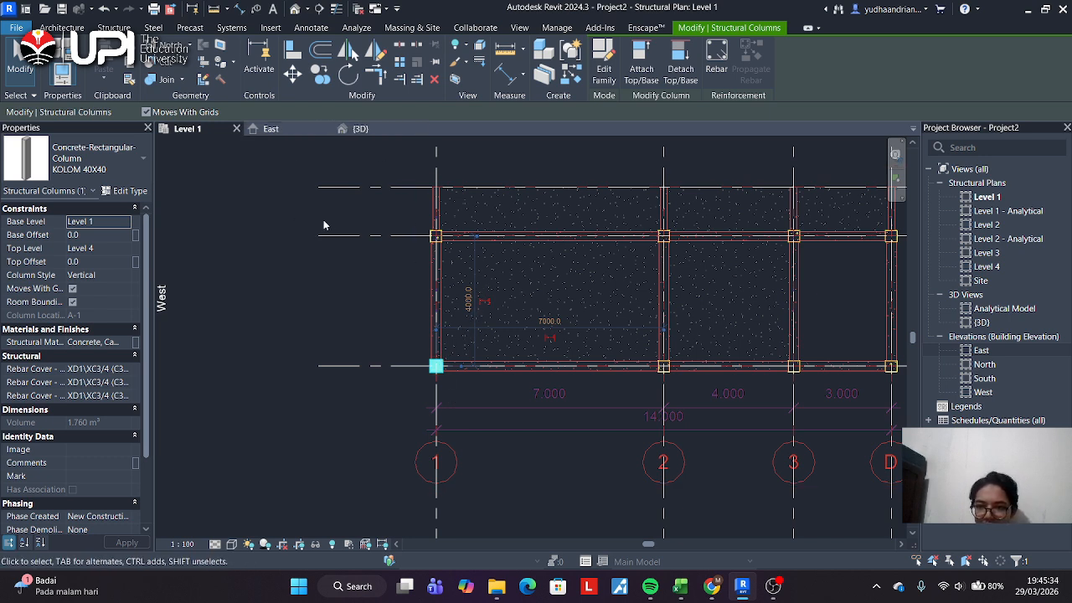
{"action": "middle_click_drag", "start_coordinate": [598, 343], "coordinate": [407, 397]}
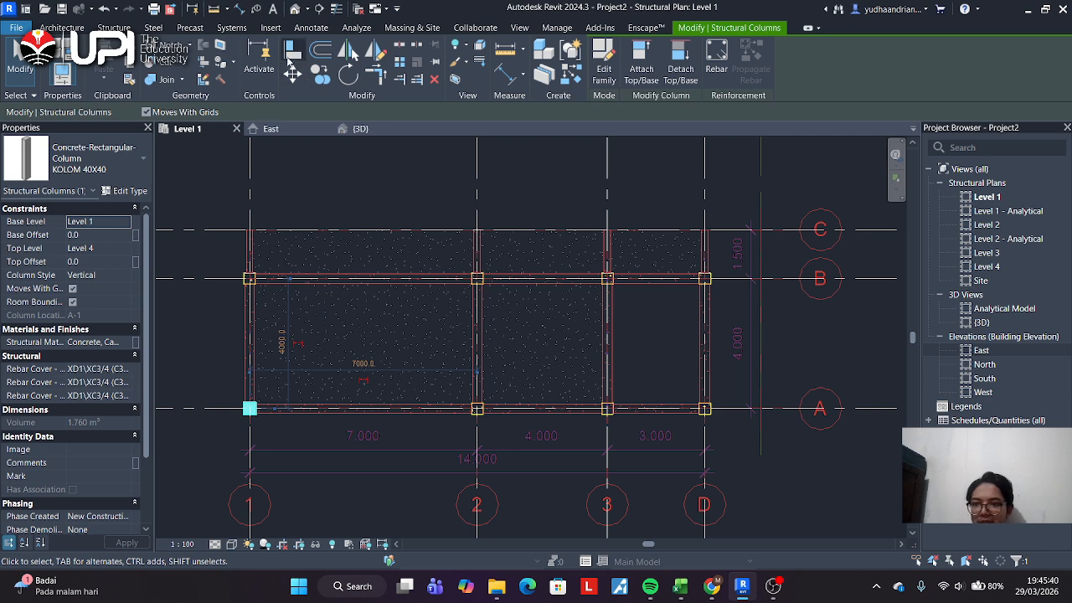
{"action": "scroll", "coordinate": [245, 412], "scroll_direction": "up", "scroll_amount": 4}
{"action": "scroll", "coordinate": [250, 426], "scroll_direction": "up", "scroll_amount": 4}
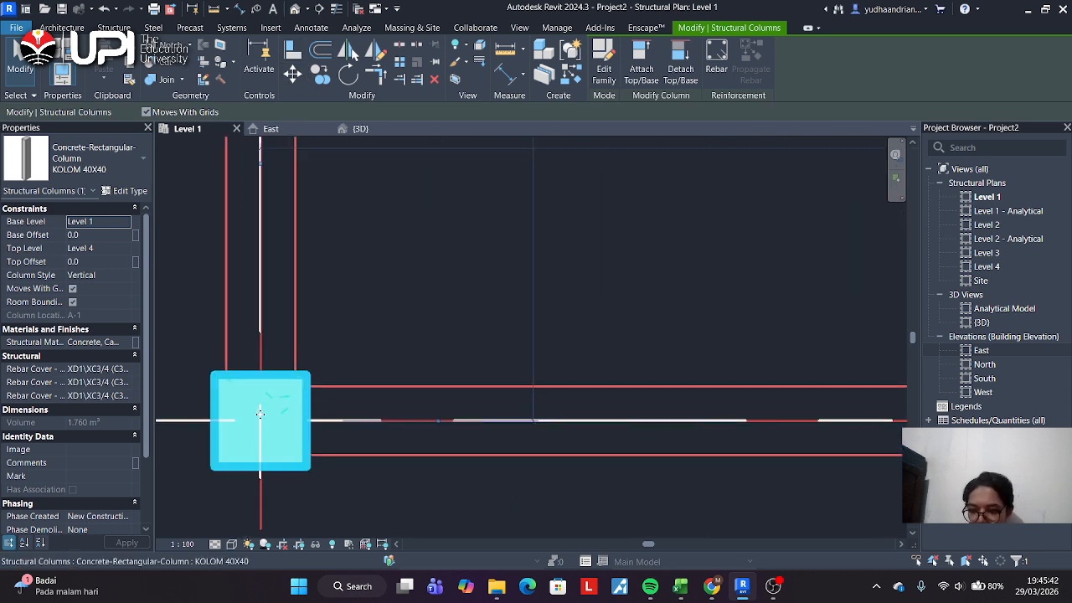
{"action": "left_click", "coordinate": [320, 77]}
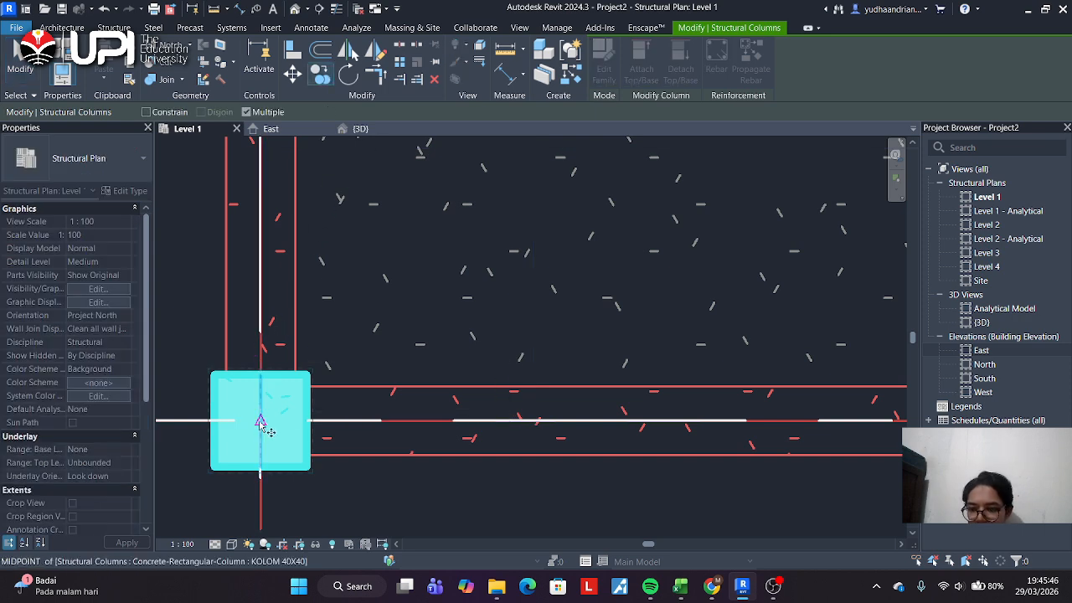
{"action": "scroll", "coordinate": [261, 424], "scroll_direction": "up", "scroll_amount": 4}
{"action": "left_click", "coordinate": [264, 423]}
{"action": "scroll", "coordinate": [343, 249], "scroll_direction": "down", "scroll_amount": 5}
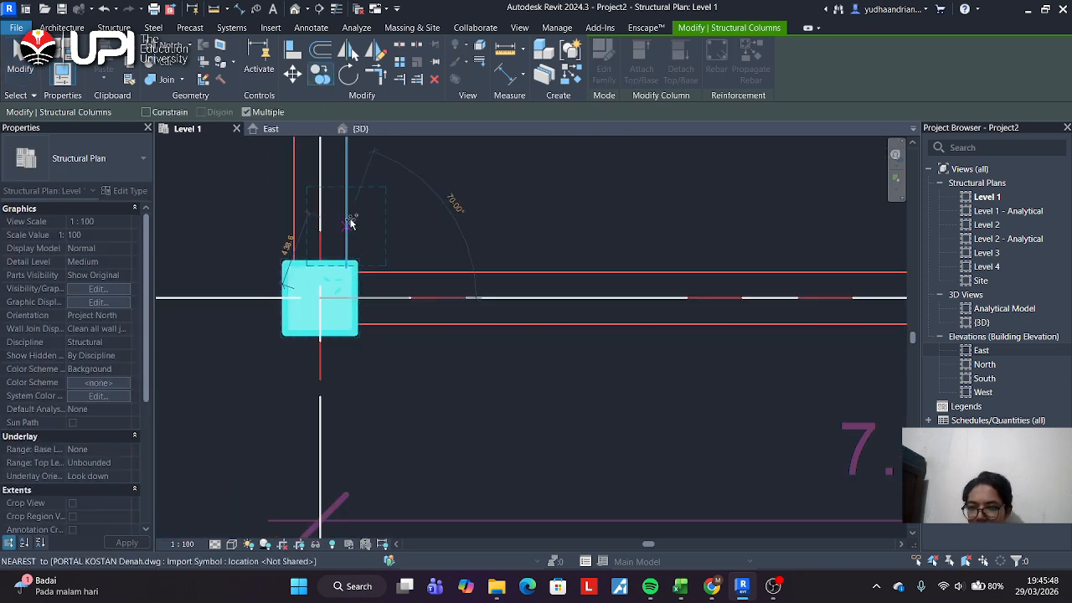
{"action": "scroll", "coordinate": [411, 408], "scroll_direction": "down", "scroll_amount": 5}
{"action": "scroll", "coordinate": [397, 335], "scroll_direction": "up", "scroll_amount": 3}
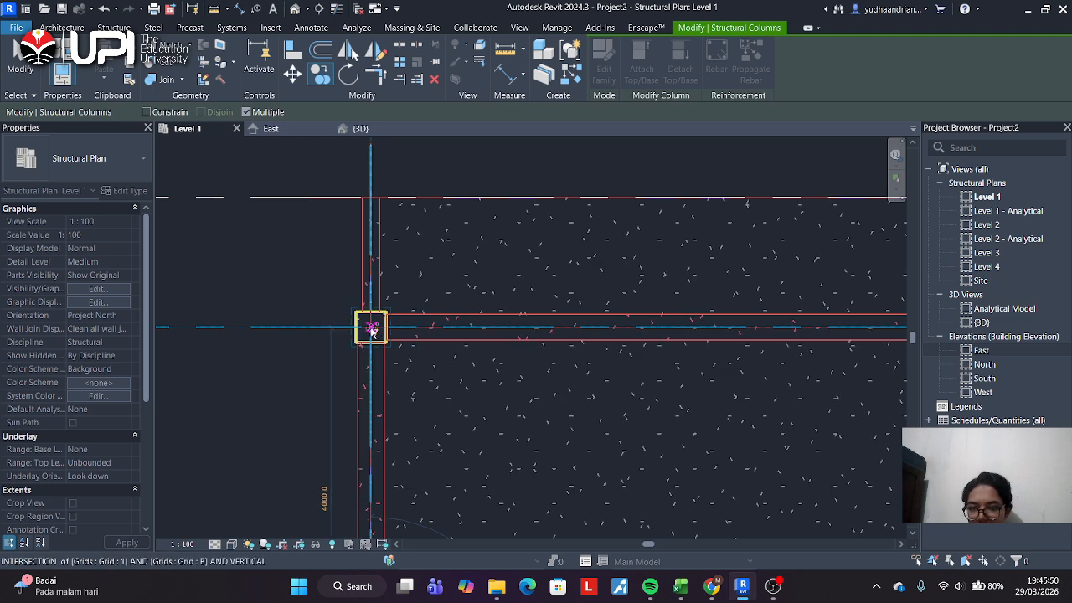
{"action": "scroll", "coordinate": [372, 328], "scroll_direction": "up", "scroll_amount": 2}
{"action": "left_click", "coordinate": [372, 327]}
{"action": "key", "text": "Escape"}
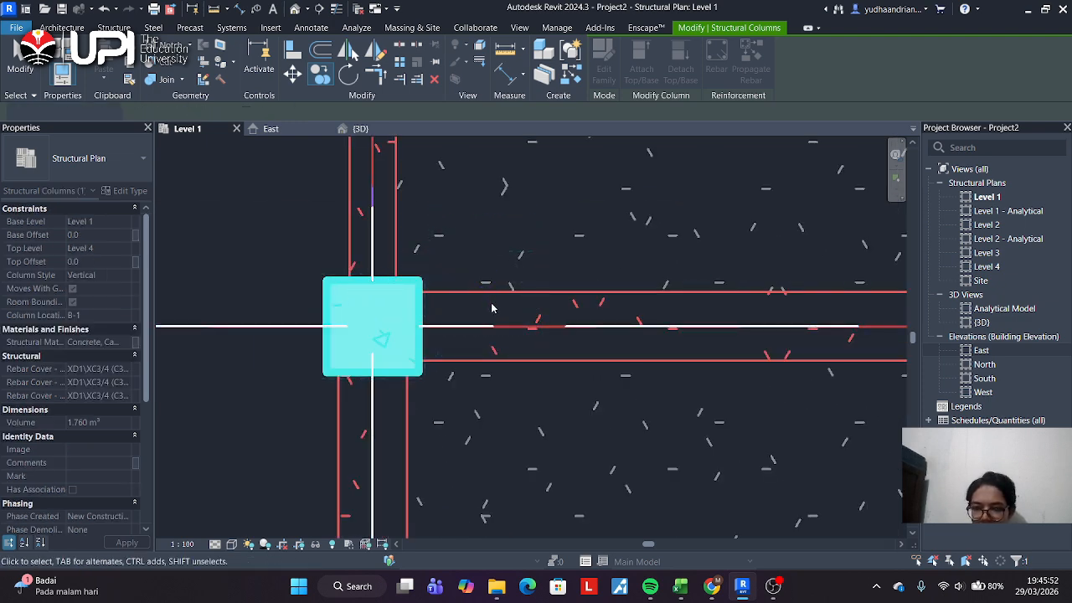
Copy both columns on grid 1 to grids 2, 3 and 4 as multiple copies, using the grid line ends as reference points.
{"action": "scroll", "coordinate": [394, 303], "scroll_direction": "down", "scroll_amount": 3}
{"action": "left_click", "coordinate": [389, 317]}
{"action": "scroll", "coordinate": [431, 349], "scroll_direction": "down", "scroll_amount": 2}
{"action": "middle_click_drag", "start_coordinate": [444, 361], "coordinate": [414, 151]}
{"action": "scroll", "coordinate": [406, 268], "scroll_direction": "up", "scroll_amount": 1}
{"action": "left_click", "coordinate": [381, 380]}
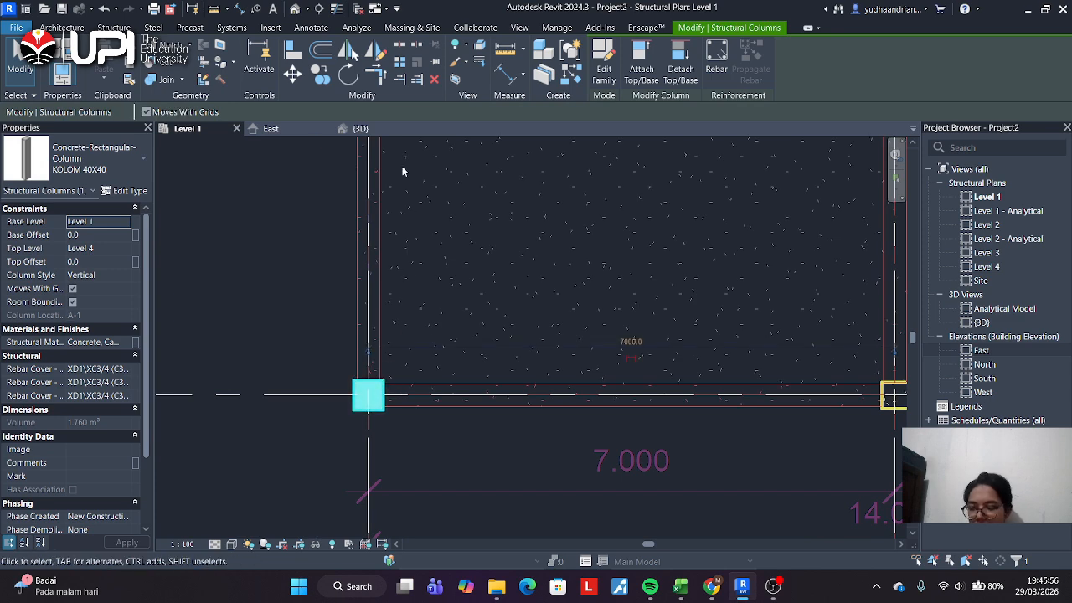
{"action": "middle_click_drag", "start_coordinate": [479, 168], "coordinate": [413, 327]}
{"action": "scroll", "coordinate": [412, 325], "scroll_direction": "down", "scroll_amount": 1}
{"action": "scroll", "coordinate": [400, 258], "scroll_direction": "down", "scroll_amount": 1}
{"action": "mouse_move", "coordinate": [400, 258]}
{"action": "middle_mouse_down"}
{"action": "mouse_move", "coordinate": [383, 326]}
{"action": "mouse_move", "coordinate": [397, 299]}
{"action": "mouse_move", "coordinate": [416, 292]}
{"action": "middle_mouse_up"}
{"action": "scroll", "coordinate": [375, 313], "scroll_direction": "down", "scroll_amount": 3}
{"action": "scroll", "coordinate": [359, 321], "scroll_direction": "up", "scroll_amount": 2}
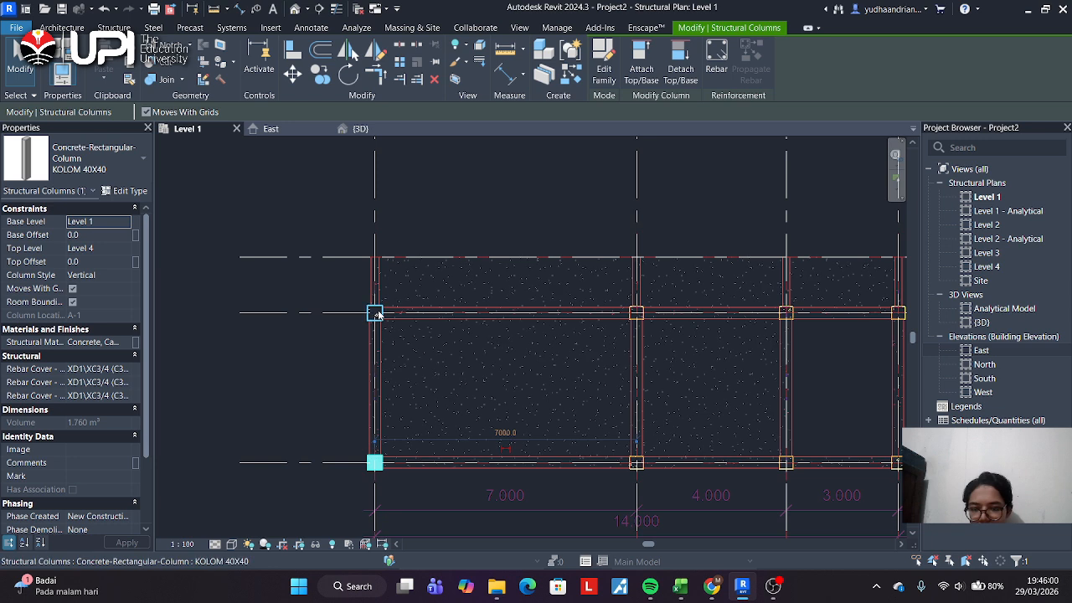
{"action": "left_click", "coordinate": [376, 314]}
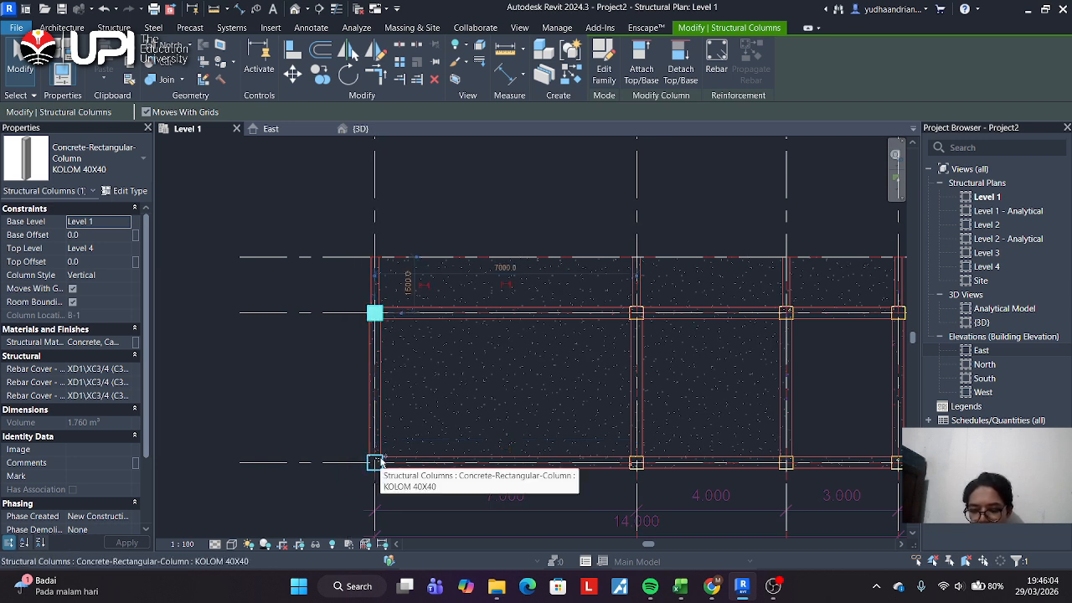
{"action": "left_click", "coordinate": [376, 463], "text": "ctrl"}
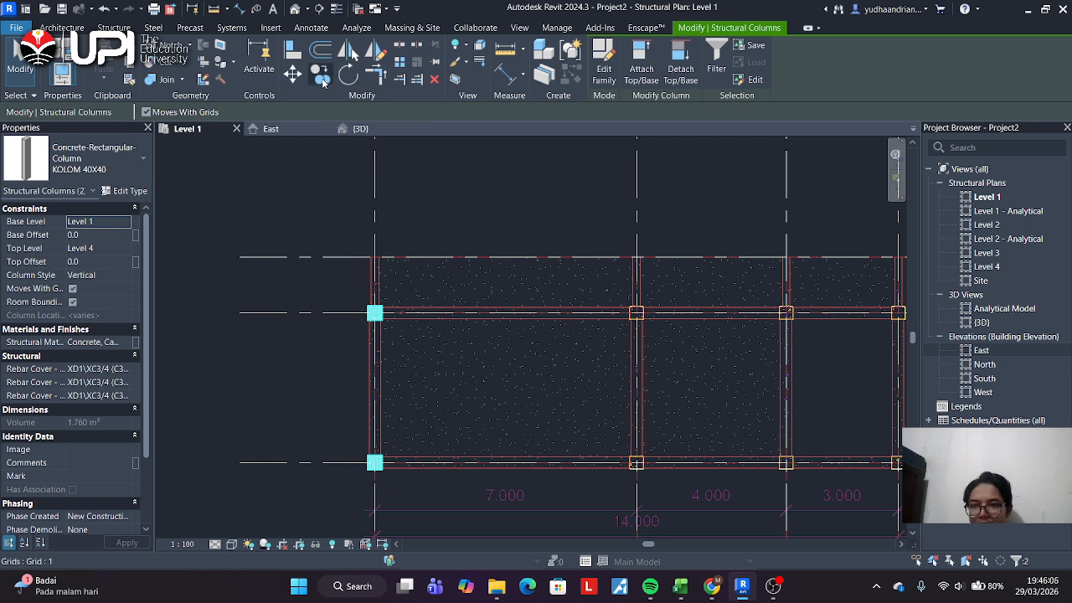
{"action": "left_click", "coordinate": [322, 77]}
{"action": "middle_click_drag", "start_coordinate": [405, 175], "coordinate": [354, 256]}
{"action": "left_click", "coordinate": [342, 195]}
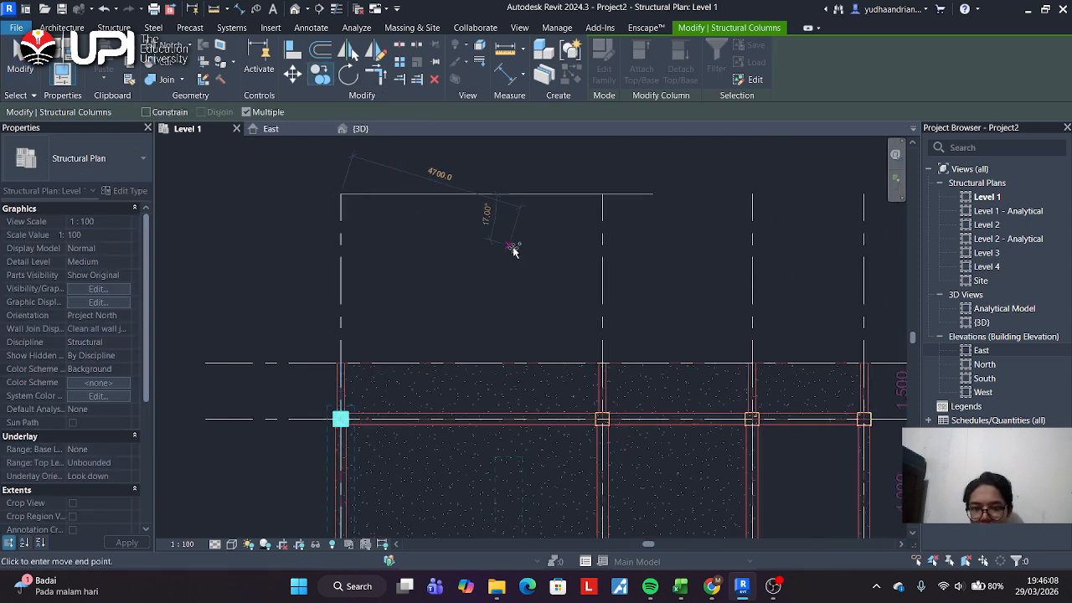
{"action": "middle_click_drag", "start_coordinate": [537, 256], "coordinate": [420, 227]}
{"action": "scroll", "coordinate": [400, 152], "scroll_direction": "down", "scroll_amount": 2}
{"action": "scroll", "coordinate": [418, 226], "scroll_direction": "up", "scroll_amount": 1}
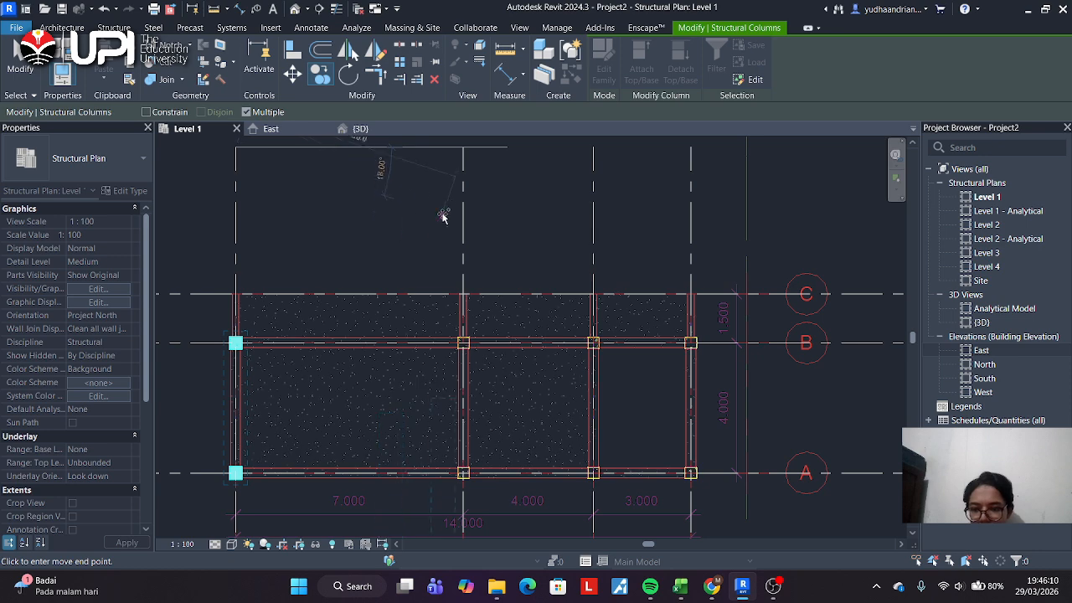
{"action": "middle_click_drag", "start_coordinate": [445, 193], "coordinate": [428, 247]}
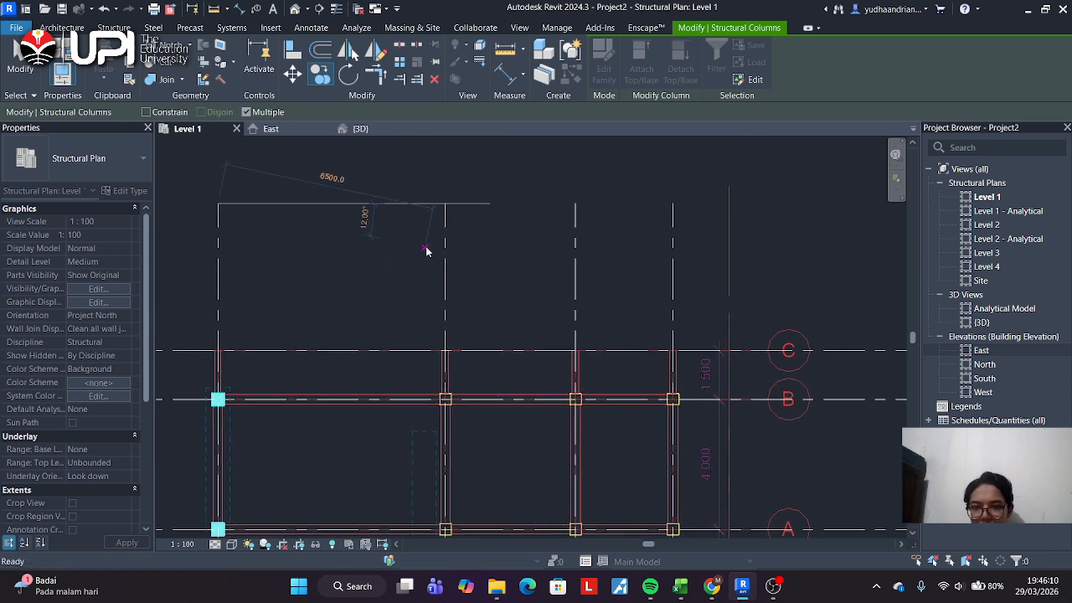
{"action": "left_click", "coordinate": [577, 206]}
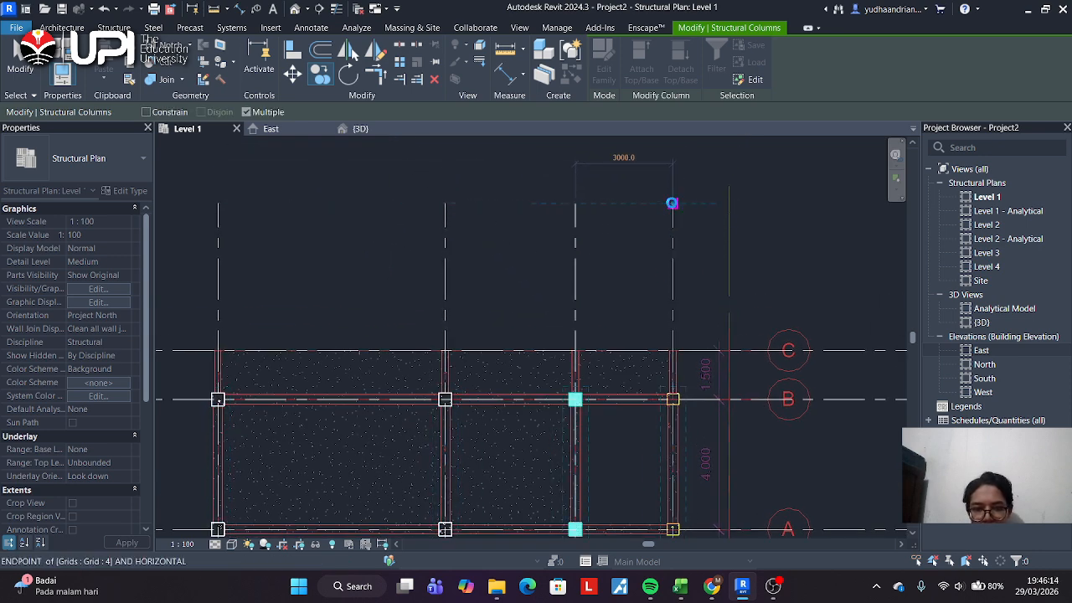
{"action": "left_click", "coordinate": [672, 203]}
{"action": "key", "text": "Escape"}
{"action": "key", "text": "Escape"}
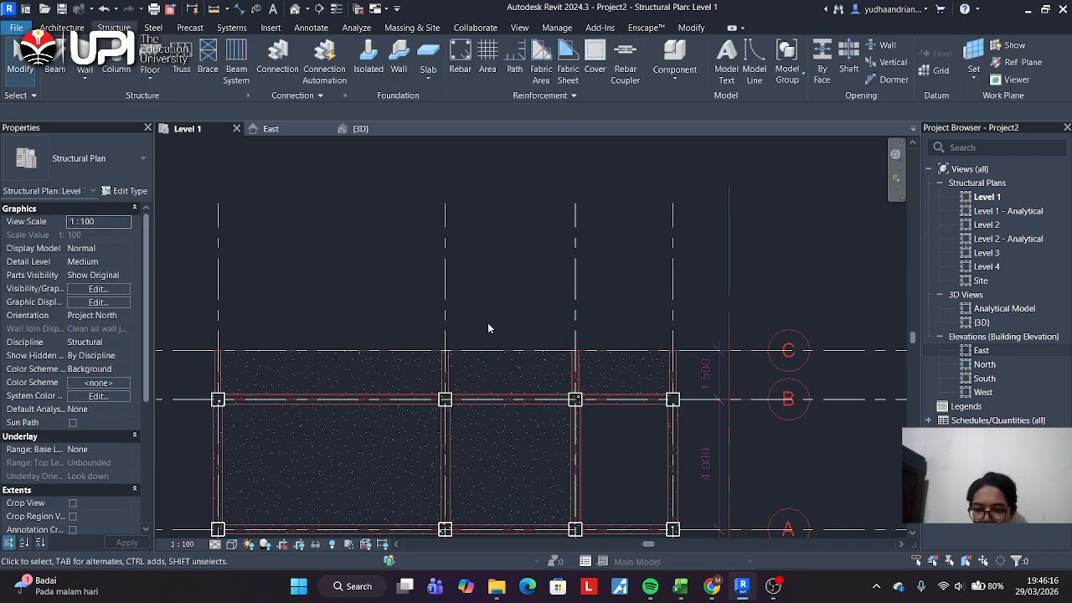
Examine the copied columns in the 3D view and return to the Level 1 plan.
{"action": "left_click", "coordinate": [360, 128]}
{"action": "middle_click_drag", "start_coordinate": [516, 377], "coordinate": [667, 424], "text": "shift"}
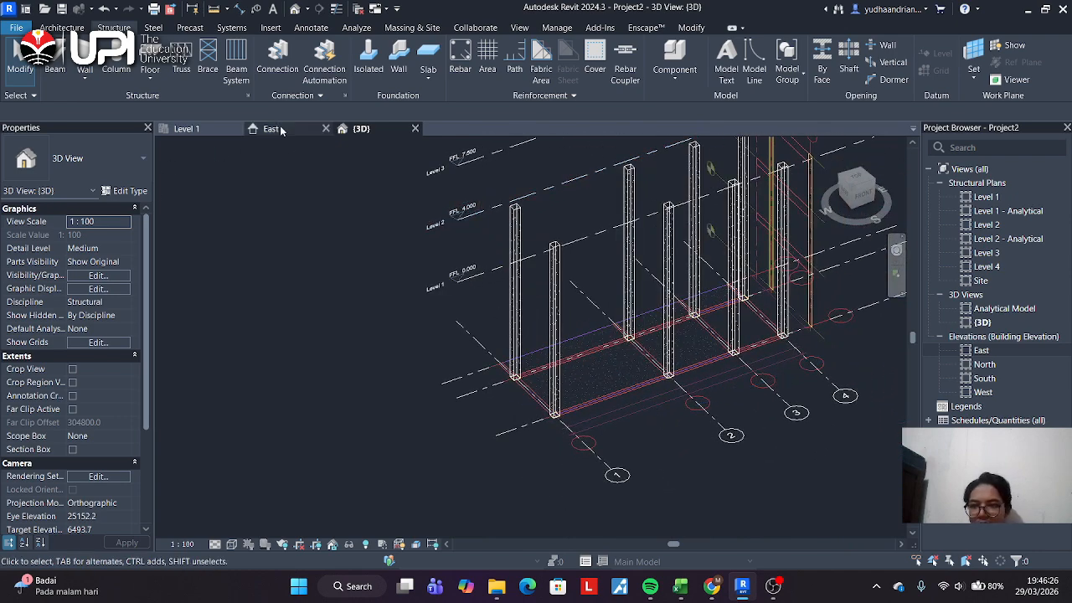
{"action": "left_click", "coordinate": [186, 128]}
{"action": "scroll", "coordinate": [341, 421], "scroll_direction": "down", "scroll_amount": 4}
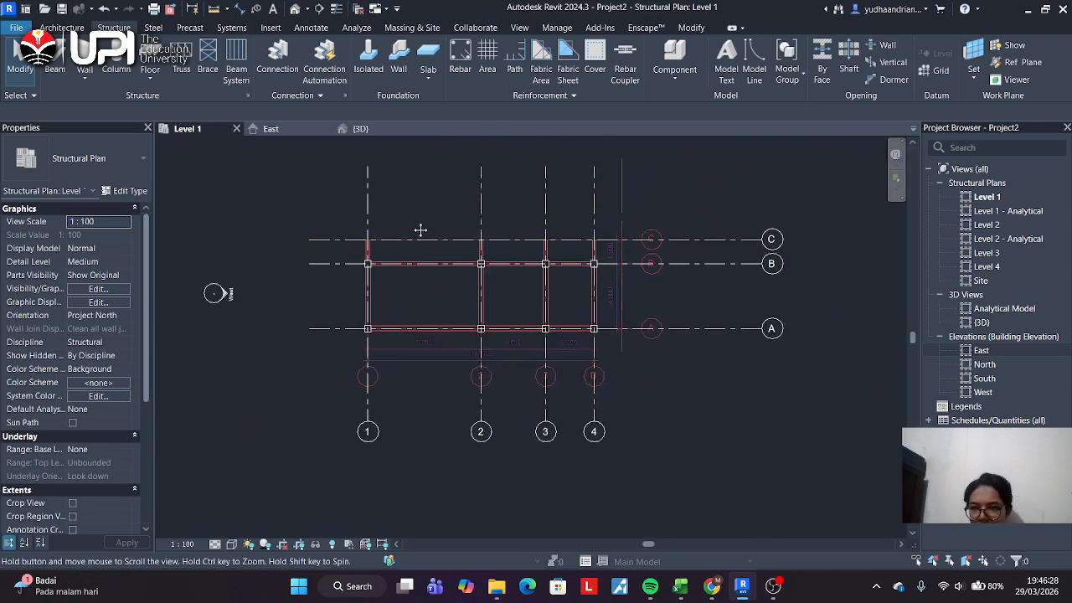
{"action": "scroll", "coordinate": [389, 342], "scroll_direction": "up", "scroll_amount": 4}
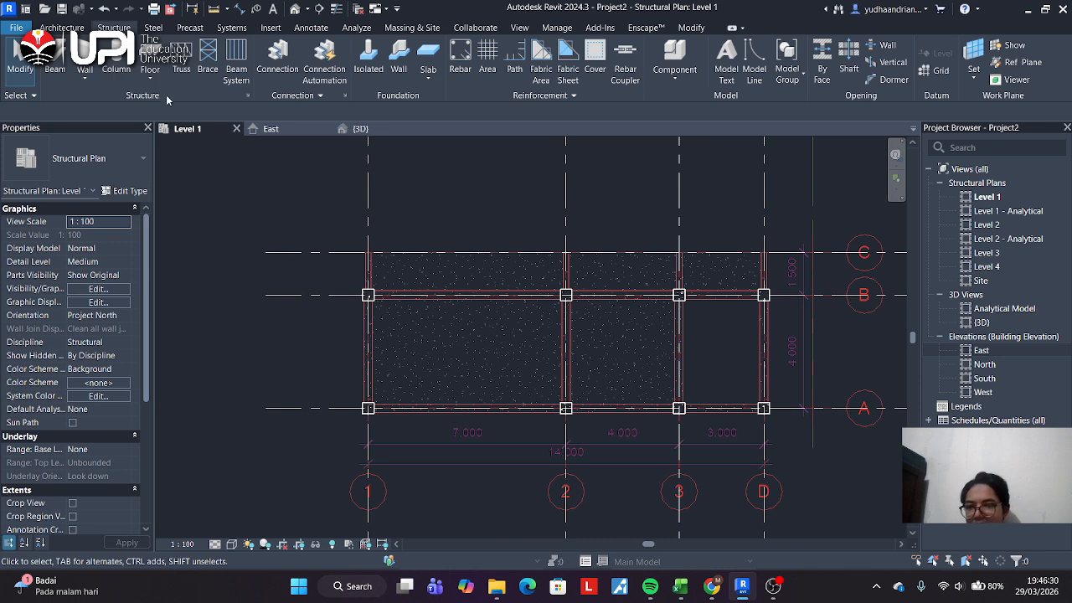
Start a structural beam and duplicate the Concrete-Rectangular Beam 300 x 600mm type as BALOK 30X60.
{"action": "left_click", "coordinate": [50, 66]}
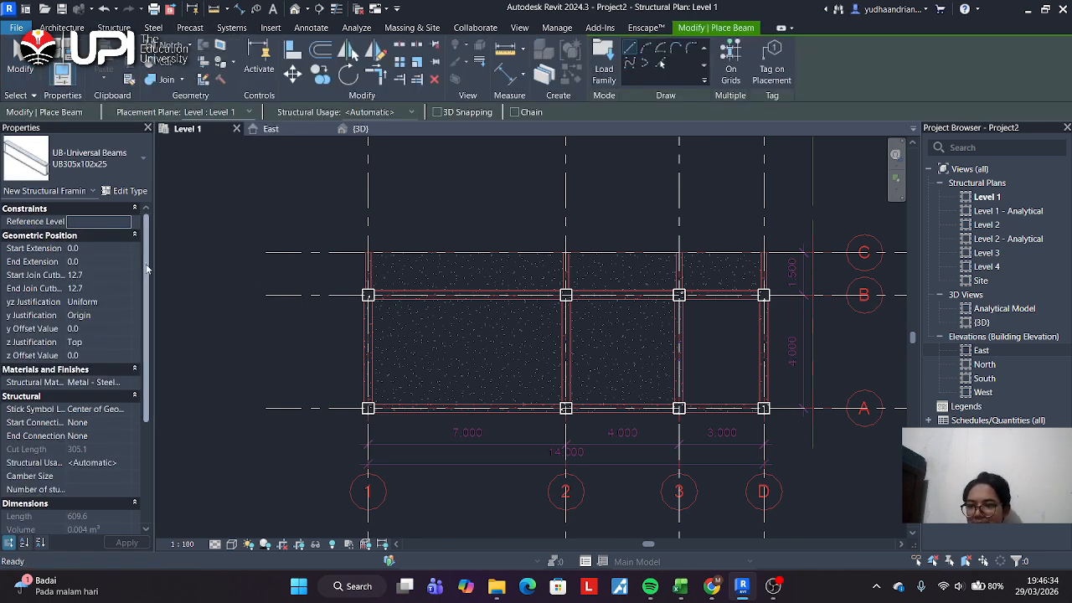
{"action": "left_click", "coordinate": [131, 171]}
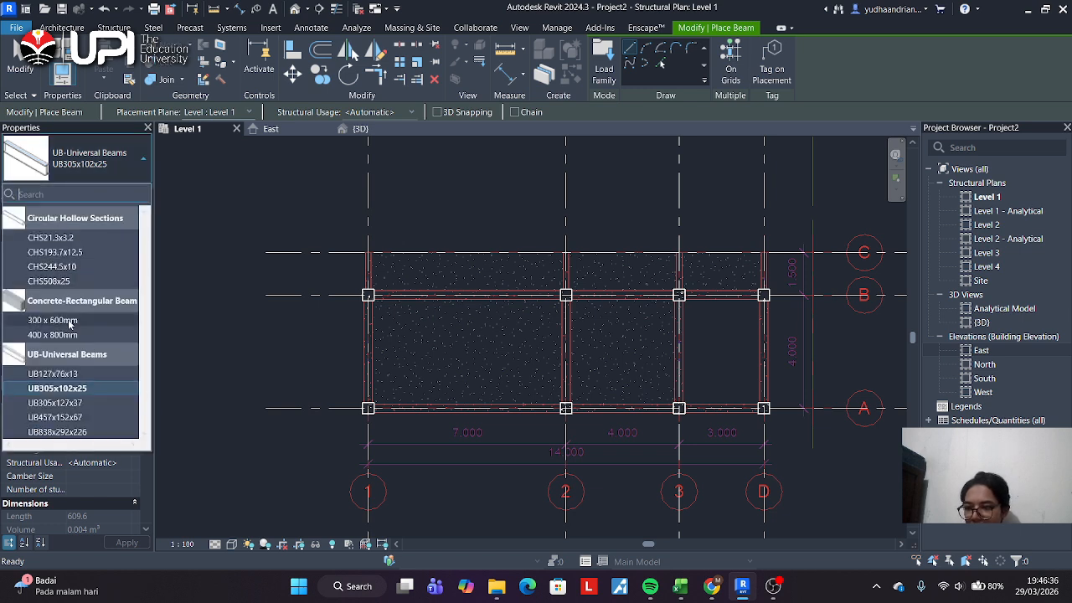
{"action": "mouse_move", "coordinate": [72, 325]}
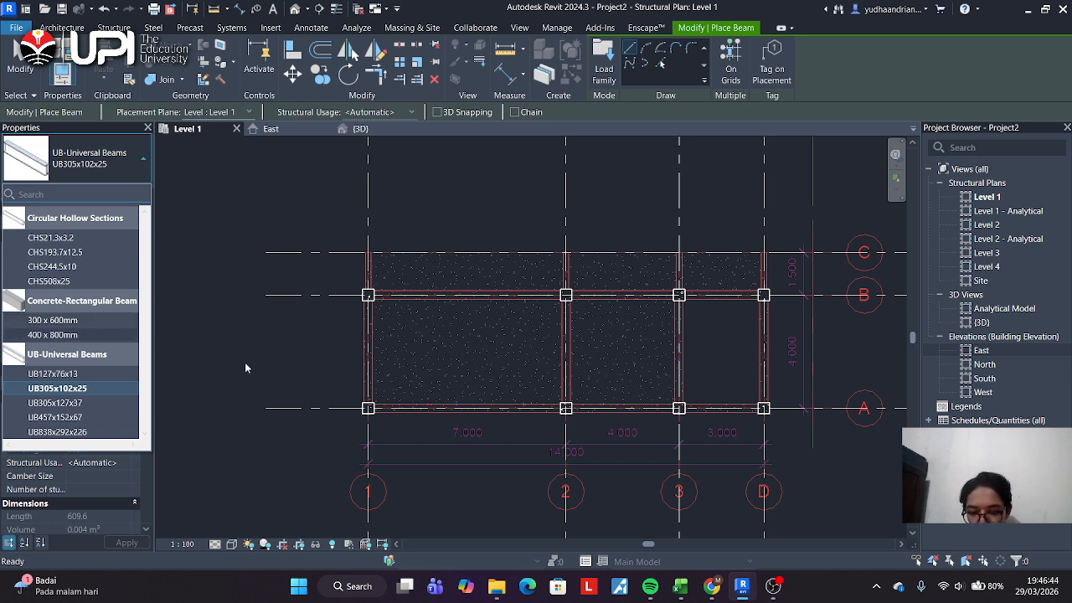
{"action": "left_click", "coordinate": [67, 323]}
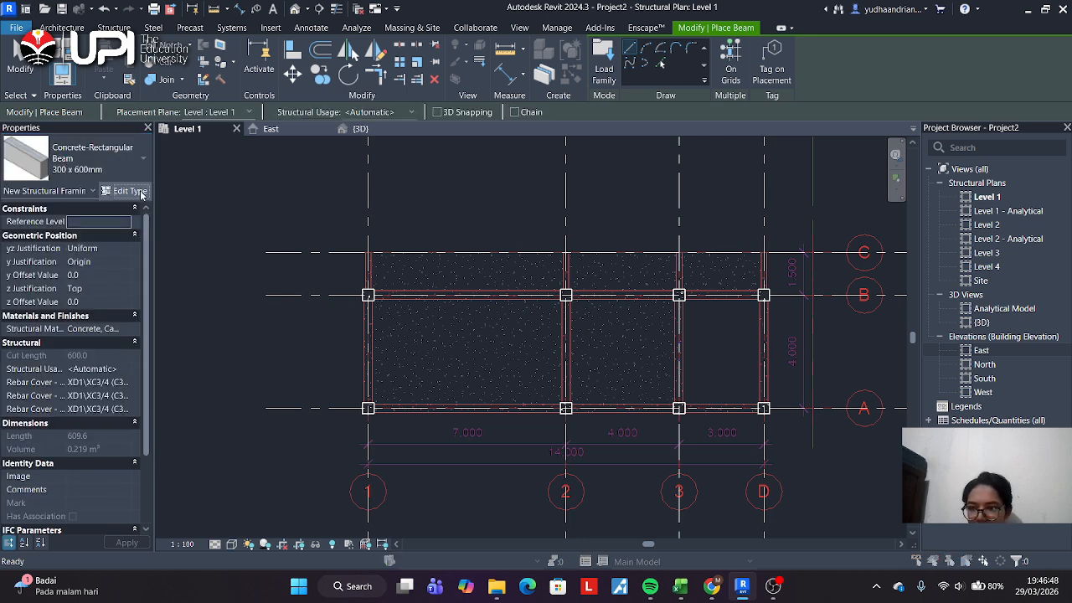
{"action": "left_click", "coordinate": [130, 190]}
{"action": "left_click", "coordinate": [407, 151]}
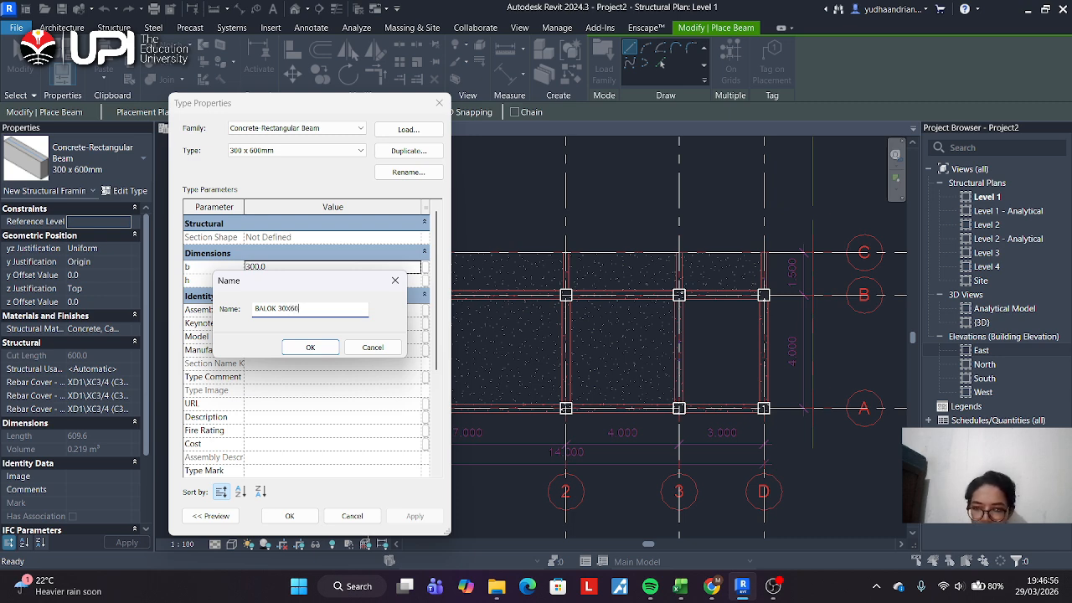
{"action": "left_click", "coordinate": [294, 349]}
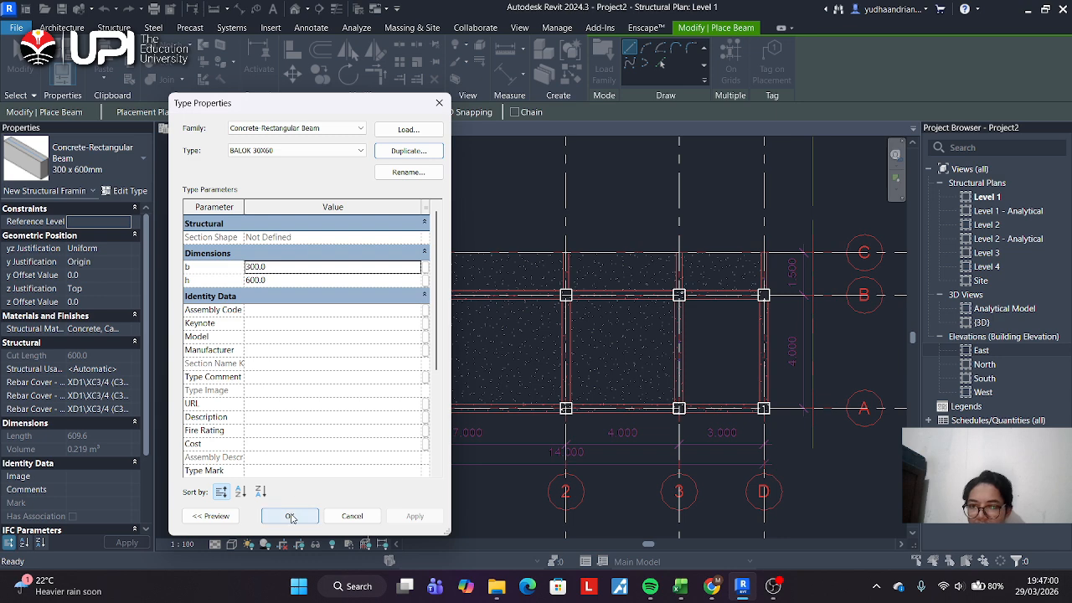
{"action": "left_click", "coordinate": [290, 516]}
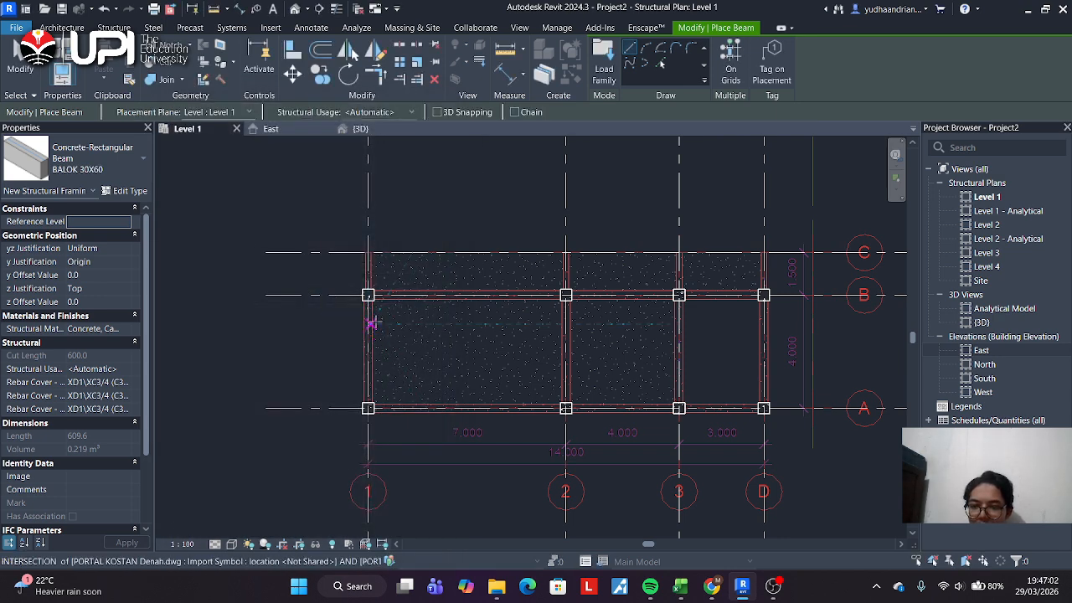
Place a BALOK 30X60 beam along grid 1 between the centres of the columns at grids A and B.
{"action": "scroll", "coordinate": [371, 319], "scroll_direction": "up", "scroll_amount": 3}
{"action": "scroll", "coordinate": [394, 410], "scroll_direction": "down", "scroll_amount": 1}
{"action": "middle_click_drag", "start_coordinate": [394, 410], "coordinate": [393, 320]}
{"action": "scroll", "coordinate": [377, 400], "scroll_direction": "up", "scroll_amount": 2}
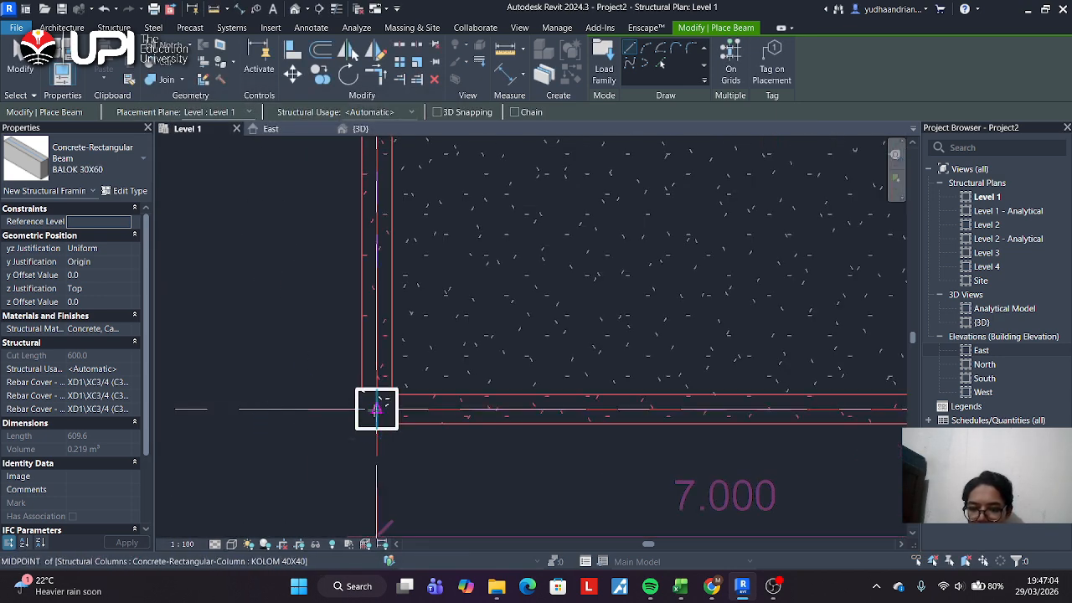
{"action": "left_click", "coordinate": [376, 408]}
{"action": "scroll", "coordinate": [431, 227], "scroll_direction": "down", "scroll_amount": 3}
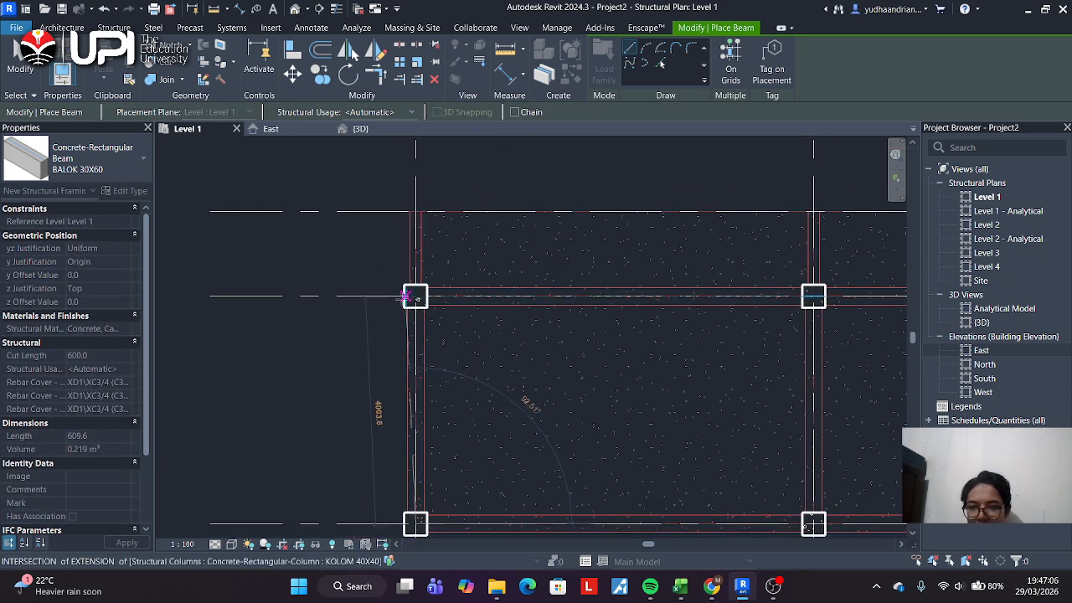
{"action": "scroll", "coordinate": [412, 301], "scroll_direction": "up", "scroll_amount": 2}
{"action": "left_click", "coordinate": [424, 297]}
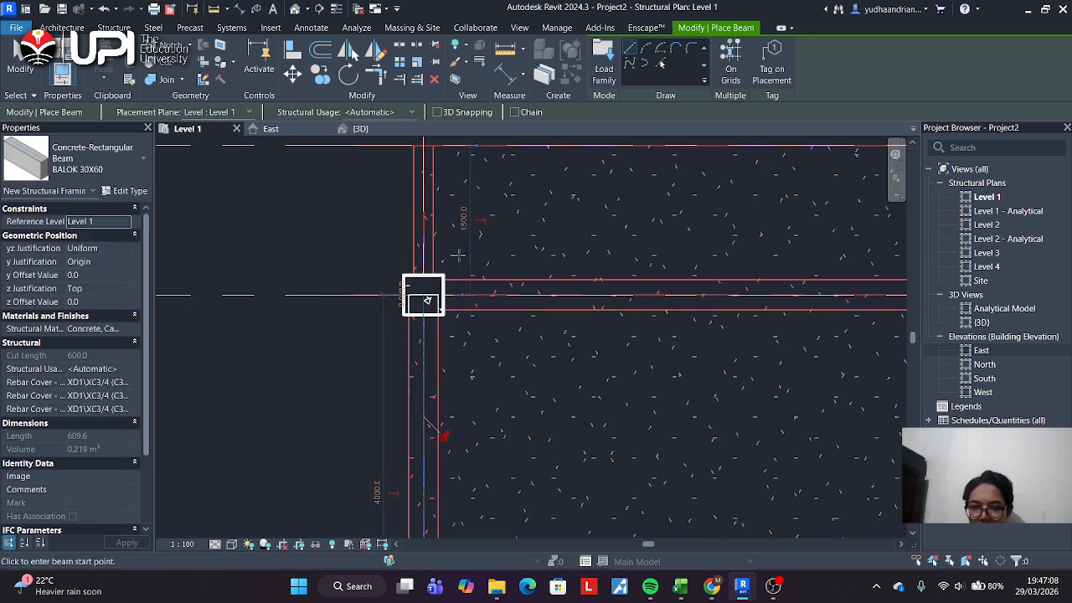
{"action": "key", "text": "Escape"}
{"action": "key", "text": "Escape"}
{"action": "scroll", "coordinate": [307, 296], "scroll_direction": "down", "scroll_amount": 3}
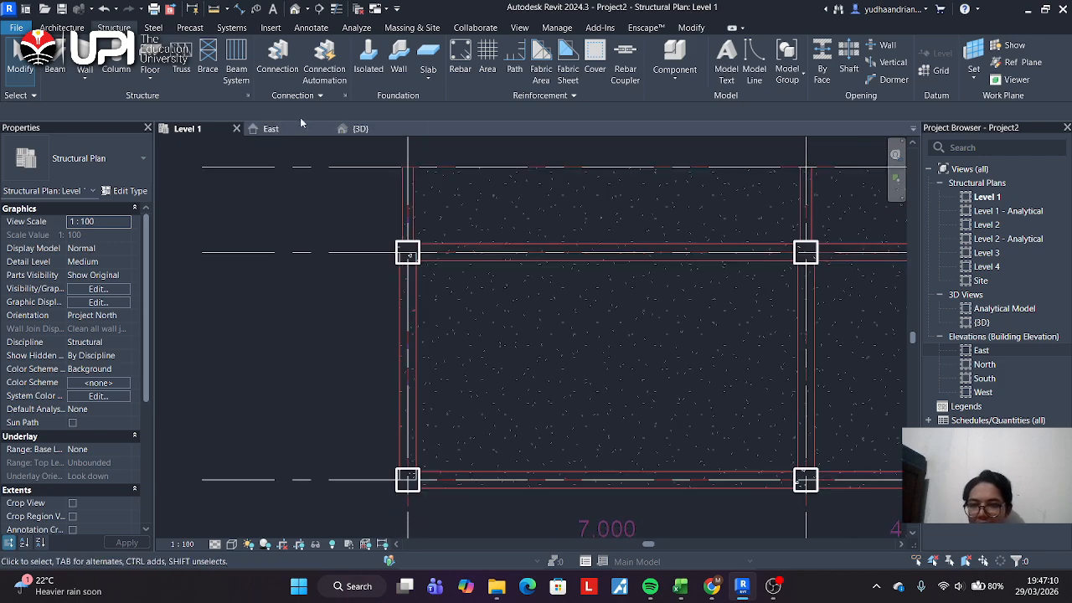
Examine the beam between the grid 1 columns in the 3D view and return to the Level 1 plan.
{"action": "left_click", "coordinate": [361, 130]}
{"action": "middle_click_drag", "start_coordinate": [541, 446], "coordinate": [582, 359], "text": "shift"}
{"action": "scroll", "coordinate": [548, 444], "scroll_direction": "up", "scroll_amount": 3}
{"action": "middle_click_drag", "start_coordinate": [575, 444], "coordinate": [535, 518], "text": "shift"}
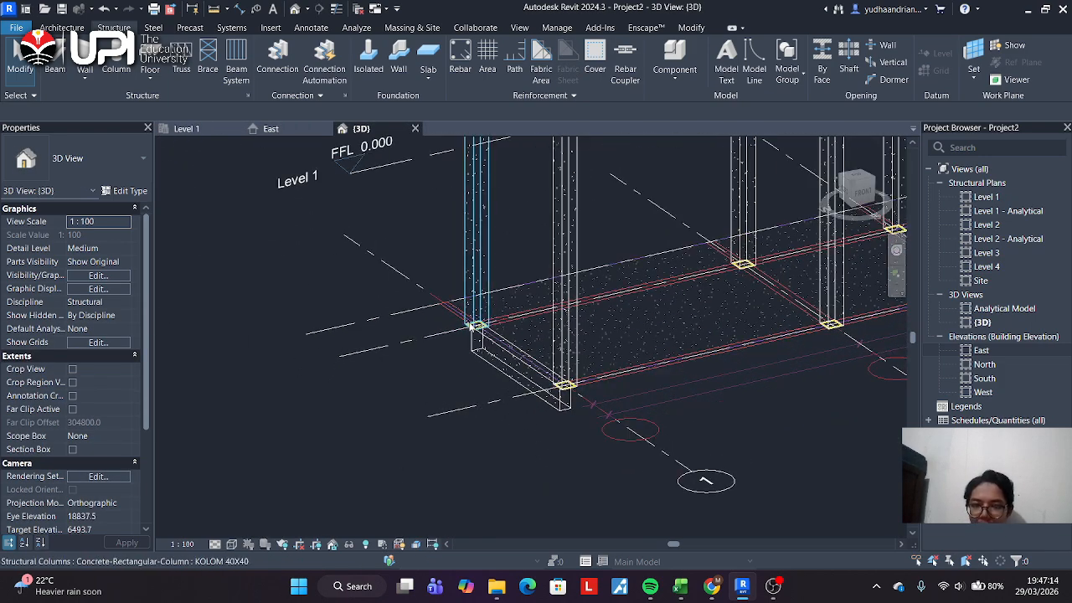
{"action": "middle_click_drag", "start_coordinate": [408, 270], "coordinate": [450, 344], "text": "shift"}
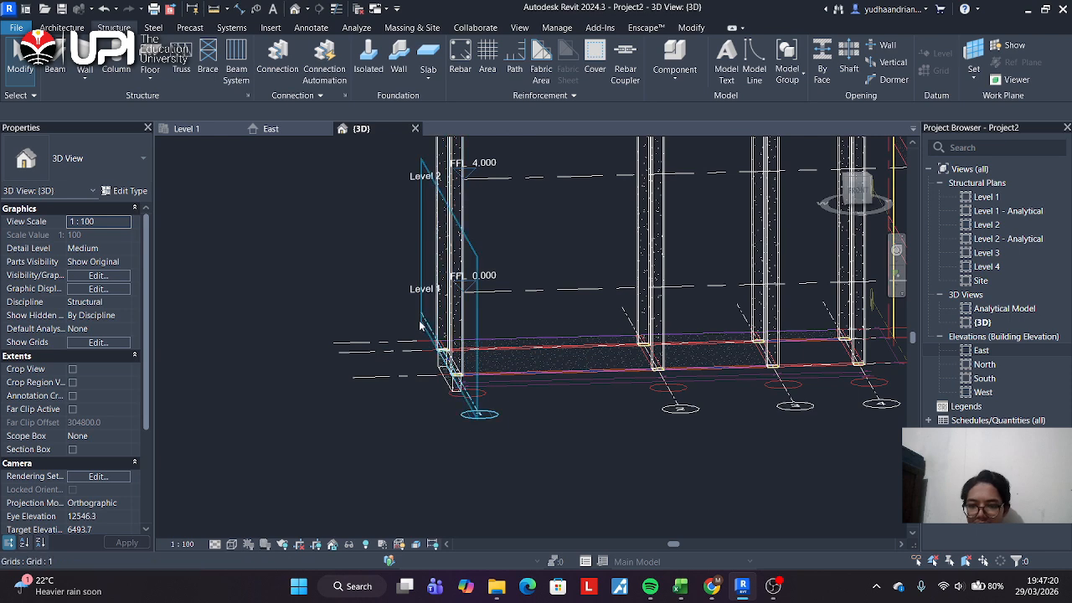
{"action": "left_click", "coordinate": [202, 129]}
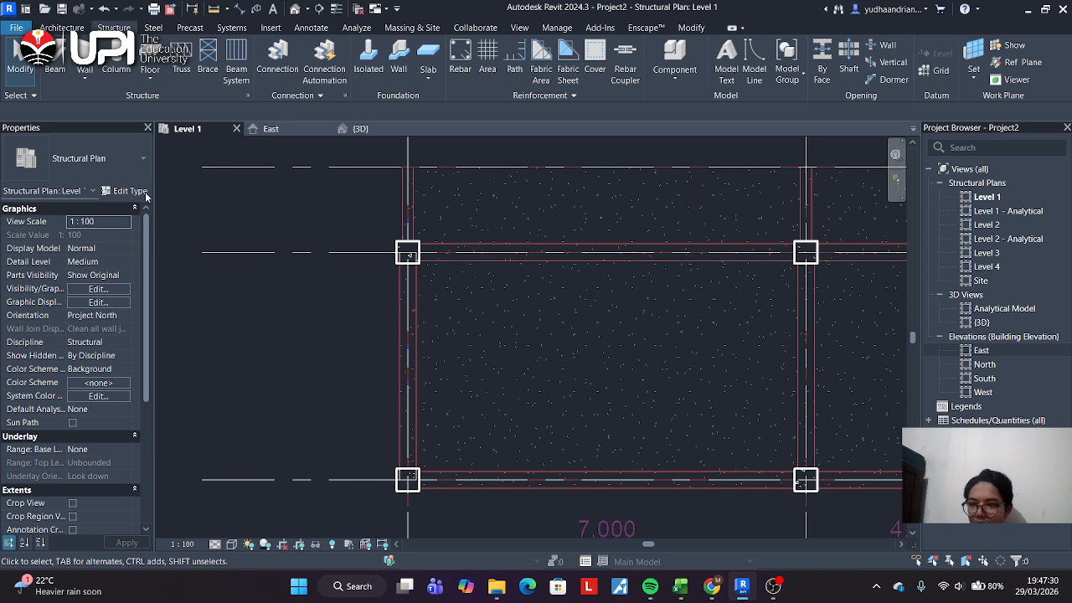
Start a structural beam and duplicate the BALOK 30X60 type as BALOK 20X40 with b 200 and h 400.
{"action": "left_click", "coordinate": [54, 59]}
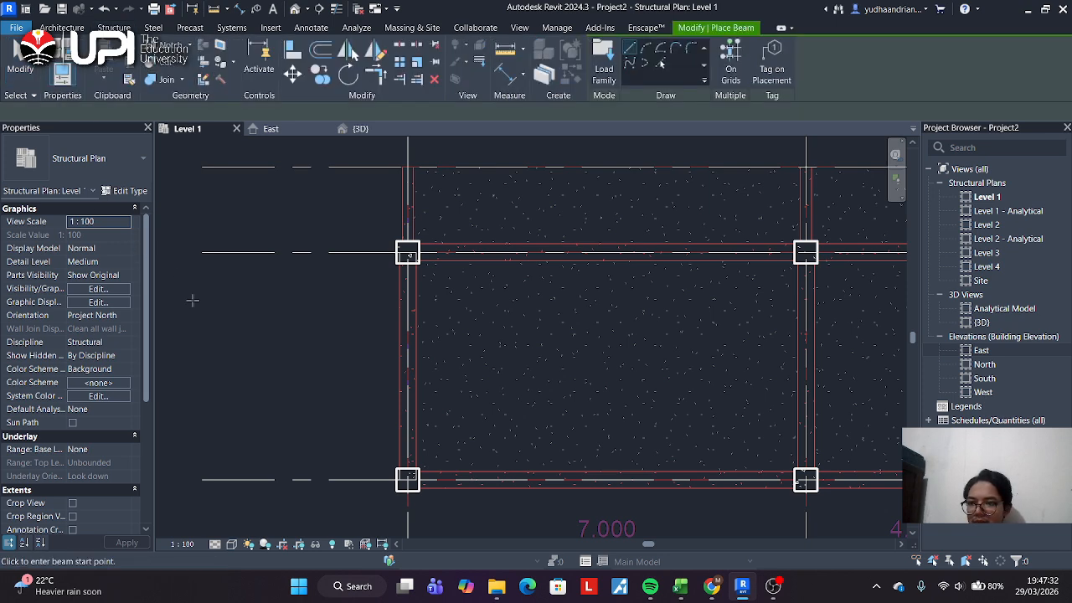
{"action": "left_click", "coordinate": [128, 167]}
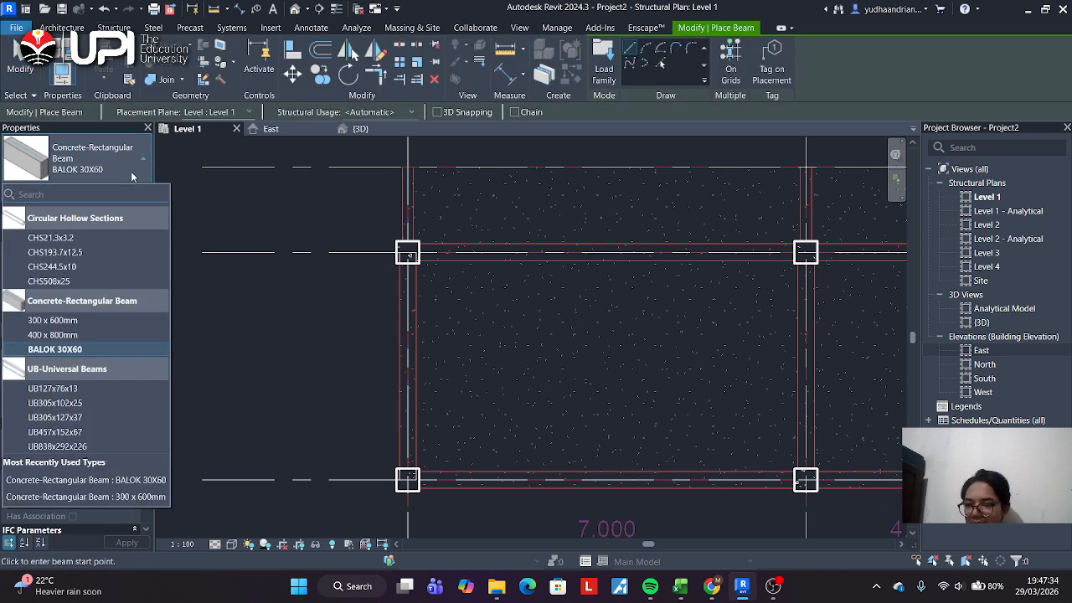
{"action": "left_click", "coordinate": [131, 174]}
{"action": "left_click", "coordinate": [127, 191]}
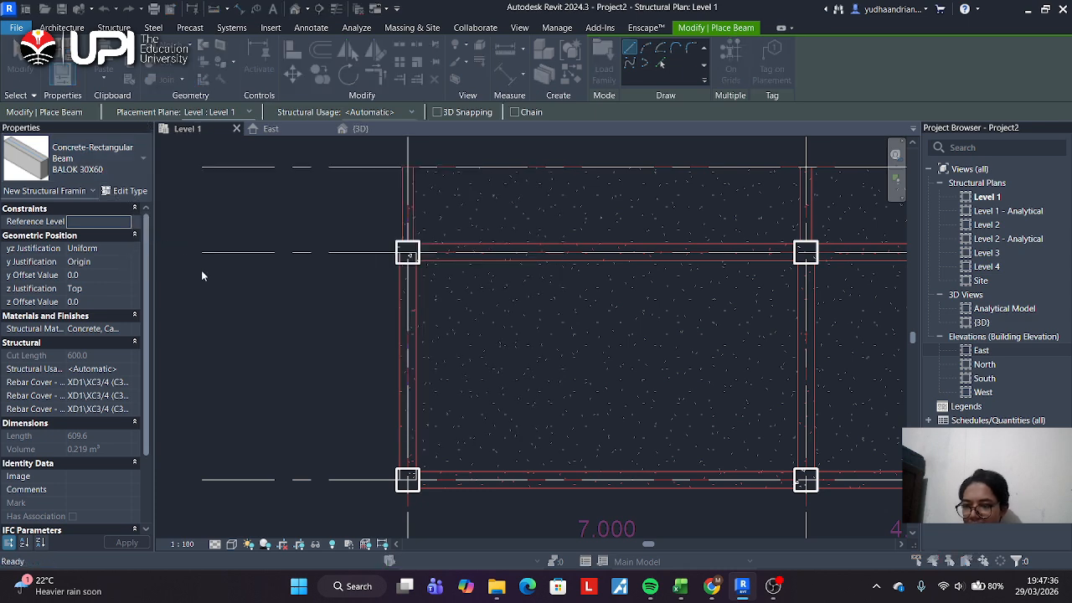
{"action": "left_click", "coordinate": [405, 153]}
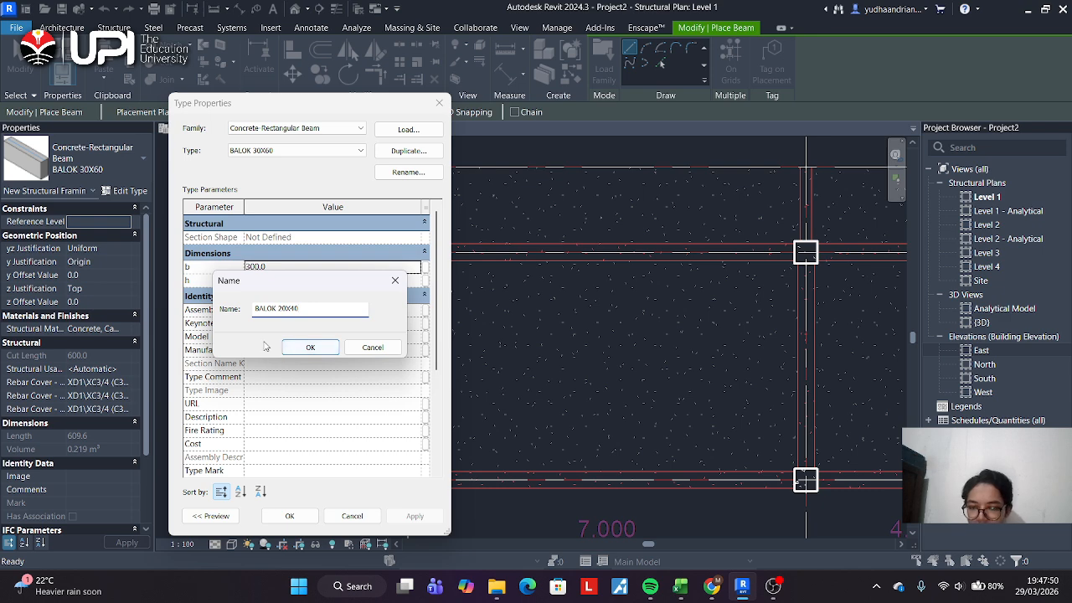
{"action": "left_click", "coordinate": [301, 347]}
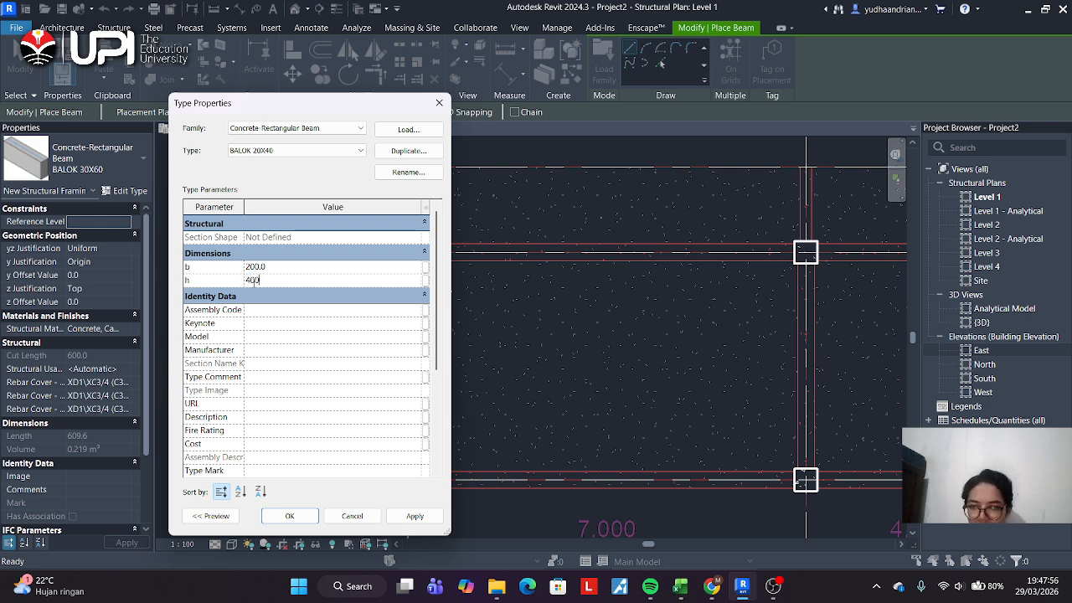
{"action": "left_click", "coordinate": [290, 516]}
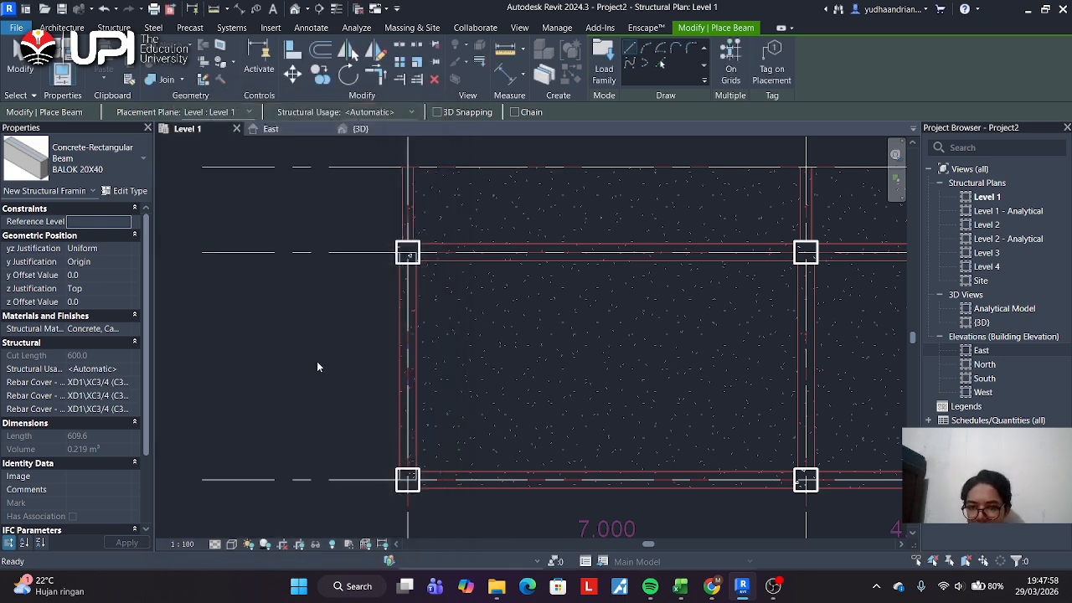
Place a BALOK 20X40 beam along grid 1 from the column centre at grid B to grid C.
{"action": "middle_click_drag", "start_coordinate": [355, 328], "coordinate": [346, 464]}
{"action": "scroll", "coordinate": [393, 389], "scroll_direction": "up", "scroll_amount": 3}
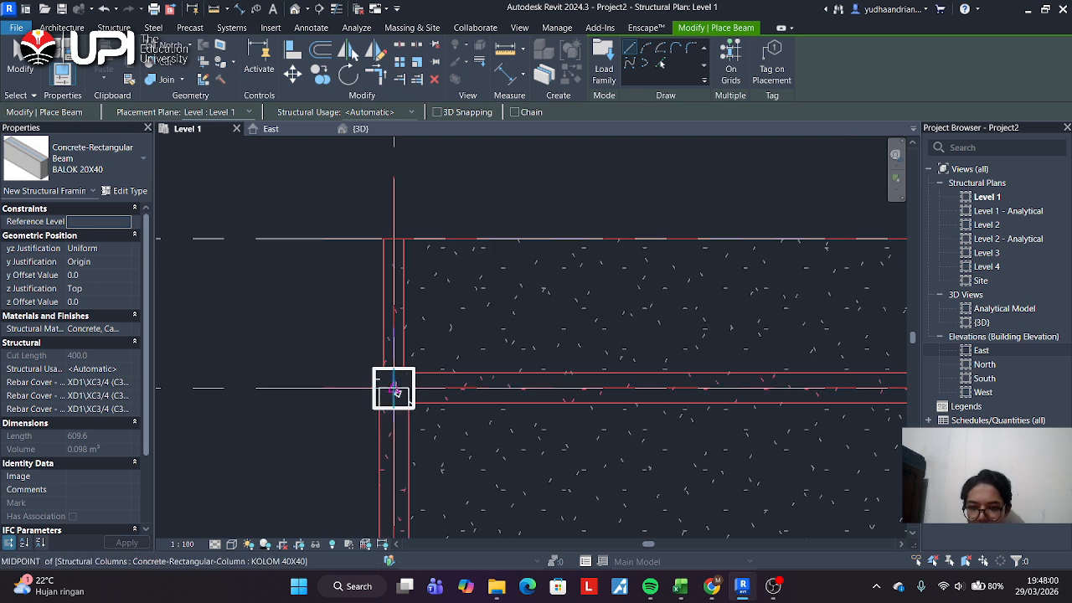
{"action": "left_click", "coordinate": [394, 390]}
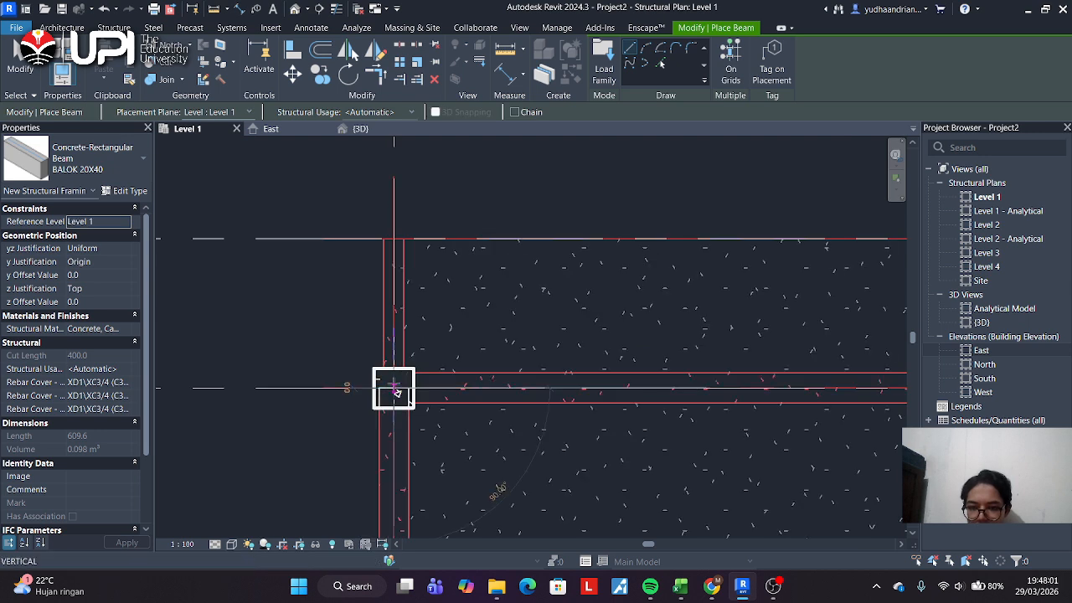
{"action": "left_click", "coordinate": [394, 239]}
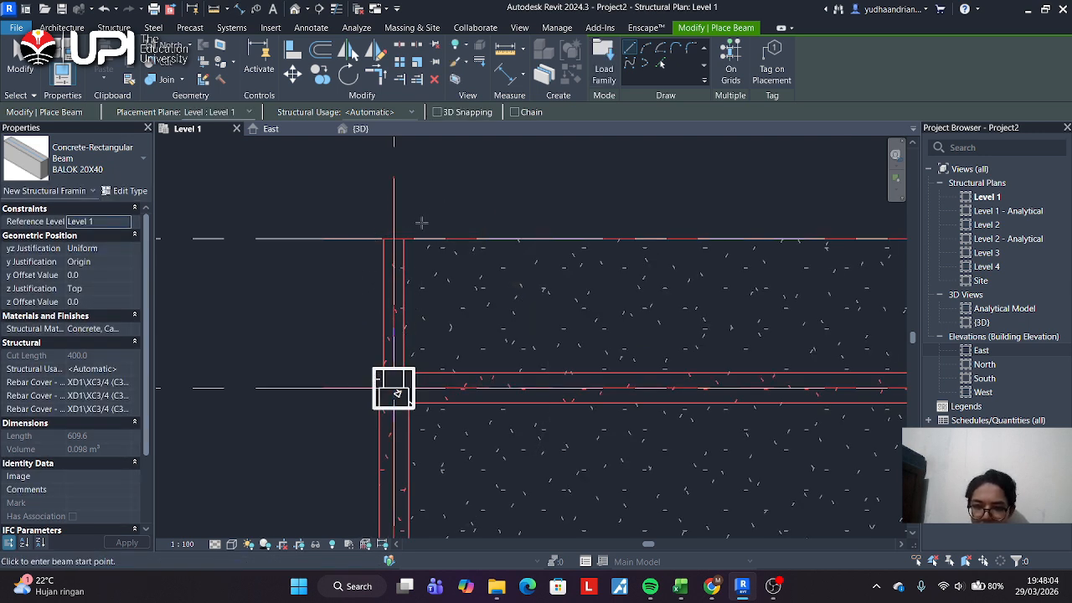
{"action": "scroll", "coordinate": [500, 261], "scroll_direction": "down", "scroll_amount": 1}
{"action": "scroll", "coordinate": [499, 260], "scroll_direction": "down", "scroll_amount": 3}
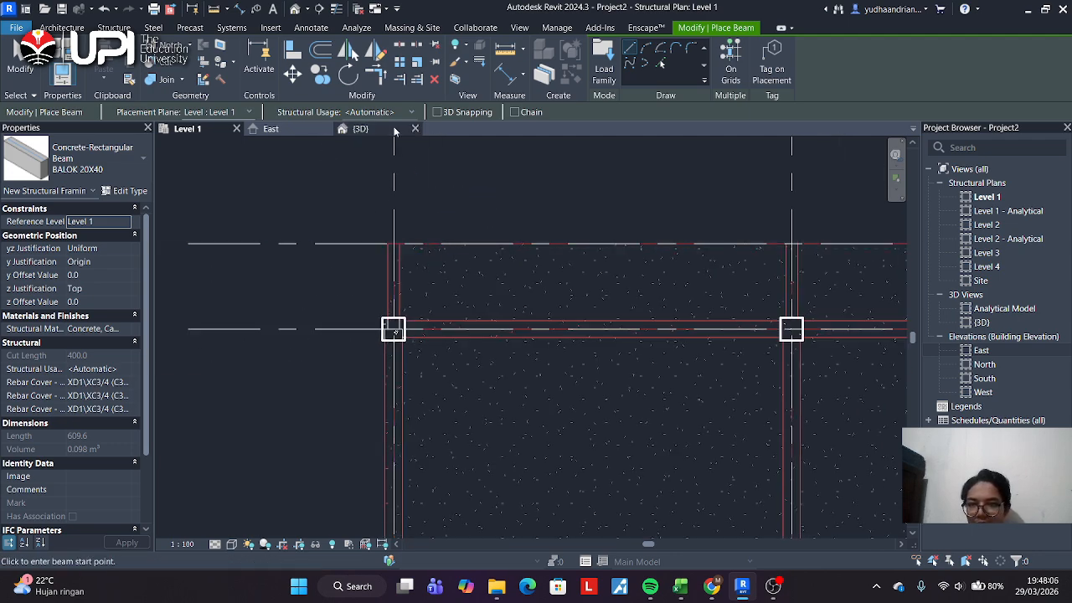
Inspect the BALOK 20X40 cantilever beam in the 3D view, end beam placement and return to the Level 1 plan.
{"action": "left_click", "coordinate": [360, 128]}
{"action": "middle_click_drag", "start_coordinate": [411, 412], "coordinate": [470, 394], "text": "shift"}
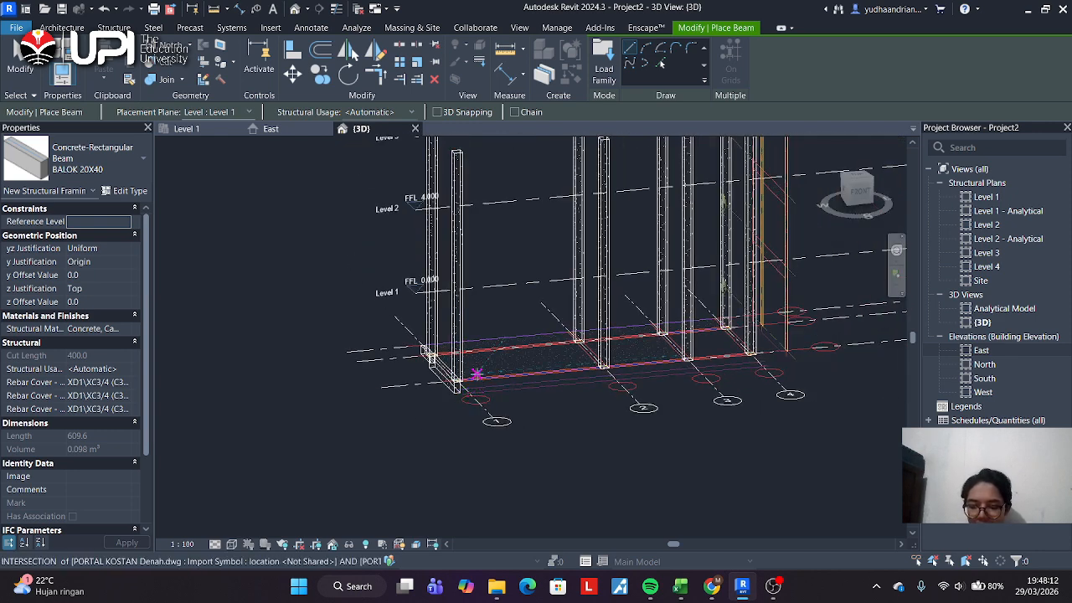
{"action": "key", "text": "Escape"}
{"action": "key", "text": "Escape"}
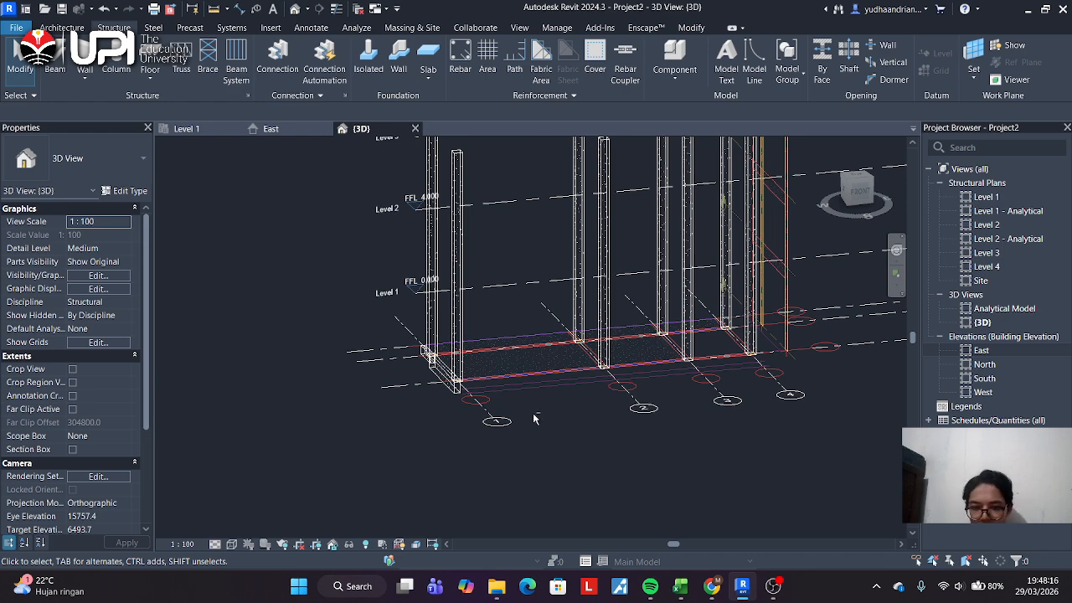
{"action": "middle_click_drag", "start_coordinate": [574, 437], "coordinate": [326, 204], "text": "shift"}
{"action": "left_click", "coordinate": [186, 129]}
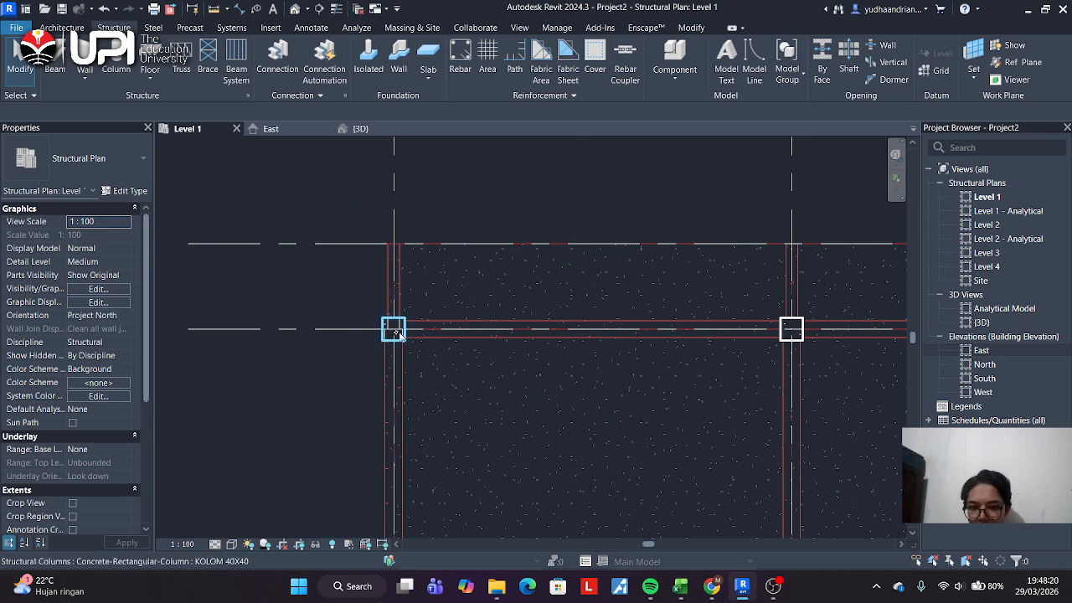
{"action": "scroll", "coordinate": [397, 276], "scroll_direction": "up", "scroll_amount": 2}
{"action": "left_click", "coordinate": [399, 276]}
{"action": "scroll", "coordinate": [493, 437], "scroll_direction": "down", "scroll_amount": 3}
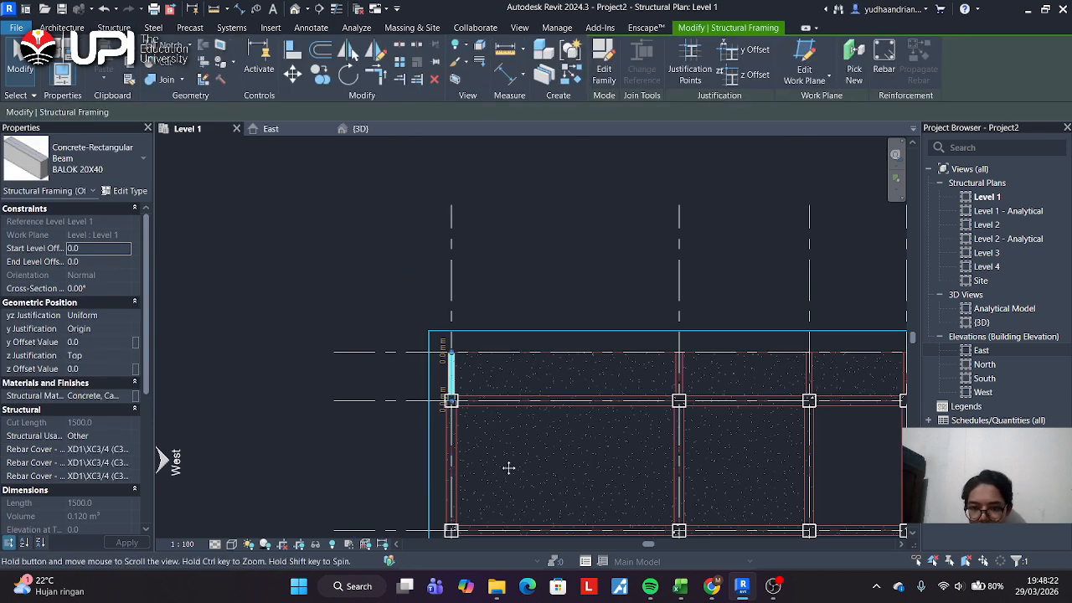
{"action": "middle_click_drag", "start_coordinate": [507, 469], "coordinate": [500, 347]}
{"action": "left_click", "coordinate": [441, 335]}
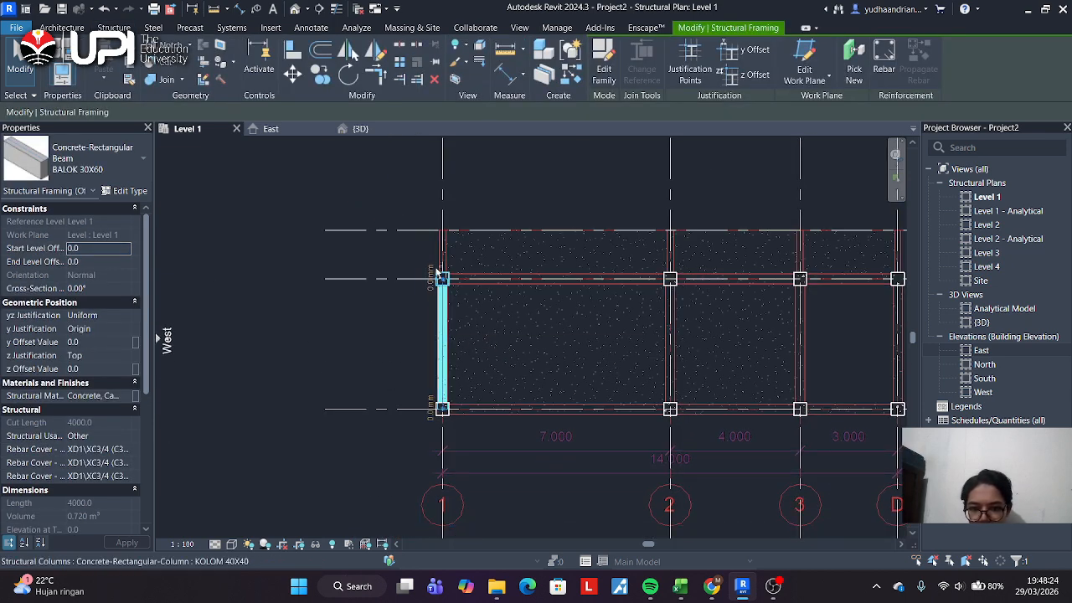
{"action": "left_click", "coordinate": [444, 260], "text": "ctrl"}
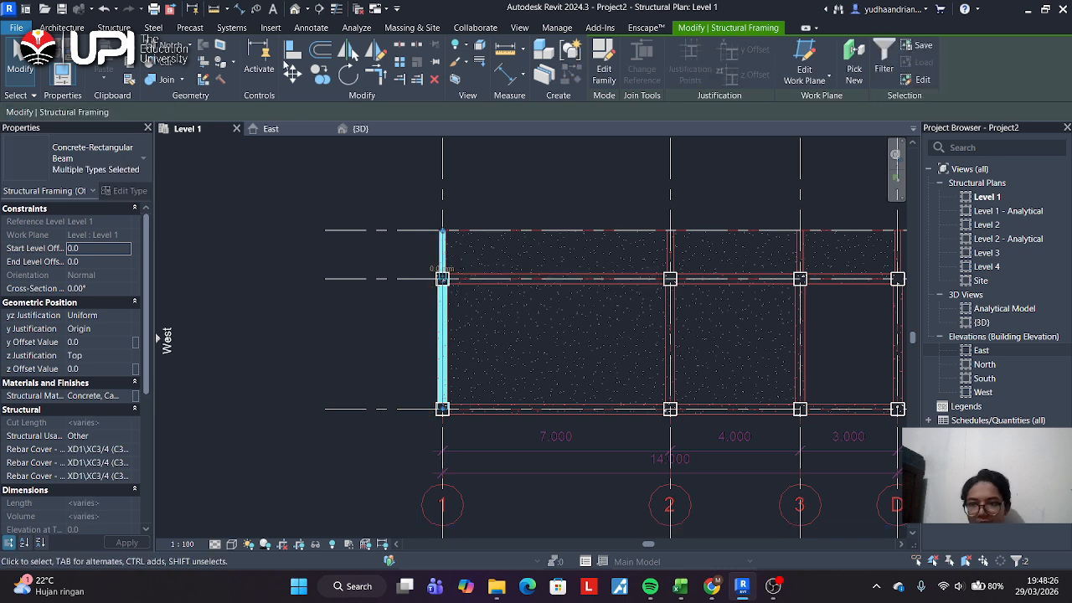
{"action": "key", "text": "Escape"}
Select both beams on grid 1, filtering out the structural columns, and copy them to grids 2, 3 and 4 using the grid line ends as references.
{"action": "scroll", "coordinate": [454, 230], "scroll_direction": "down", "scroll_amount": 2}
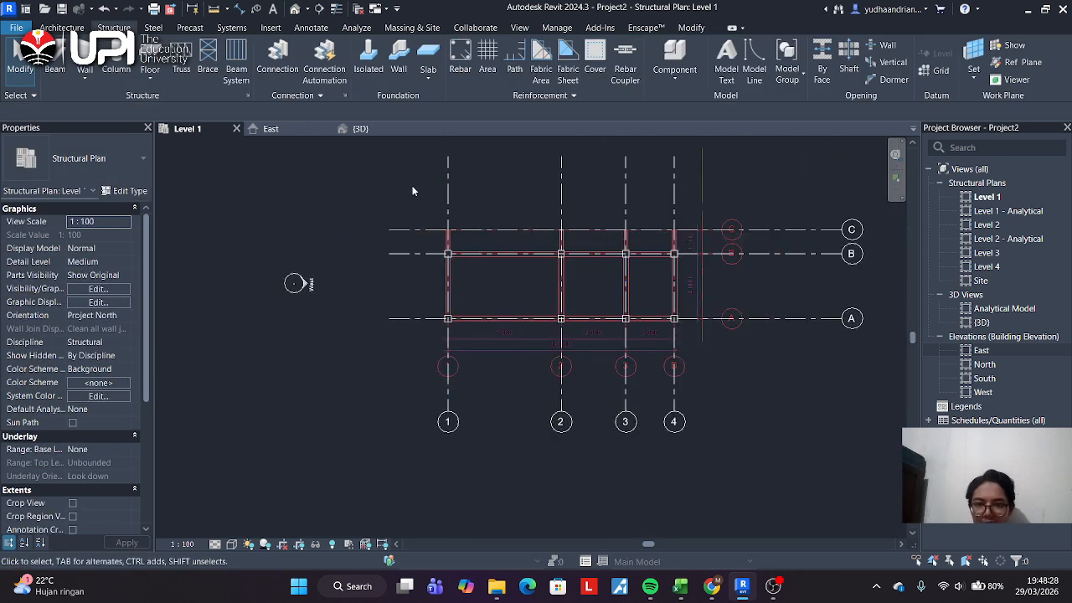
{"action": "left_click_drag", "start_coordinate": [410, 184], "coordinate": [478, 346]}
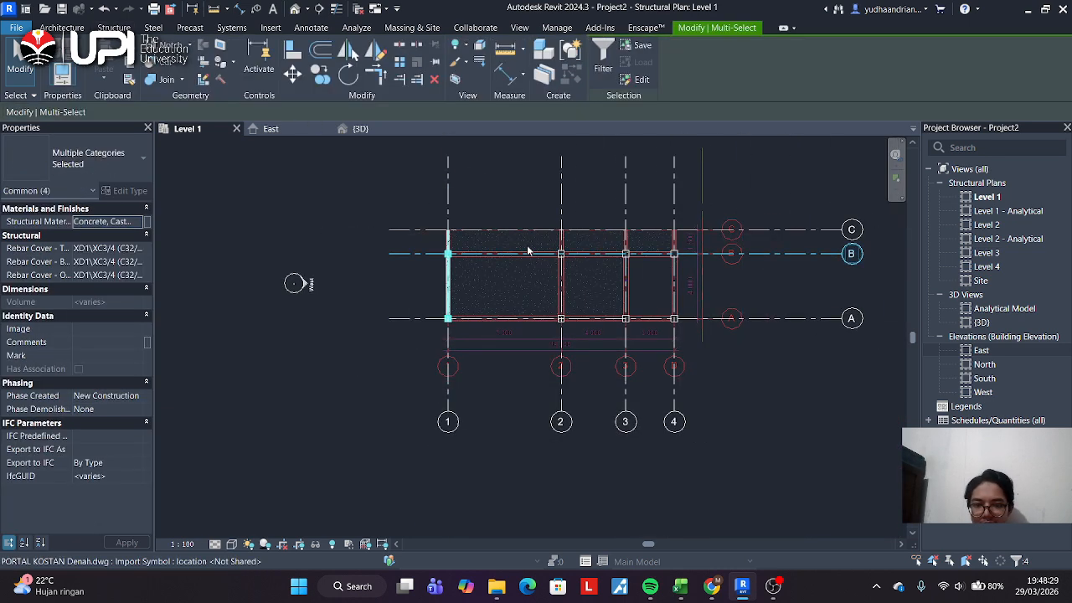
{"action": "left_click", "coordinate": [603, 55]}
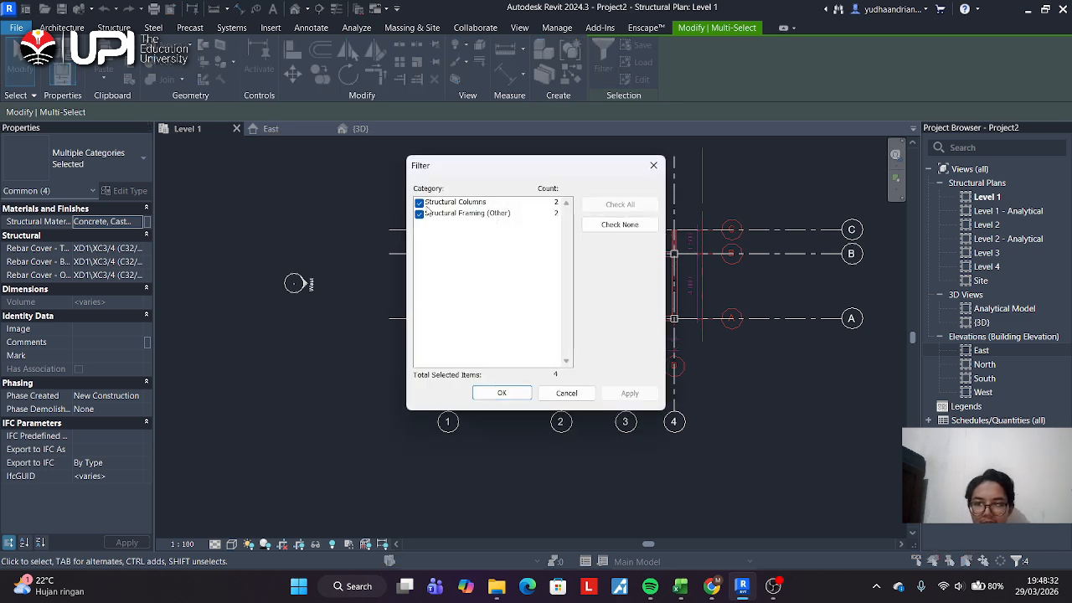
{"action": "left_click", "coordinate": [426, 203]}
{"action": "left_click", "coordinate": [501, 392]}
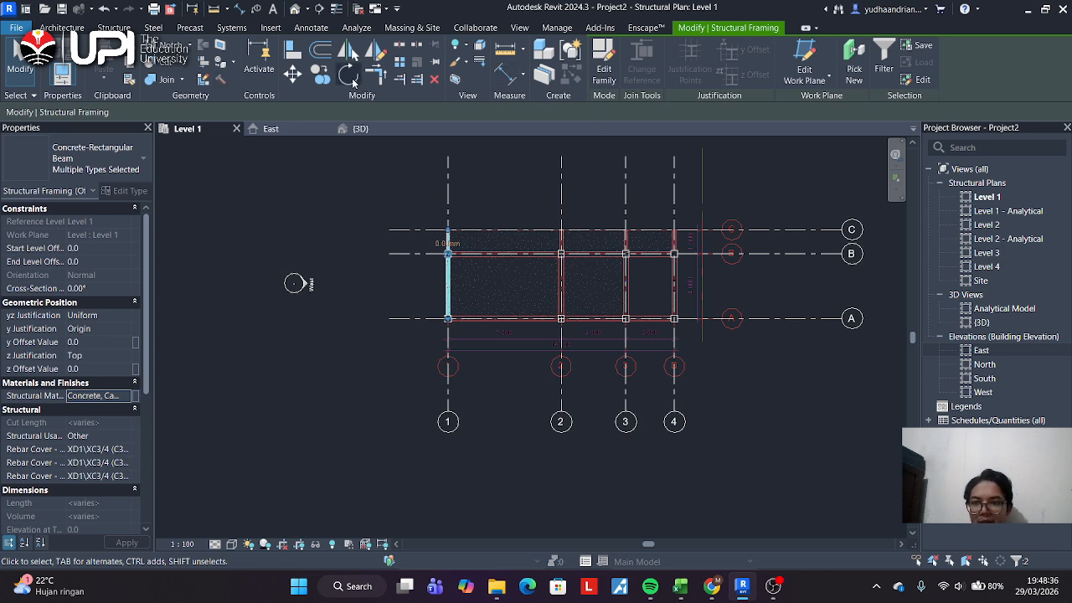
{"action": "left_click", "coordinate": [321, 74]}
{"action": "middle_click_drag", "start_coordinate": [483, 213], "coordinate": [448, 251]}
{"action": "left_click", "coordinate": [437, 246]}
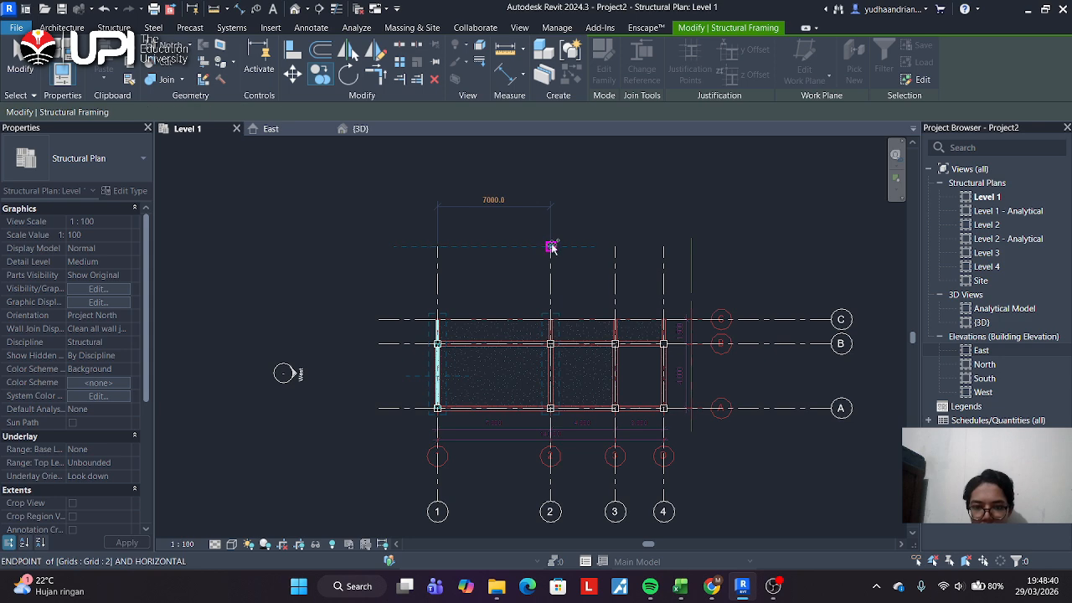
{"action": "left_click", "coordinate": [551, 246]}
{"action": "left_click", "coordinate": [615, 246]}
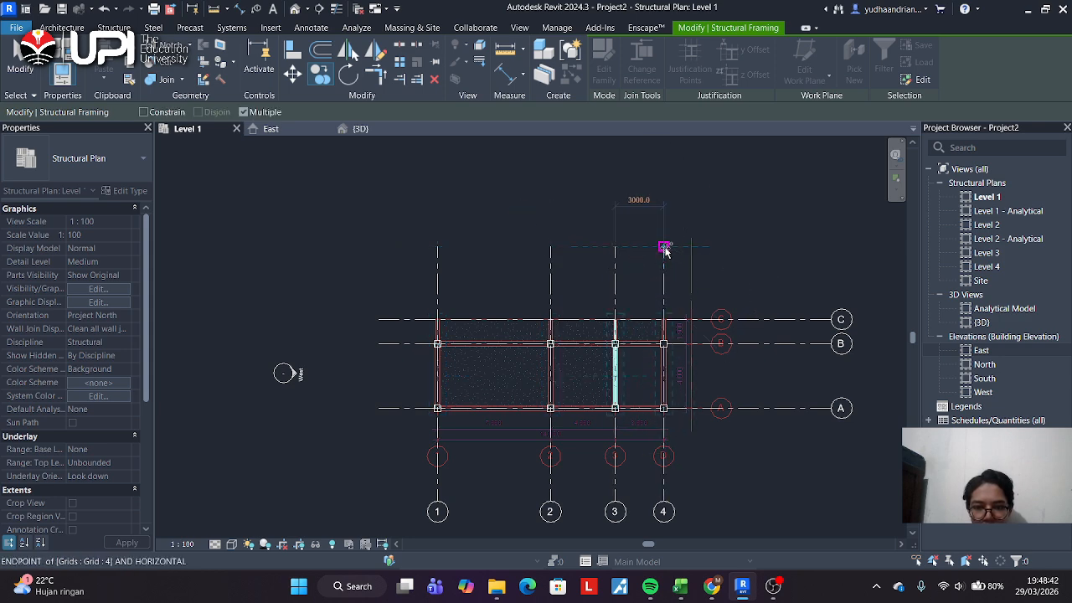
{"action": "left_click", "coordinate": [663, 246]}
{"action": "key", "text": "Escape"}
{"action": "key", "text": "Escape"}
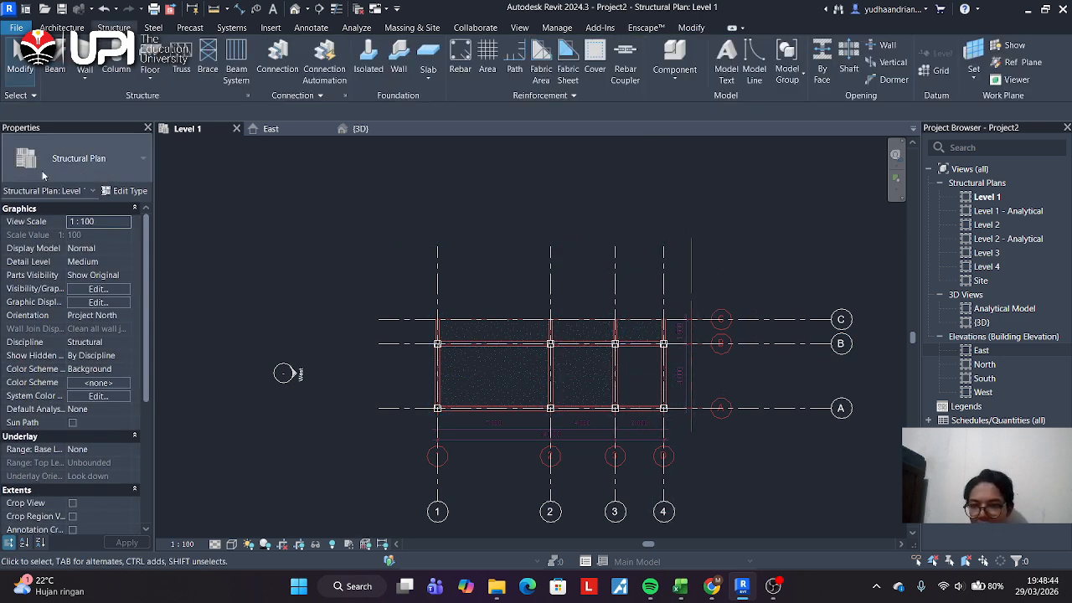
Place a BALOK 30X60 beam along grid B from the column centre at grid 1 to the column centre at grid 4.
{"action": "left_click", "coordinate": [61, 63]}
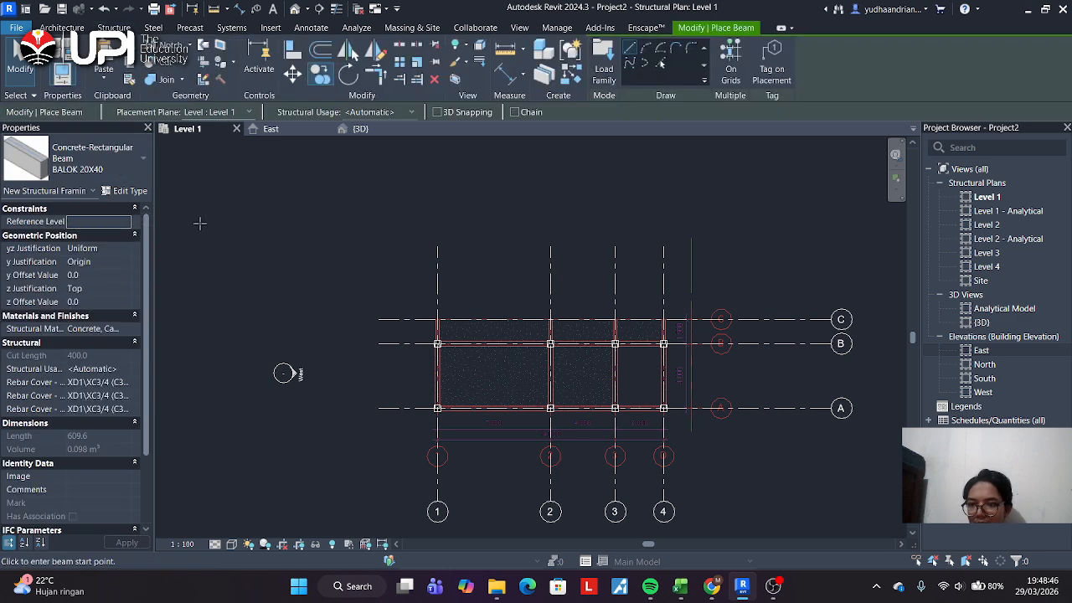
{"action": "left_click", "coordinate": [126, 176]}
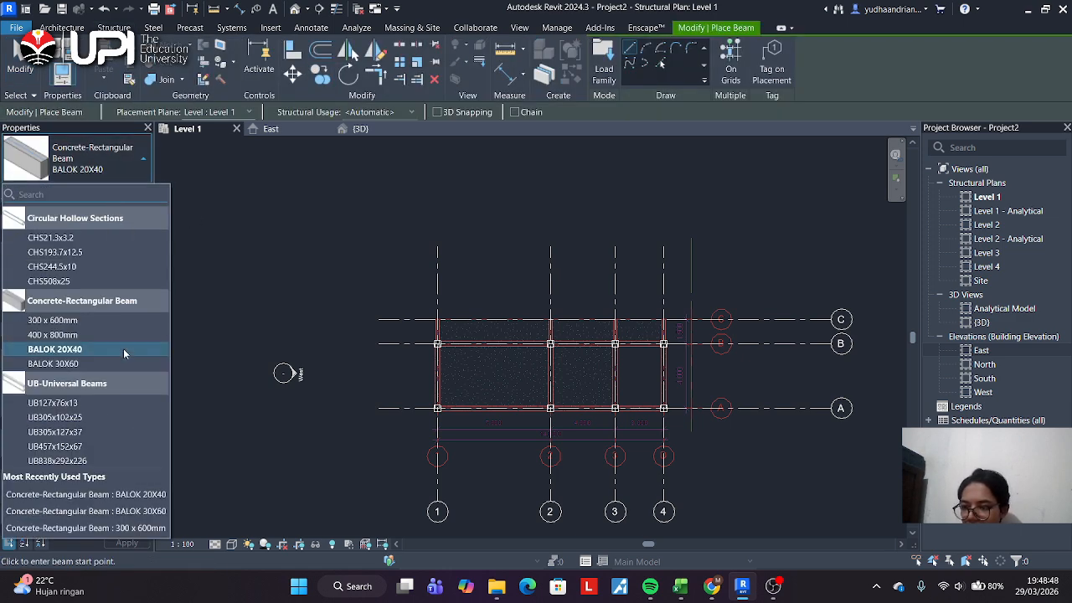
{"action": "left_click", "coordinate": [88, 364]}
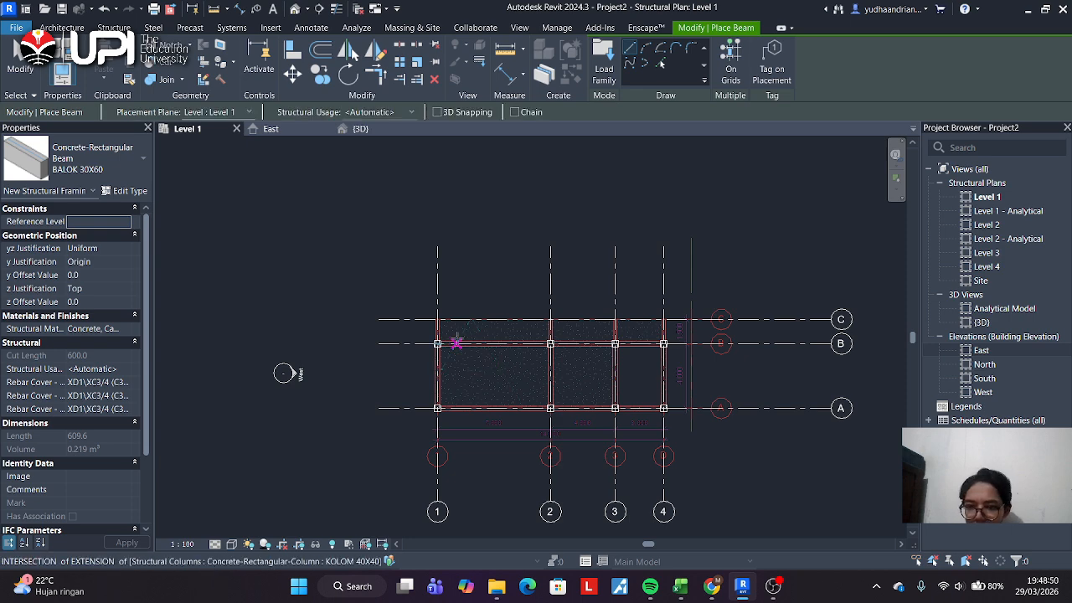
{"action": "scroll", "coordinate": [438, 343], "scroll_direction": "up", "scroll_amount": 2}
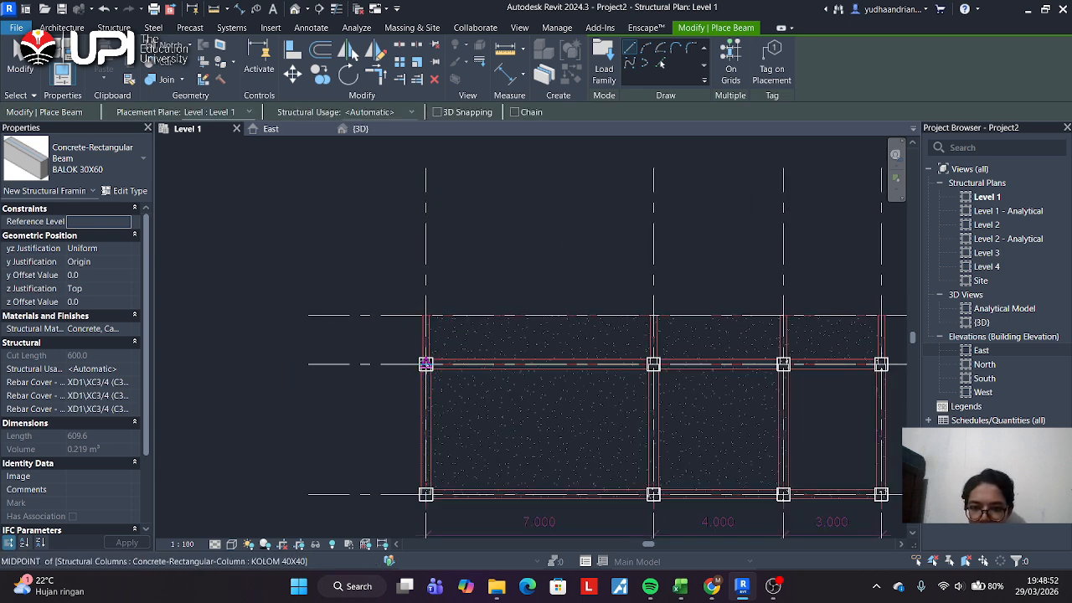
{"action": "scroll", "coordinate": [426, 363], "scroll_direction": "up", "scroll_amount": 2}
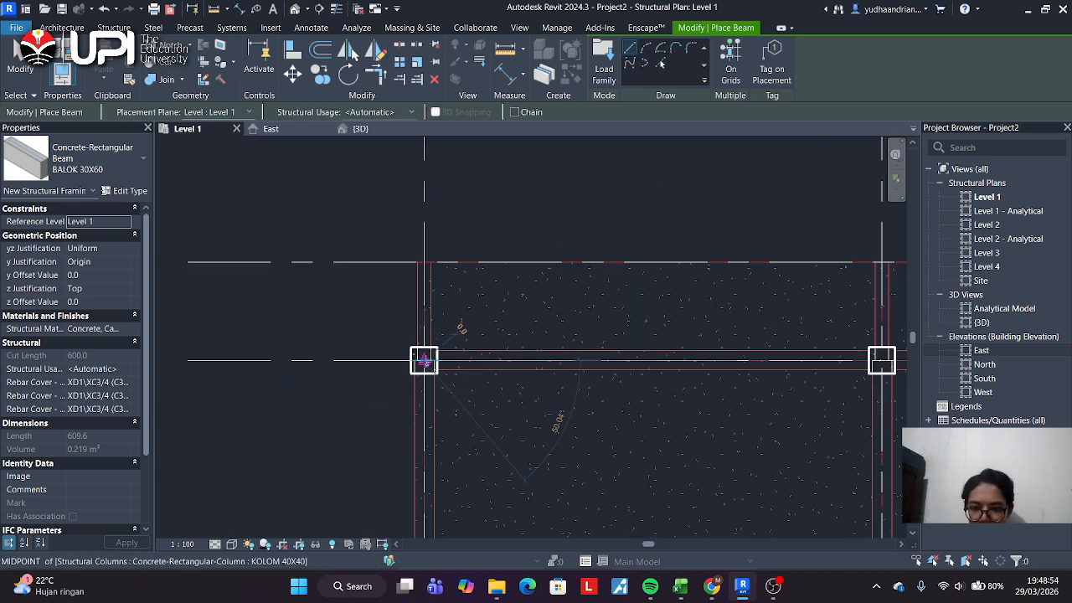
{"action": "left_click", "coordinate": [424, 360]}
{"action": "scroll", "coordinate": [419, 368], "scroll_direction": "down", "scroll_amount": 4}
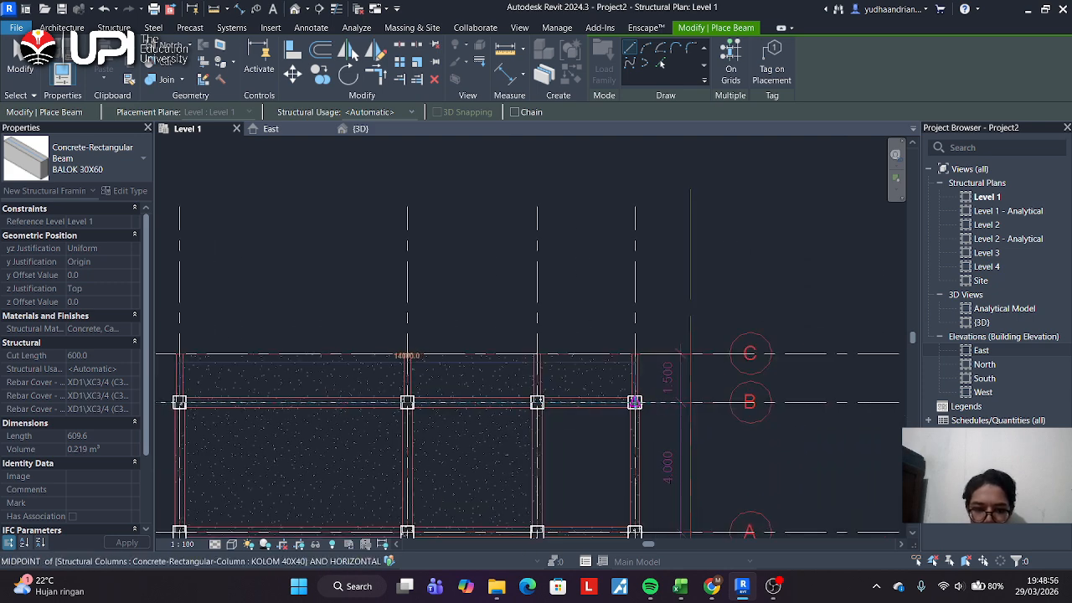
{"action": "scroll", "coordinate": [634, 403], "scroll_direction": "up", "scroll_amount": 2}
{"action": "left_click", "coordinate": [634, 403]}
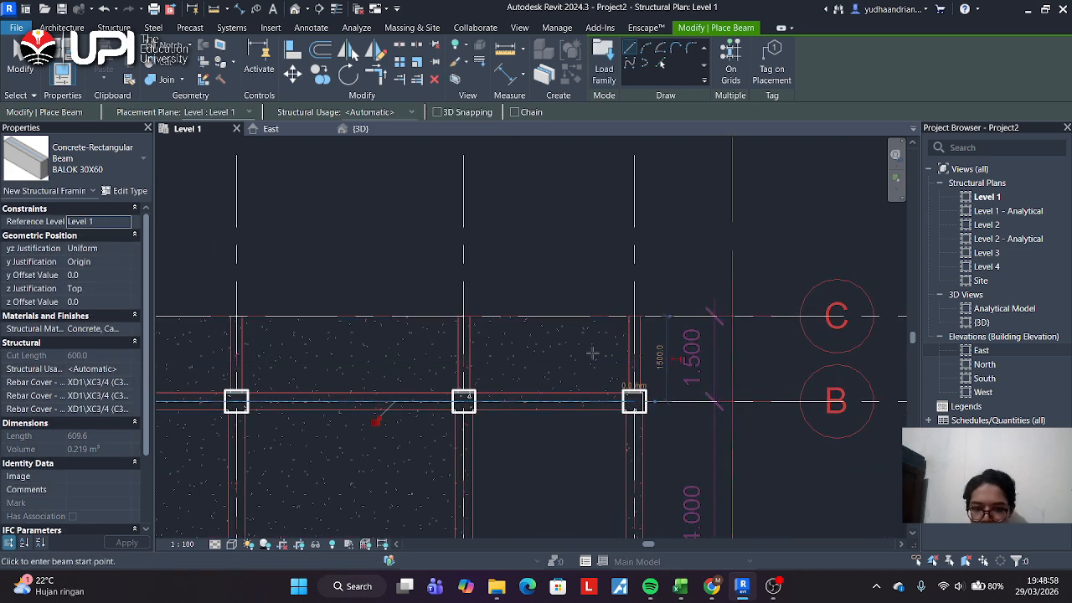
Place a matching BALOK 30X60 beam along grid A from the column at grid 1 to the column at grid 4, and end beam placement.
{"action": "scroll", "coordinate": [634, 403], "scroll_direction": "down", "scroll_amount": 3}
{"action": "middle_click_drag", "start_coordinate": [422, 486], "coordinate": [617, 355]}
{"action": "scroll", "coordinate": [375, 408], "scroll_direction": "up", "scroll_amount": 3}
{"action": "scroll", "coordinate": [374, 407], "scroll_direction": "up", "scroll_amount": 1}
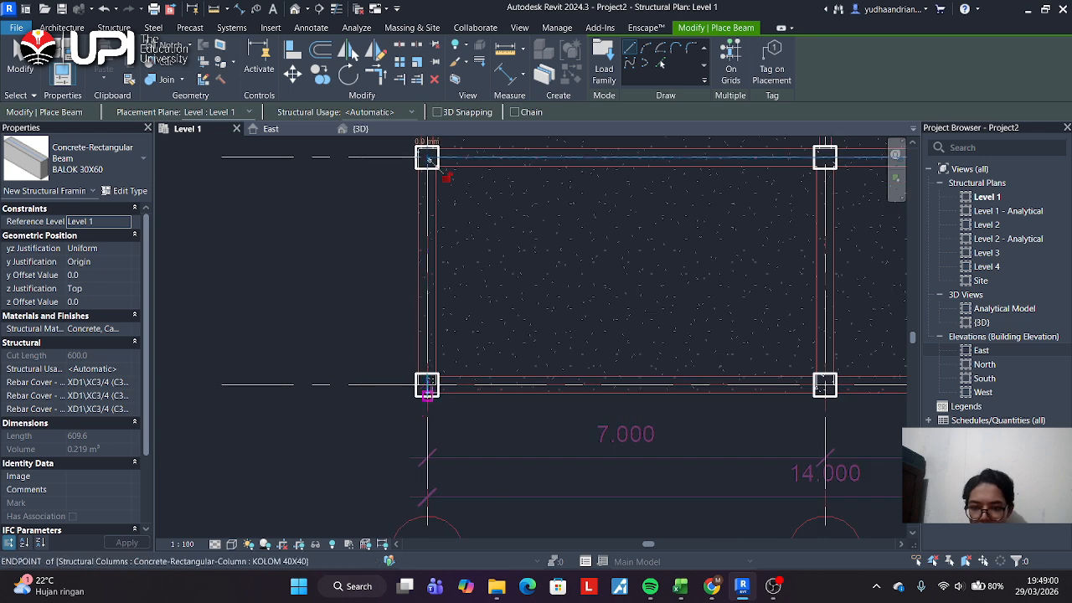
{"action": "left_click", "coordinate": [426, 384]}
{"action": "scroll", "coordinate": [670, 362], "scroll_direction": "down", "scroll_amount": 3}
{"action": "middle_click_drag", "start_coordinate": [692, 357], "coordinate": [364, 369]}
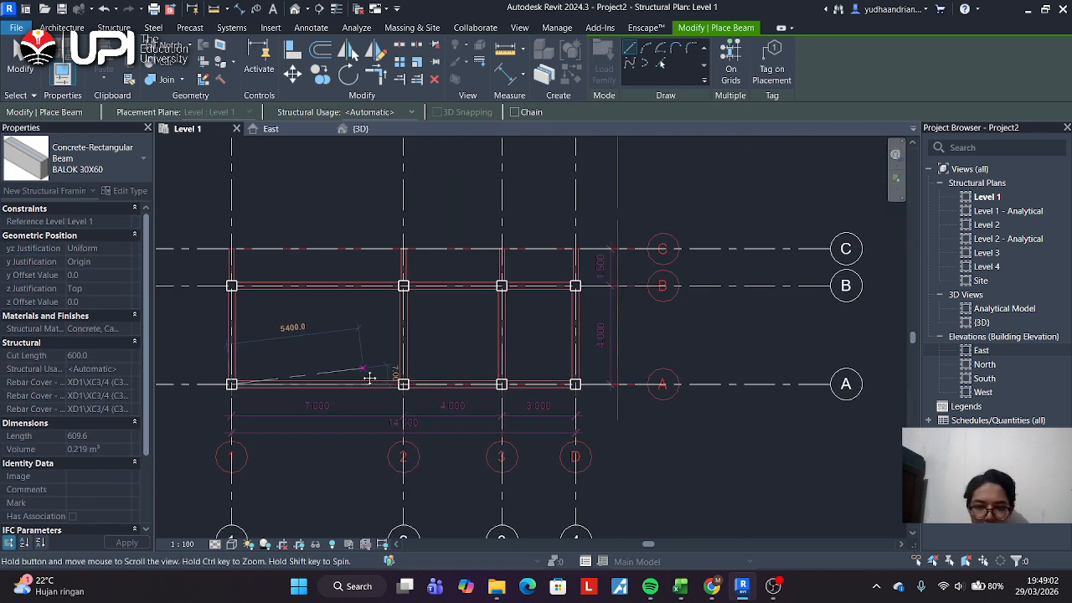
{"action": "scroll", "coordinate": [585, 383], "scroll_direction": "up", "scroll_amount": 3}
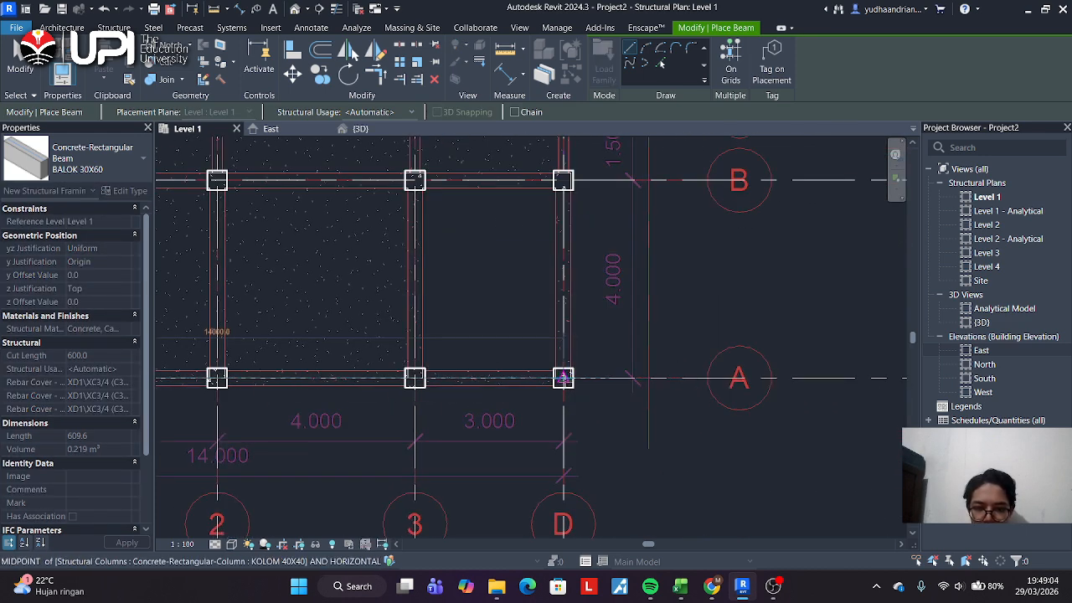
{"action": "left_click", "coordinate": [562, 378]}
{"action": "key", "text": "Escape"}
{"action": "key", "text": "Escape"}
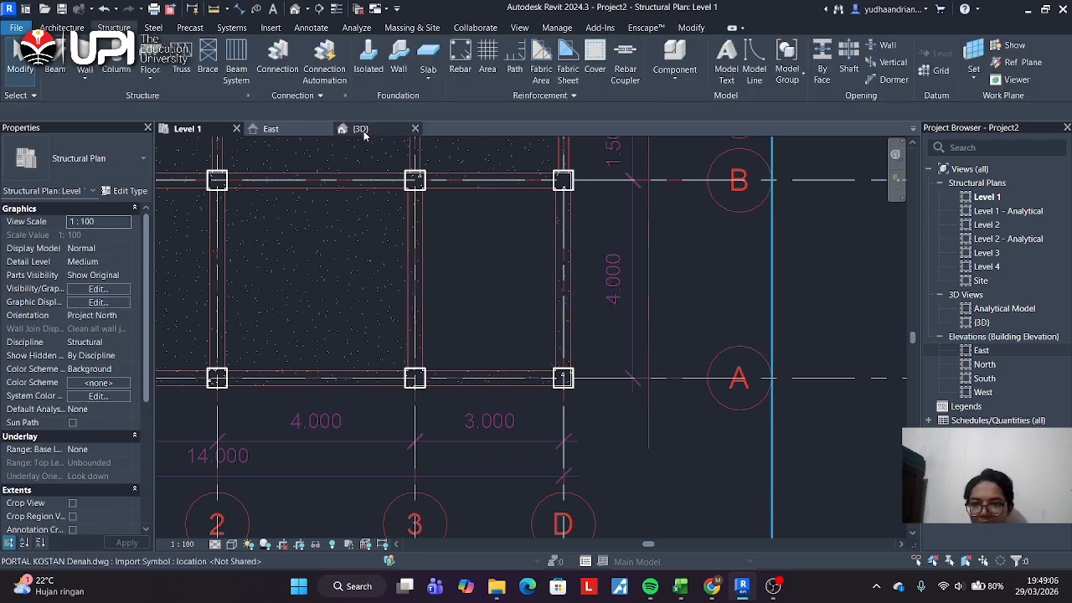
Inspect the Level 1 beam layout in the 3D view and in the Level 1 plan, ending in the 3D view.
{"action": "left_click", "coordinate": [360, 128]}
{"action": "middle_click_drag", "start_coordinate": [469, 394], "coordinate": [321, 326], "text": "shift"}
{"action": "scroll", "coordinate": [405, 366], "scroll_direction": "up", "scroll_amount": 4}
{"action": "scroll", "coordinate": [324, 327], "scroll_direction": "down", "scroll_amount": 2}
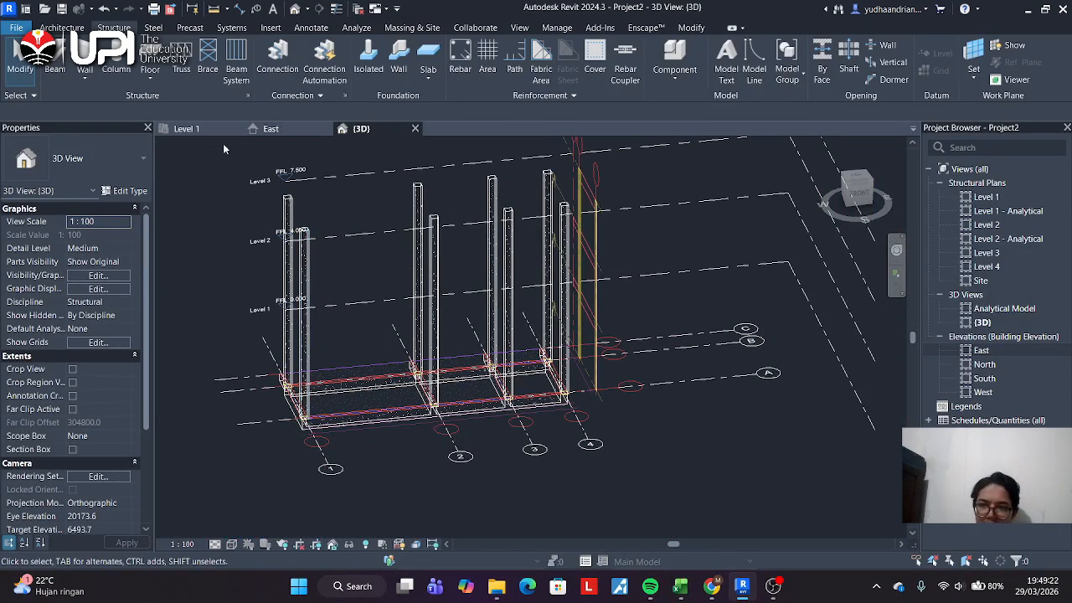
{"action": "left_click", "coordinate": [189, 128]}
{"action": "scroll", "coordinate": [466, 324], "scroll_direction": "down", "scroll_amount": 4}
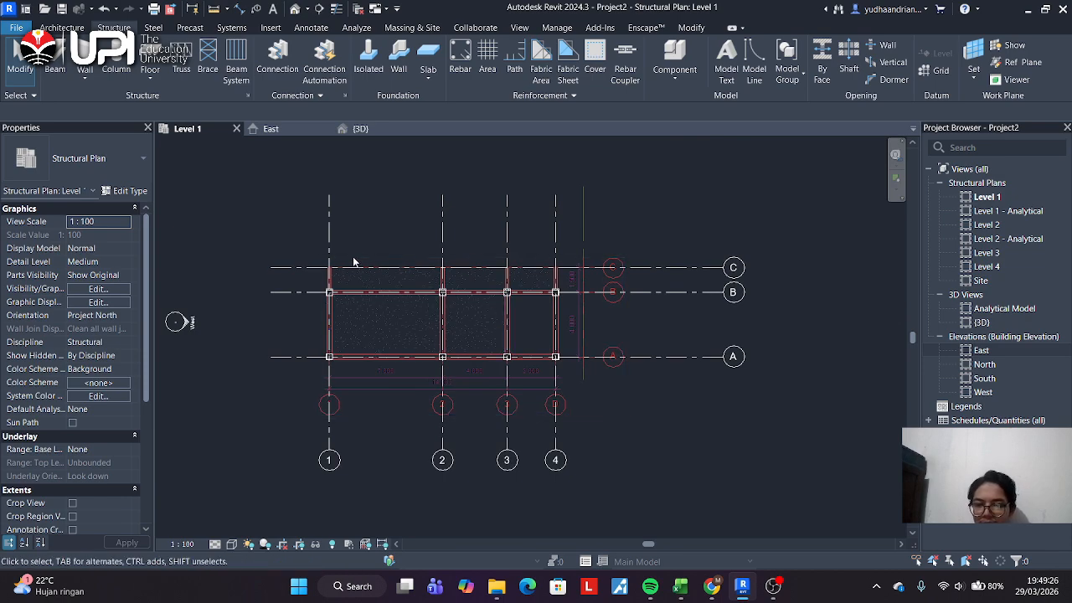
{"action": "left_click", "coordinate": [358, 128]}
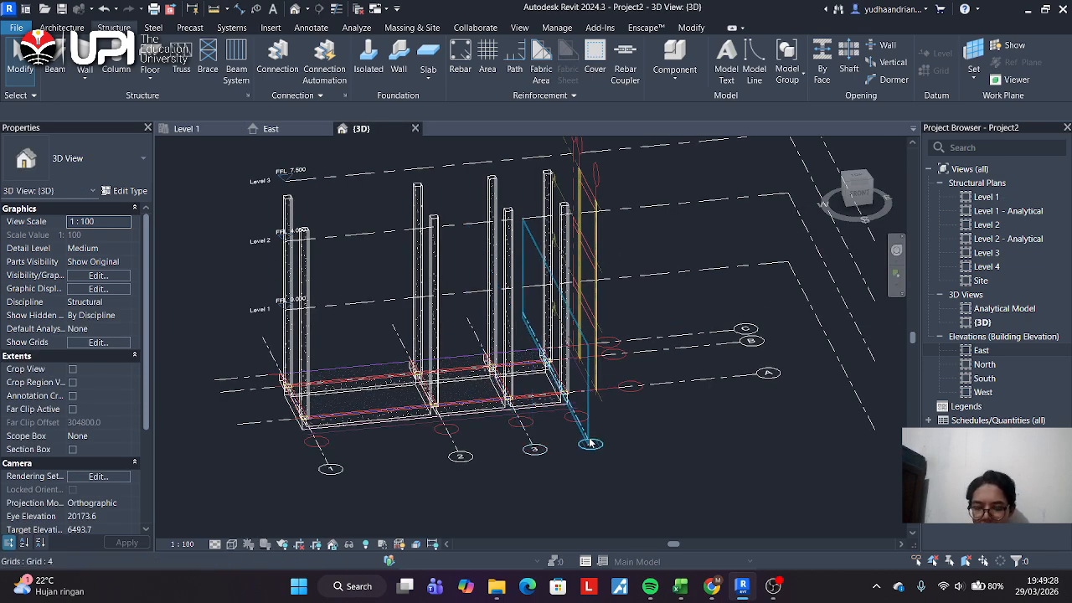
Select the whole Level 1 beam layout in the 3D view, filtered to the Structural Framing (Other) category only.
{"action": "middle_click_drag", "start_coordinate": [592, 442], "coordinate": [495, 368], "text": "shift"}
{"action": "left_click_drag", "start_coordinate": [197, 342], "coordinate": [745, 495]}
{"action": "left_click", "coordinate": [603, 57]}
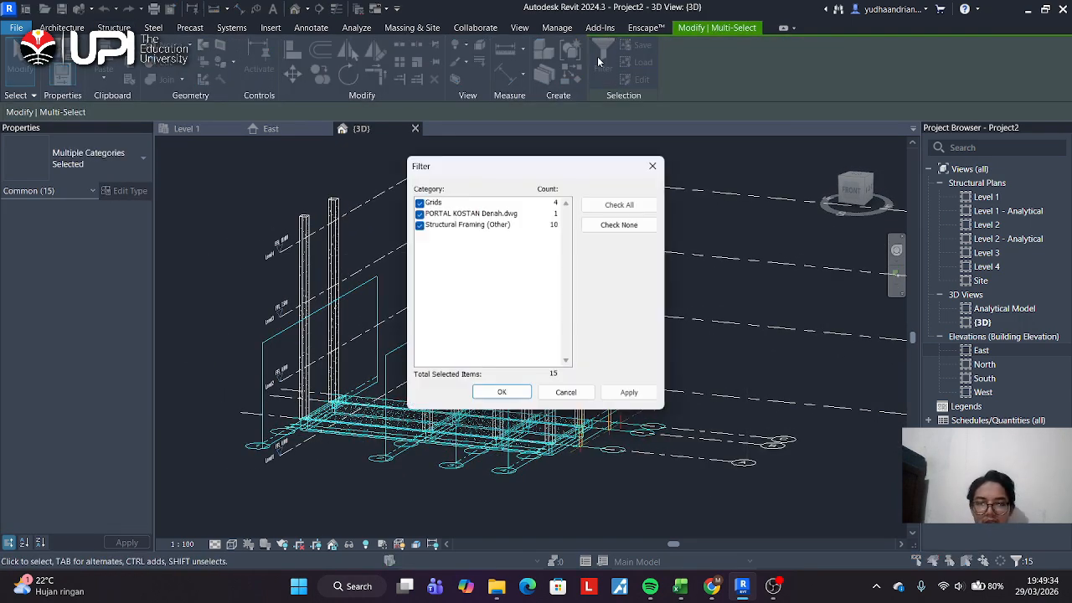
{"action": "left_click", "coordinate": [420, 202]}
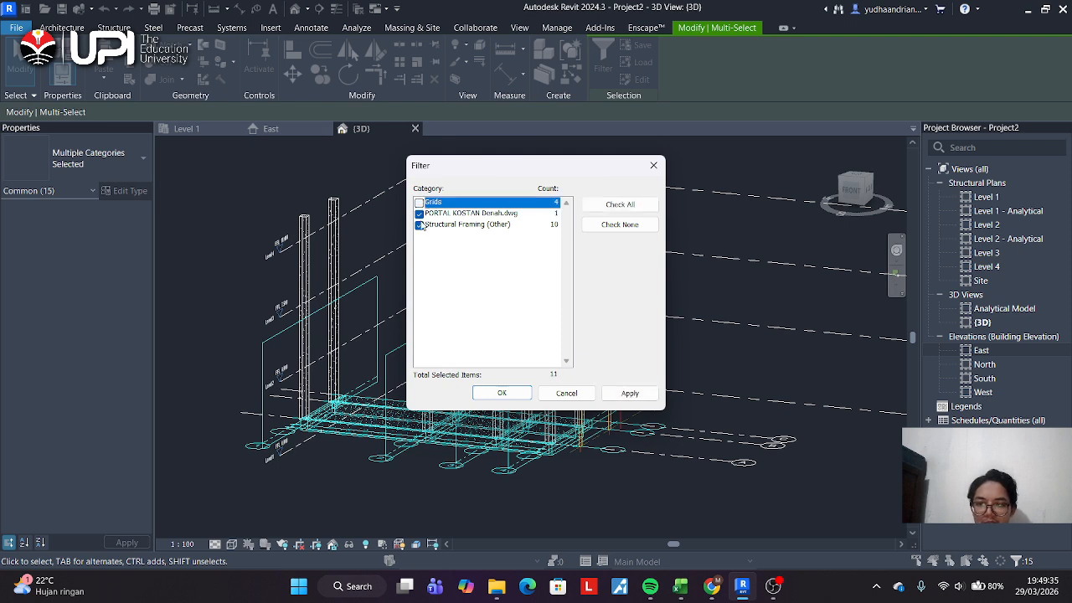
{"action": "left_click", "coordinate": [619, 226]}
{"action": "left_click", "coordinate": [420, 224]}
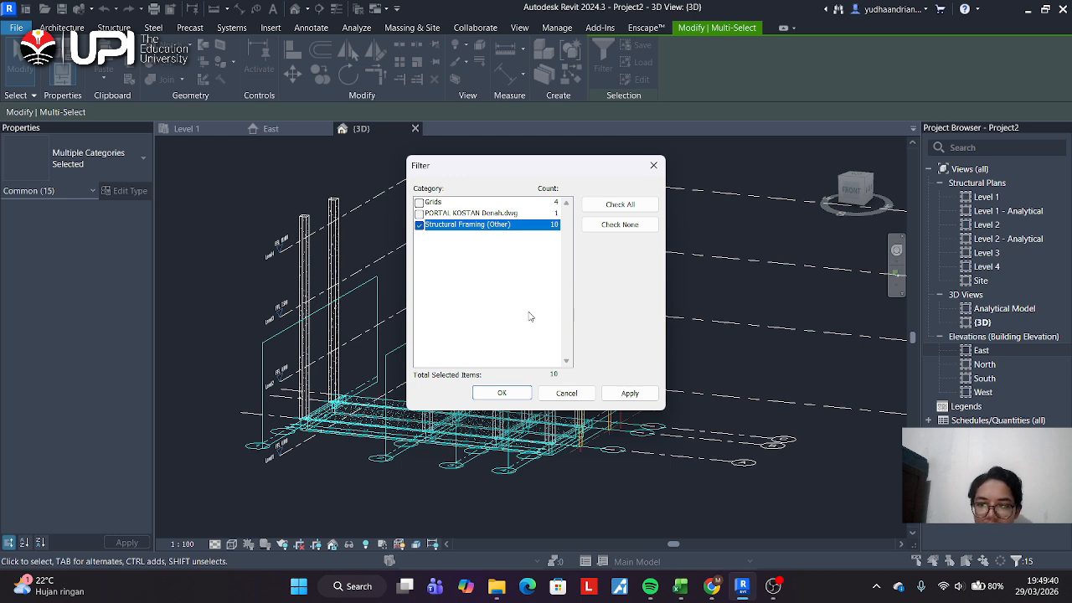
{"action": "left_click", "coordinate": [501, 394]}
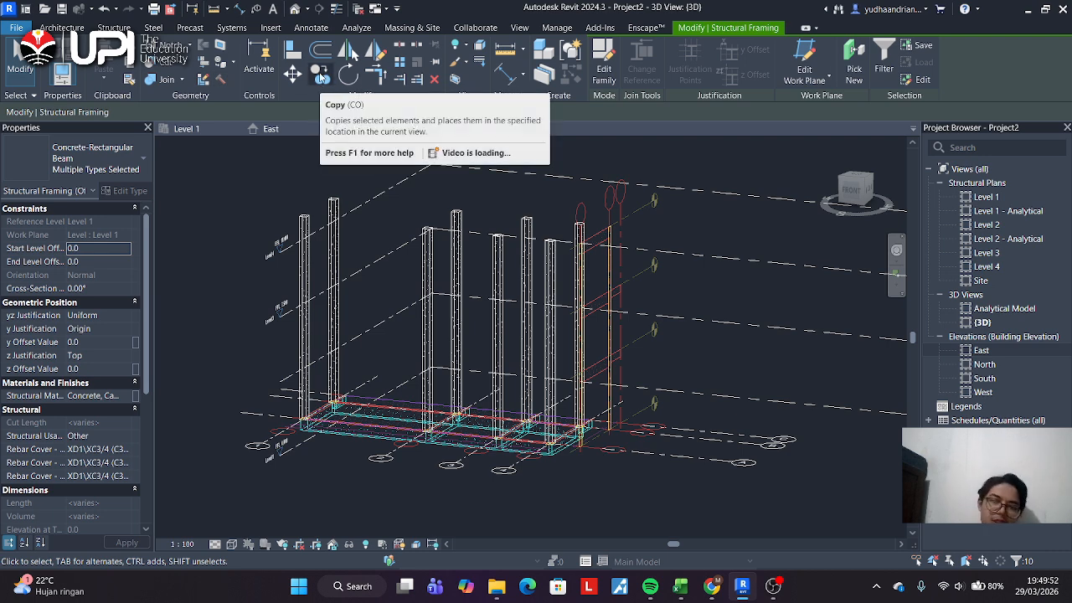
Copy the selected beams to the clipboard and paste them aligned to Level 2, Level 3 and Level 4.
{"action": "left_click", "coordinate": [131, 68]}
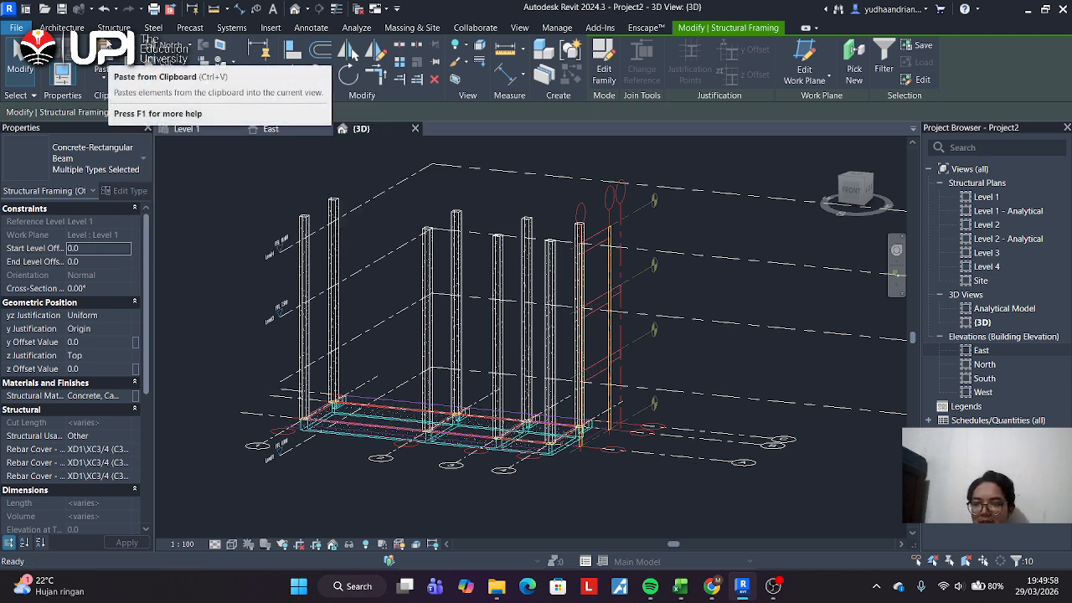
{"action": "left_click", "coordinate": [100, 81]}
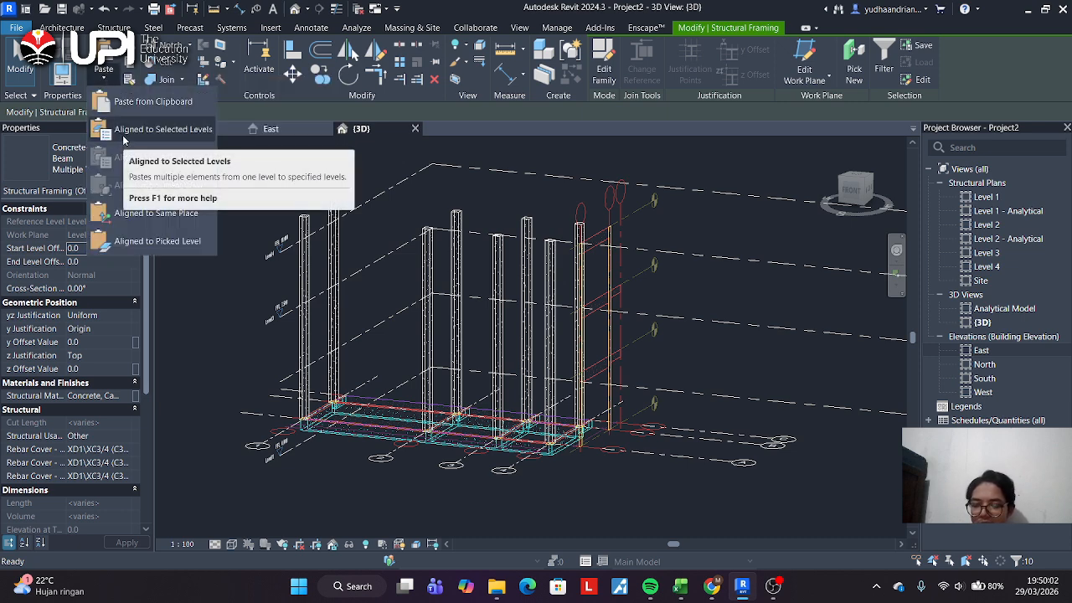
{"action": "left_click", "coordinate": [123, 134]}
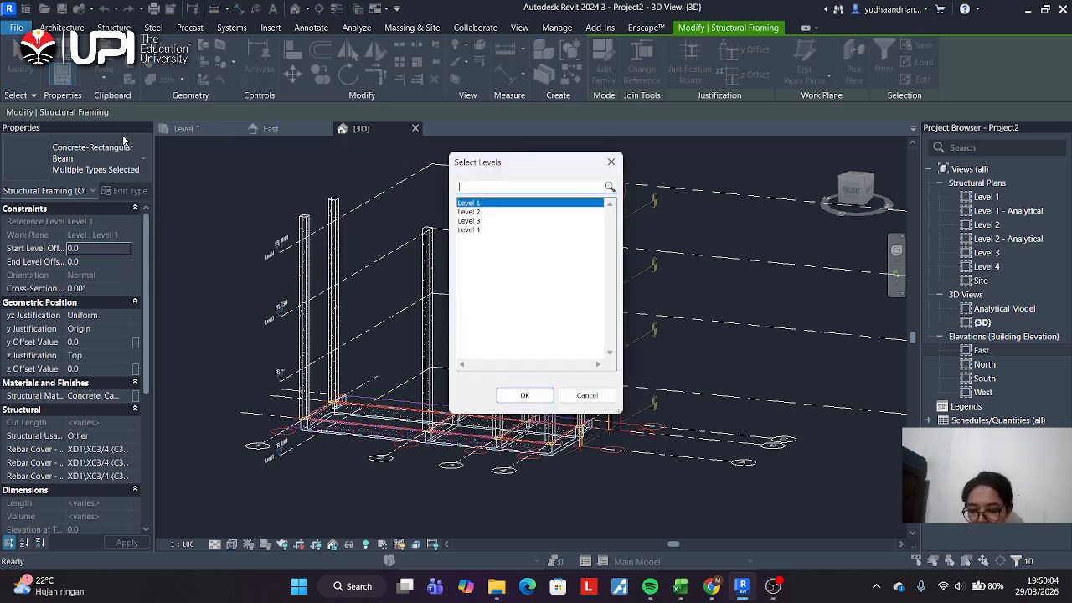
{"action": "left_click", "coordinate": [490, 212]}
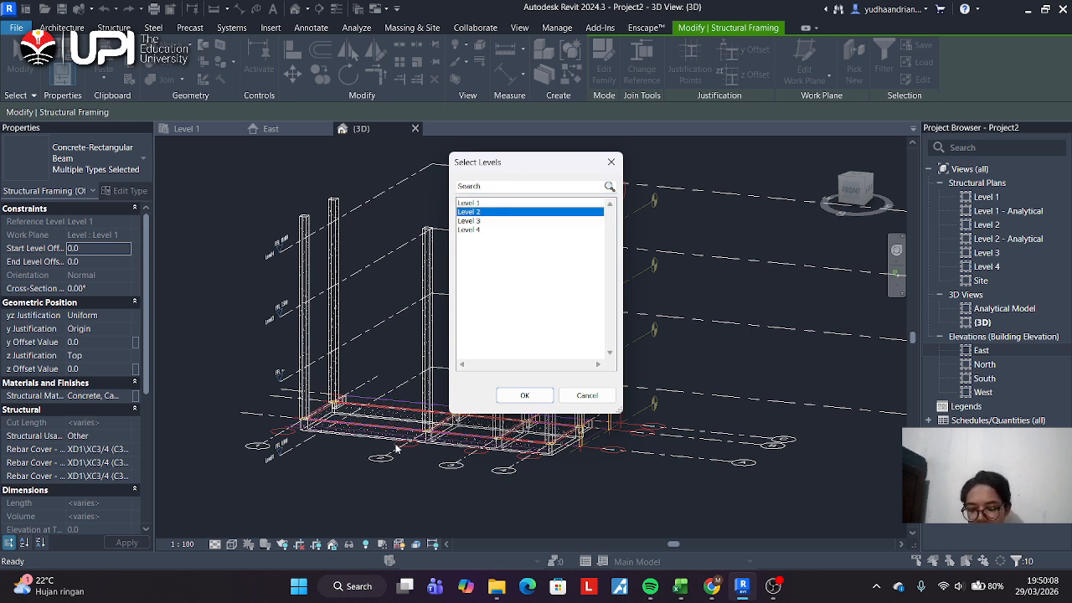
{"action": "left_click", "coordinate": [485, 221], "text": "ctrl"}
{"action": "left_click", "coordinate": [479, 230], "text": "ctrl"}
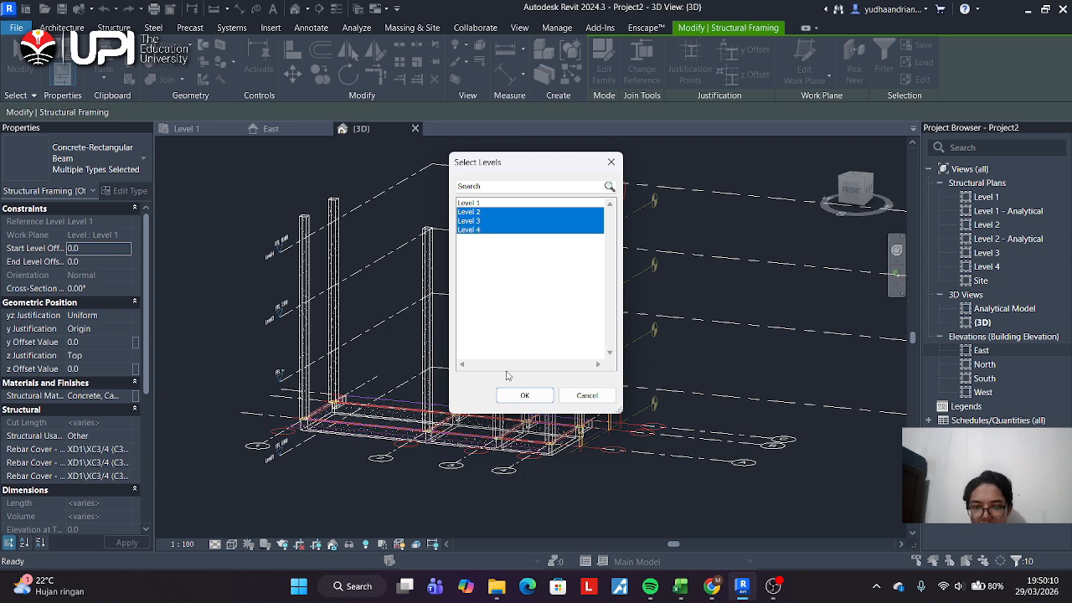
{"action": "left_click", "coordinate": [528, 395]}
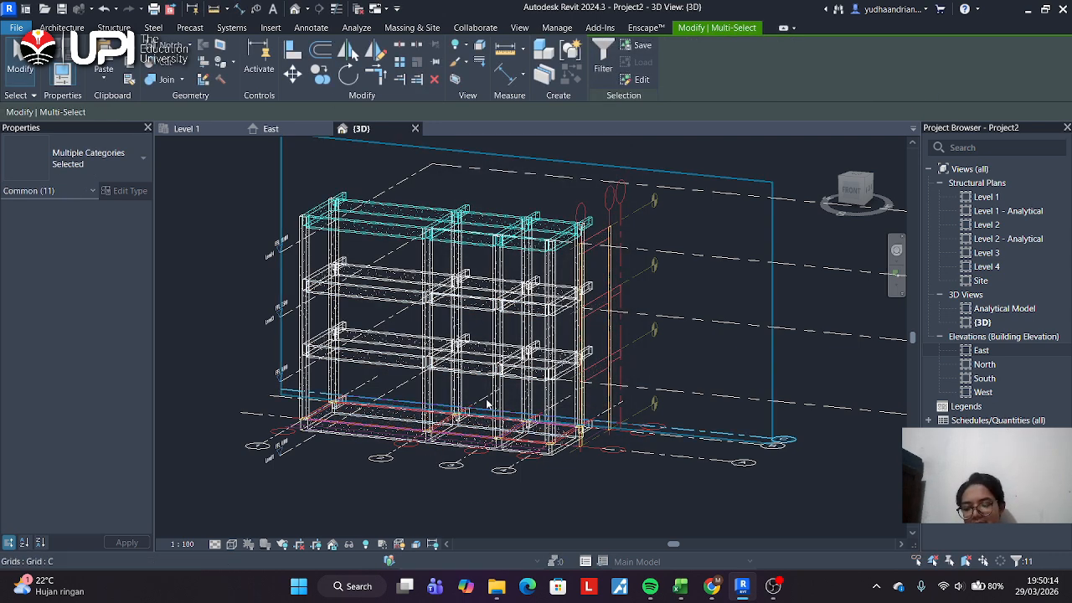
{"action": "key", "text": "Escape"}
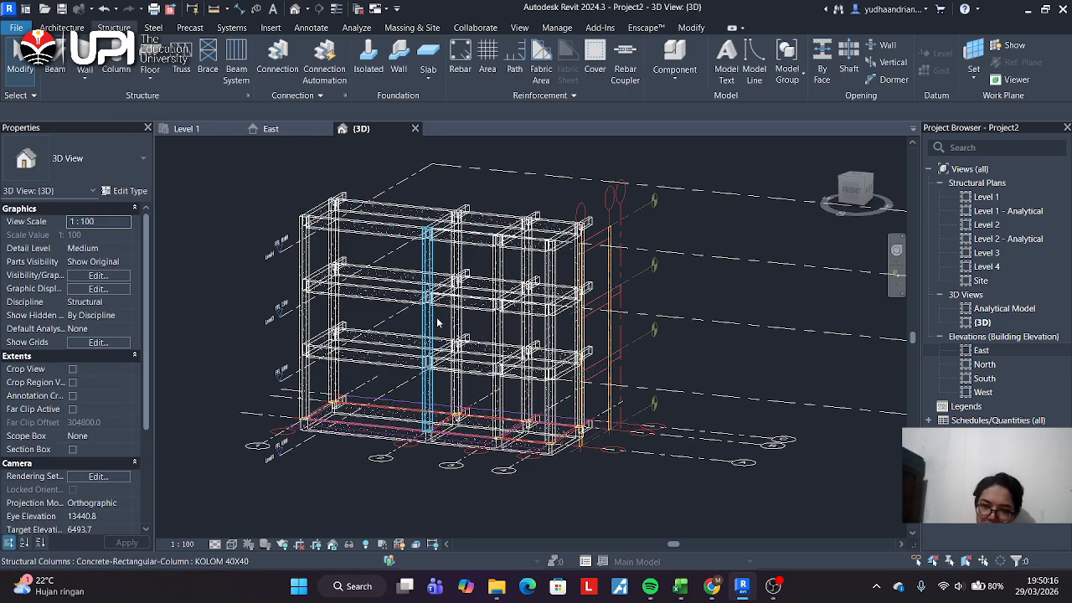
Select the original beams on Level 1, filter out the grids, and delete the beams.
{"action": "middle_click_drag", "start_coordinate": [634, 396], "coordinate": [572, 378], "text": "shift"}
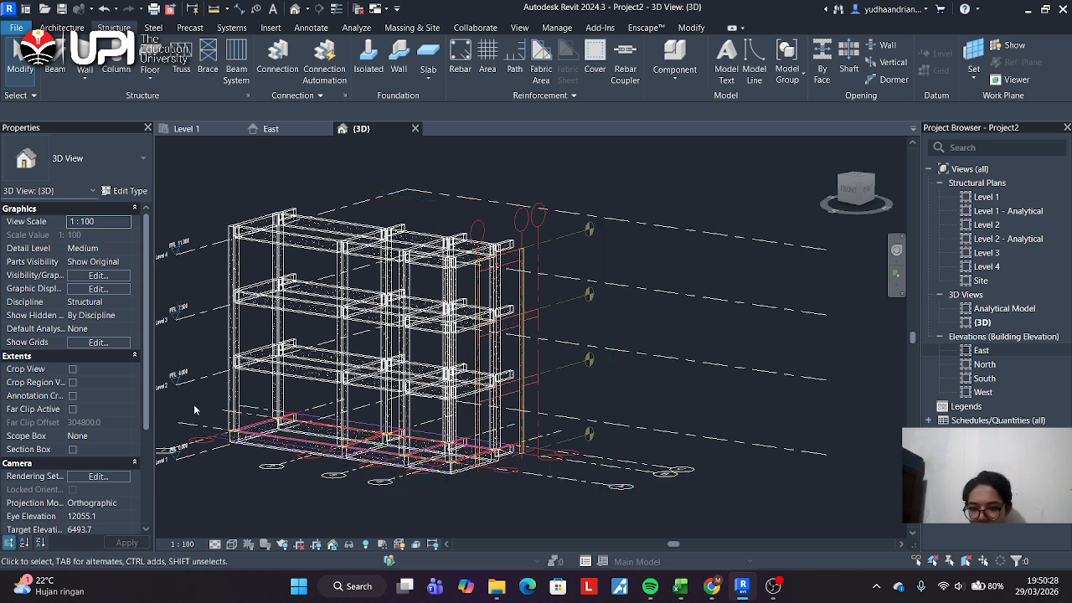
{"action": "left_click_drag", "start_coordinate": [183, 398], "coordinate": [559, 494]}
{"action": "left_click", "coordinate": [601, 51]}
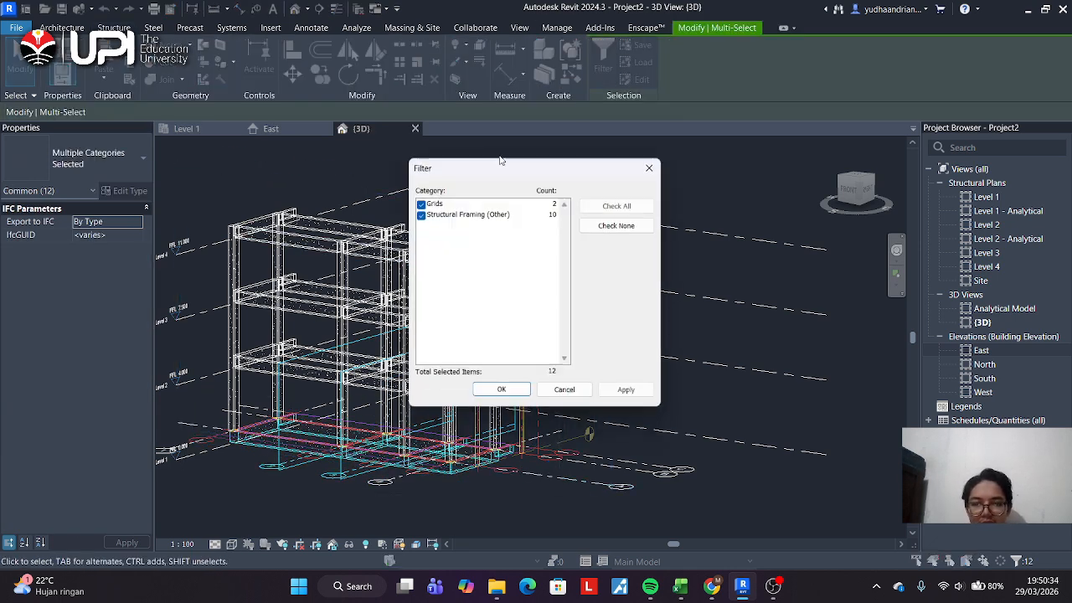
{"action": "left_click", "coordinate": [420, 204]}
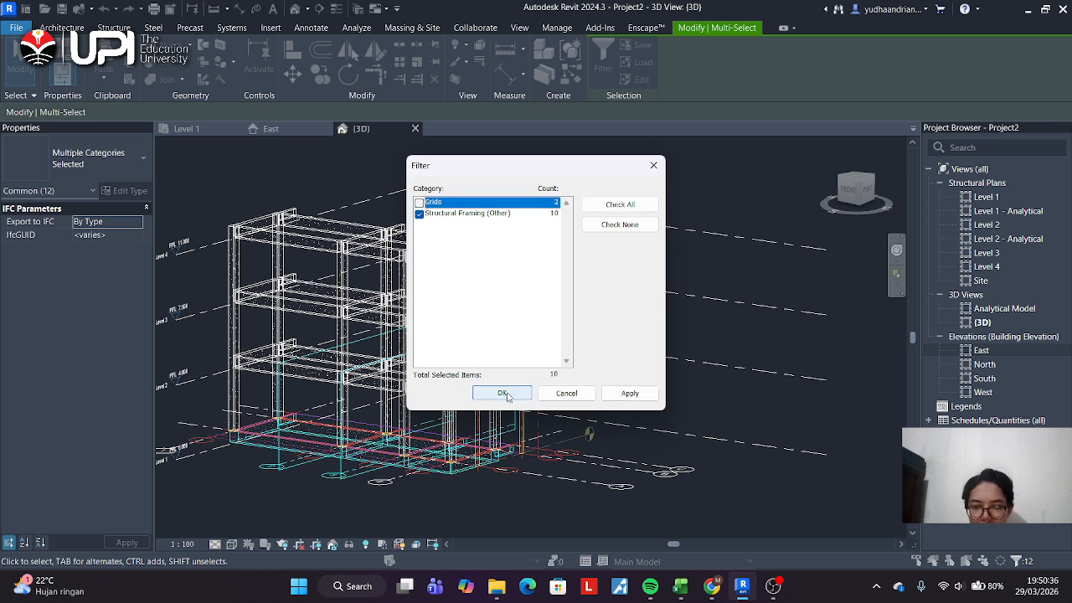
{"action": "left_click", "coordinate": [503, 394]}
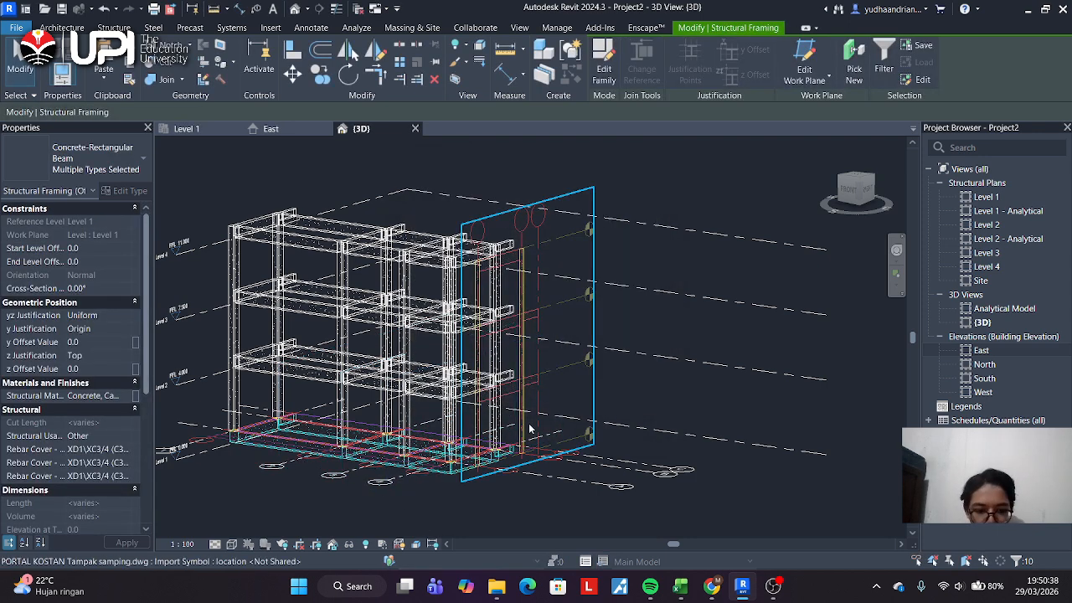
{"action": "key", "text": "Escape"}
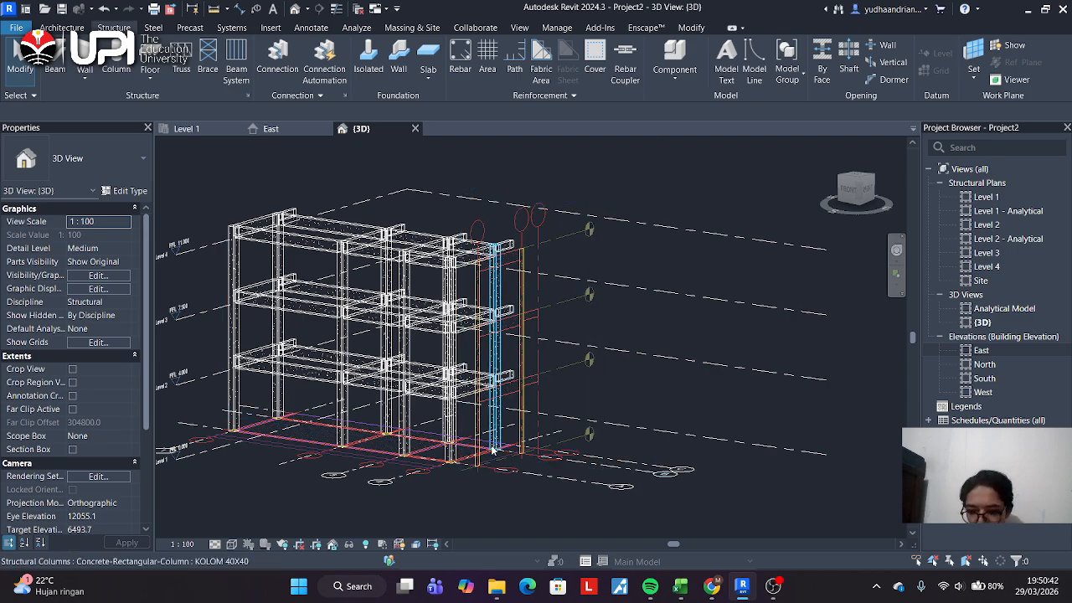
Hide both imported PORTAL KOSTAN CAD drawings in the 3D view's visibility overrides.
{"action": "middle_click_drag", "start_coordinate": [477, 406], "coordinate": [425, 210], "text": "shift"}
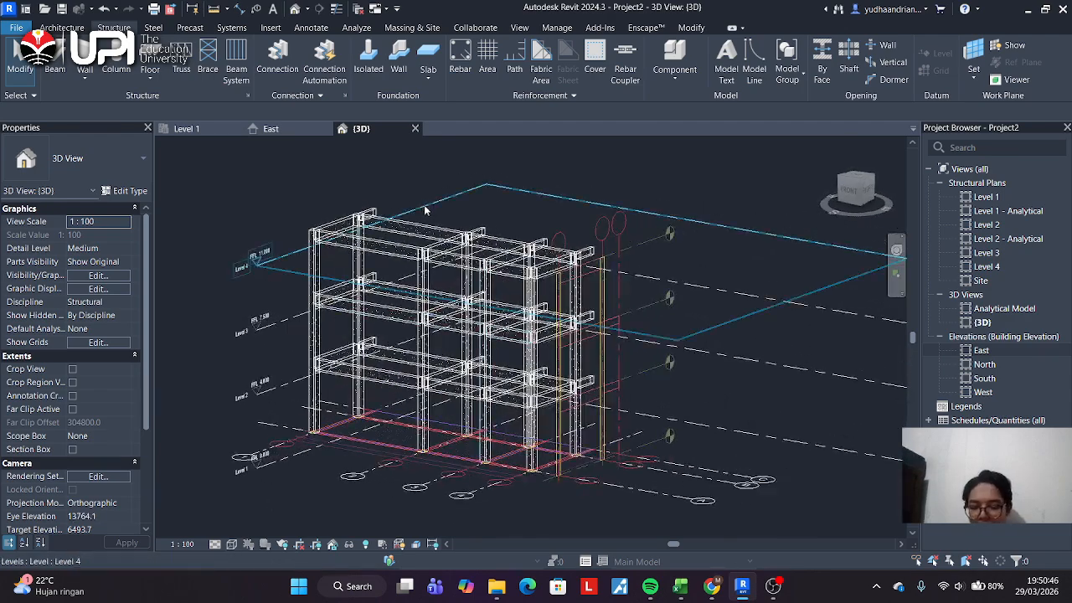
{"action": "key", "text": "v"}
{"action": "key", "text": "v"}
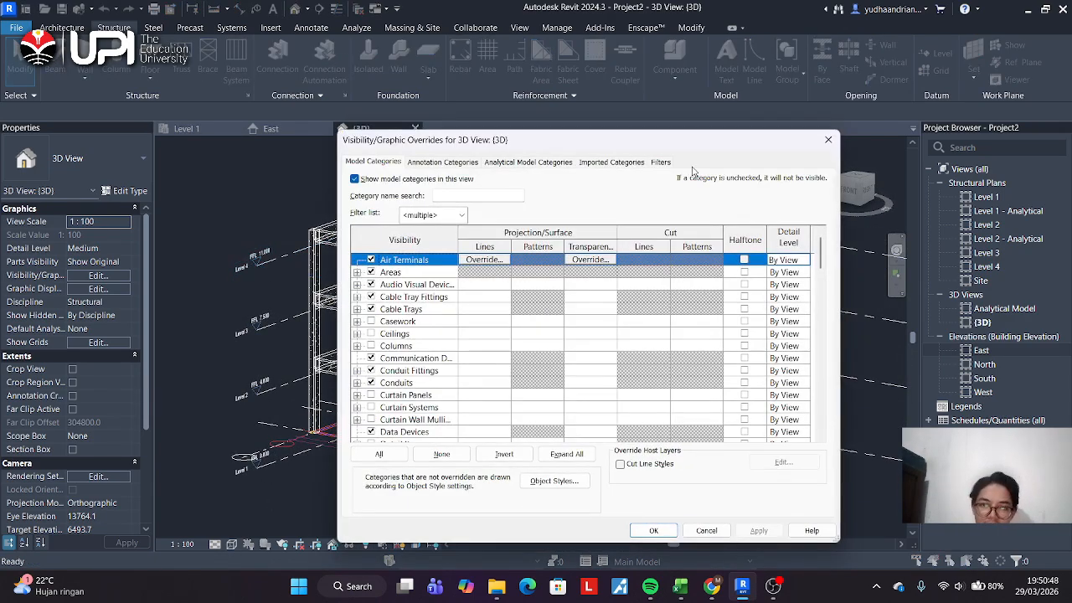
{"action": "left_click", "coordinate": [634, 162]}
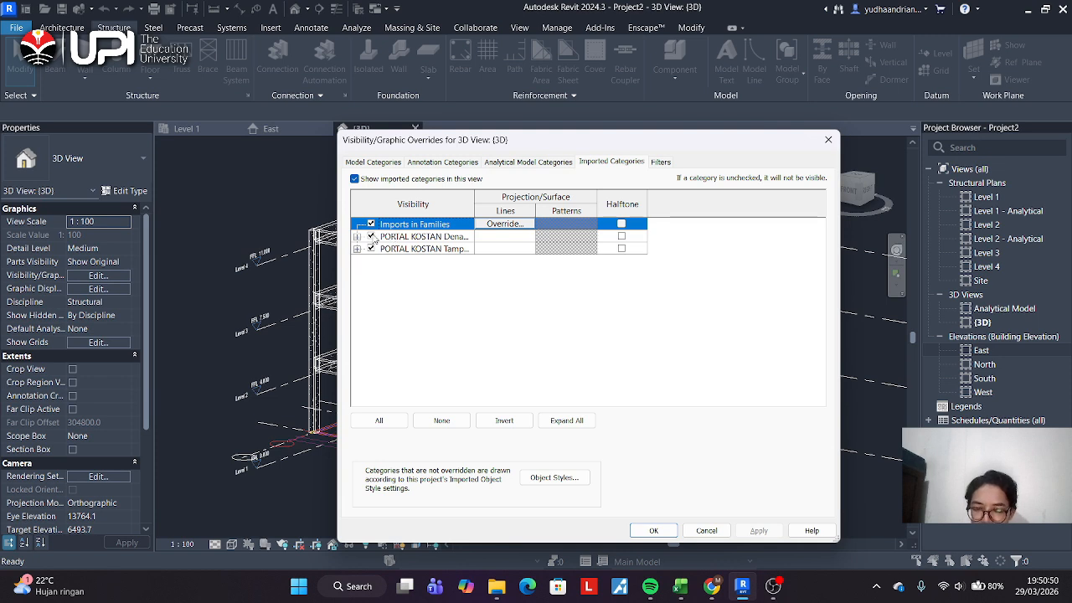
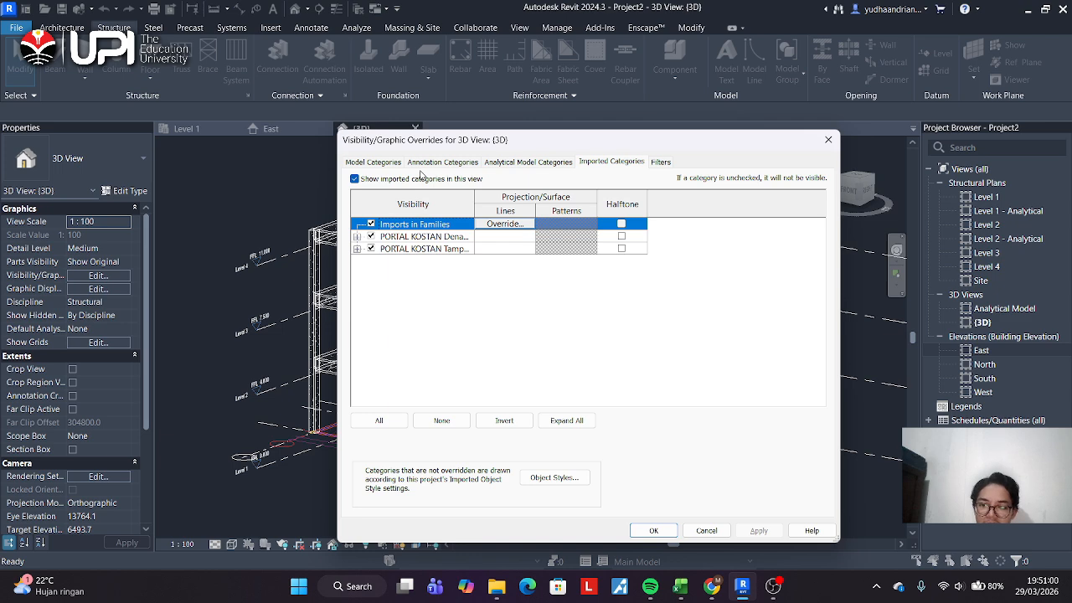
{"action": "left_click", "coordinate": [370, 236]}
{"action": "left_click", "coordinate": [371, 248]}
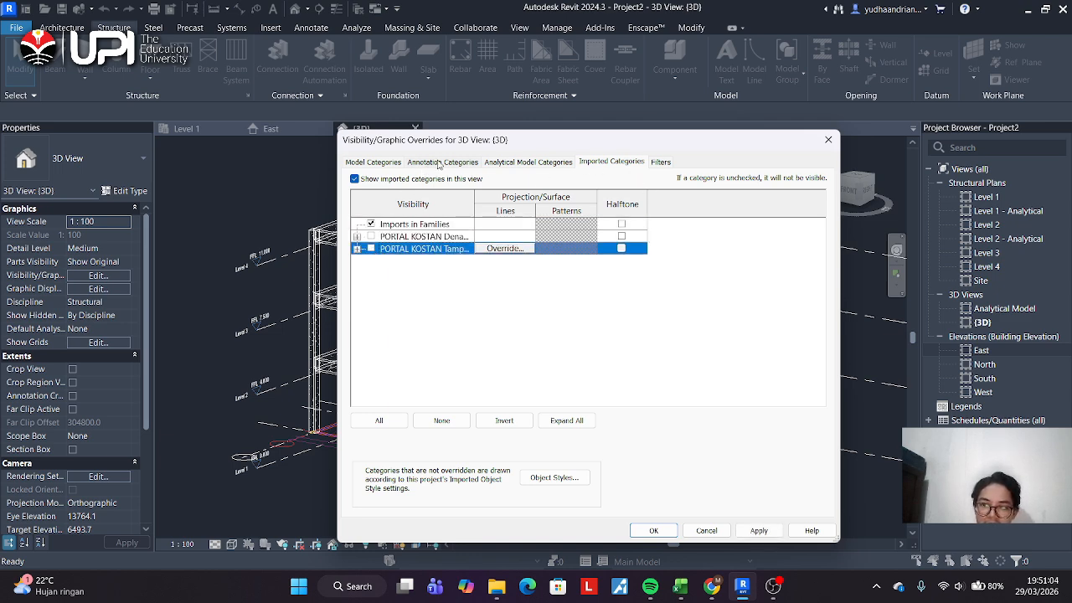
Hide the Levels annotation category in the 3D view and apply the visibility overrides.
{"action": "left_click", "coordinate": [370, 163]}
{"action": "left_click_drag", "start_coordinate": [391, 146], "coordinate": [539, 139]}
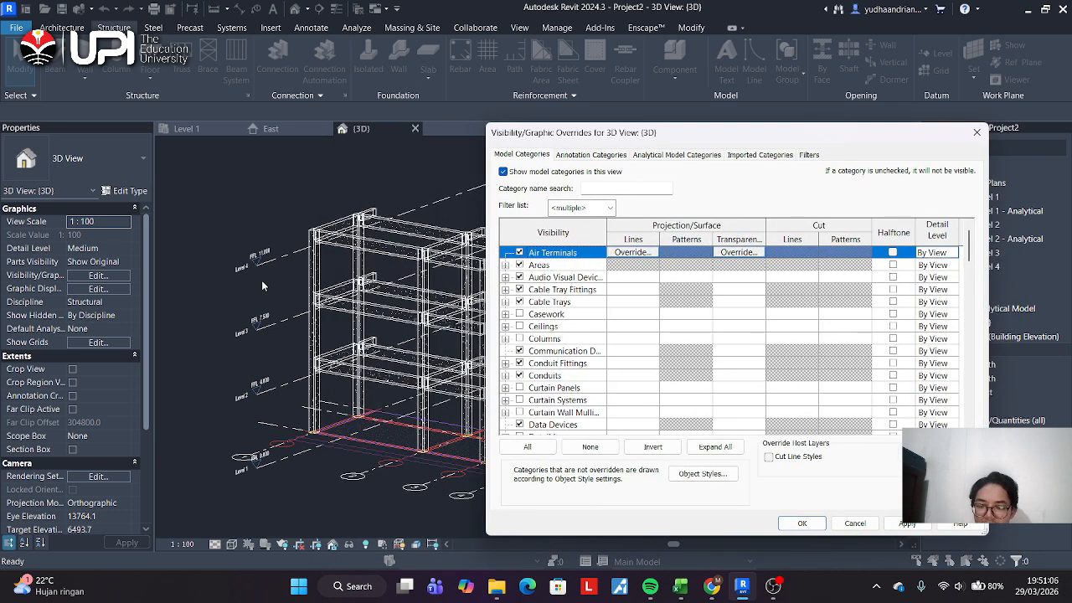
{"action": "left_click", "coordinate": [585, 155]}
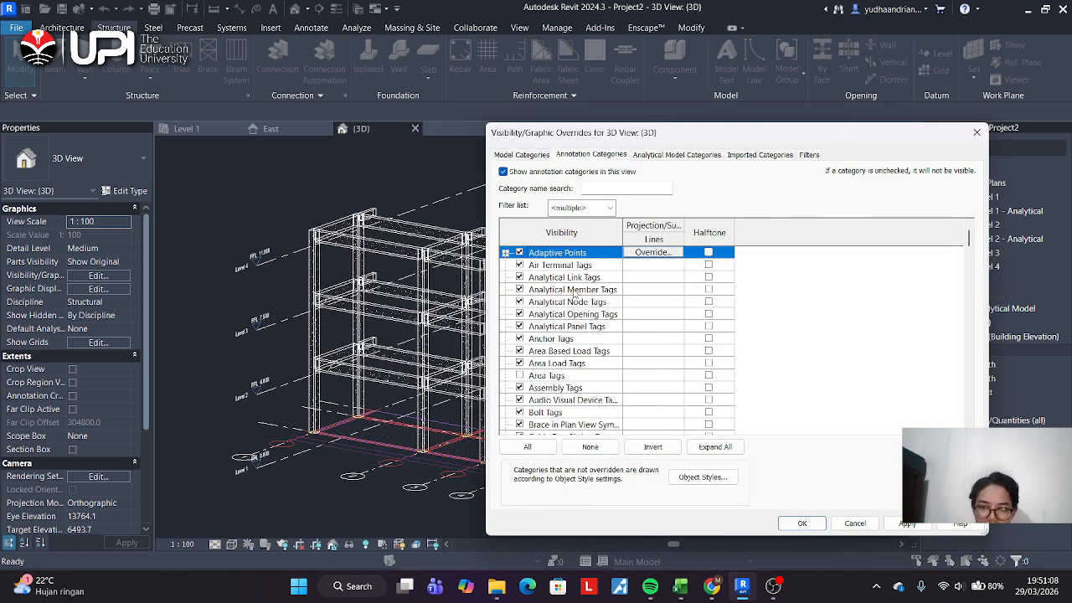
{"action": "scroll", "coordinate": [582, 338], "scroll_direction": "down", "scroll_amount": 6}
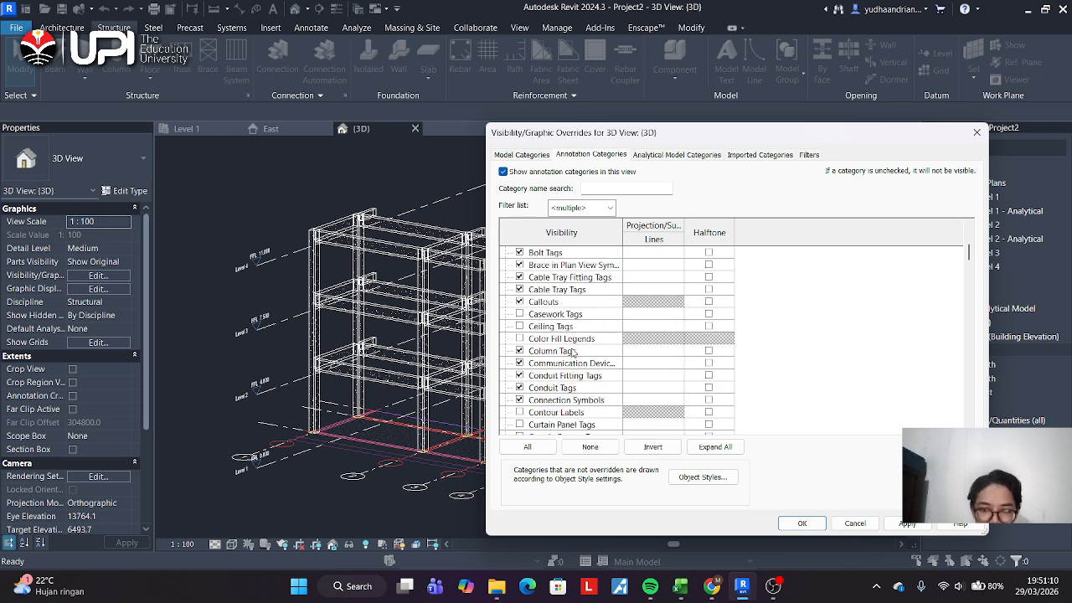
{"action": "scroll", "coordinate": [566, 366], "scroll_direction": "down", "scroll_amount": 9}
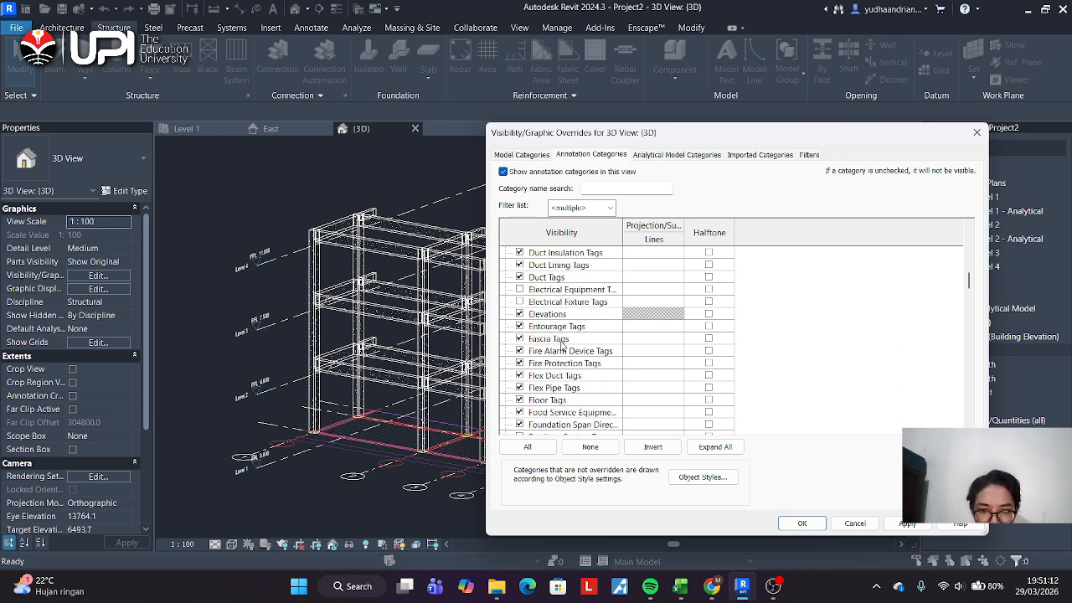
{"action": "scroll", "coordinate": [559, 343], "scroll_direction": "down", "scroll_amount": 5}
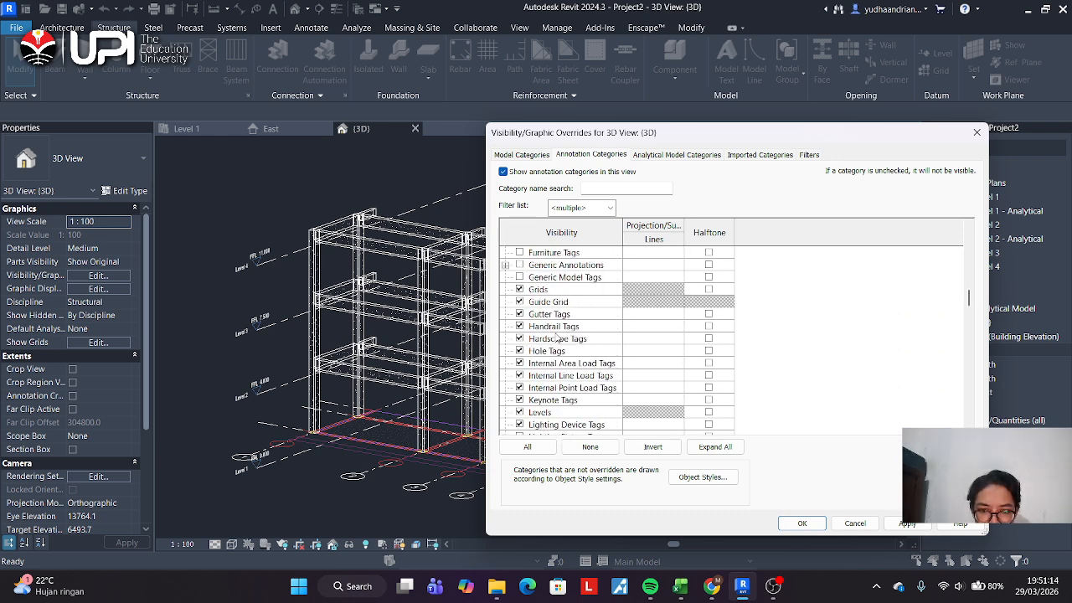
{"action": "left_click", "coordinate": [519, 351]}
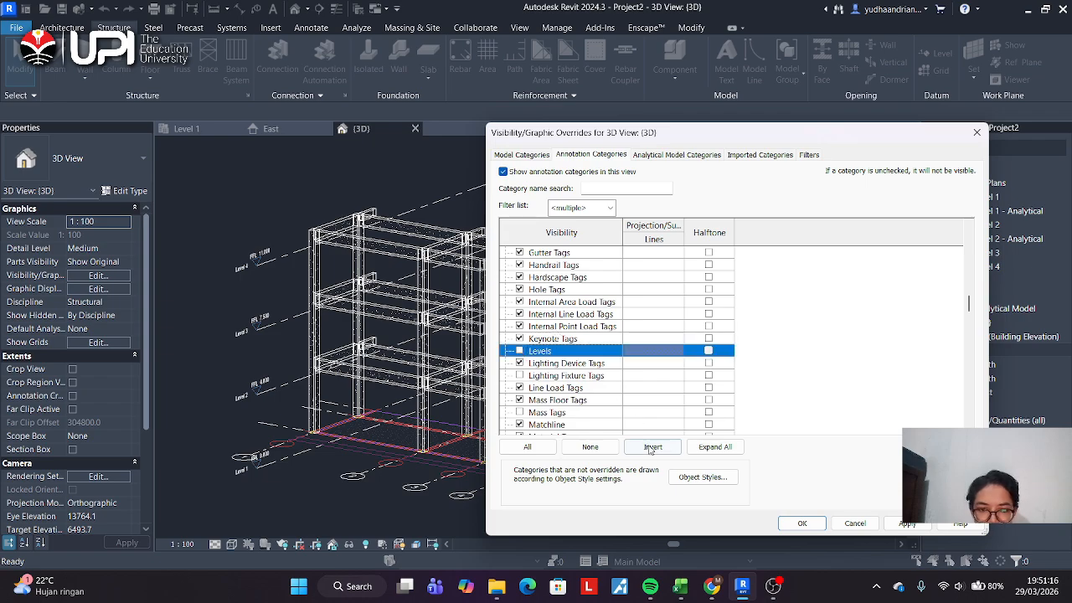
{"action": "left_click", "coordinate": [798, 523]}
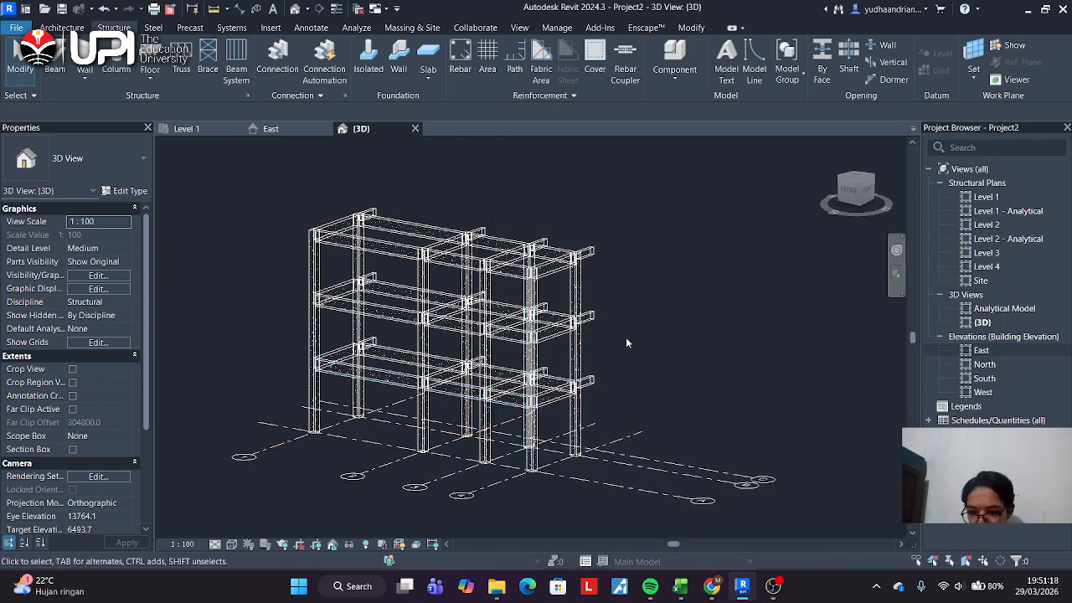
{"action": "middle_click_drag", "start_coordinate": [625, 337], "coordinate": [668, 326], "text": "shift"}
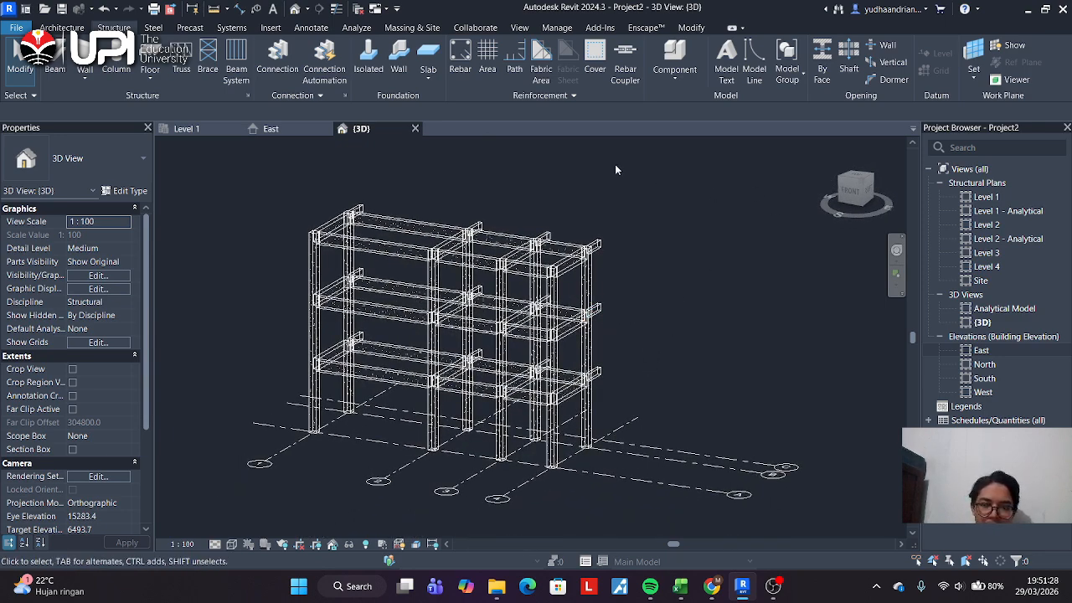
Open the Level 2 structural plan and start a Generic 300mm floor sketch with a rectangular boundary.
{"action": "double_click", "coordinate": [989, 224]}
{"action": "scroll", "coordinate": [431, 335], "scroll_direction": "up", "scroll_amount": 4}
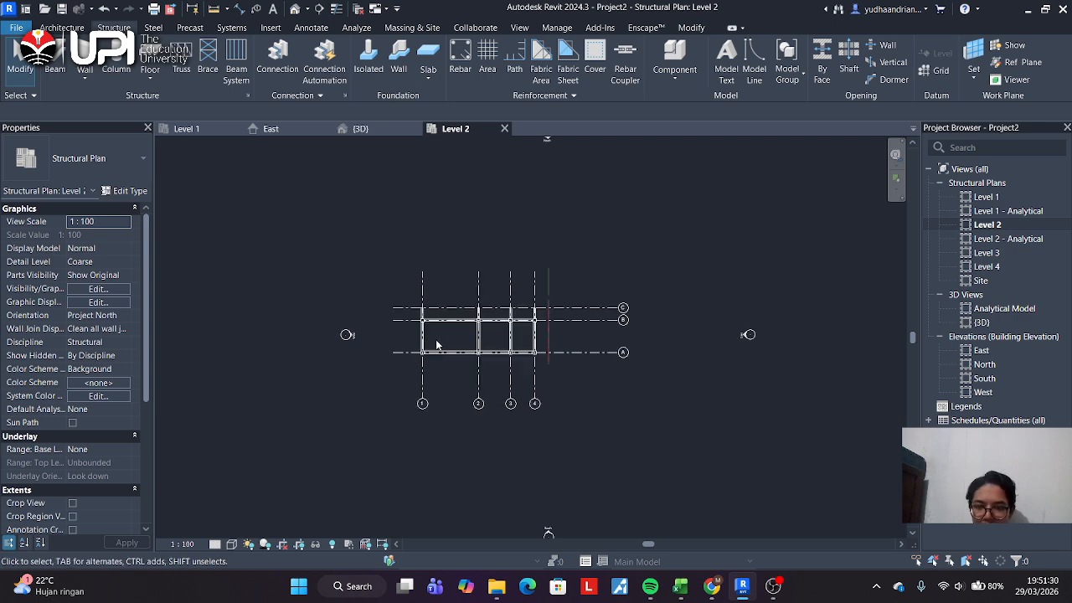
{"action": "scroll", "coordinate": [430, 332], "scroll_direction": "up", "scroll_amount": 1}
{"action": "left_click", "coordinate": [80, 29]}
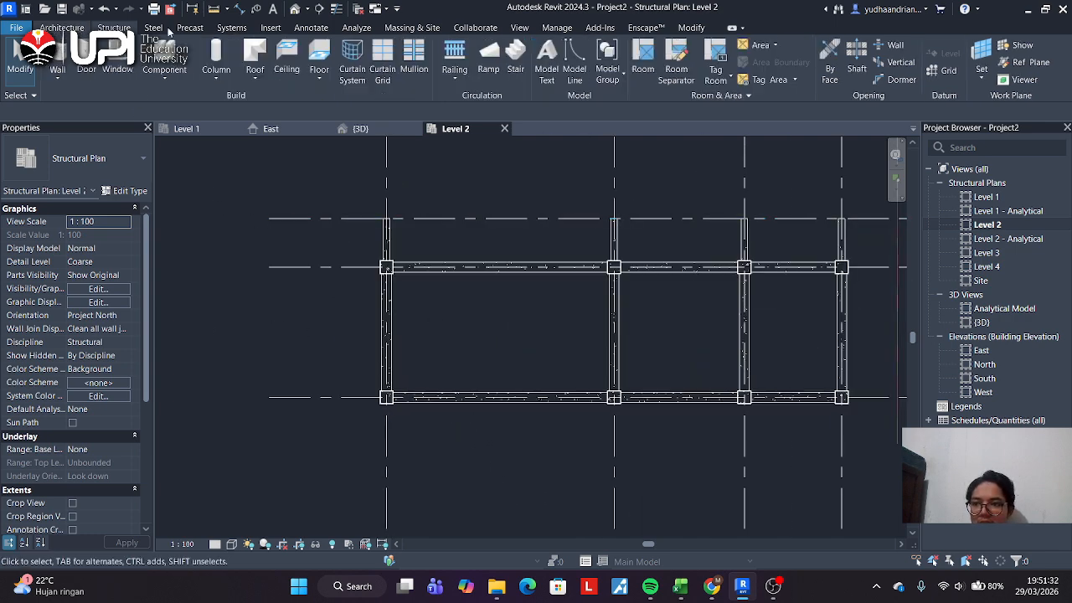
{"action": "left_click", "coordinate": [113, 28]}
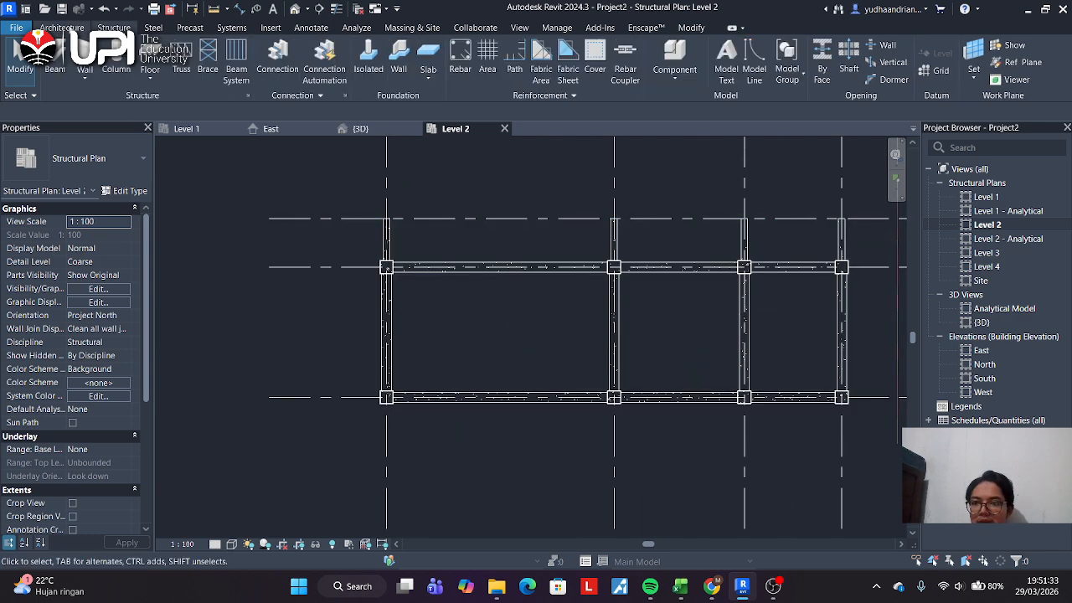
{"action": "left_click", "coordinate": [62, 28]}
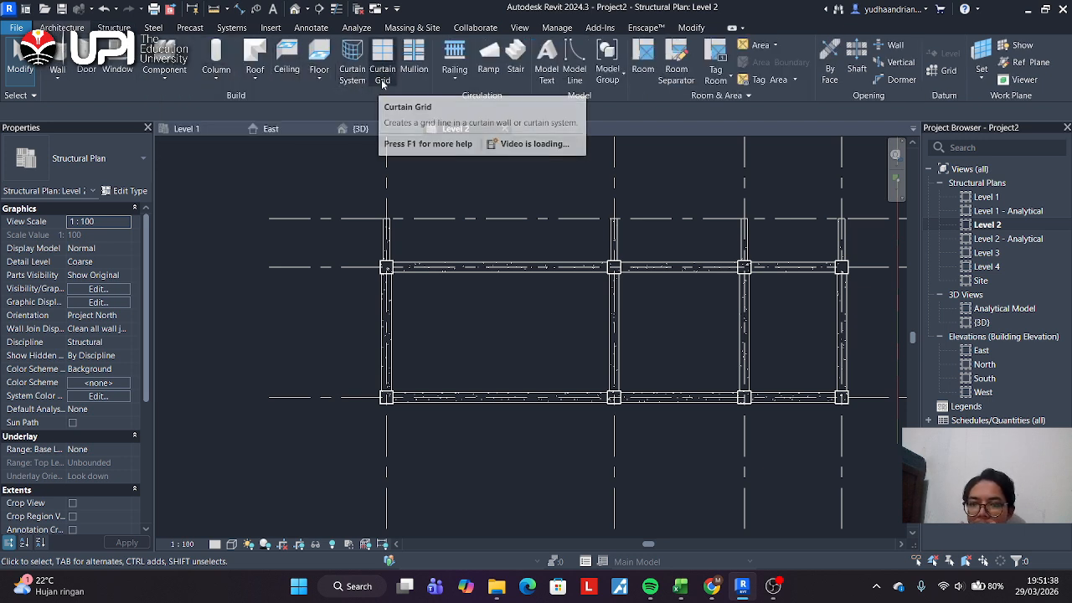
{"action": "left_click", "coordinate": [320, 62]}
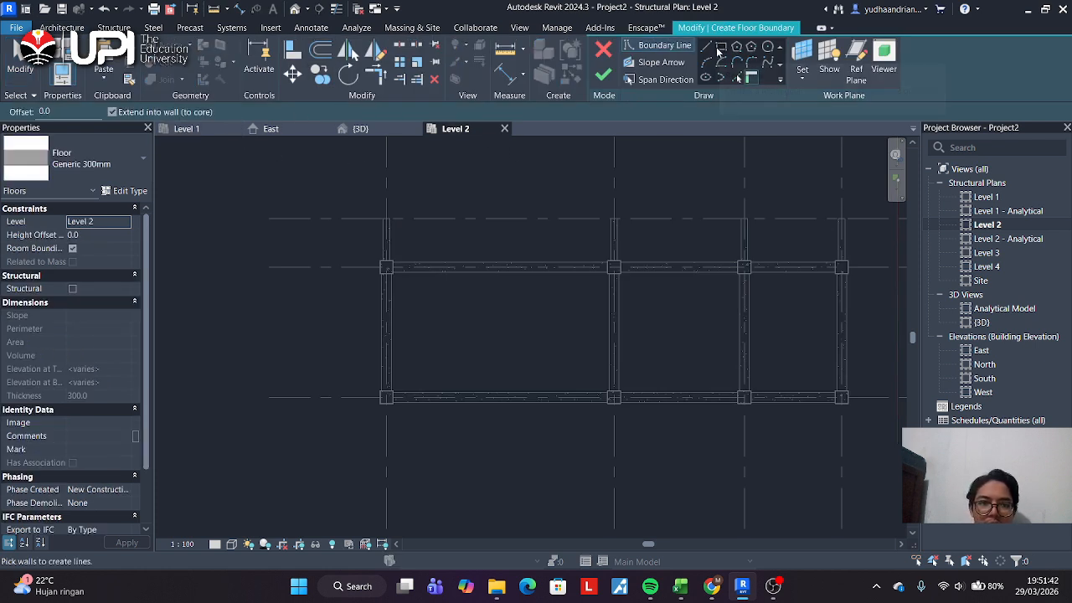
{"action": "left_click", "coordinate": [719, 49]}
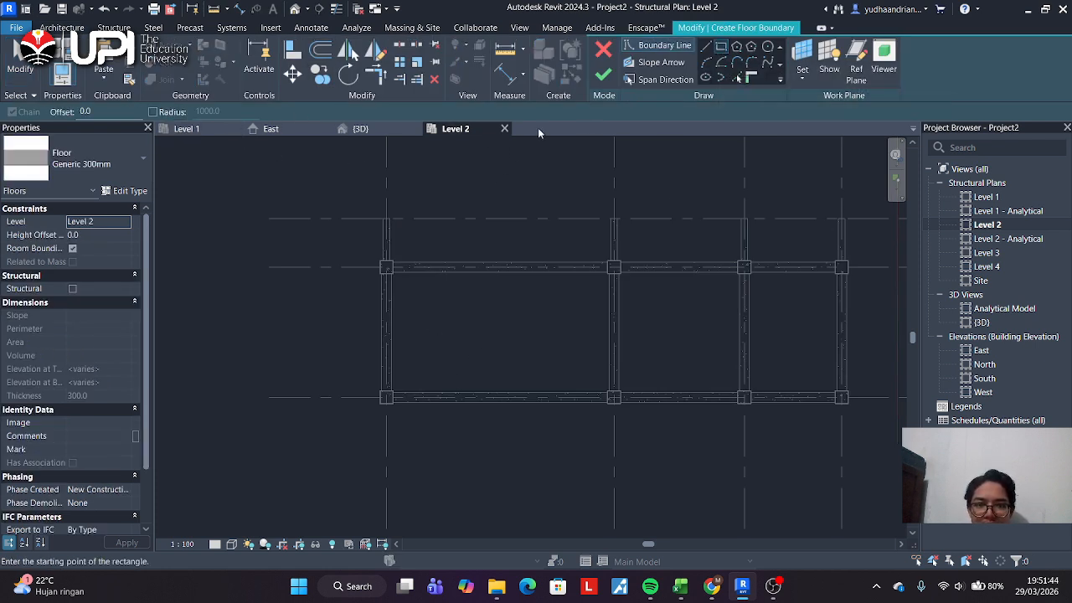
{"action": "scroll", "coordinate": [464, 326], "scroll_direction": "down", "scroll_amount": 1}
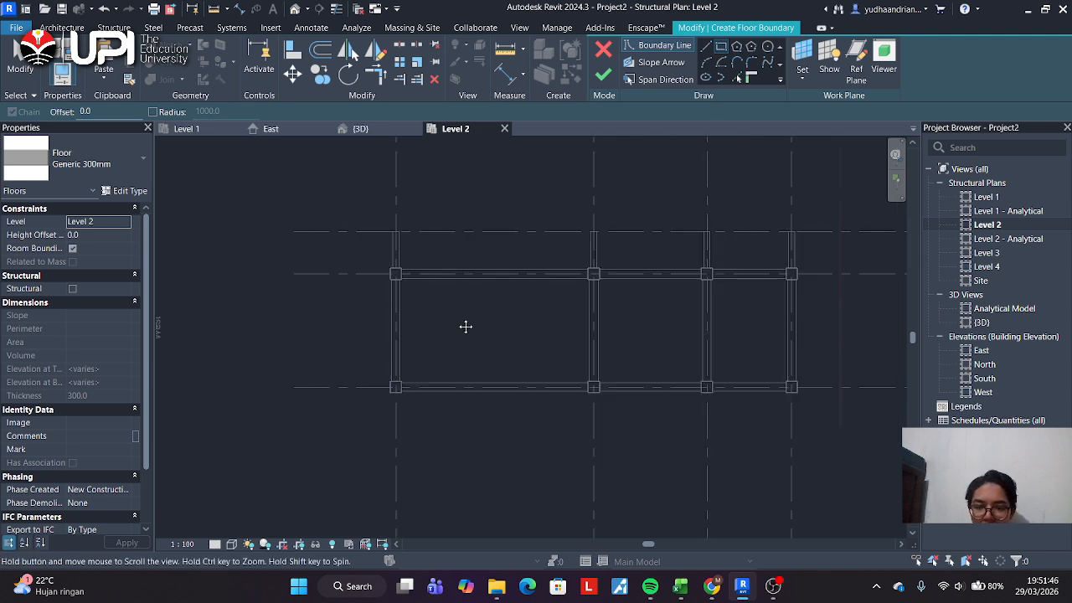
{"action": "scroll", "coordinate": [412, 307], "scroll_direction": "up", "scroll_amount": 2}
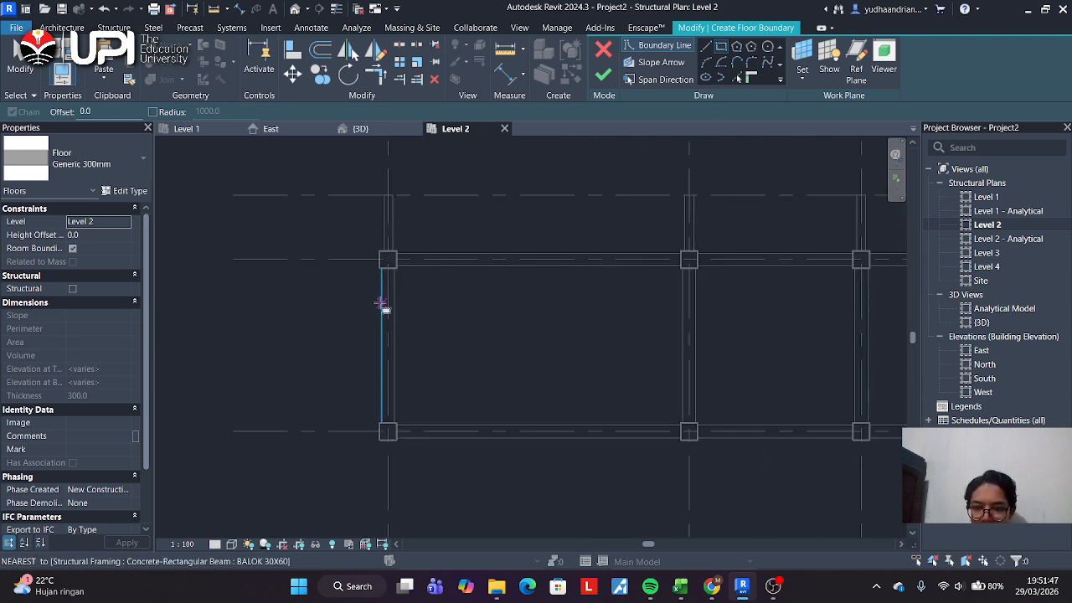
{"action": "left_click", "coordinate": [388, 261]}
{"action": "scroll", "coordinate": [503, 410], "scroll_direction": "down", "scroll_amount": 2}
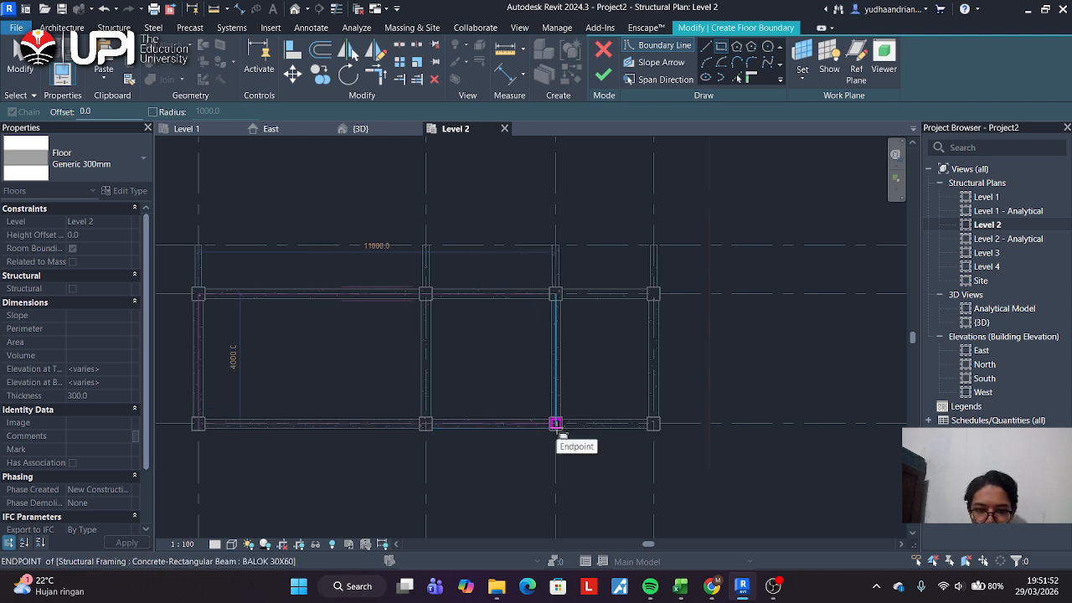
{"action": "left_click", "coordinate": [553, 423]}
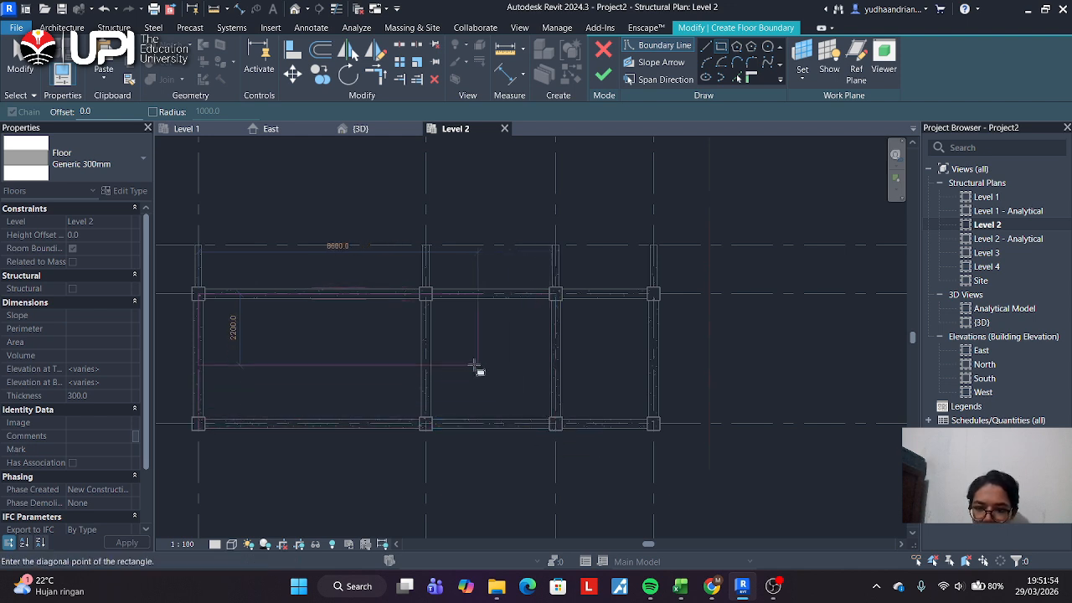
Draw a rectangular floor boundary from the intersection of grids 1 and C to the intersection of grids 3 and A.
{"action": "scroll", "coordinate": [216, 252], "scroll_direction": "up", "scroll_amount": 2}
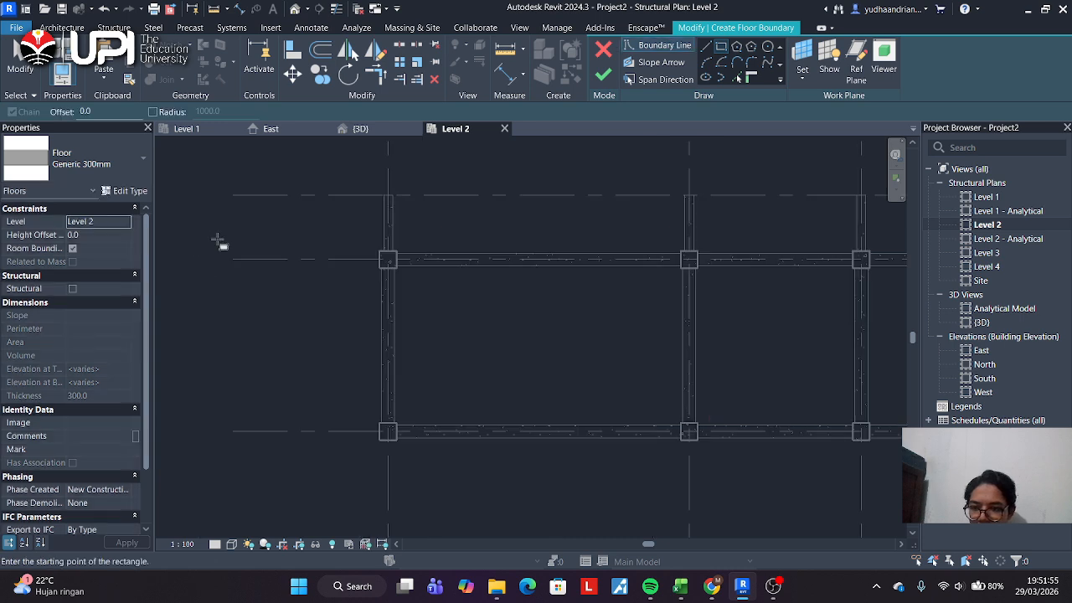
{"action": "left_click", "coordinate": [388, 196]}
{"action": "scroll", "coordinate": [514, 418], "scroll_direction": "down", "scroll_amount": 3}
{"action": "scroll", "coordinate": [581, 451], "scroll_direction": "up", "scroll_amount": 4}
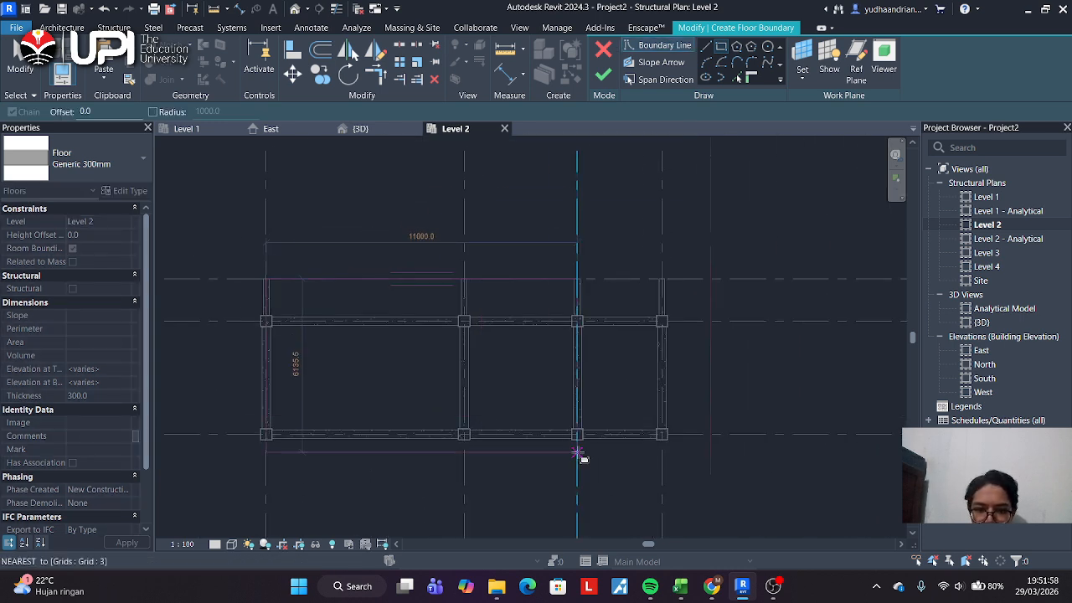
{"action": "left_click", "coordinate": [579, 433]}
{"action": "scroll", "coordinate": [654, 351], "scroll_direction": "down", "scroll_amount": 3}
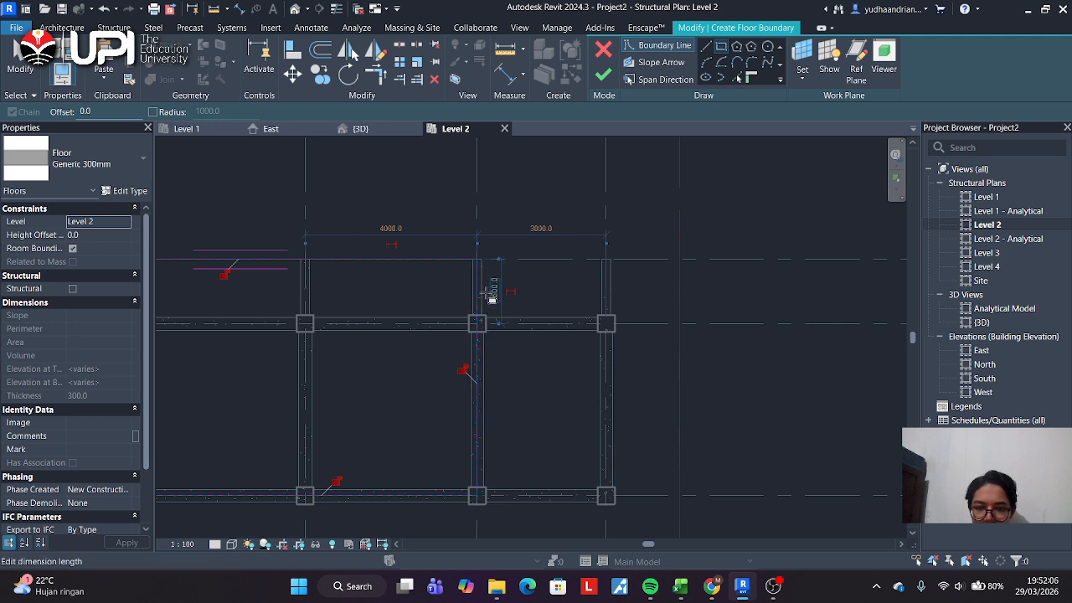
Add a 3000 by 1500 mm boundary rectangle from grid intersection 3-C to 4-B.
{"action": "scroll", "coordinate": [494, 252], "scroll_direction": "up", "scroll_amount": 2}
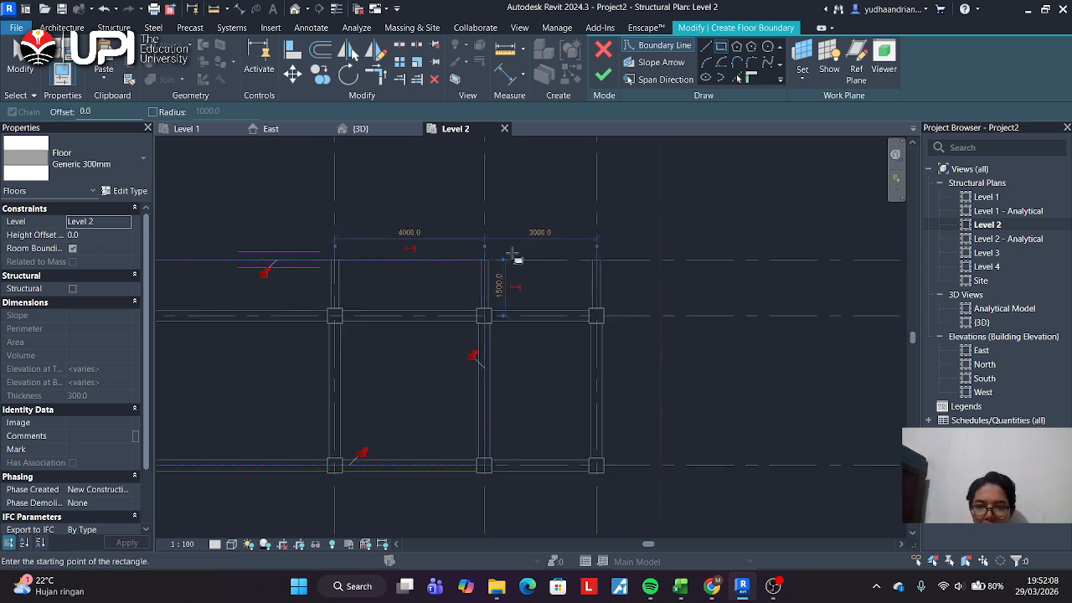
{"action": "left_click", "coordinate": [473, 263]}
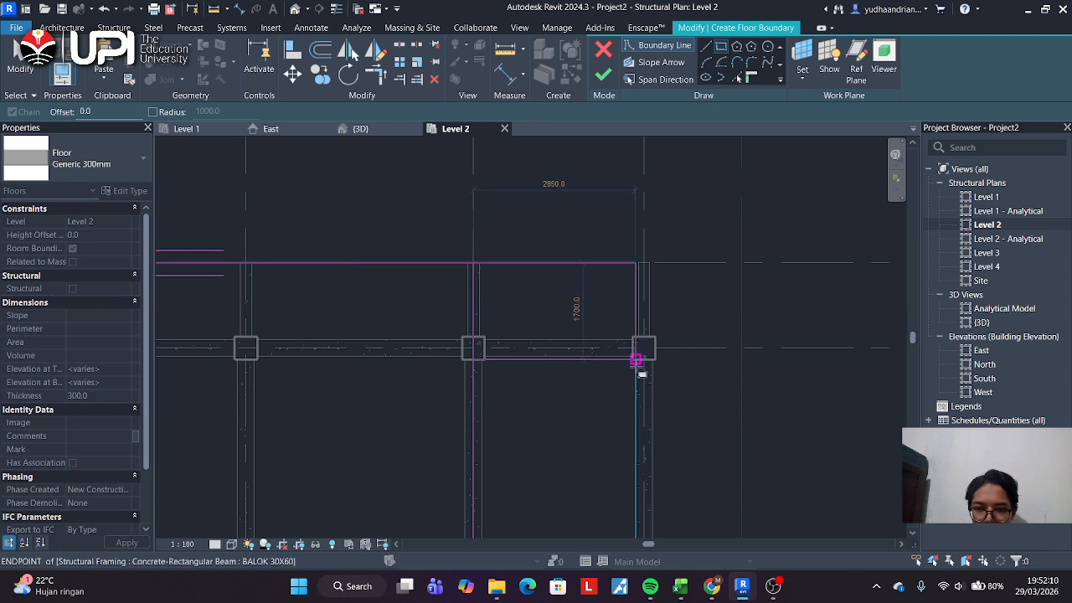
{"action": "left_click", "coordinate": [644, 348]}
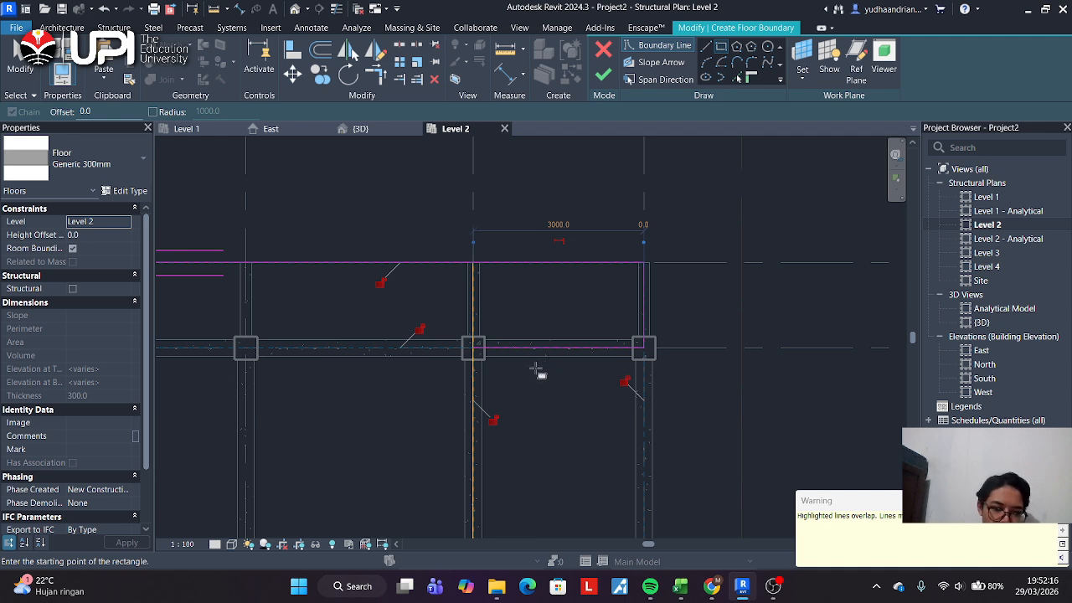
{"action": "key", "text": "Escape"}
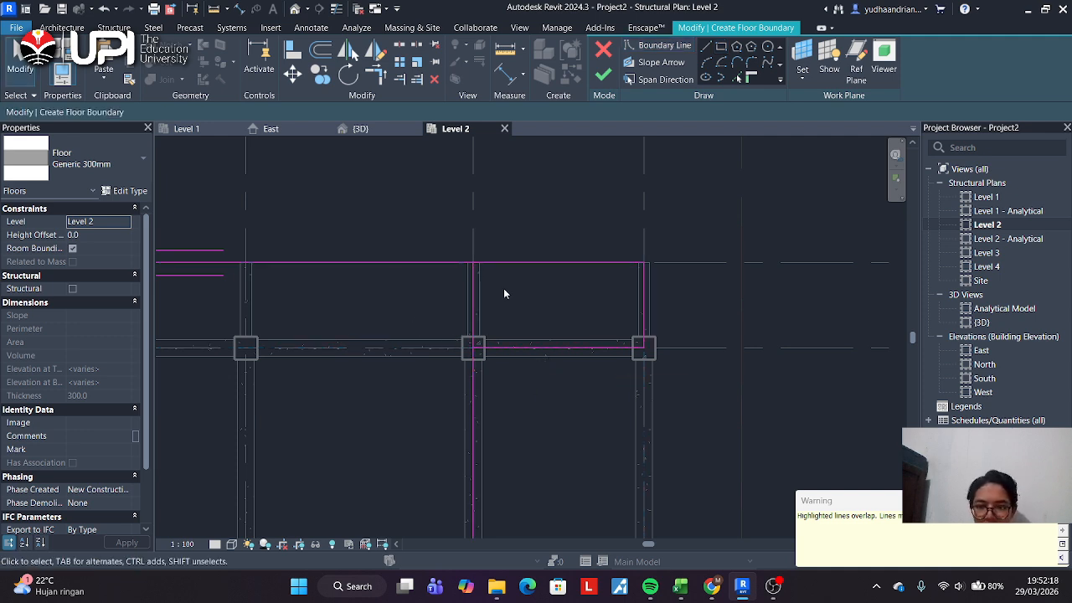
Delete the overlapping floor boundary lines along grid 3 between the two rectangles.
{"action": "left_click", "coordinate": [471, 281]}
{"action": "key", "text": "Delete"}
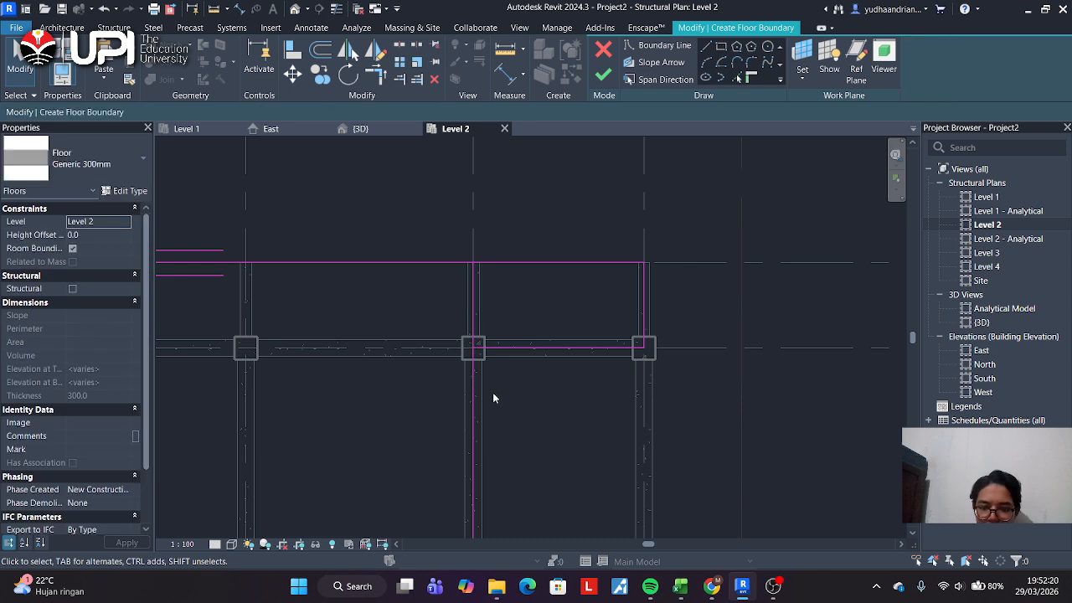
{"action": "scroll", "coordinate": [502, 395], "scroll_direction": "down", "scroll_amount": 1}
{"action": "scroll", "coordinate": [513, 345], "scroll_direction": "down", "scroll_amount": 2}
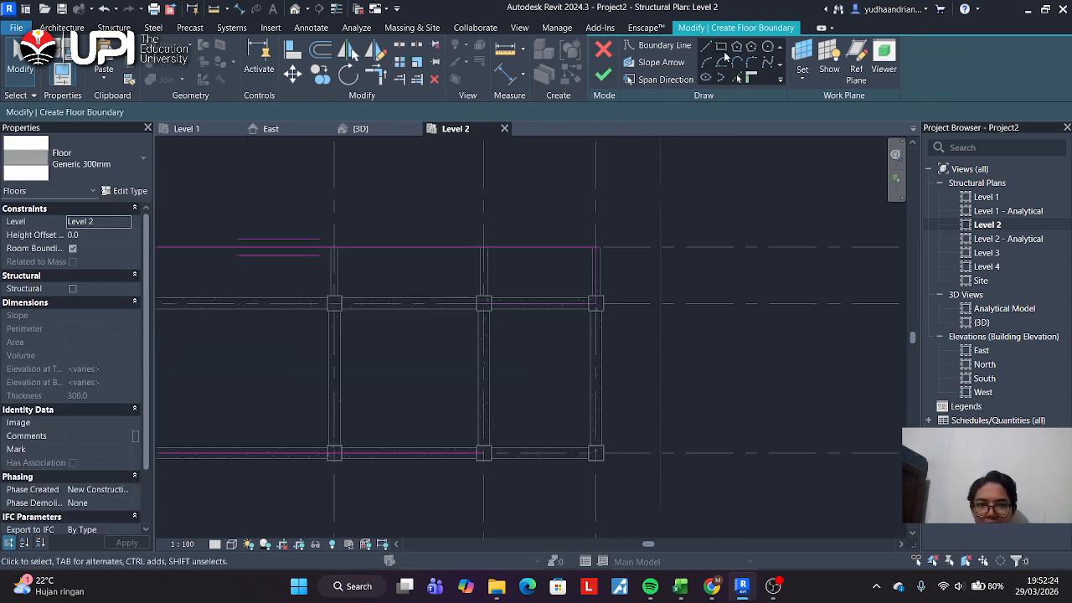
Close the Level 2 floor boundary with a line along grid 3 from grid A to grid B.
{"action": "left_click", "coordinate": [707, 48]}
{"action": "left_click", "coordinate": [483, 454]}
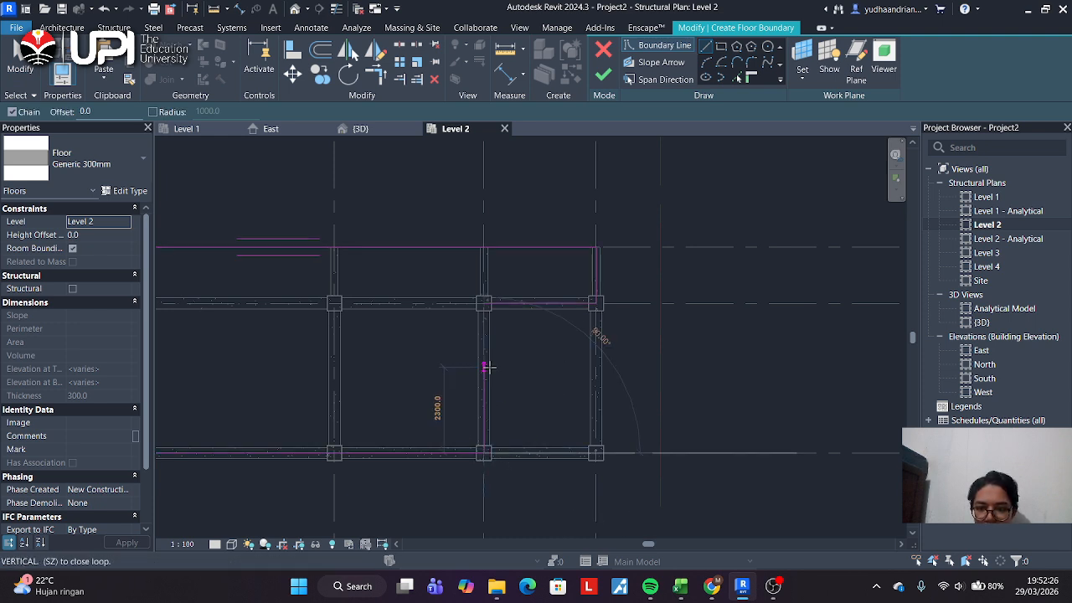
{"action": "key", "text": "Escape"}
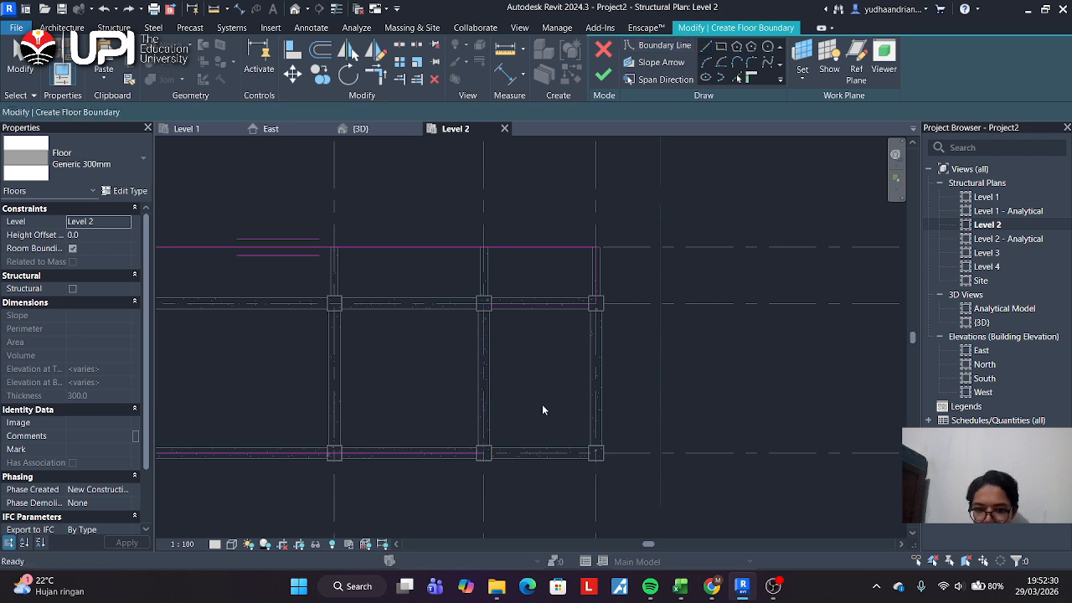
{"action": "left_click", "coordinate": [483, 454]}
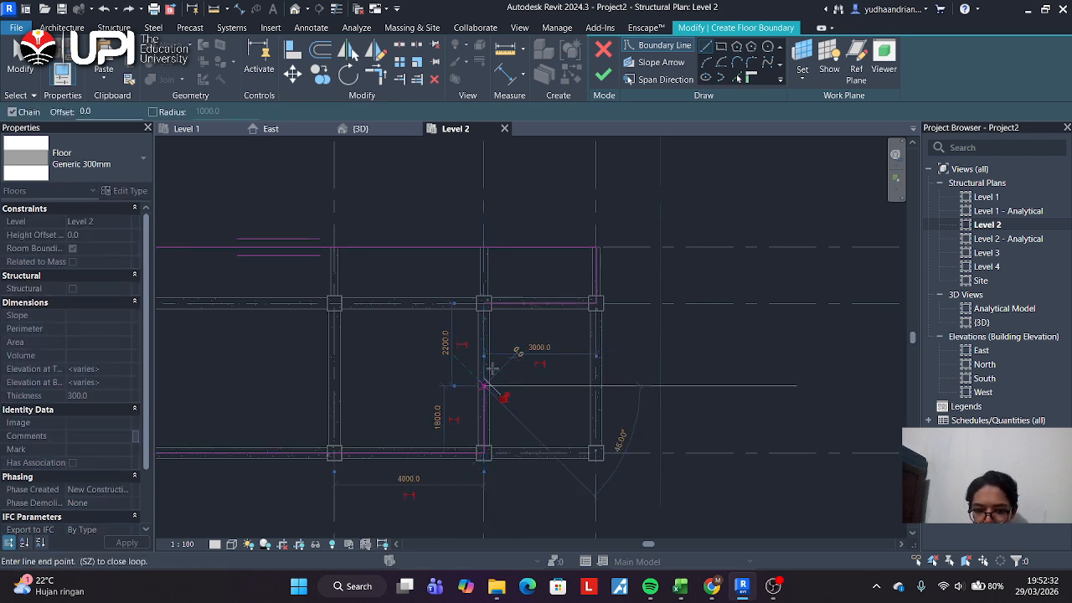
{"action": "key", "text": "Escape"}
{"action": "key", "text": "Escape"}
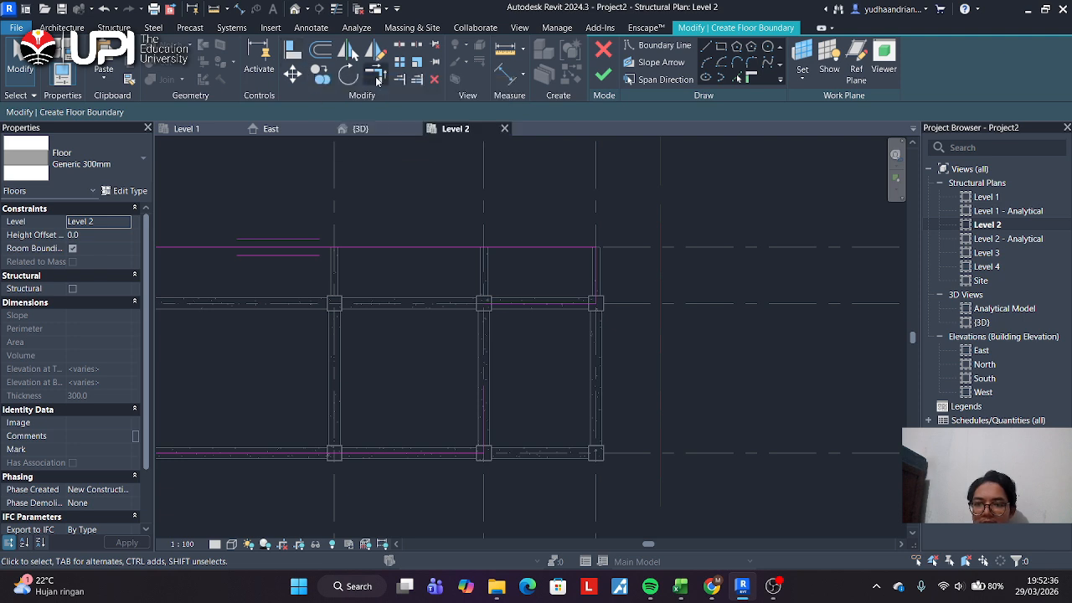
Finish the Level 2 floor sketch and check the slab in the 3D view.
{"action": "left_click", "coordinate": [377, 80]}
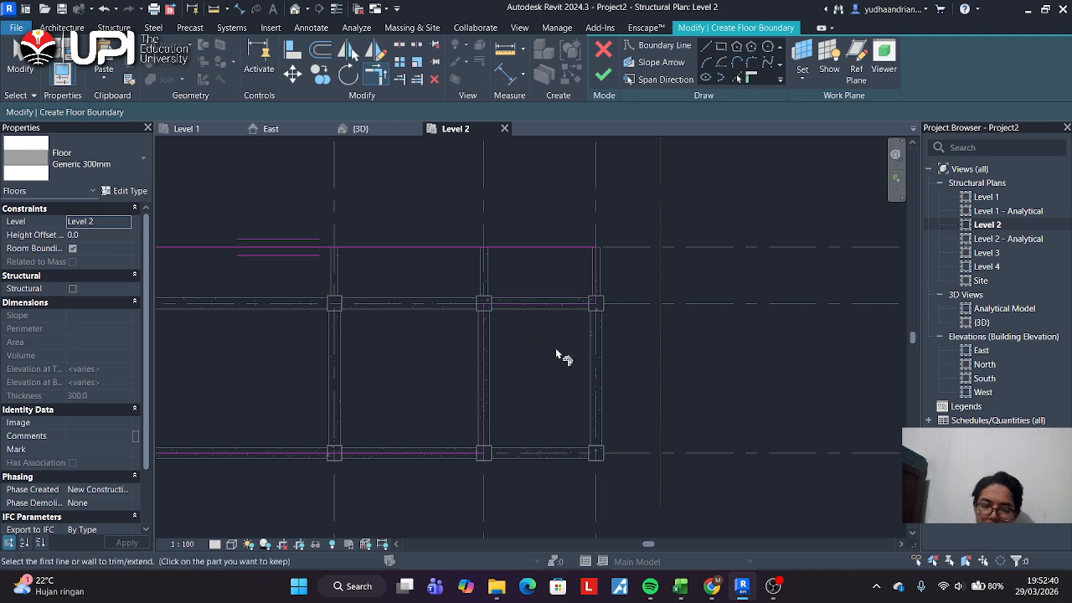
{"action": "key", "text": "Escape"}
{"action": "scroll", "coordinate": [562, 392], "scroll_direction": "down", "scroll_amount": 1}
{"action": "middle_click_drag", "start_coordinate": [566, 394], "coordinate": [674, 387]}
{"action": "scroll", "coordinate": [673, 386], "scroll_direction": "down", "scroll_amount": 1}
{"action": "scroll", "coordinate": [313, 288], "scroll_direction": "up", "scroll_amount": 2}
{"action": "scroll", "coordinate": [593, 332], "scroll_direction": "down", "scroll_amount": 1}
{"action": "middle_click_drag", "start_coordinate": [595, 333], "coordinate": [566, 306]}
{"action": "scroll", "coordinate": [490, 348], "scroll_direction": "down", "scroll_amount": 1}
{"action": "scroll", "coordinate": [611, 328], "scroll_direction": "up", "scroll_amount": 1}
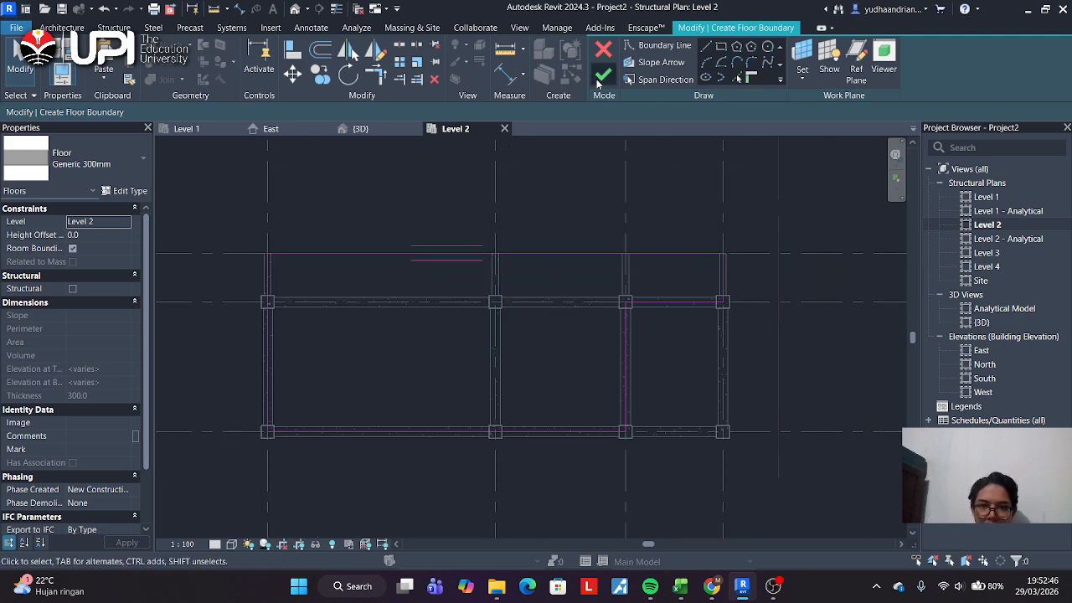
{"action": "left_click", "coordinate": [603, 76]}
{"action": "key", "text": "Escape"}
{"action": "scroll", "coordinate": [639, 363], "scroll_direction": "up", "scroll_amount": 1}
{"action": "middle_click_drag", "start_coordinate": [640, 364], "coordinate": [519, 360]}
{"action": "scroll", "coordinate": [621, 330], "scroll_direction": "down", "scroll_amount": 1}
{"action": "left_click", "coordinate": [367, 132]}
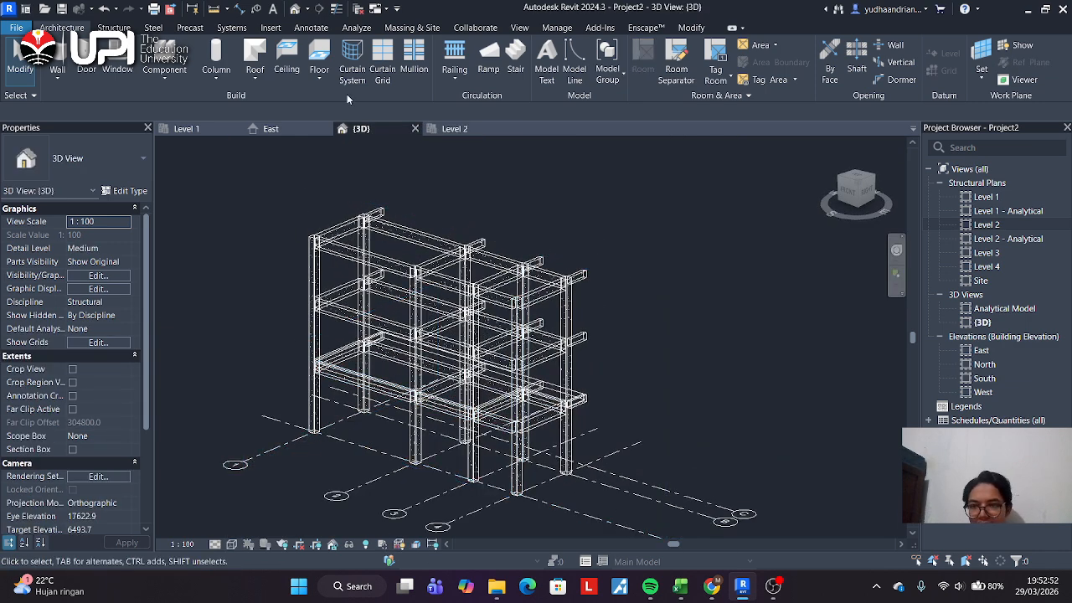
{"action": "left_click", "coordinate": [453, 128]}
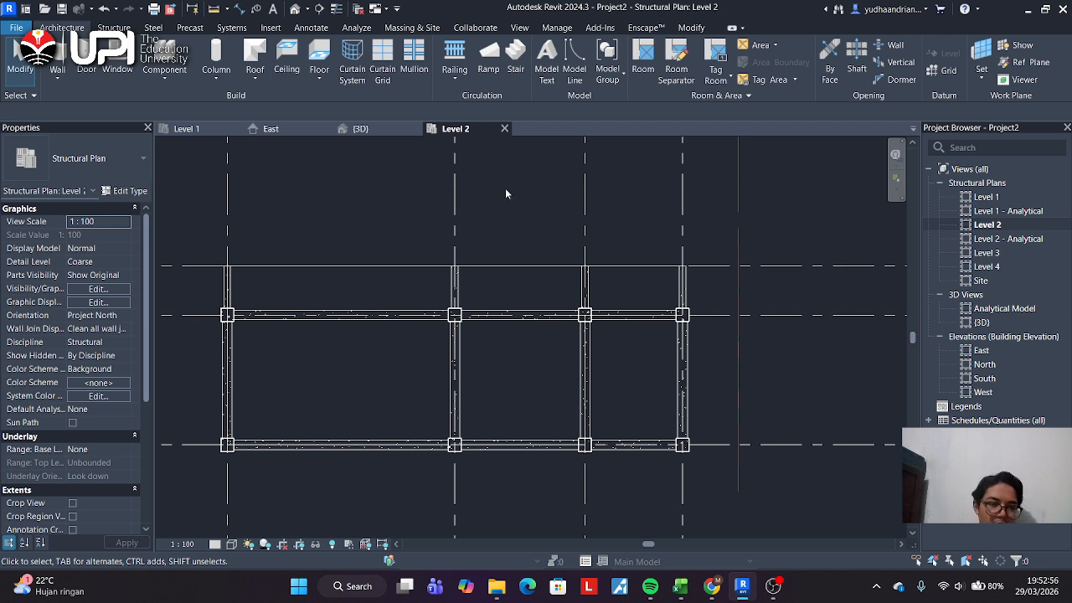
Start a Generic 300mm floor sketch on the Level 3 plan and pick the grid 1 beam centerlines as boundary lines.
{"action": "double_click", "coordinate": [989, 252]}
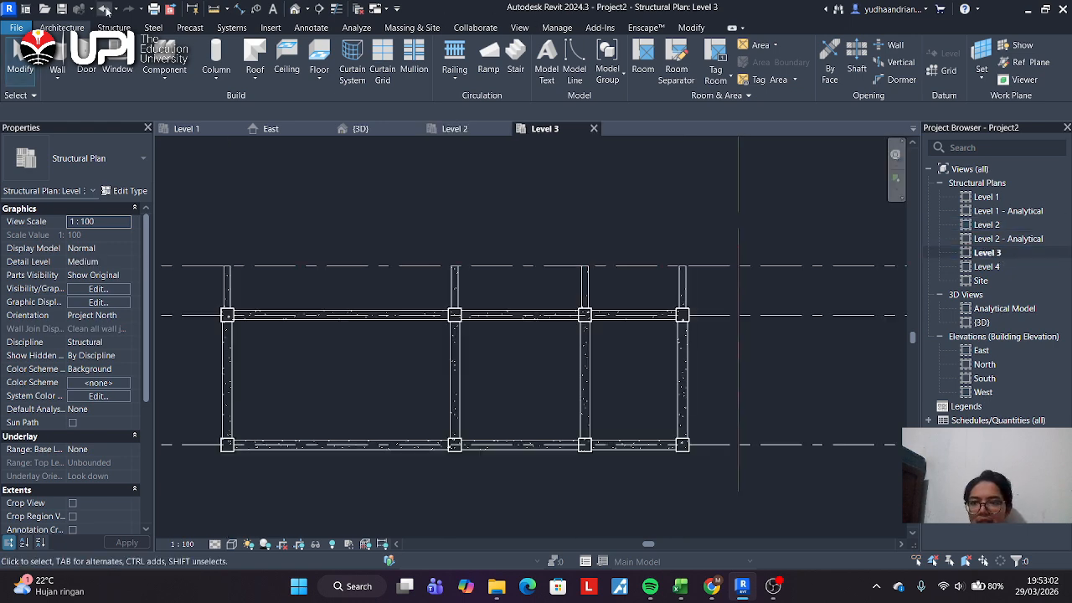
{"action": "left_click", "coordinate": [319, 57]}
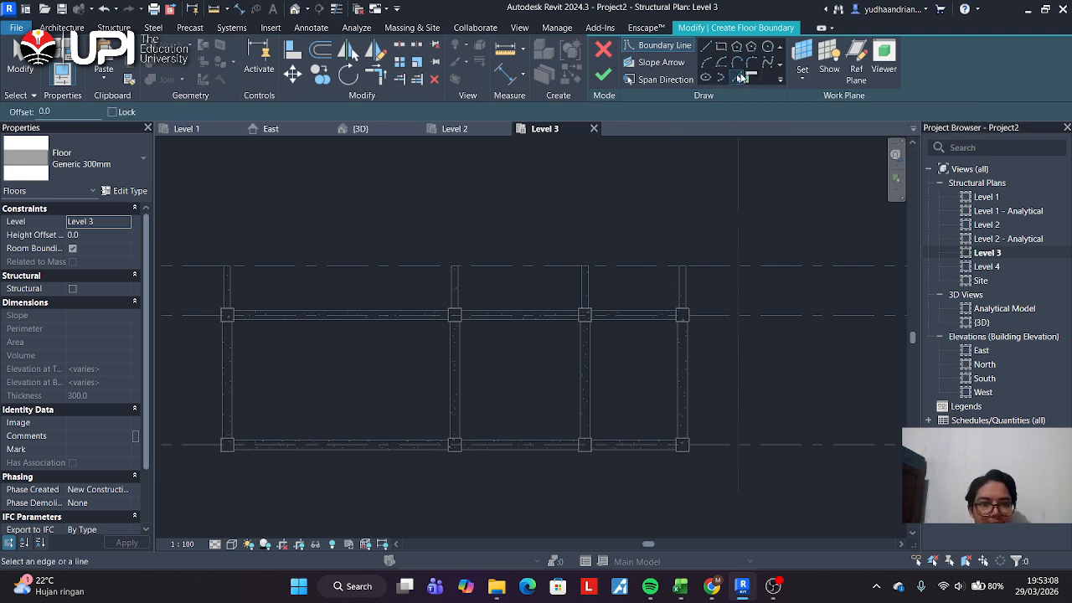
{"action": "middle_click_drag", "start_coordinate": [280, 348], "coordinate": [302, 347]}
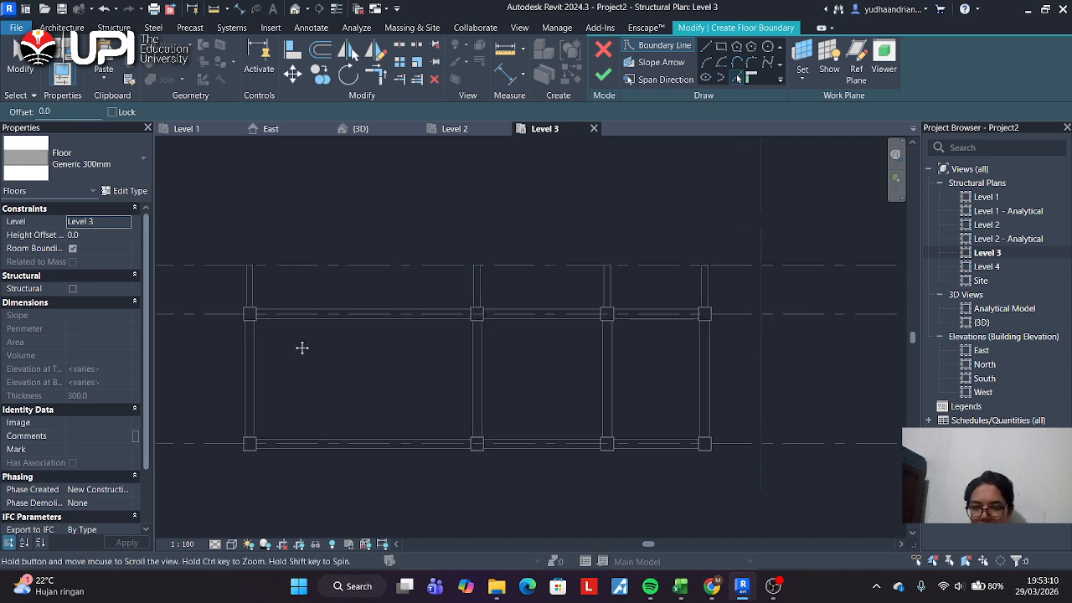
{"action": "scroll", "coordinate": [371, 310], "scroll_direction": "up", "scroll_amount": 5}
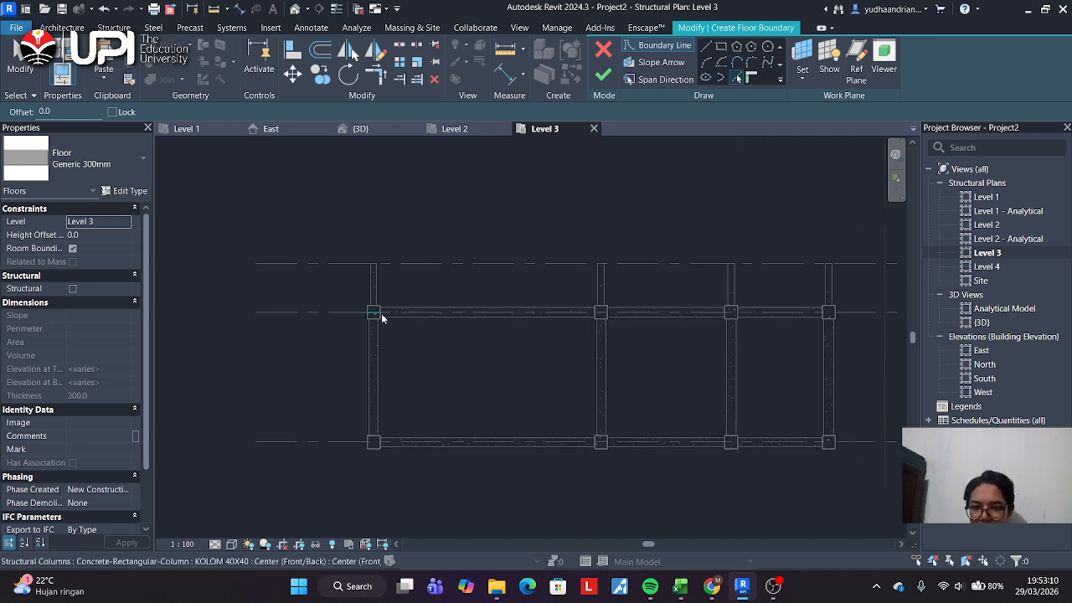
{"action": "left_click", "coordinate": [380, 268]}
{"action": "left_click", "coordinate": [383, 434]}
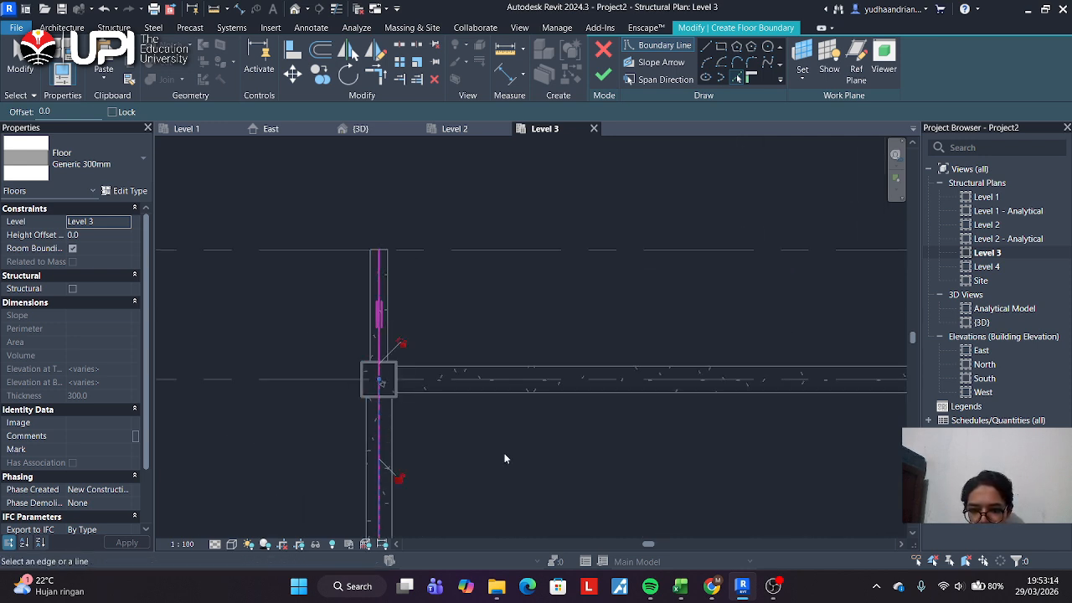
Pick grid lines C and A as boundary lines of the Level 3 floor.
{"action": "scroll", "coordinate": [505, 458], "scroll_direction": "down", "scroll_amount": 4}
{"action": "left_click", "coordinate": [442, 253]}
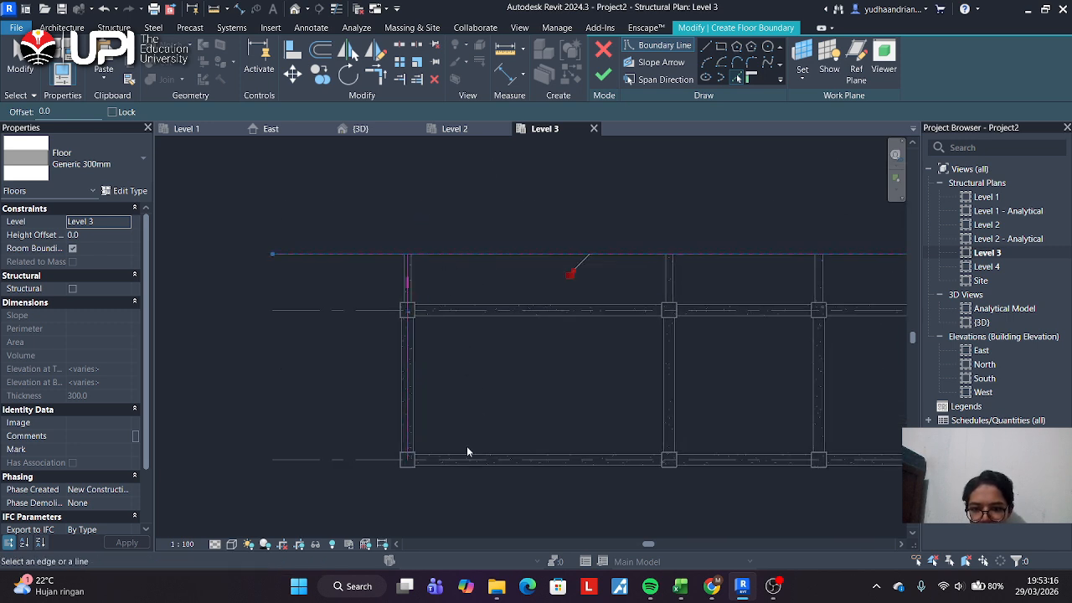
{"action": "scroll", "coordinate": [391, 461], "scroll_direction": "up", "scroll_amount": 3}
{"action": "left_click", "coordinate": [395, 461]}
{"action": "scroll", "coordinate": [645, 368], "scroll_direction": "down", "scroll_amount": 4}
{"action": "middle_click_drag", "start_coordinate": [673, 363], "coordinate": [383, 385]}
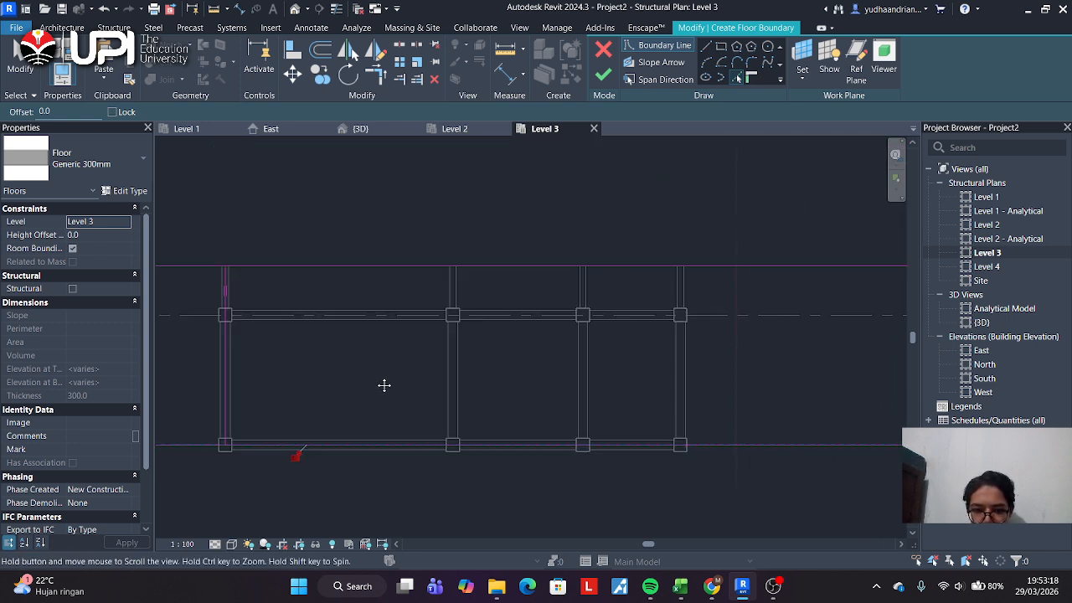
Pick the beam centerlines on grid 3 between A and B, on grid B, and on grid 4 between B and C as floor boundaries.
{"action": "scroll", "coordinate": [613, 350], "scroll_direction": "up", "scroll_amount": 3}
{"action": "left_click", "coordinate": [615, 335]}
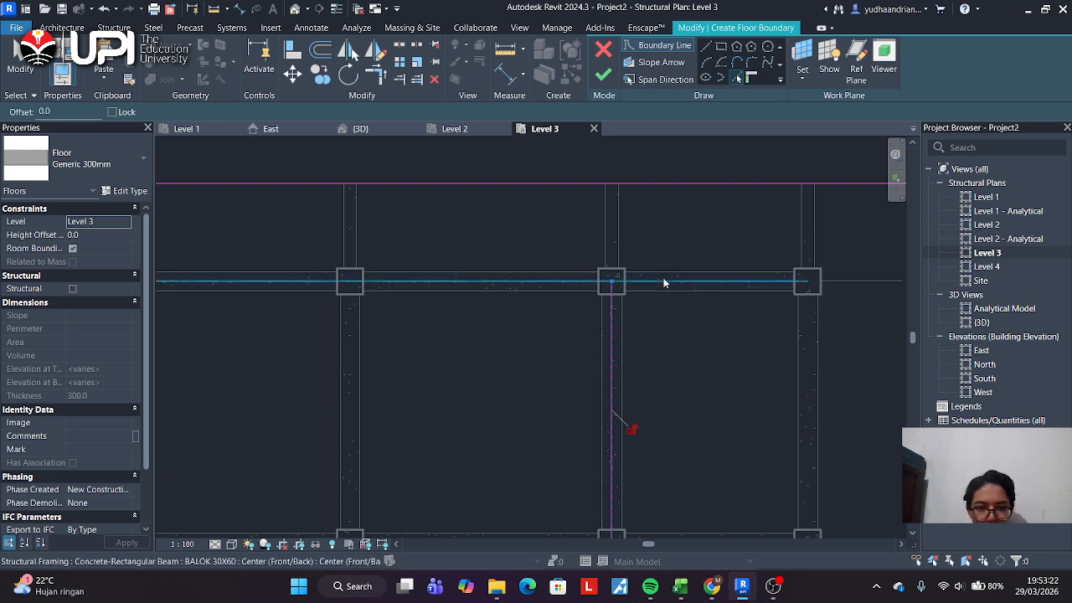
{"action": "left_click", "coordinate": [663, 283]}
{"action": "middle_click_drag", "start_coordinate": [749, 371], "coordinate": [623, 367]}
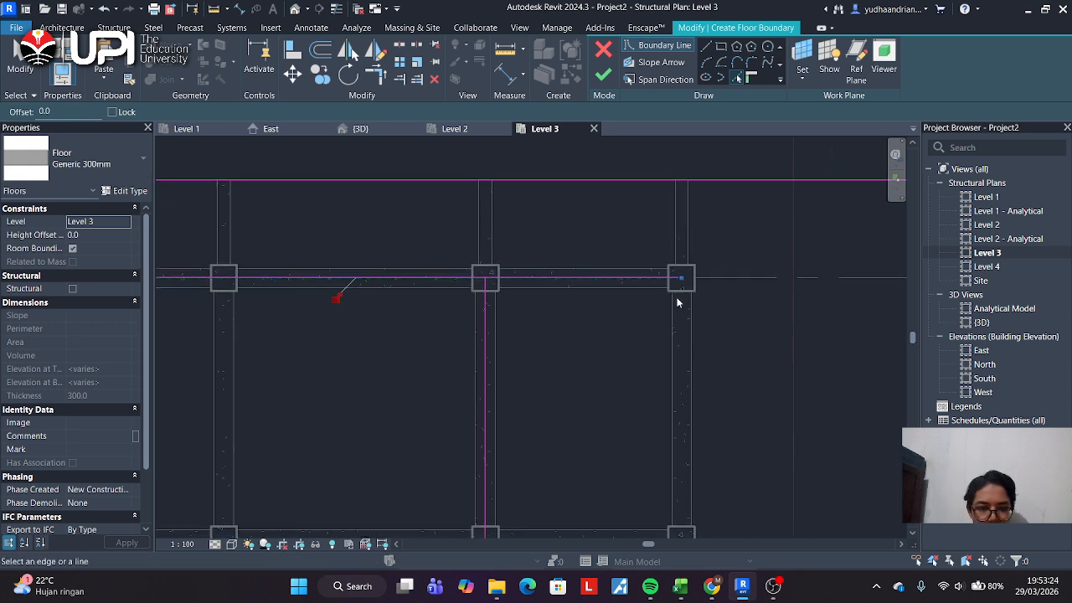
{"action": "scroll", "coordinate": [679, 249], "scroll_direction": "up", "scroll_amount": 3}
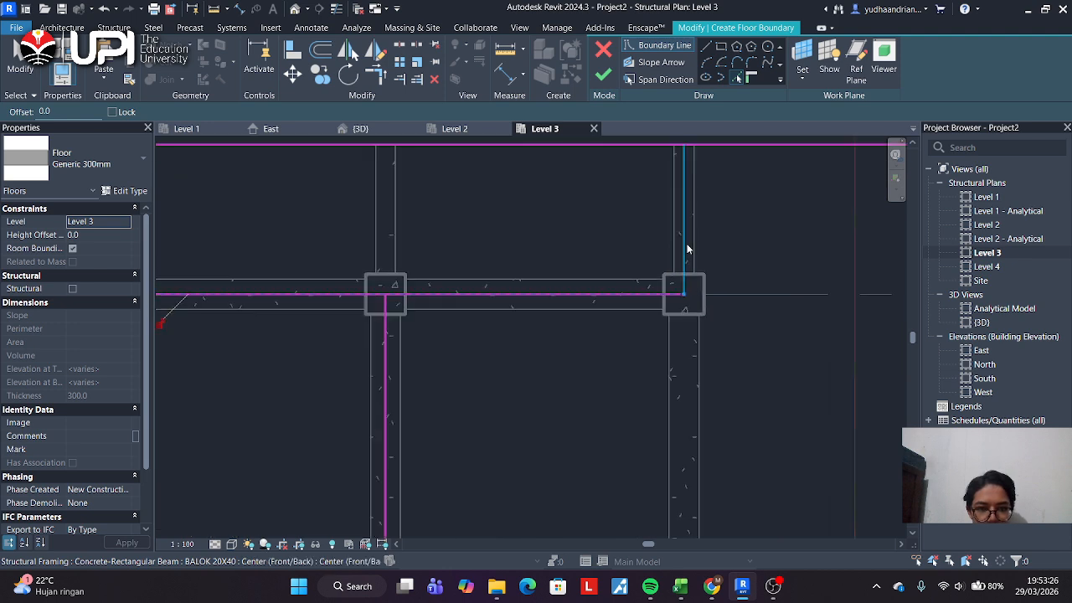
{"action": "left_click", "coordinate": [687, 247]}
{"action": "scroll", "coordinate": [644, 365], "scroll_direction": "down", "scroll_amount": 4}
{"action": "middle_click_drag", "start_coordinate": [608, 429], "coordinate": [616, 386]}
{"action": "scroll", "coordinate": [576, 284], "scroll_direction": "down", "scroll_amount": 3}
{"action": "scroll", "coordinate": [601, 374], "scroll_direction": "down", "scroll_amount": 1}
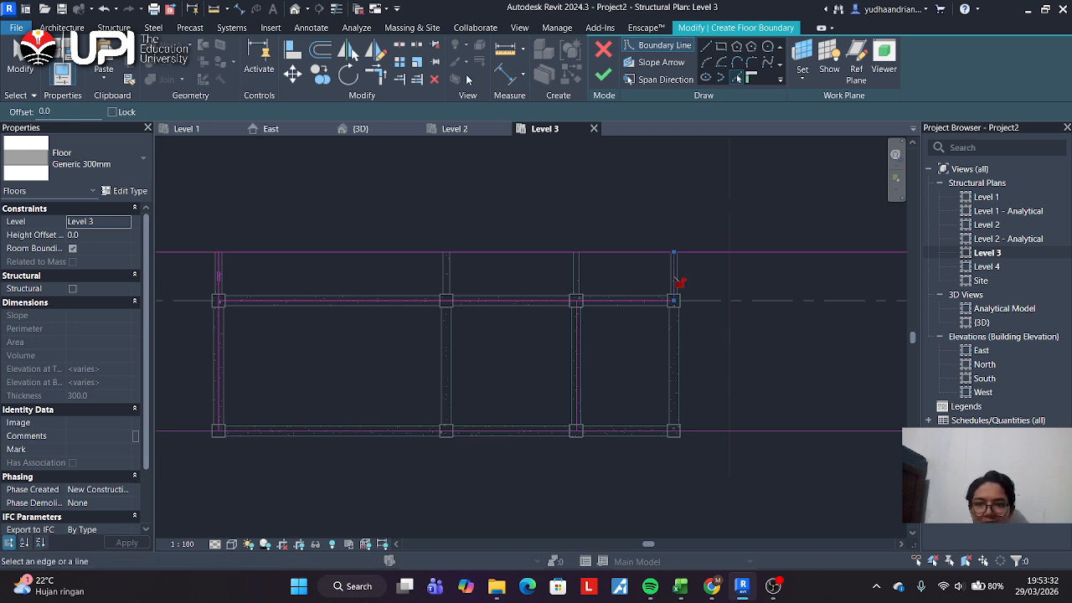
Trim the floor boundary lines along grids 1 and C to a corner at their intersection.
{"action": "left_click", "coordinate": [370, 80]}
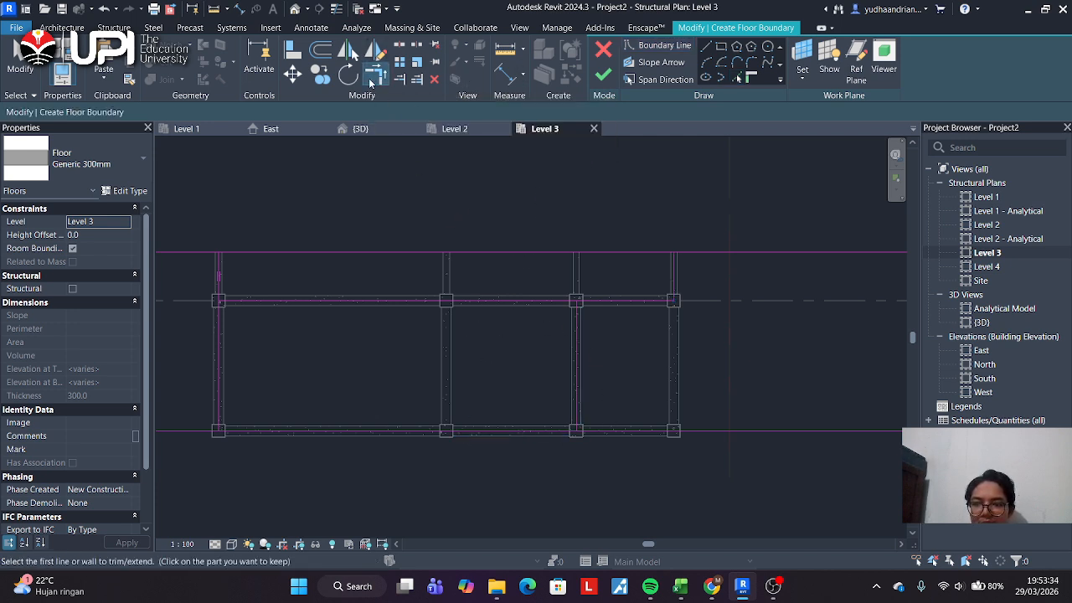
{"action": "middle_click_drag", "start_coordinate": [302, 276], "coordinate": [458, 279]}
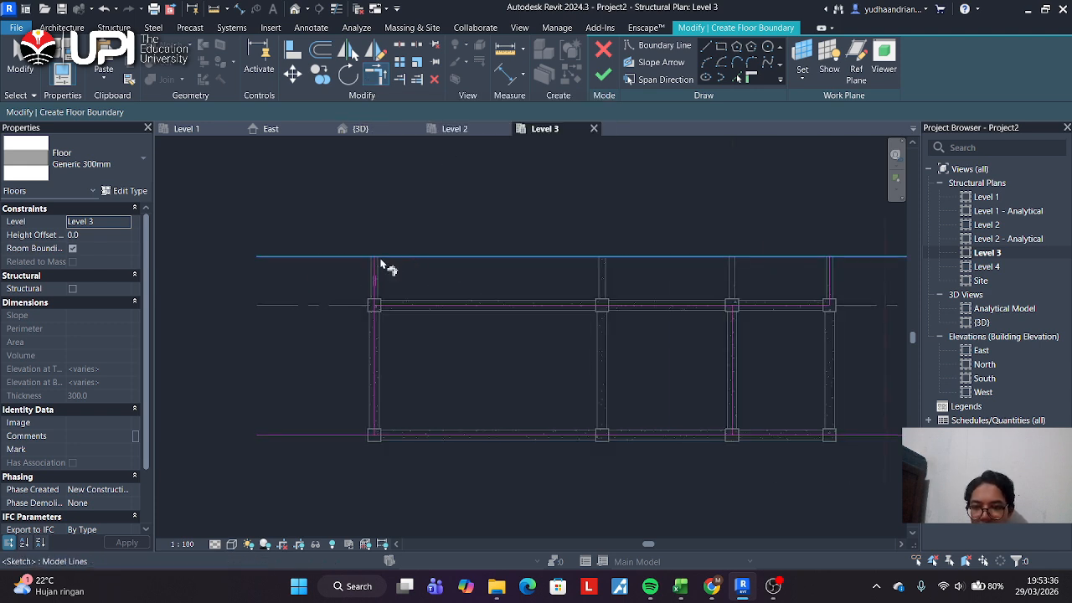
{"action": "scroll", "coordinate": [379, 260], "scroll_direction": "up", "scroll_amount": 2}
{"action": "left_click", "coordinate": [376, 276]}
{"action": "left_click", "coordinate": [397, 253]}
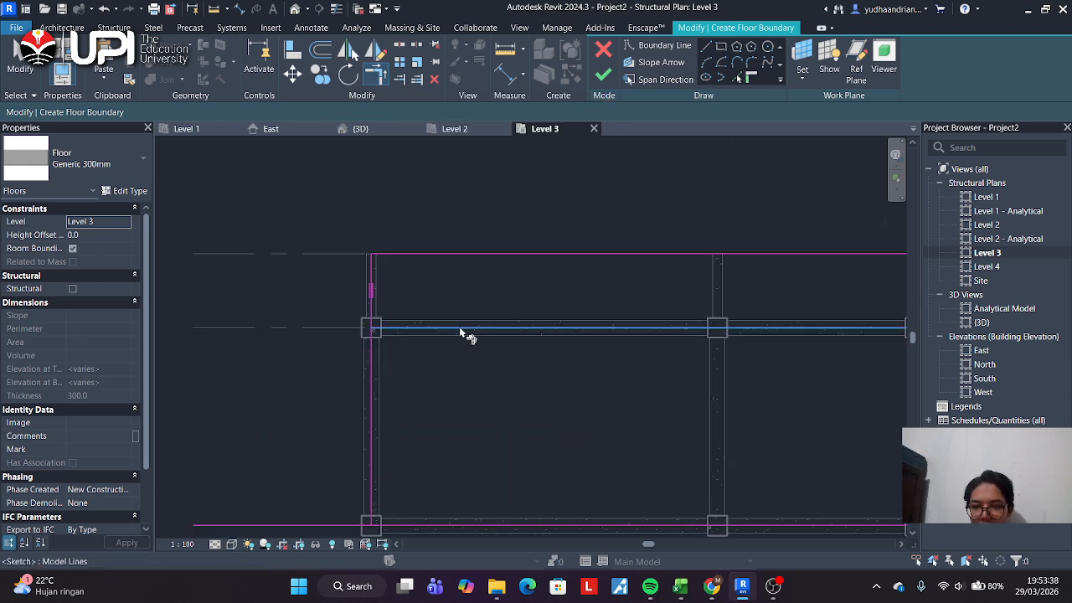
Trim the floor boundary lines to corners at grid intersections 3-B and 4-C.
{"action": "scroll", "coordinate": [435, 324], "scroll_direction": "down", "scroll_amount": 3}
{"action": "scroll", "coordinate": [677, 323], "scroll_direction": "up", "scroll_amount": 3}
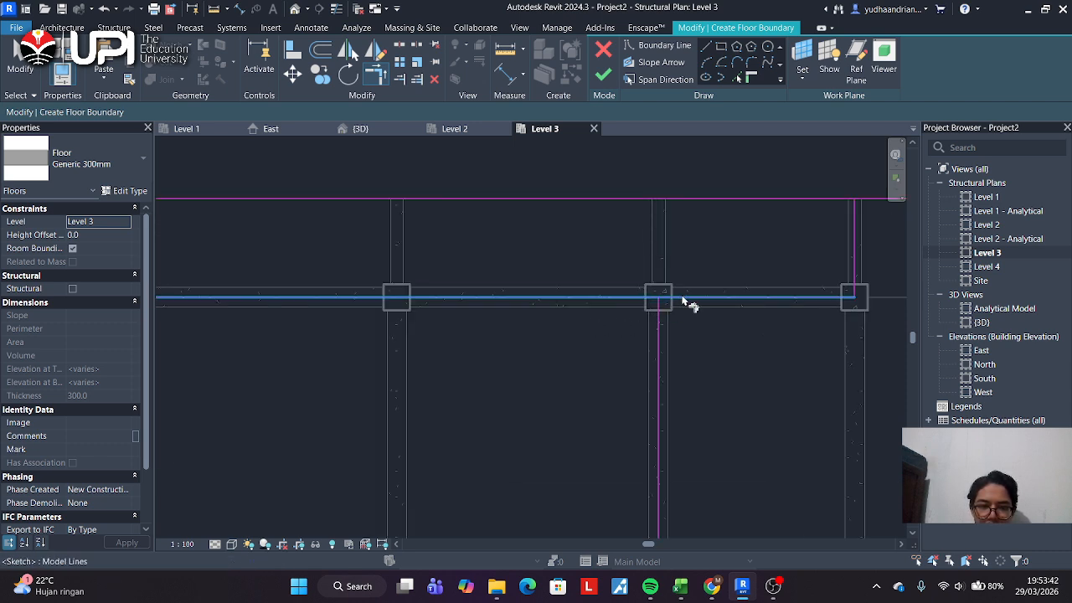
{"action": "left_click", "coordinate": [683, 299]}
{"action": "left_click", "coordinate": [663, 335]}
{"action": "scroll", "coordinate": [706, 393], "scroll_direction": "down", "scroll_amount": 3}
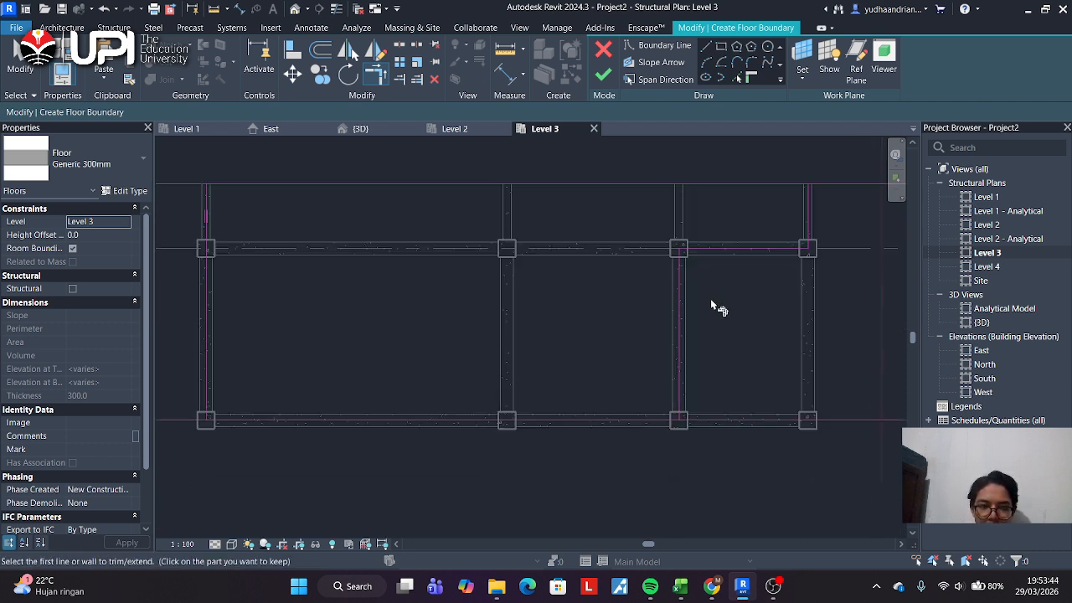
{"action": "left_click", "coordinate": [804, 191]}
{"action": "left_click", "coordinate": [809, 210]}
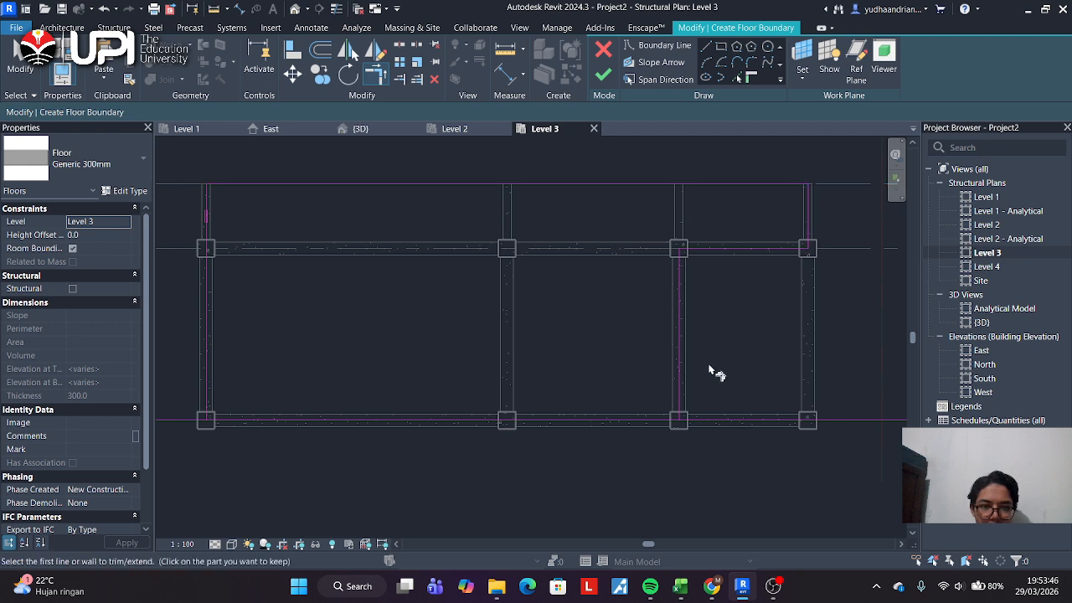
Trim the grid A boundary line to corners at grids 3 and 1 to close the floor outline.
{"action": "left_click", "coordinate": [651, 422]}
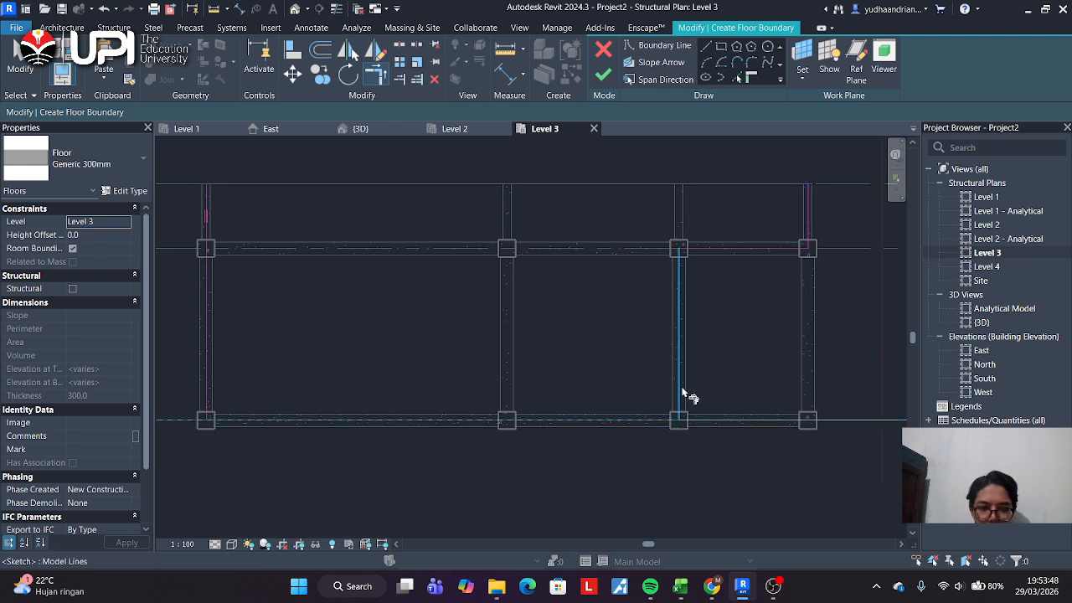
{"action": "left_click", "coordinate": [680, 394]}
{"action": "middle_click_drag", "start_coordinate": [392, 365], "coordinate": [509, 367]}
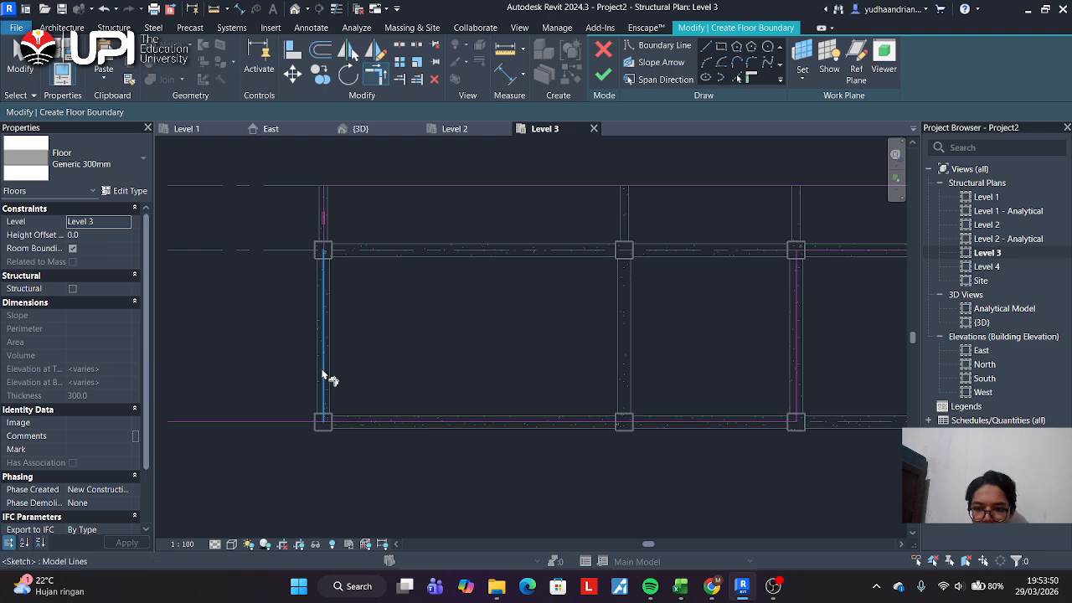
{"action": "left_click", "coordinate": [325, 371]}
{"action": "left_click", "coordinate": [351, 421]}
{"action": "key", "text": "Escape"}
{"action": "scroll", "coordinate": [538, 350], "scroll_direction": "down", "scroll_amount": 3}
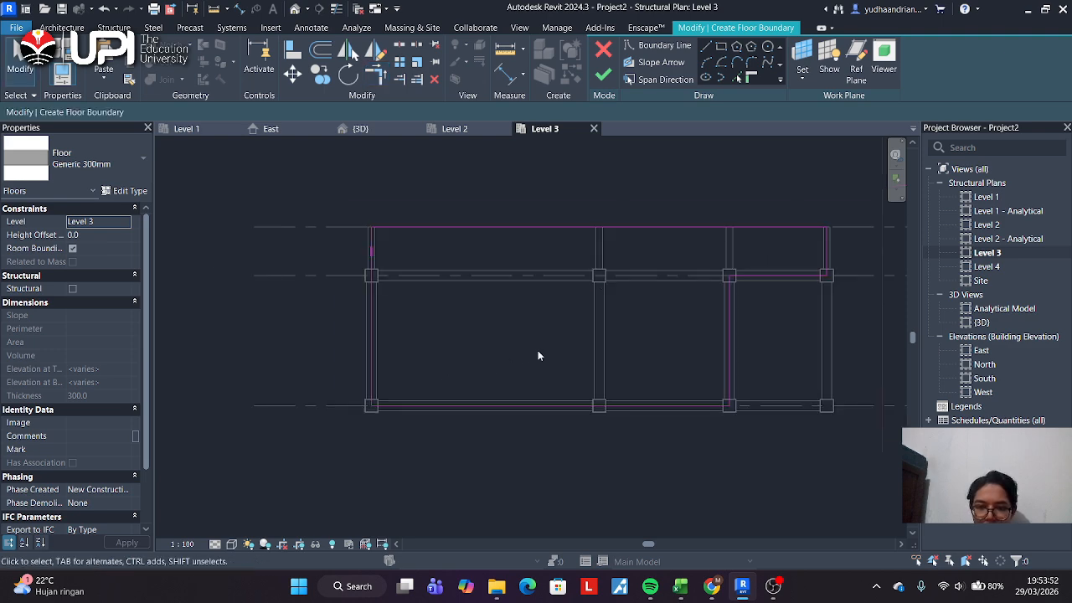
Finish the Level 3 floor sketch to create the slab.
{"action": "left_click", "coordinate": [605, 74]}
{"action": "left_click", "coordinate": [676, 330]}
{"action": "scroll", "coordinate": [681, 345], "scroll_direction": "up", "scroll_amount": 1}
{"action": "middle_click_drag", "start_coordinate": [675, 331], "coordinate": [635, 314]}
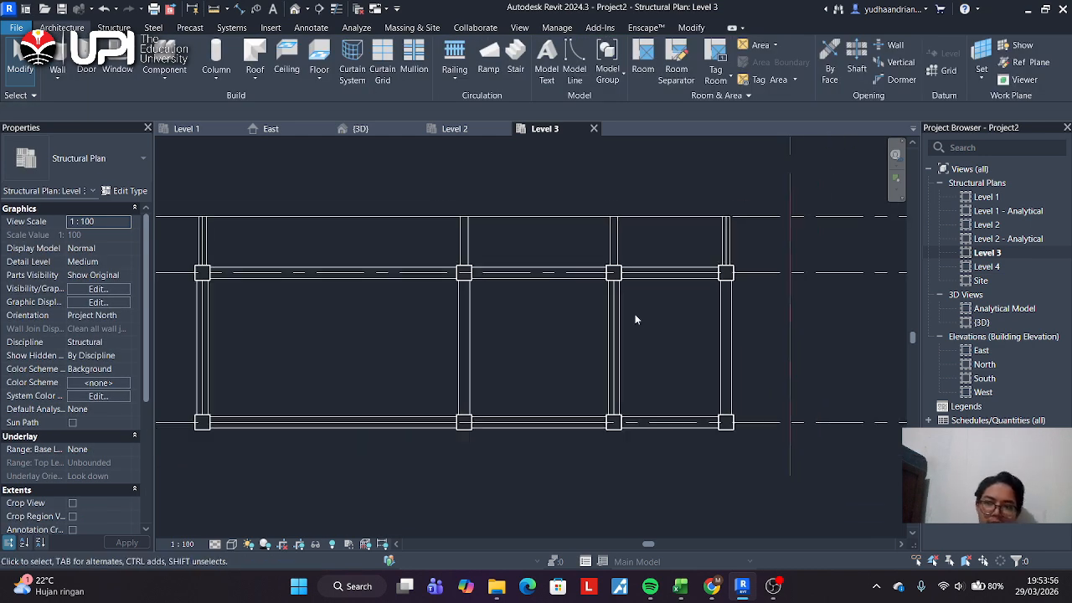
Set the 3D view's visual style to Realistic and inspect the frame with its floor slabs from several angles.
{"action": "left_click", "coordinate": [372, 127]}
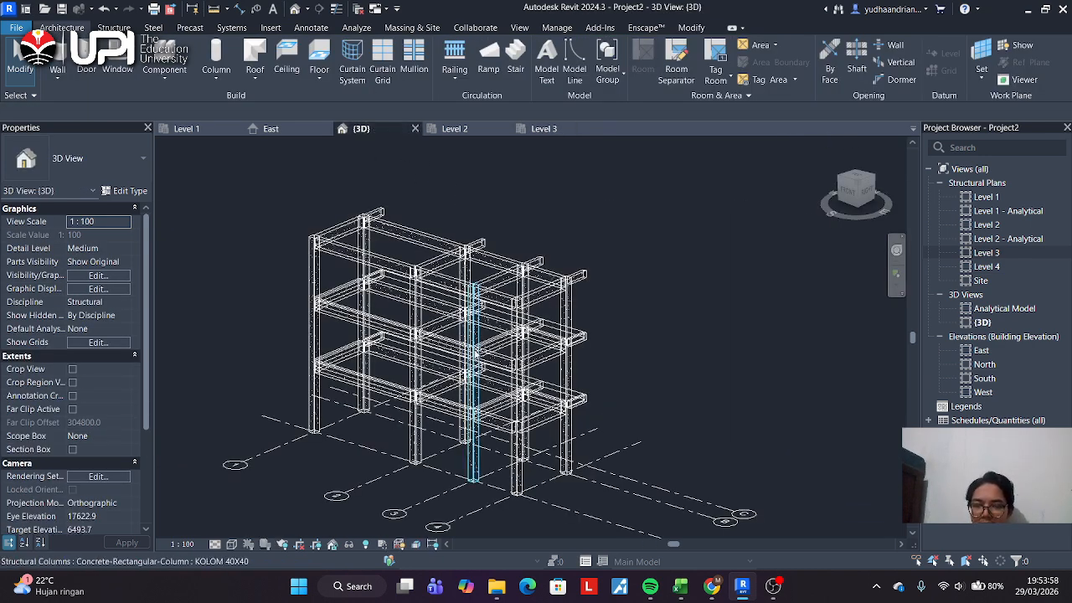
{"action": "middle_click_drag", "start_coordinate": [575, 394], "coordinate": [586, 418], "text": "shift"}
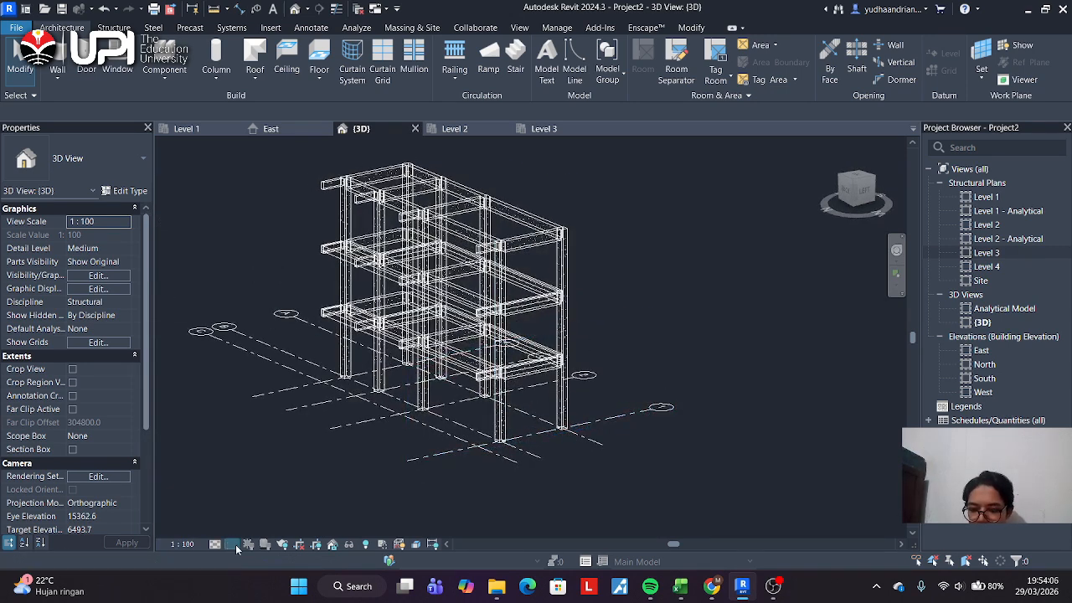
{"action": "left_click", "coordinate": [232, 544]}
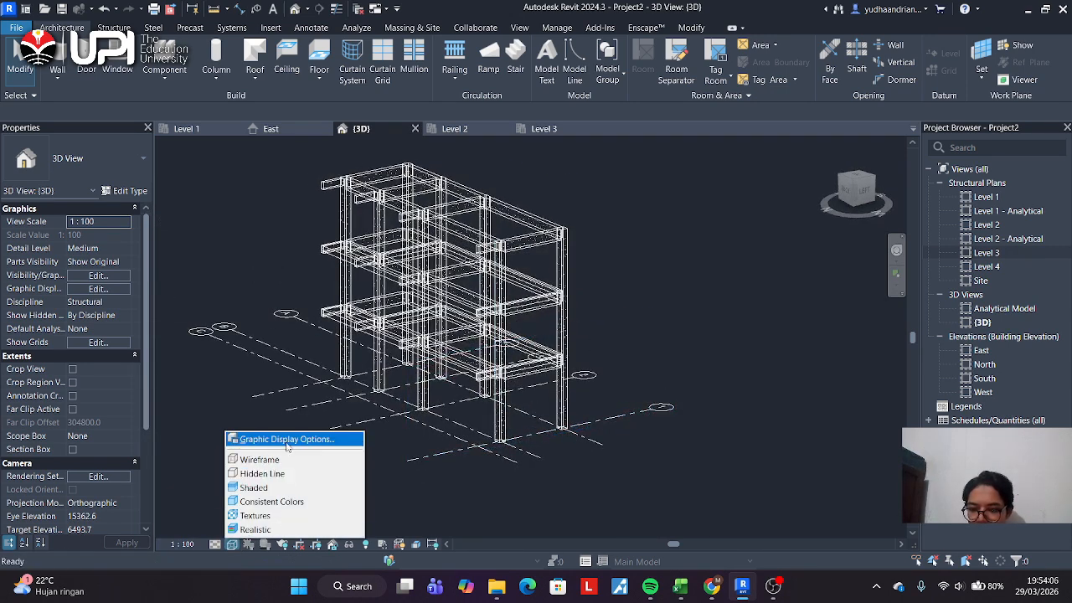
{"action": "left_click", "coordinate": [256, 529]}
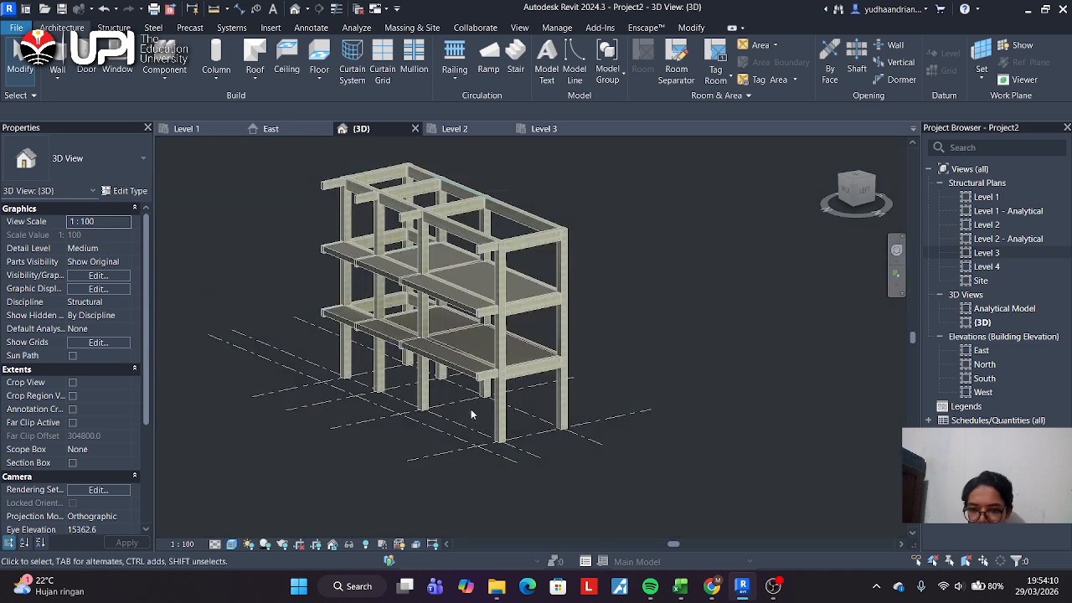
{"action": "mouse_move", "coordinate": [542, 384]}
{"action": "middle_mouse_down", "text": "shift"}
{"action": "mouse_move", "coordinate": [538, 447]}
{"action": "mouse_move", "coordinate": [654, 372]}
{"action": "mouse_move", "coordinate": [632, 397]}
{"action": "middle_mouse_up", "text": "shift"}
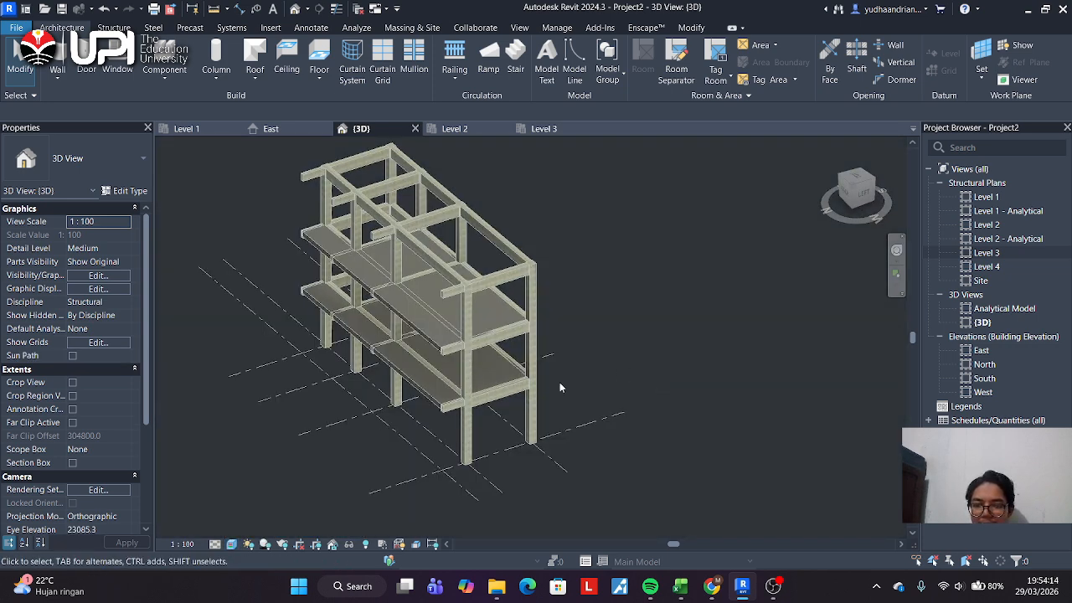
Set the 3D view's visual style to Shaded and check the frame and slabs from another angle.
{"action": "left_click", "coordinate": [234, 545]}
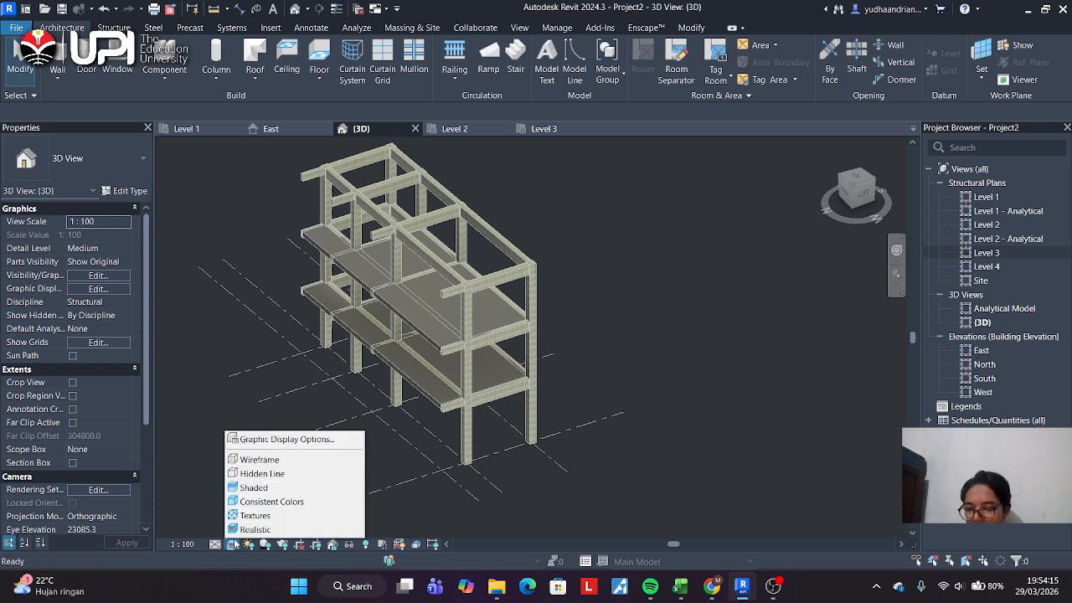
{"action": "left_click", "coordinate": [267, 486]}
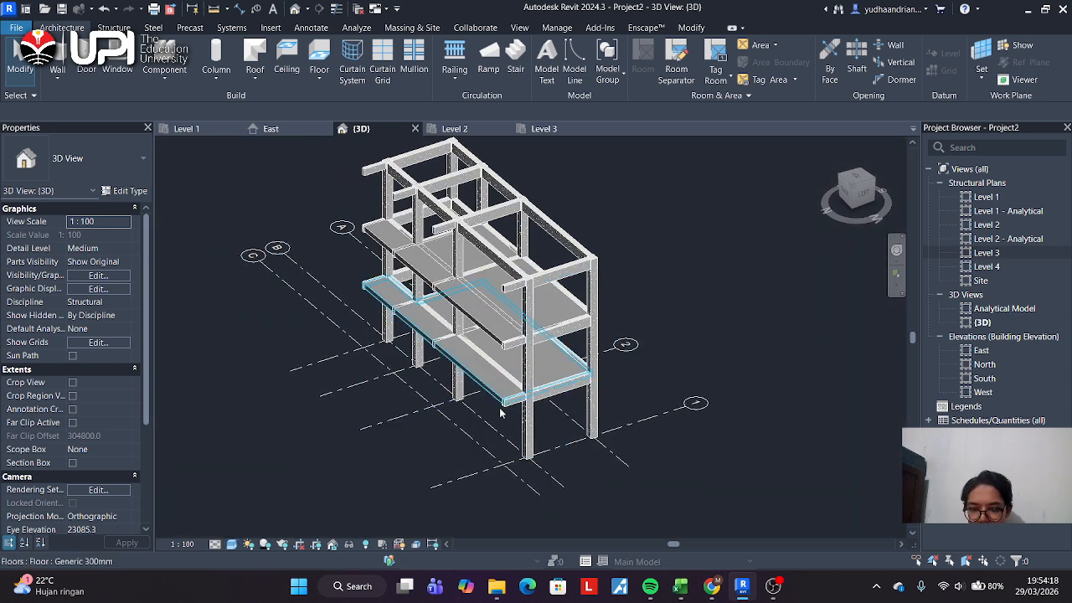
{"action": "middle_click_drag", "start_coordinate": [592, 465], "coordinate": [550, 420], "text": "shift"}
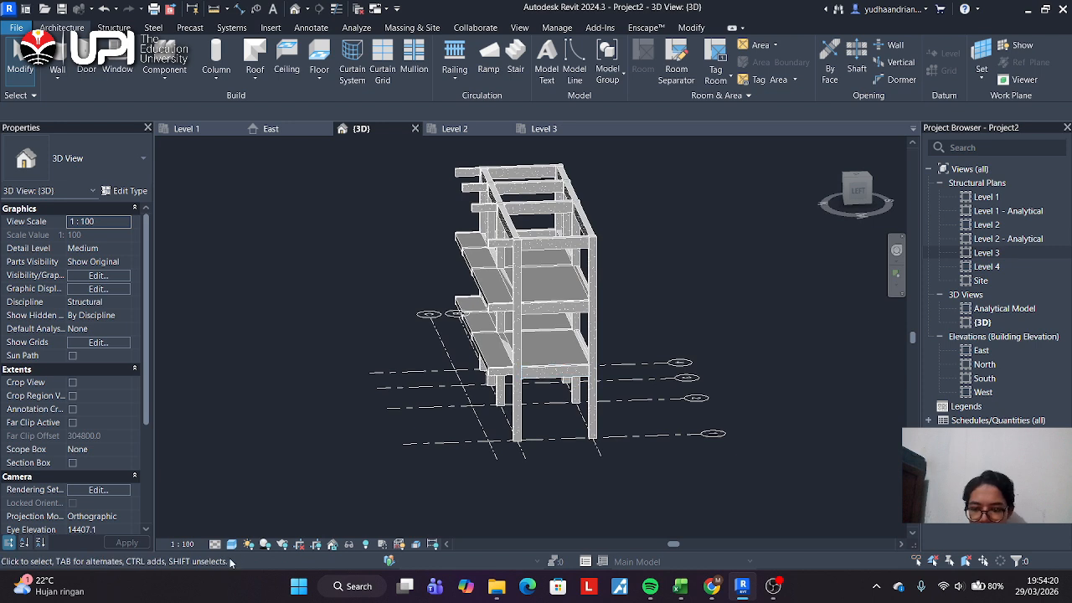
Make the model partly transparent through the 3D view's Graphic Display Options, keeping Show Edges on, and inspect the frame up close.
{"action": "left_click", "coordinate": [232, 544]}
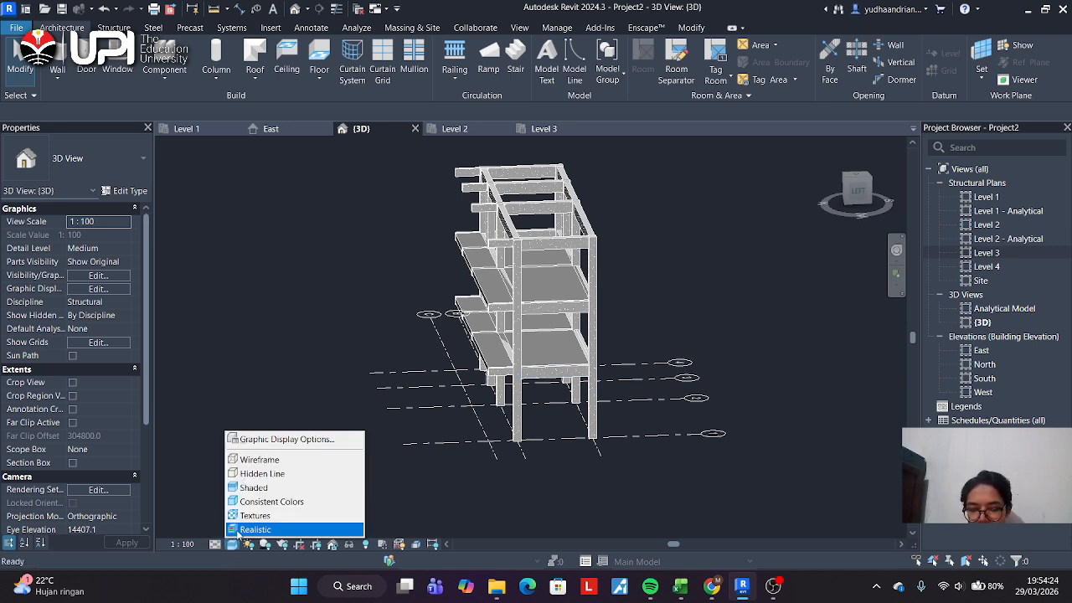
{"action": "left_click", "coordinate": [286, 439]}
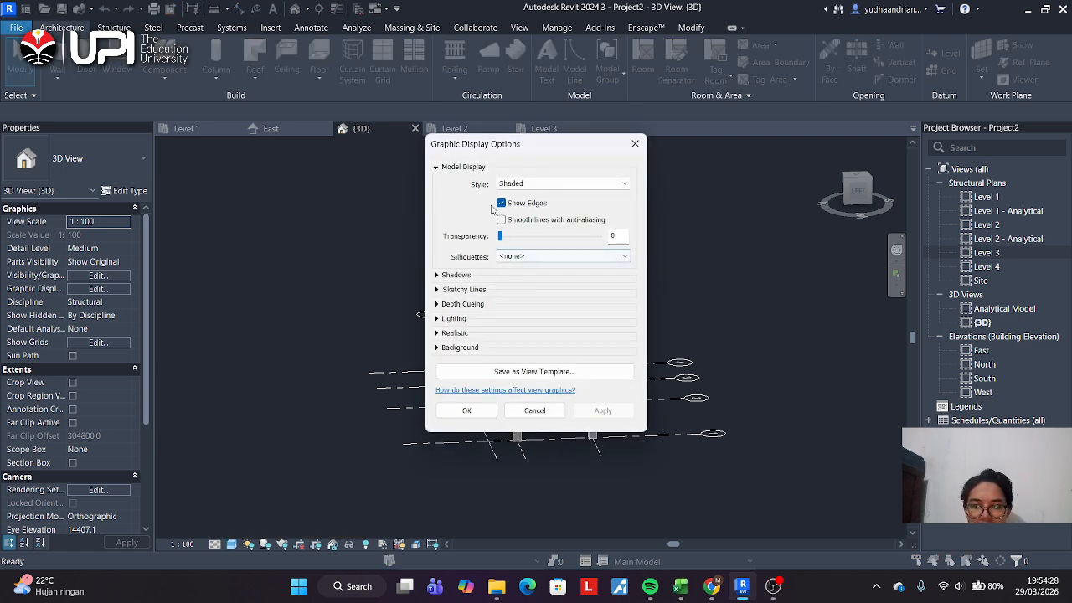
{"action": "left_click_drag", "start_coordinate": [469, 147], "coordinate": [645, 156]}
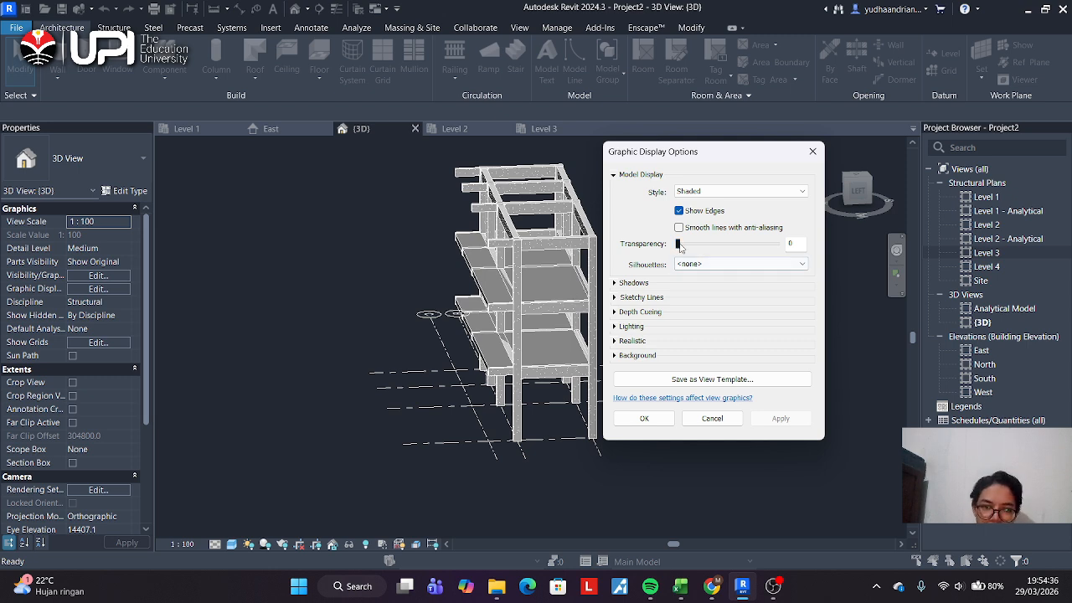
{"action": "left_click_drag", "start_coordinate": [679, 244], "coordinate": [714, 245]}
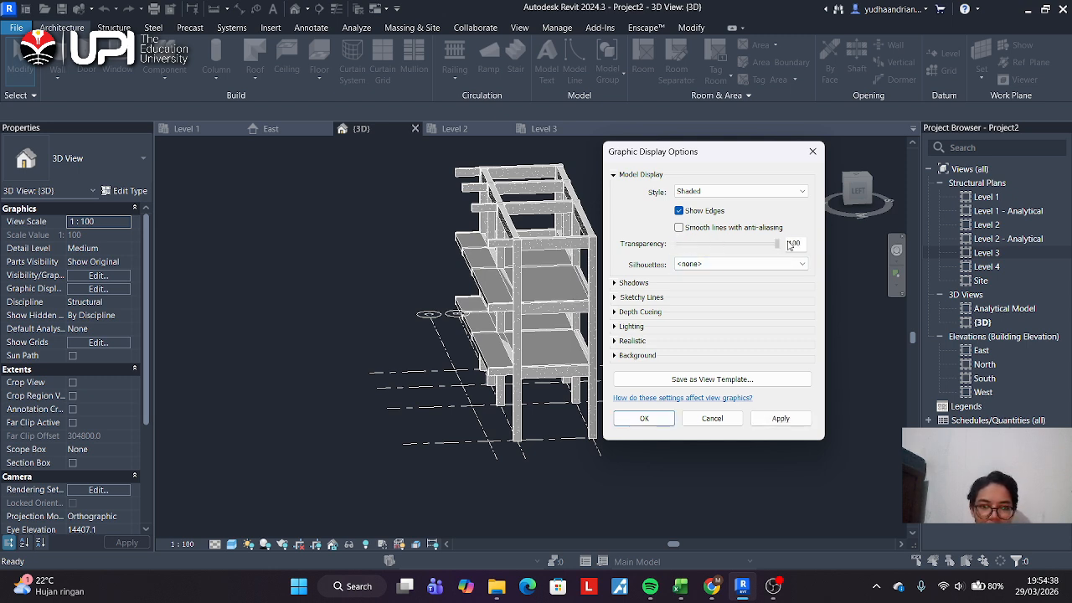
{"action": "left_click_drag", "start_coordinate": [742, 248], "coordinate": [708, 257]}
{"action": "left_click", "coordinate": [642, 418]}
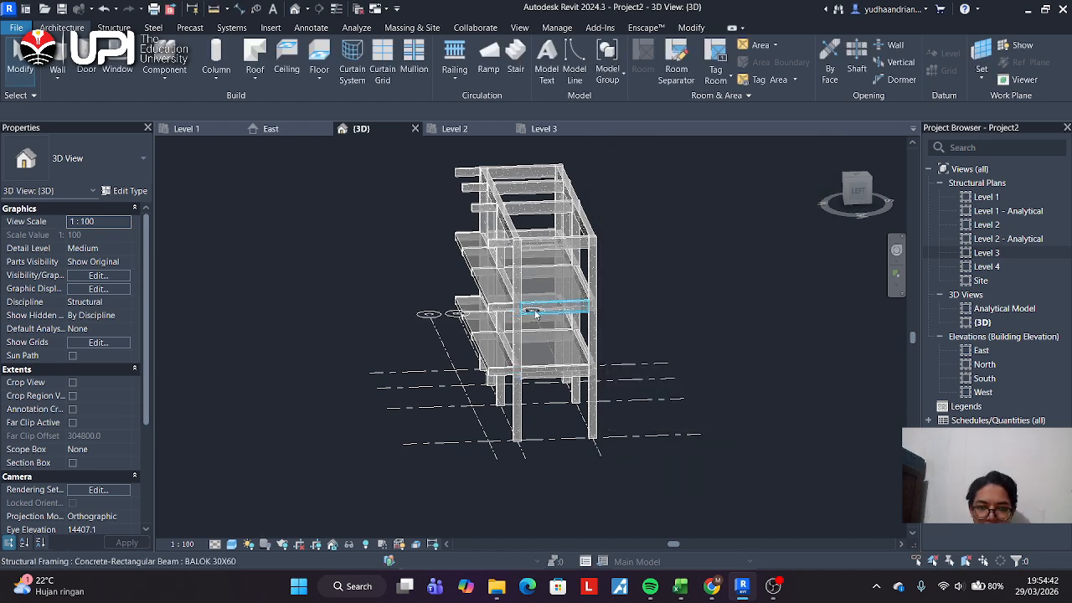
{"action": "scroll", "coordinate": [549, 321], "scroll_direction": "up", "scroll_amount": 3}
{"action": "middle_click_drag", "start_coordinate": [574, 376], "coordinate": [616, 417], "text": "shift"}
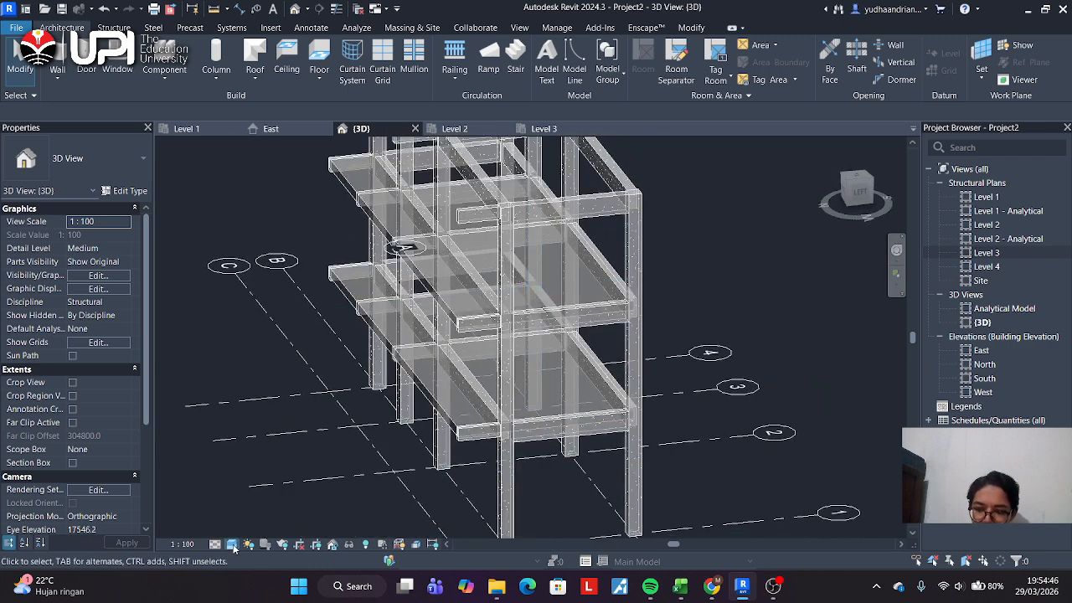
Switch the semi-transparent 3D view to the Realistic visual style and inspect the whole frame from the opposite side.
{"action": "left_click", "coordinate": [233, 546]}
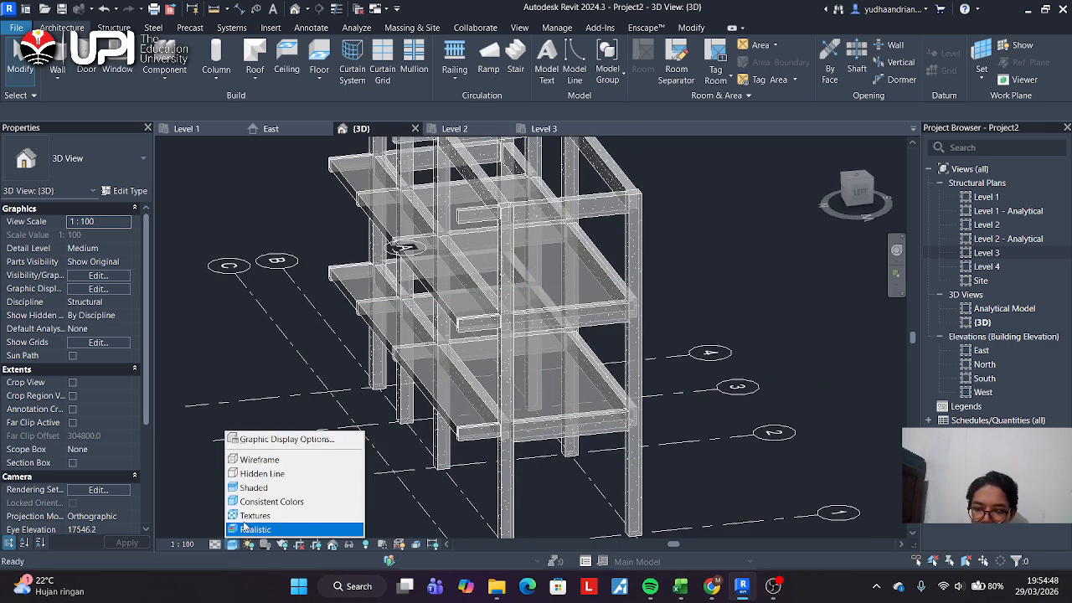
{"action": "left_click", "coordinate": [258, 529]}
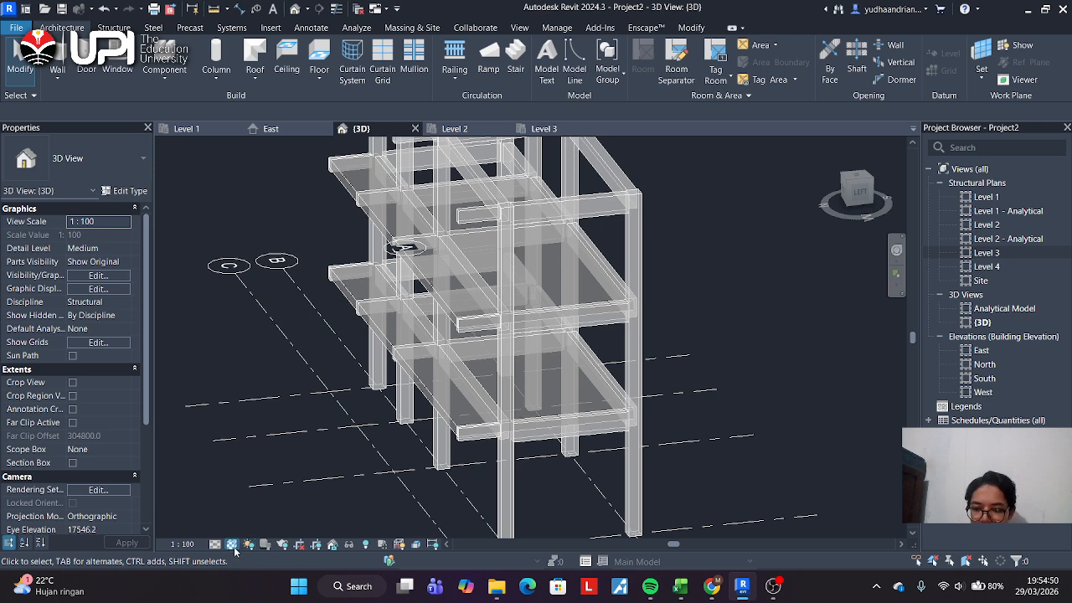
{"action": "left_click", "coordinate": [232, 545]}
{"action": "left_click", "coordinate": [276, 532]}
{"action": "scroll", "coordinate": [597, 364], "scroll_direction": "down", "scroll_amount": 2}
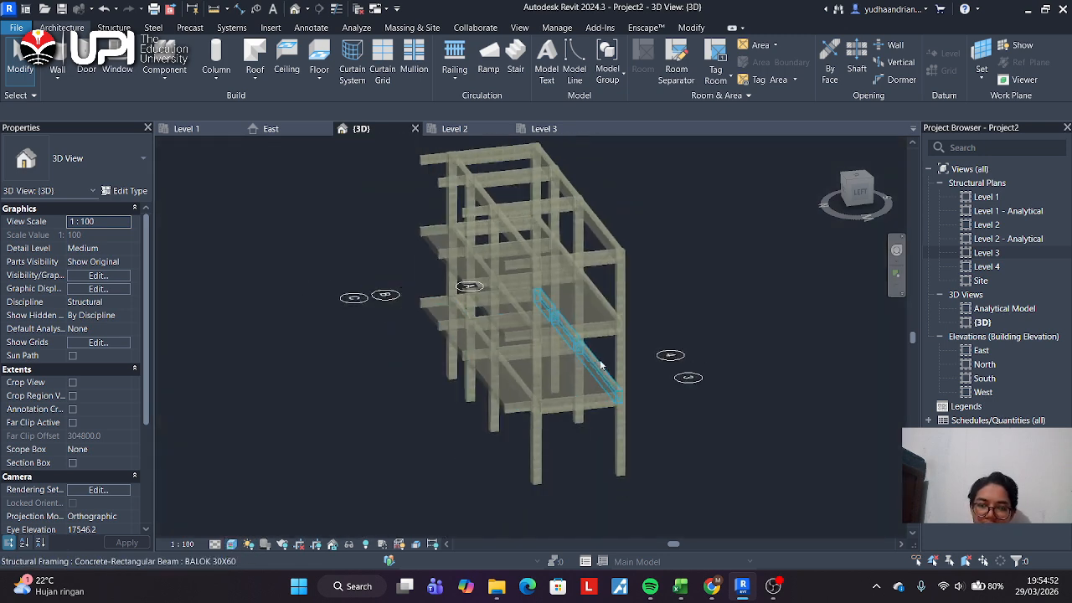
{"action": "middle_click_drag", "start_coordinate": [601, 366], "coordinate": [494, 320], "text": "shift"}
{"action": "middle_click_drag", "start_coordinate": [735, 447], "coordinate": [457, 469], "text": "shift"}
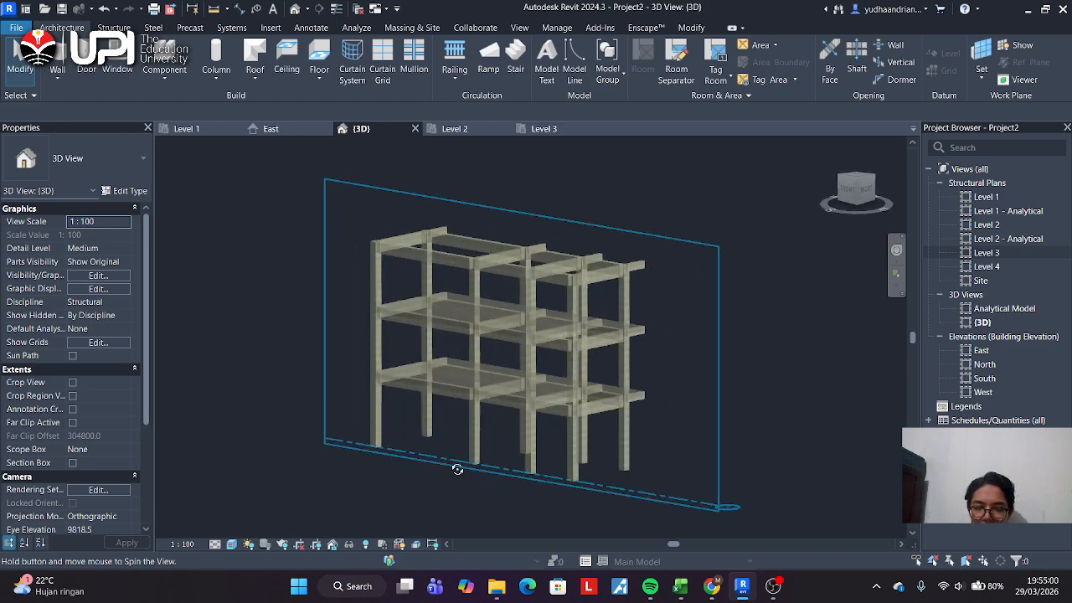